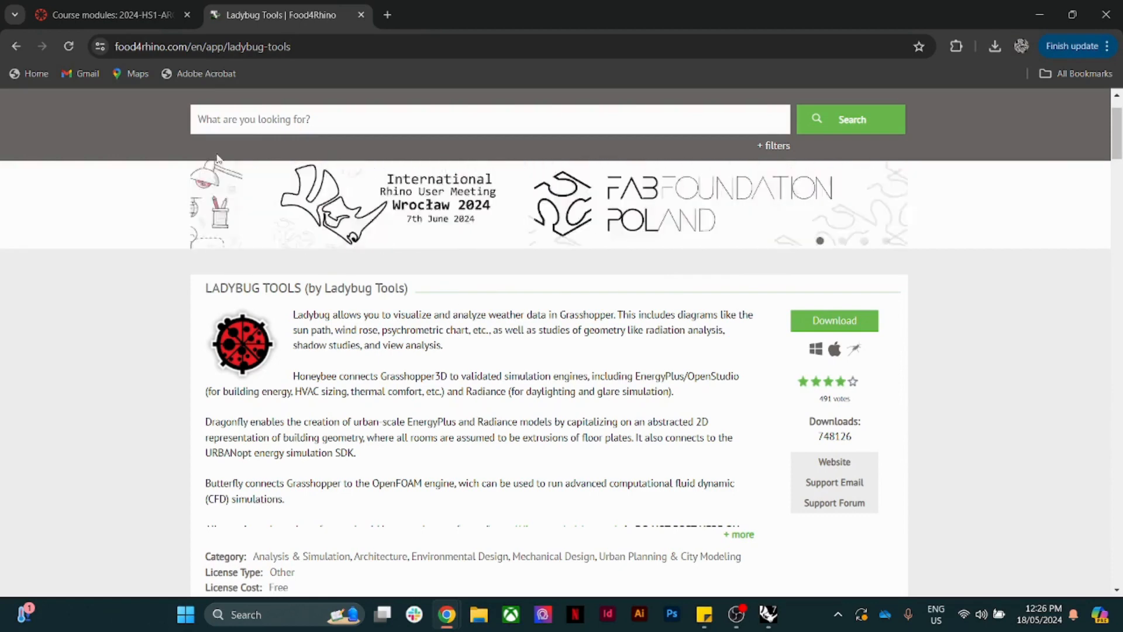
Step: Review the Ladybug Tools page on food4Rhino, including the download versions and their supported Rhino platforms
scroll(196, 175, "up", 2)
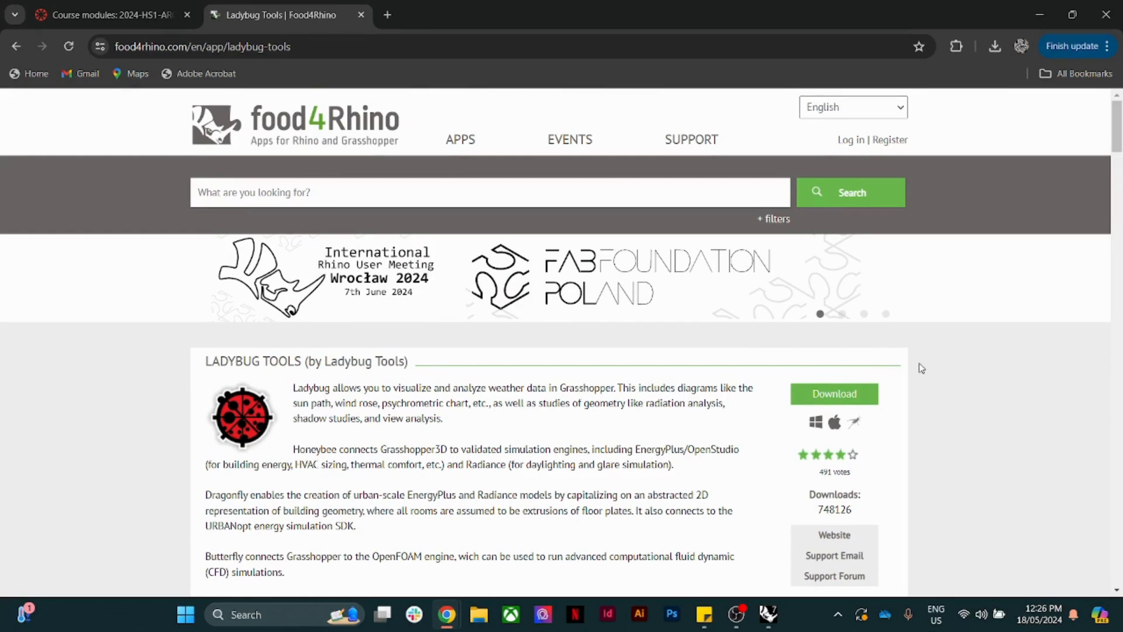
scroll(922, 368, "down", 2)
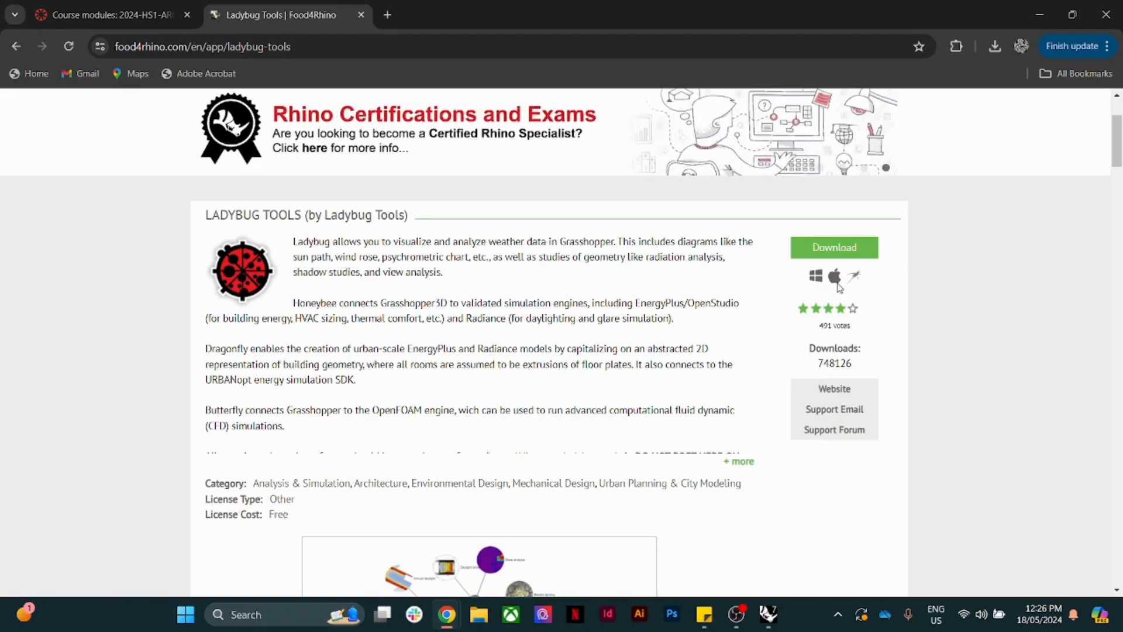
scroll(912, 314, "down", 10)
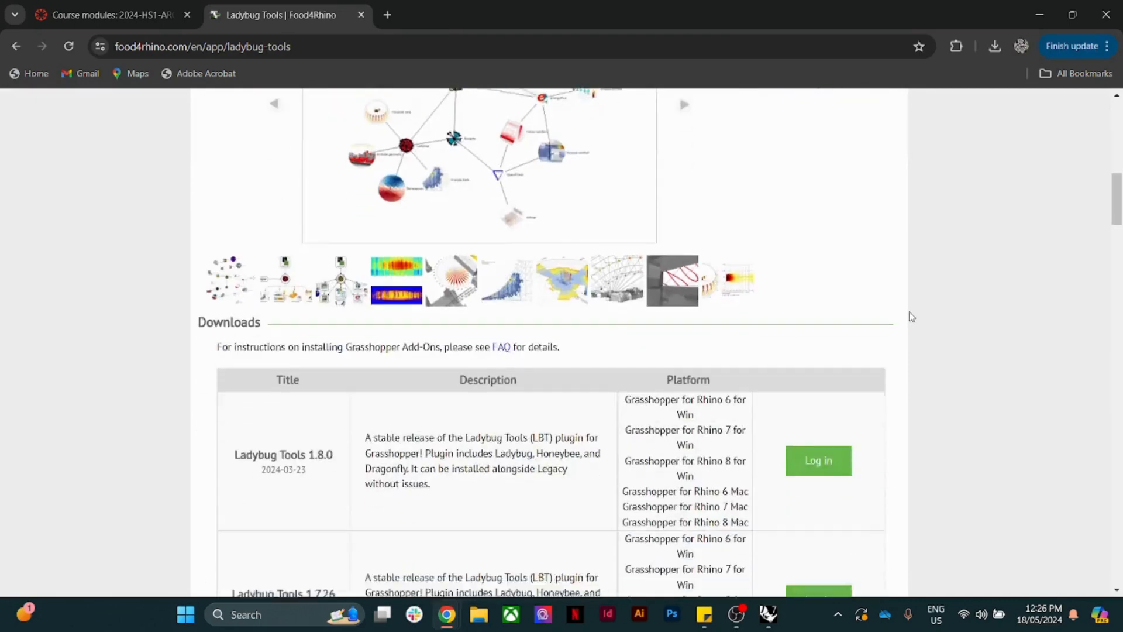
scroll(912, 316, "down", 4)
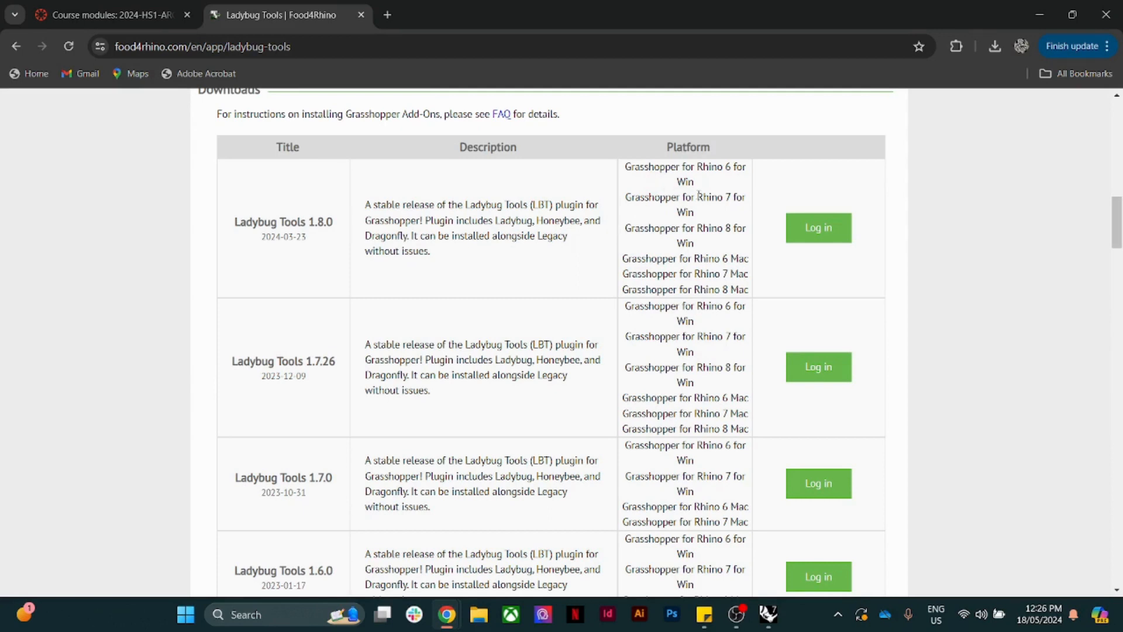
left_click_drag(698, 197, 734, 197)
left_click(689, 229)
Step: Switch to Rhino, launch Grasshopper, dismiss its getting-started window, maximise it and show the Ladybug components
key("alt+Tab")
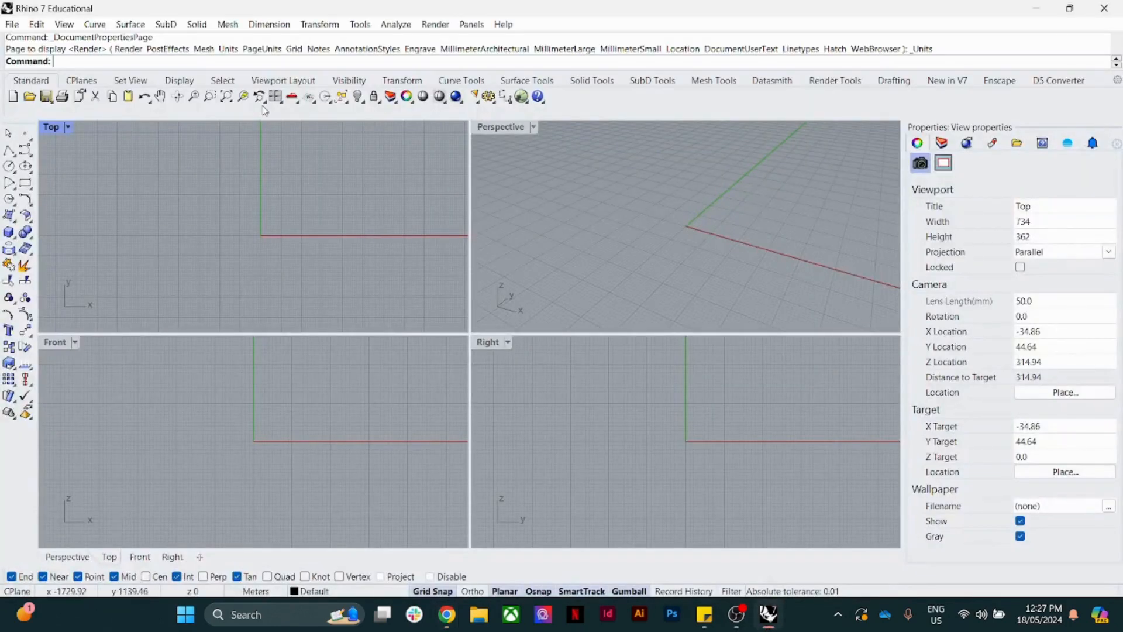
left_click(519, 100)
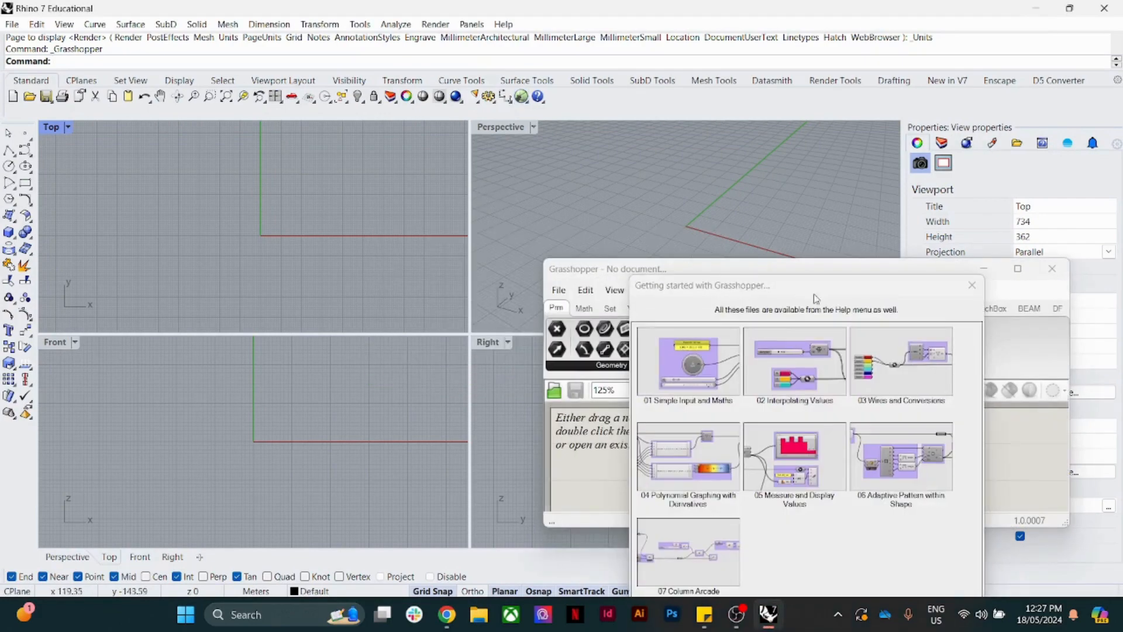
left_click(972, 286)
left_click_drag(815, 280, 646, 169)
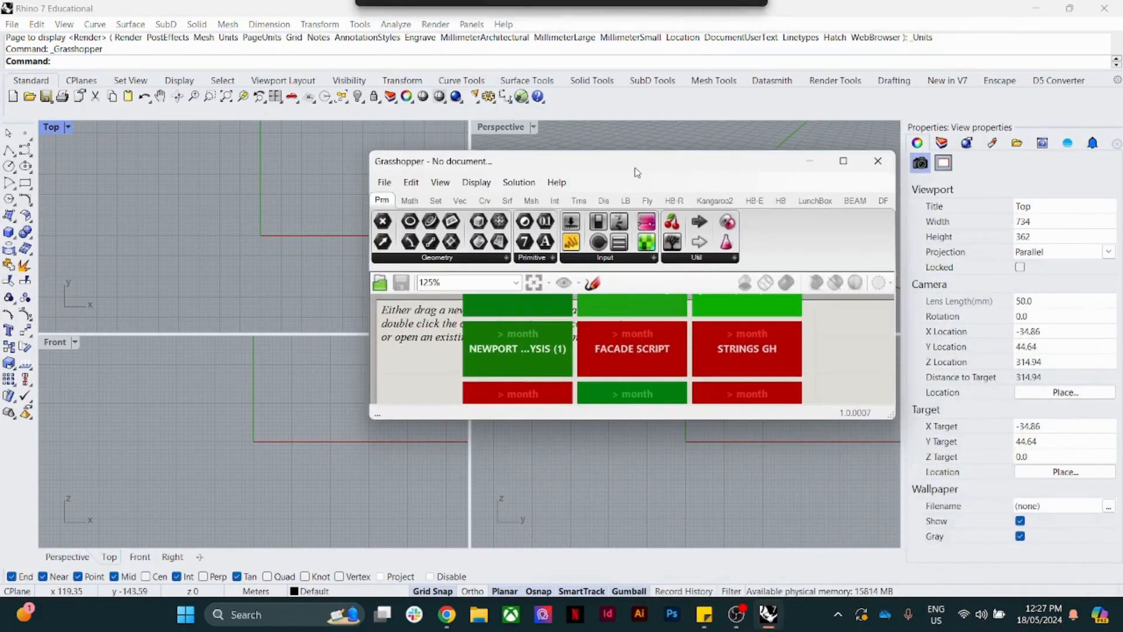
left_click(852, 162)
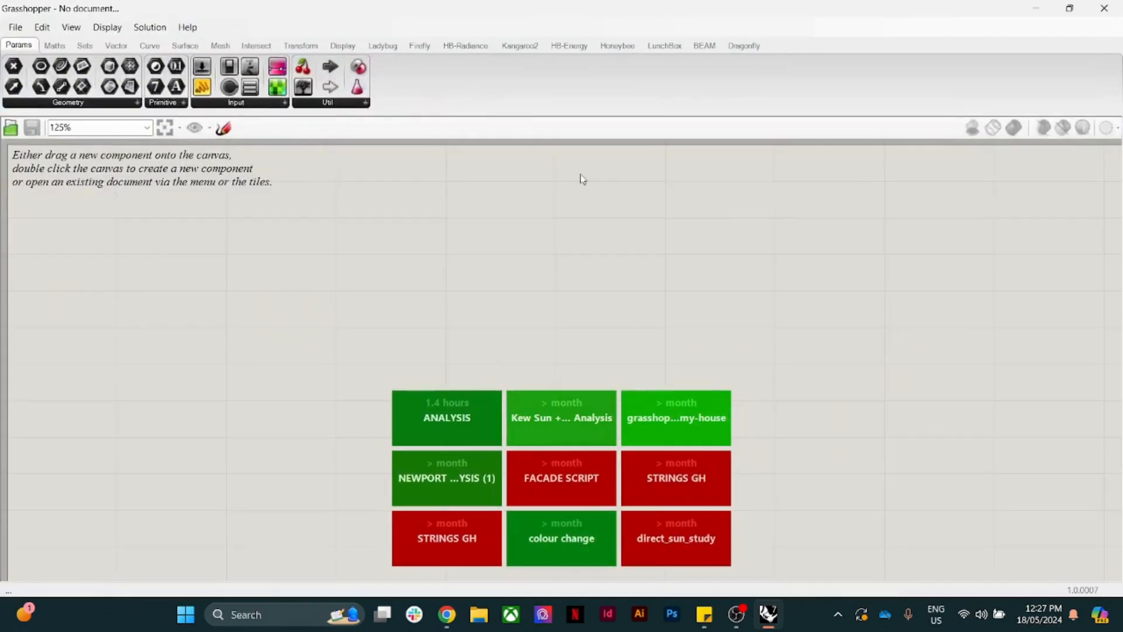
left_click(383, 45)
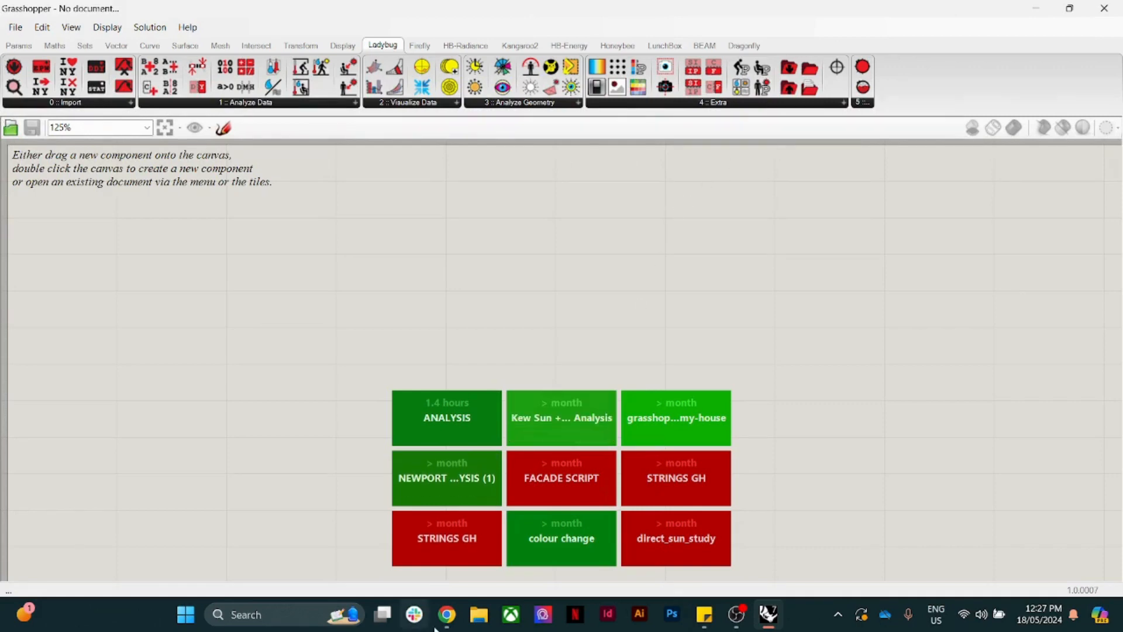
Step: Switch to the browser and open the CADMAPPER website in a new tab
mouse_move(447, 615)
left_click(483, 554)
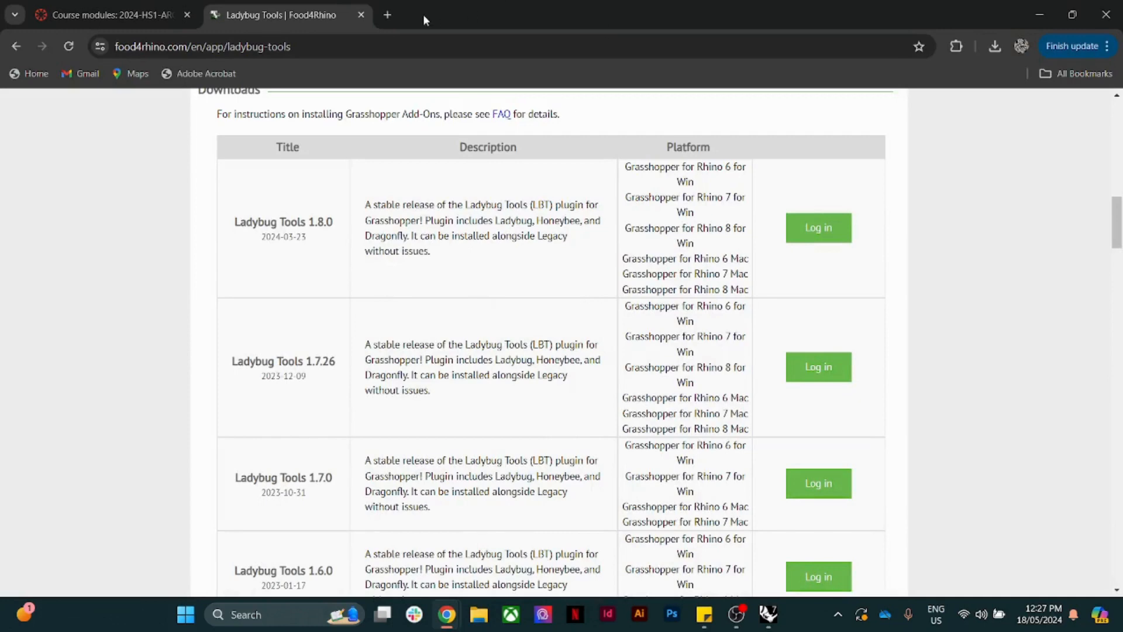
left_click(387, 14)
type("ca")
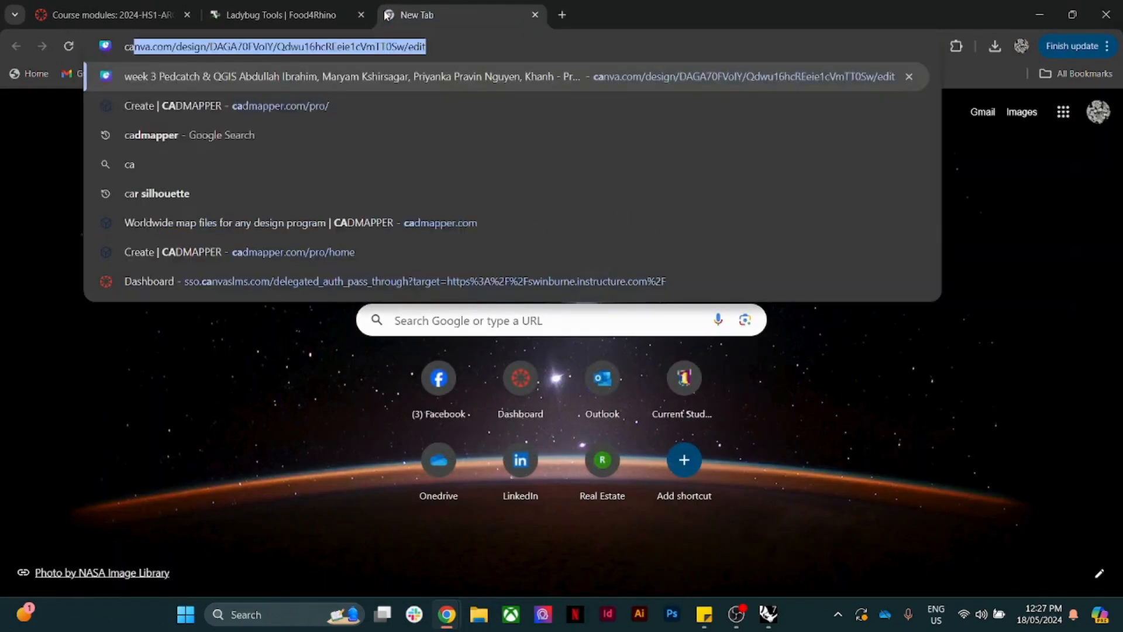
type("d")
left_click(150, 110)
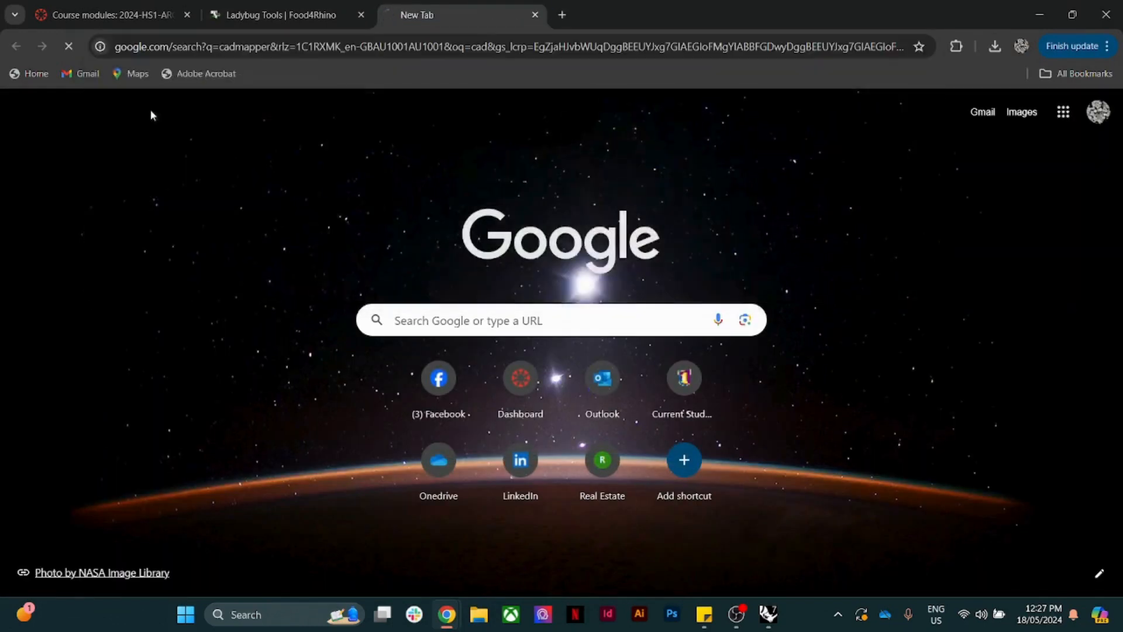
left_click(370, 236)
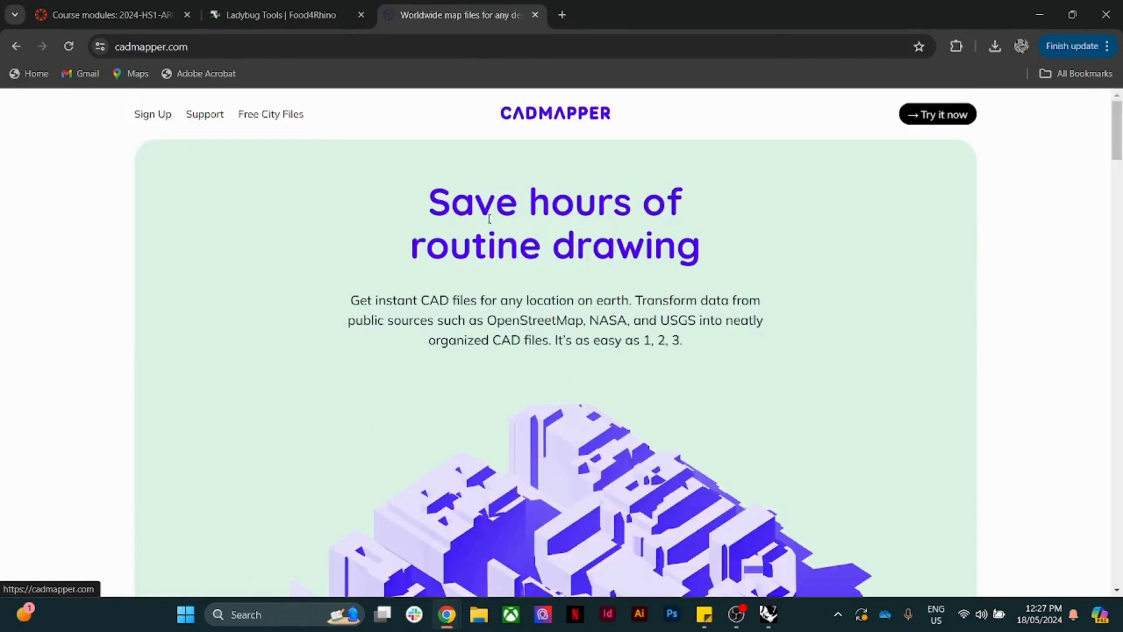
scroll(635, 253, "down", 2)
scroll(608, 258, "down", 15)
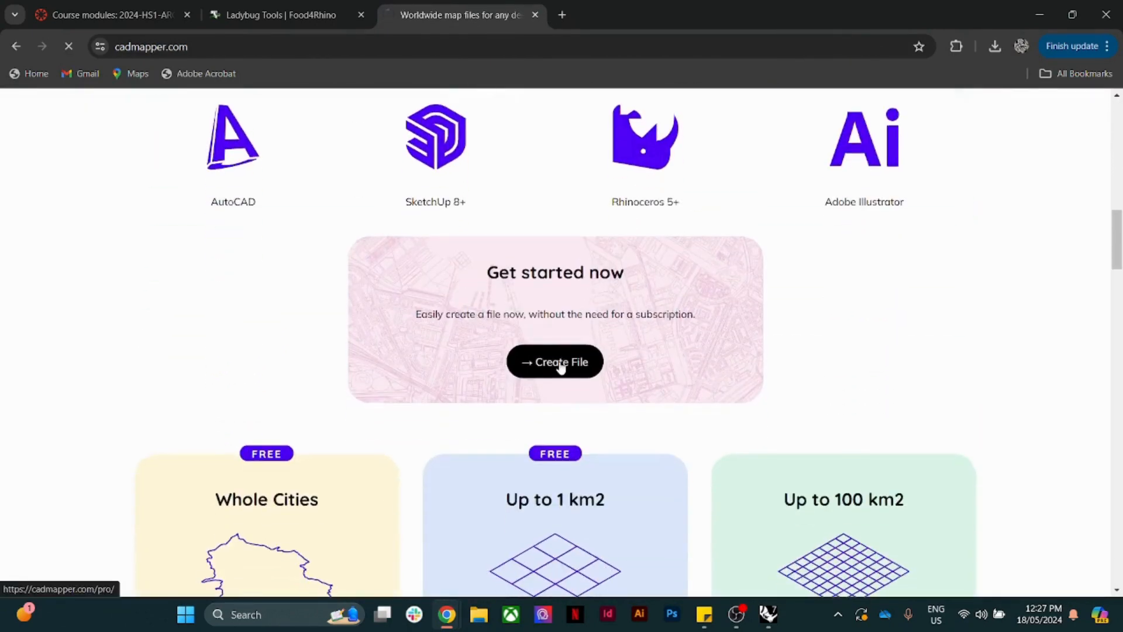
left_click(561, 364)
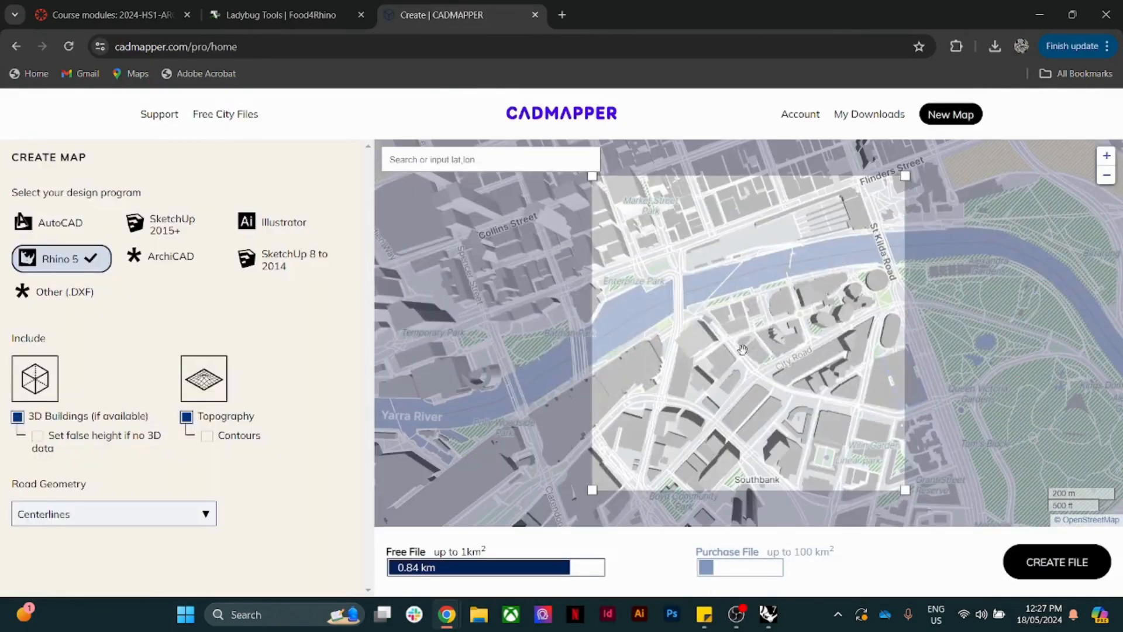
scroll(745, 308, "up", 2)
scroll(745, 308, "up", 1)
left_click_drag(745, 309, 757, 327)
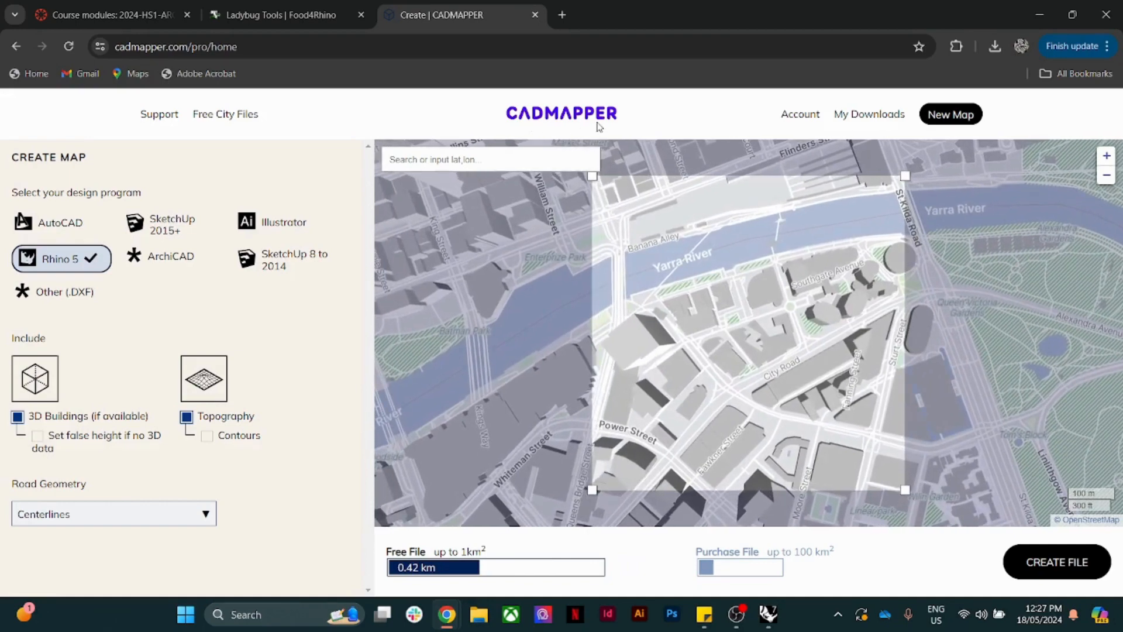
left_click(16, 48)
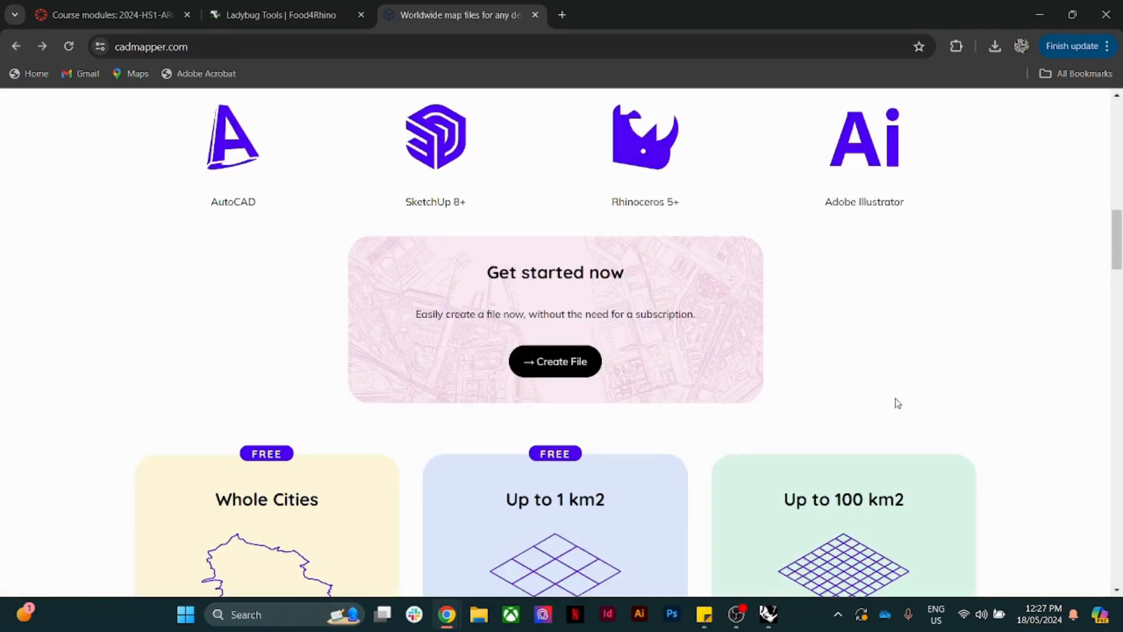
scroll(895, 401, "up", 10)
scroll(691, 225, "up", 3)
scroll(610, 240, "down", 15)
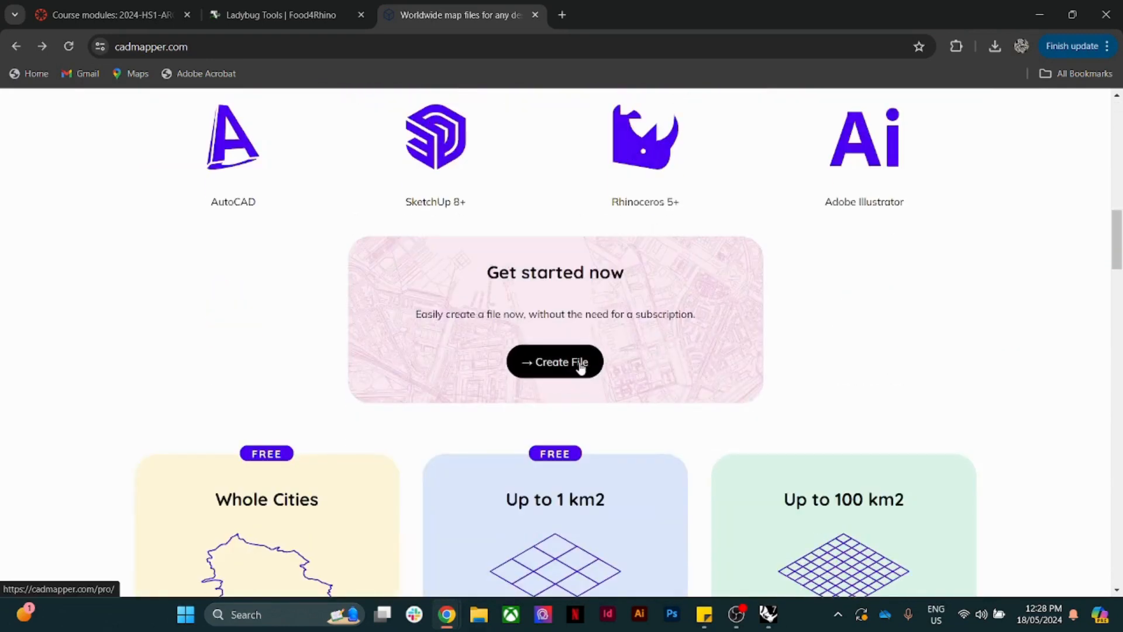
Step: Start a new CADMAPPER file and frame about 0.42 km² of Southbank, just south of the Yarra River in Melbourne
left_click(580, 366)
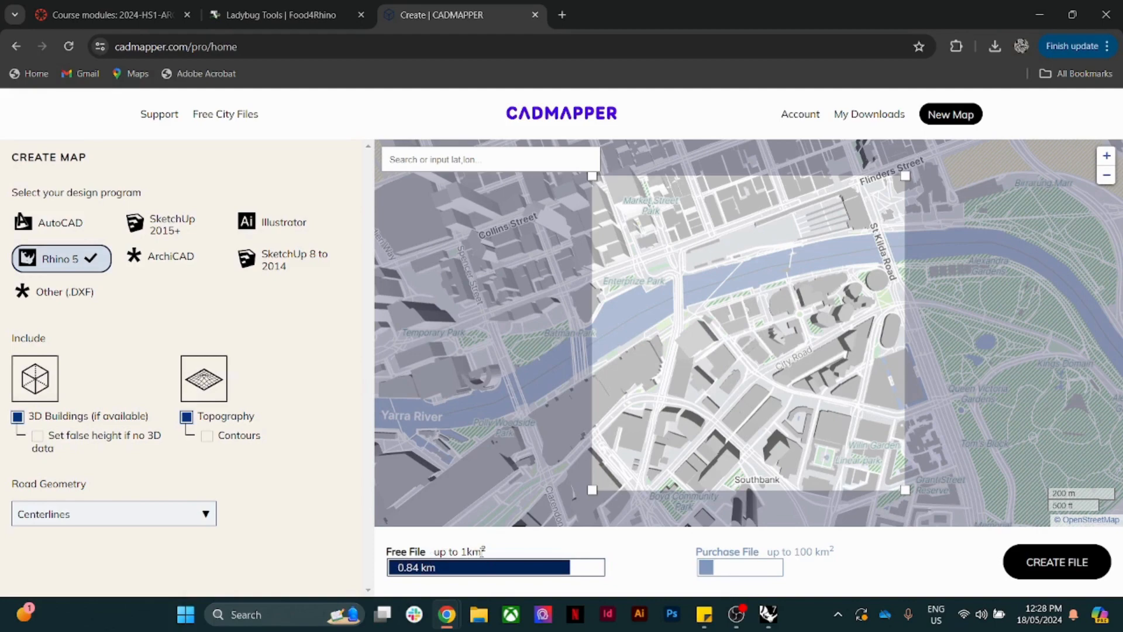
scroll(785, 353, "up", 2)
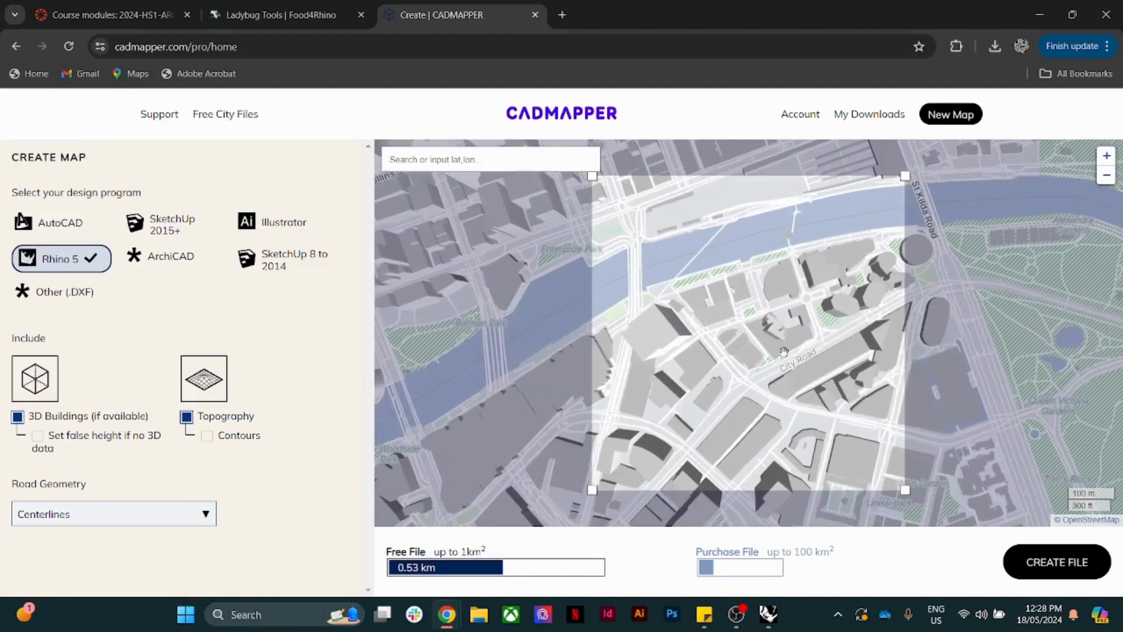
left_click_drag(785, 356, 705, 370)
scroll(704, 370, "down", 5)
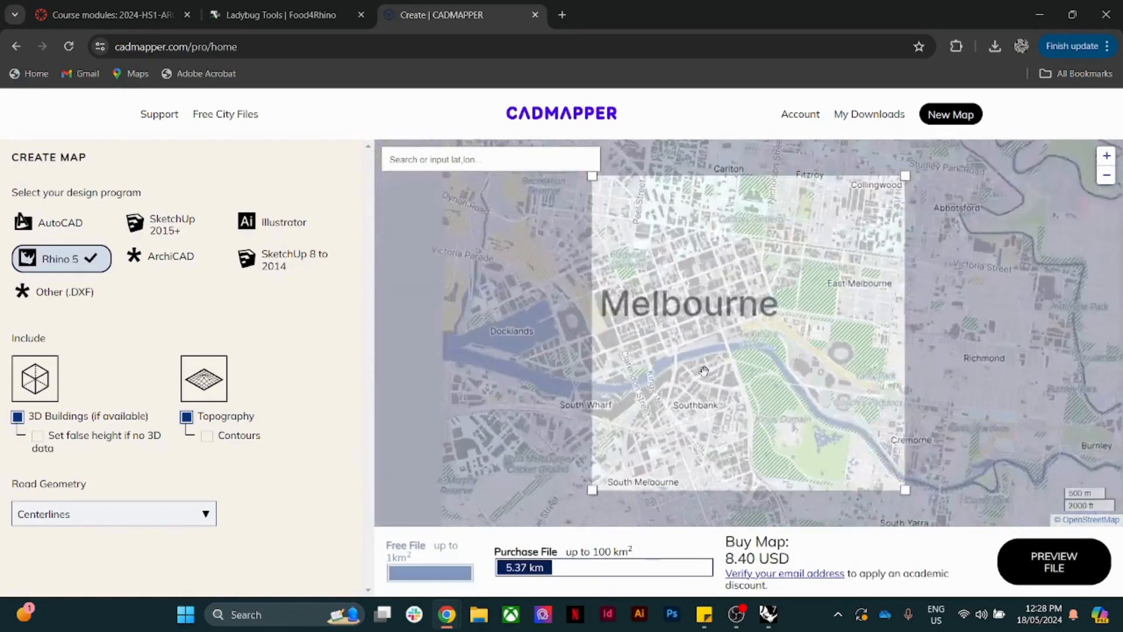
scroll(737, 360, "up", 4)
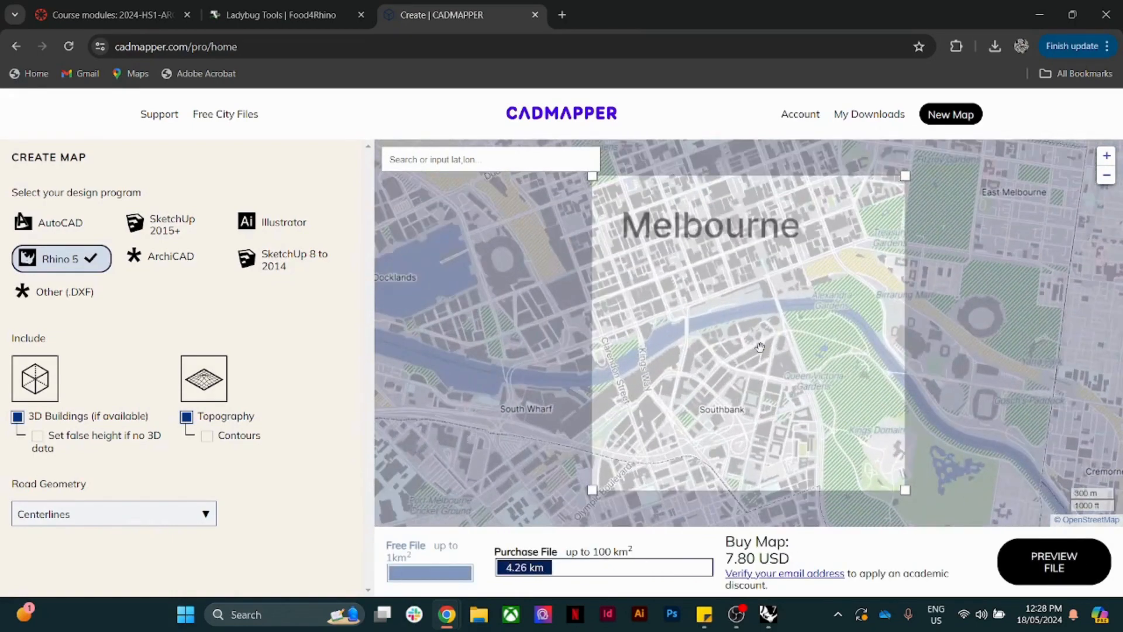
scroll(728, 371, "up", 2)
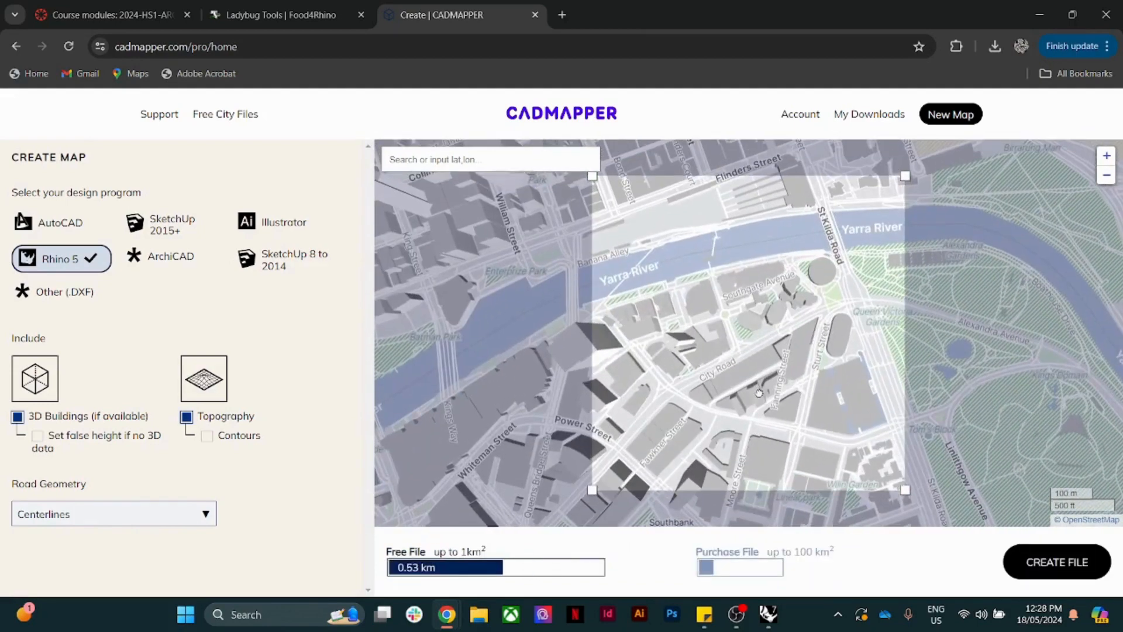
scroll(785, 392, "up", 1)
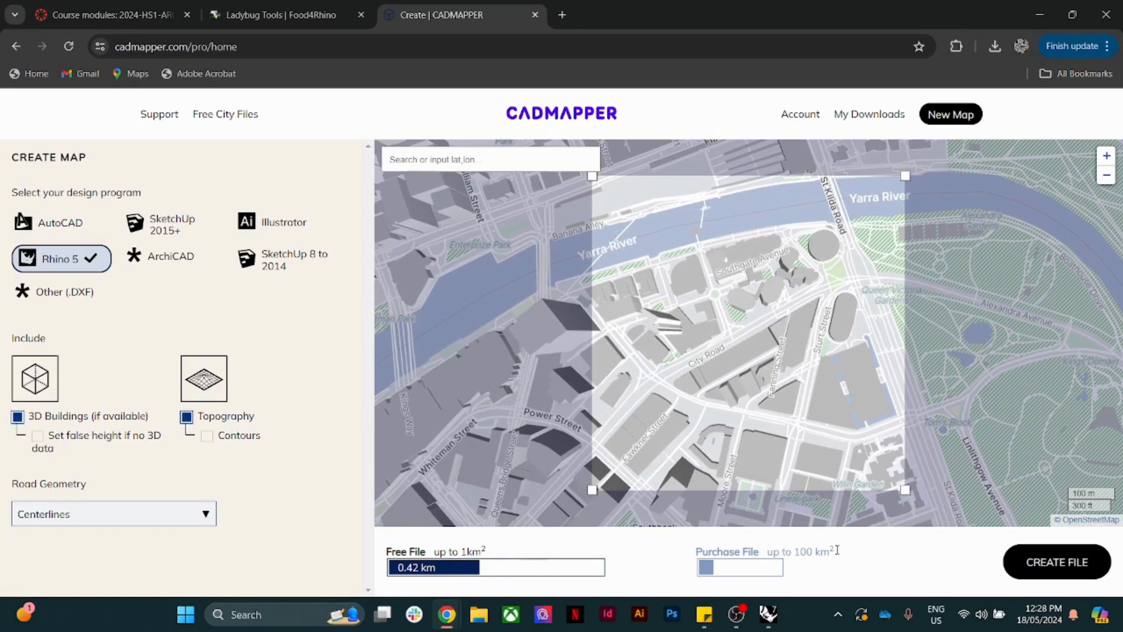
Step: Create the Rhino 5 map file with 3D buildings and topography, download it and dismiss the notifications
left_click(1081, 561)
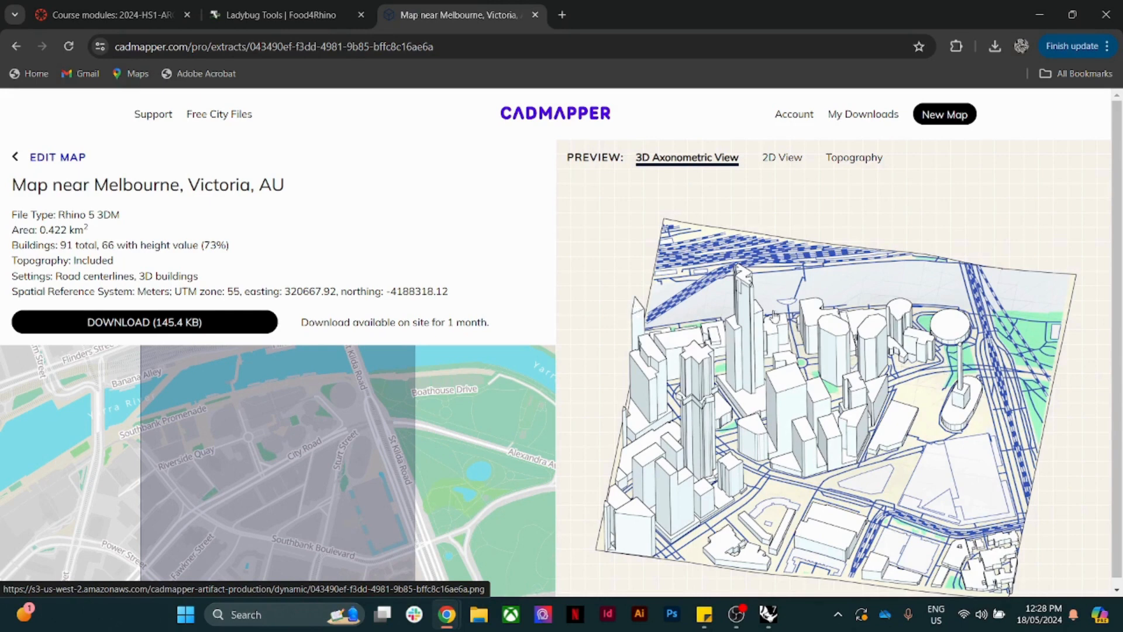
left_click(262, 324)
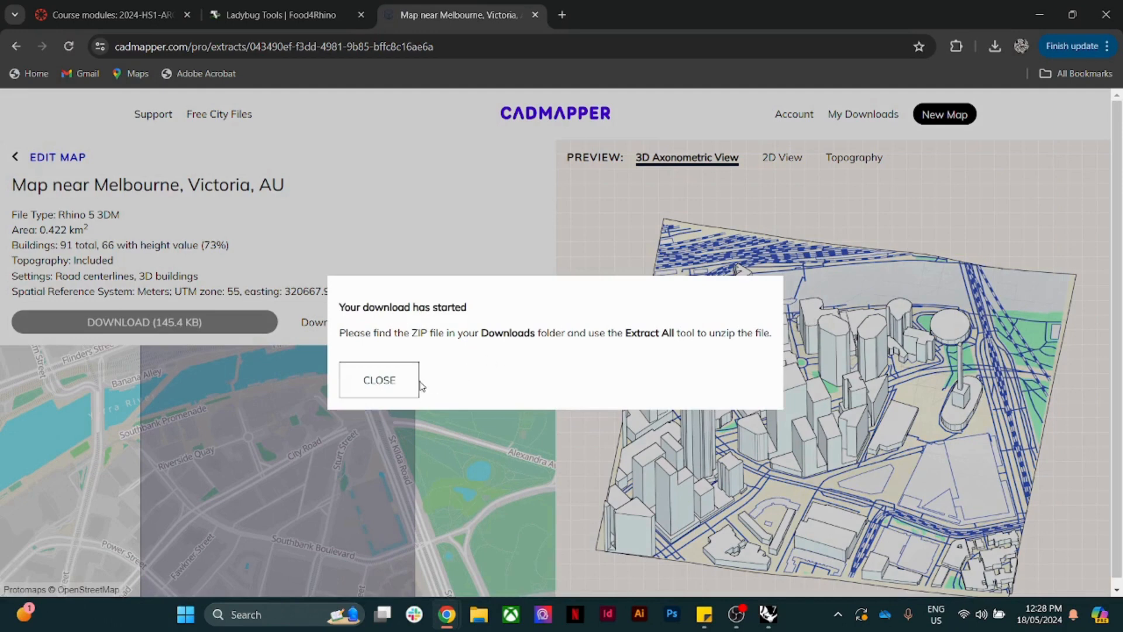
left_click(389, 383)
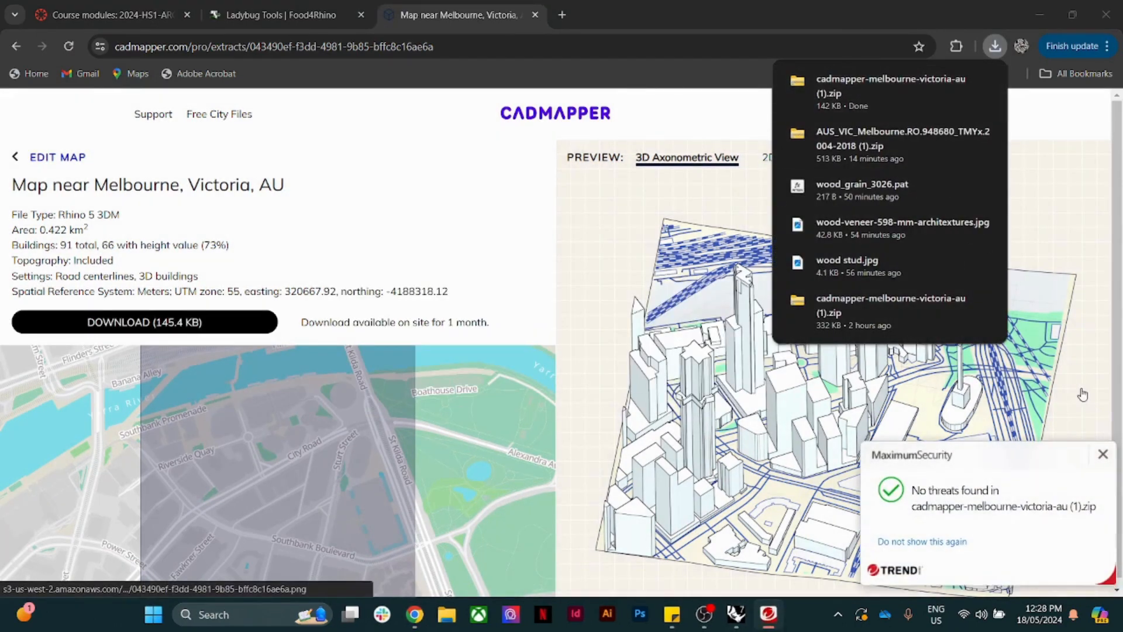
left_click(1102, 454)
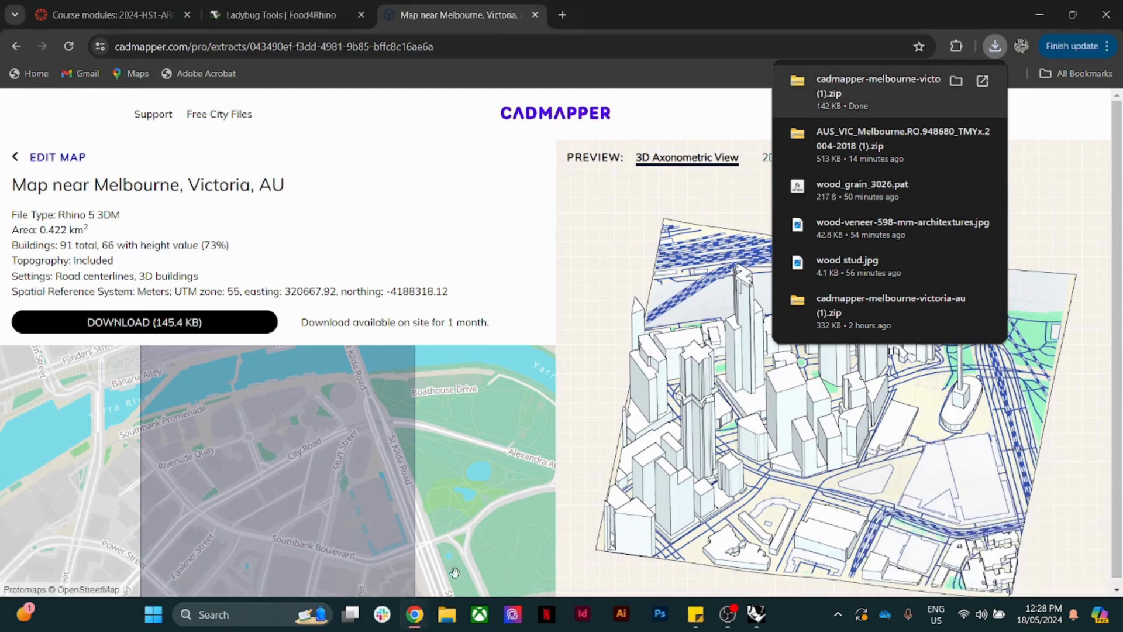
Step: Extract cadmapper-melbourne-victoria-au (1).zip in the Downloads folder and delete the original zip archive
left_click(480, 617)
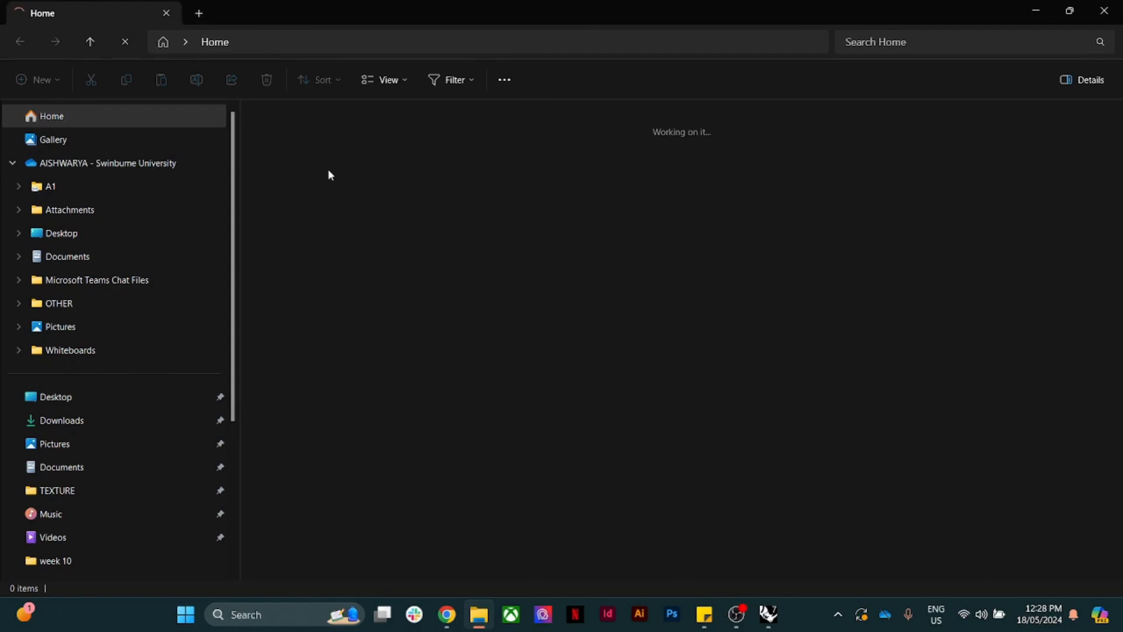
left_click(61, 420)
left_click(339, 201)
double_click(339, 201)
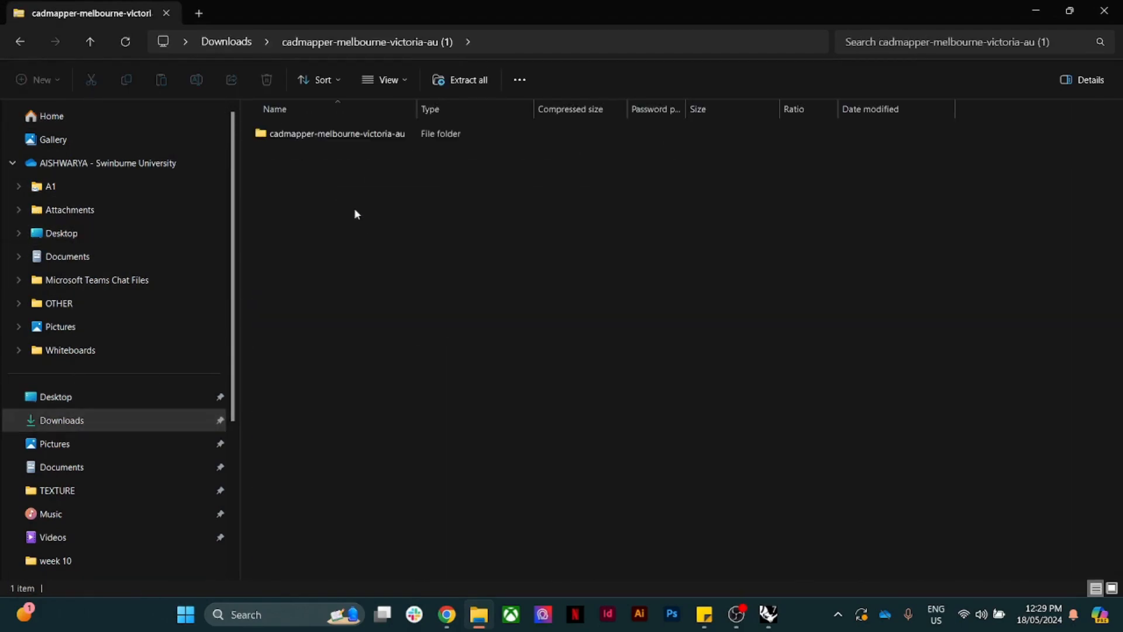
left_click(459, 79)
left_click(674, 455)
left_click(19, 42)
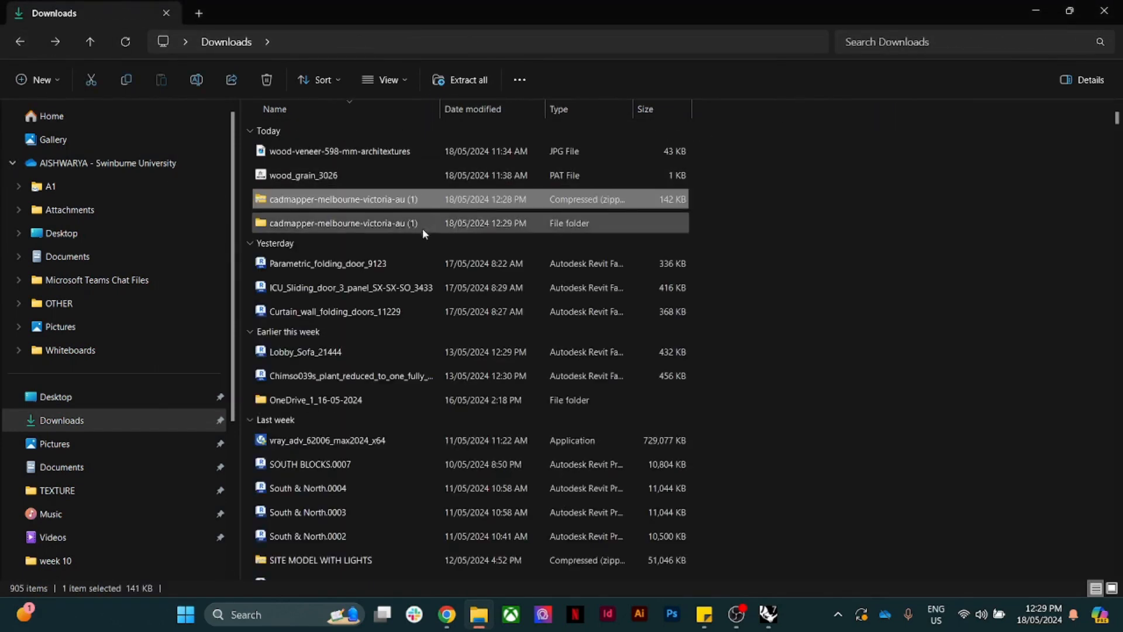
left_click(273, 78)
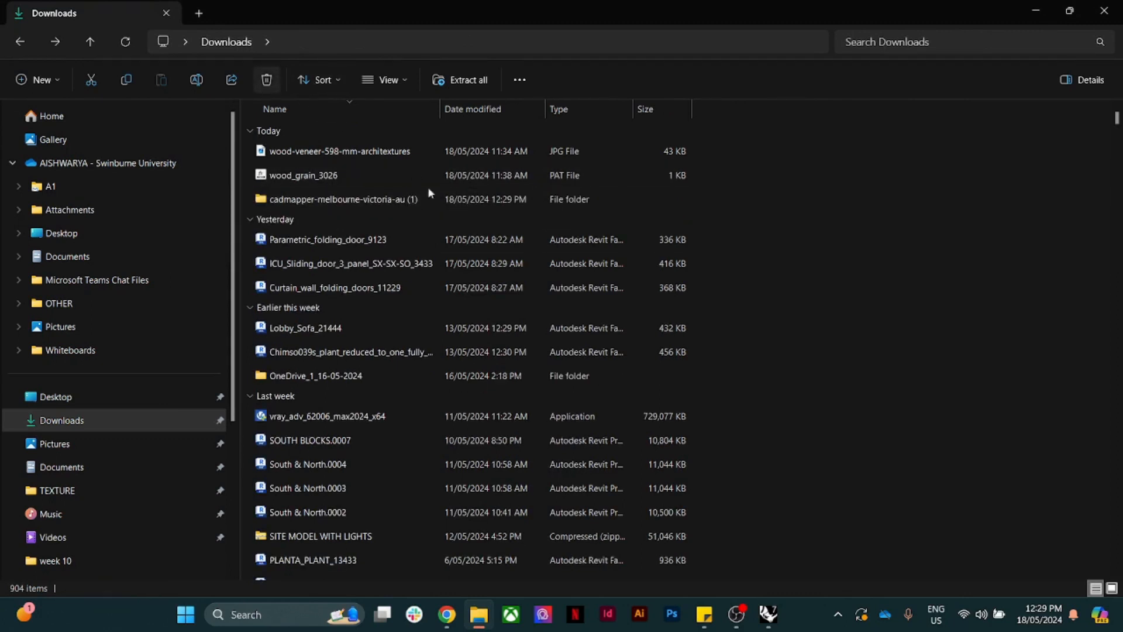
Step: Open the cadmapper-melbourne-victoria-au Rhino model from the extracted folder
double_click(346, 205)
double_click(333, 153)
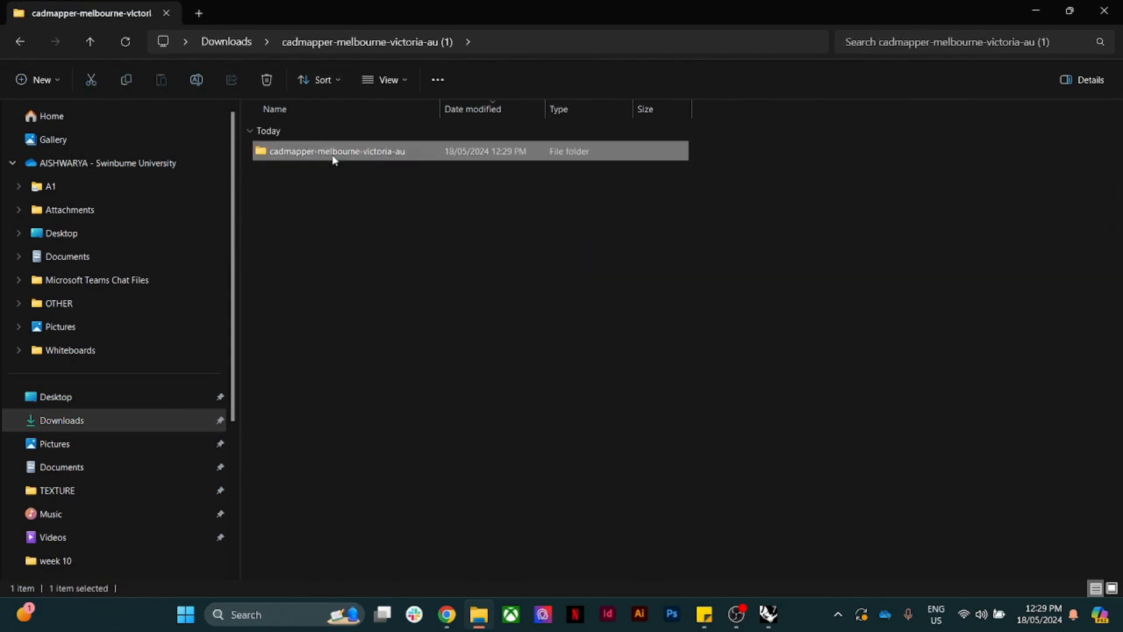
double_click(351, 154)
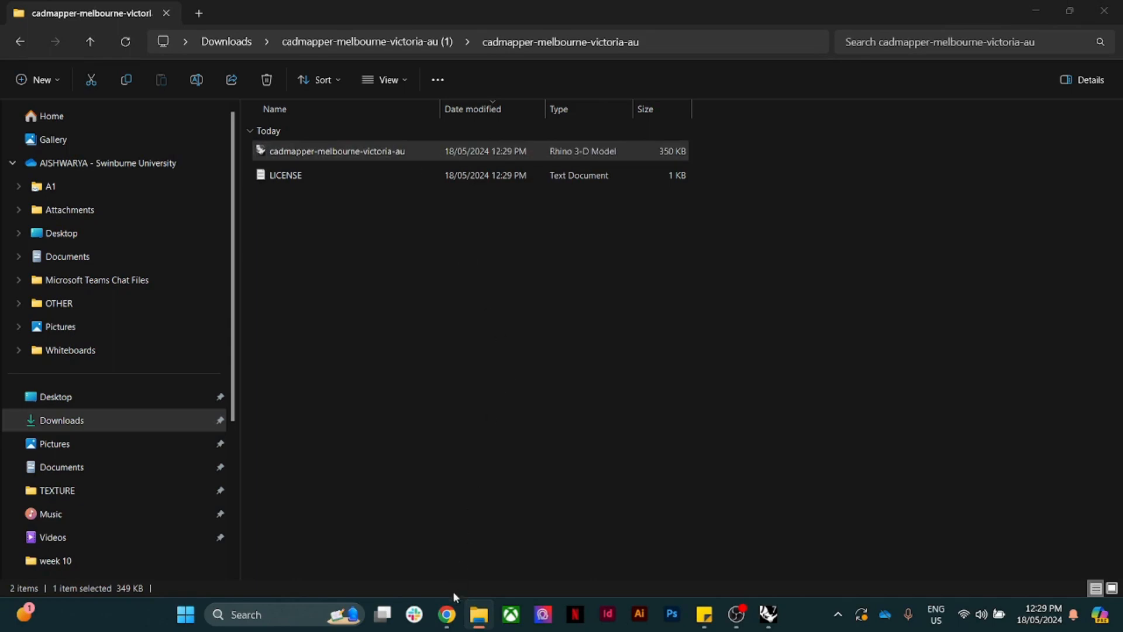
Step: Switch to Chrome, search the web for "epw ladybug" in a new tab and open Ladybug Tools' EPW Map
mouse_move(448, 615)
left_click(499, 542)
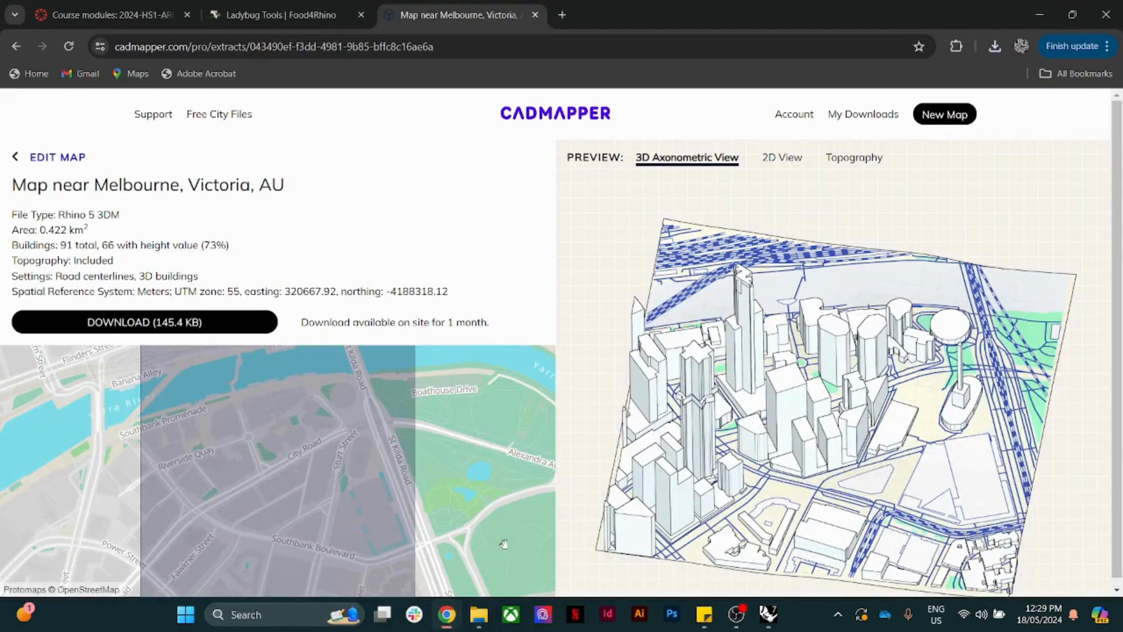
left_click(560, 15)
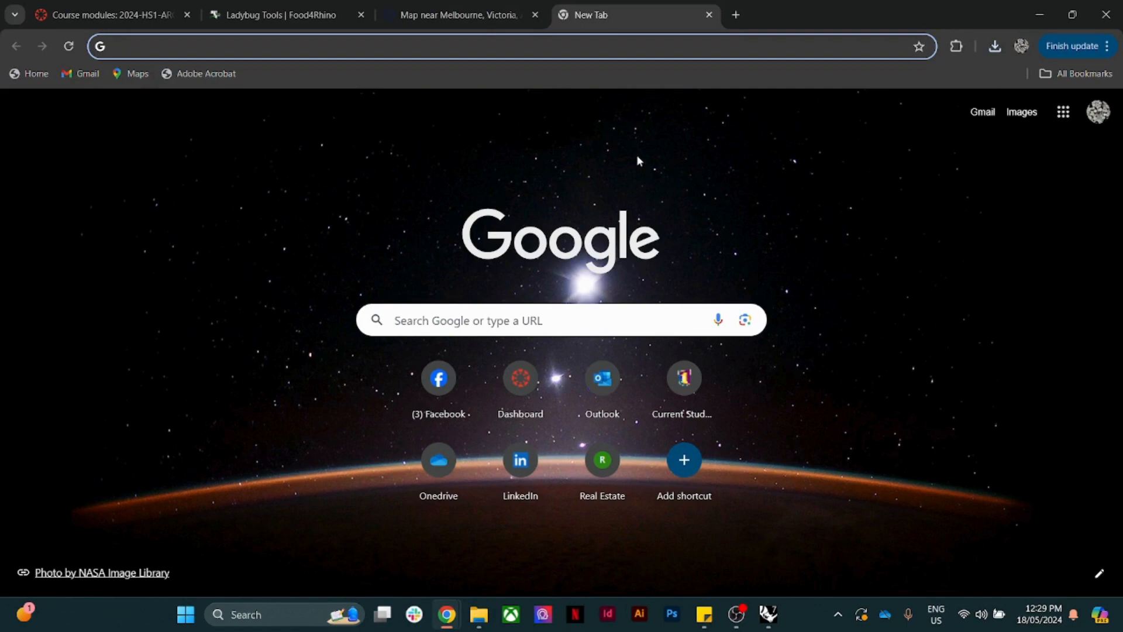
type("epw")
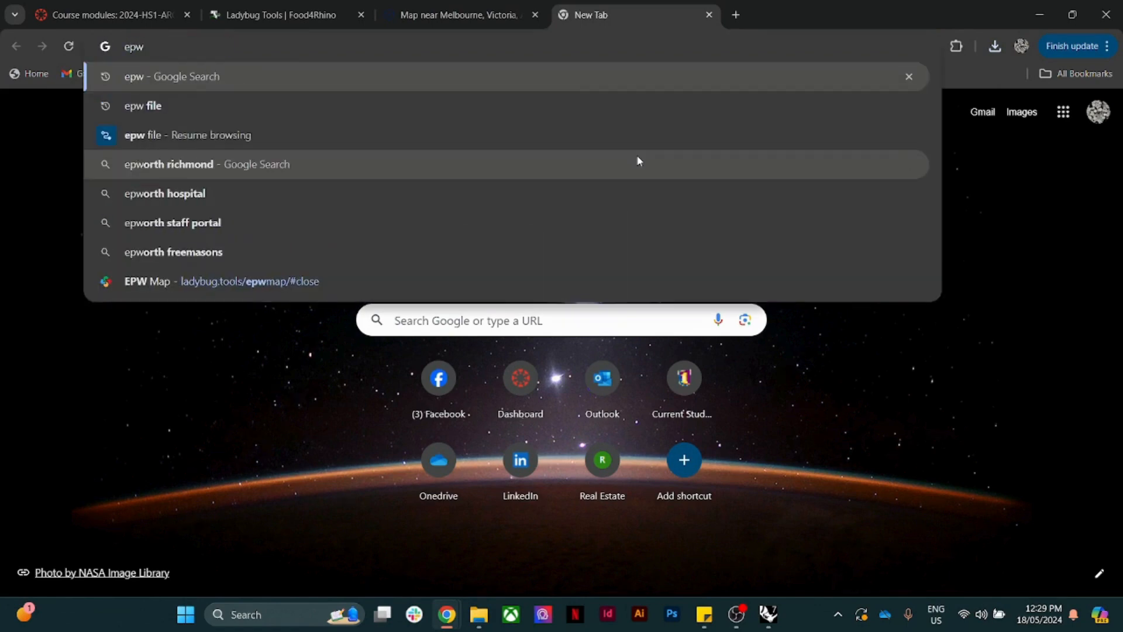
type(" ladybug")
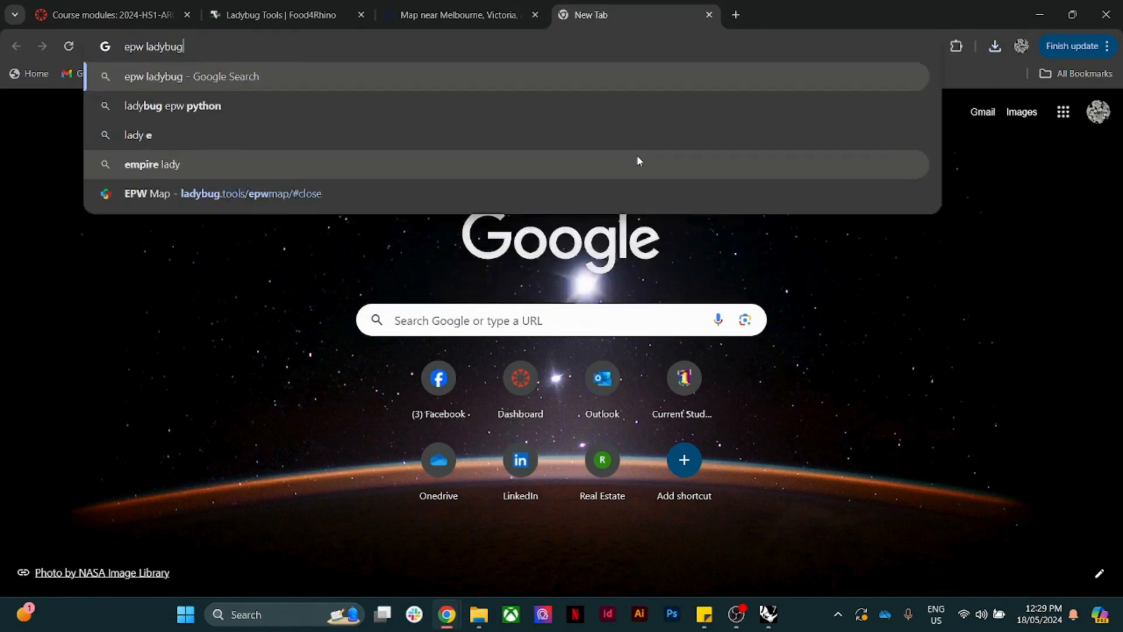
key("Return")
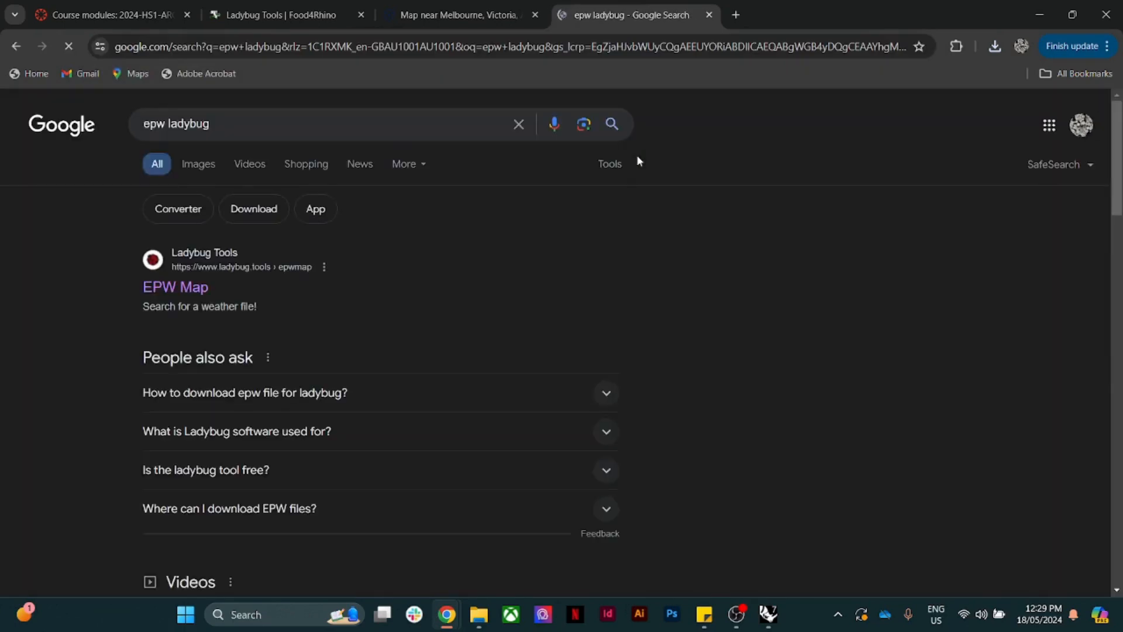
left_click(199, 291)
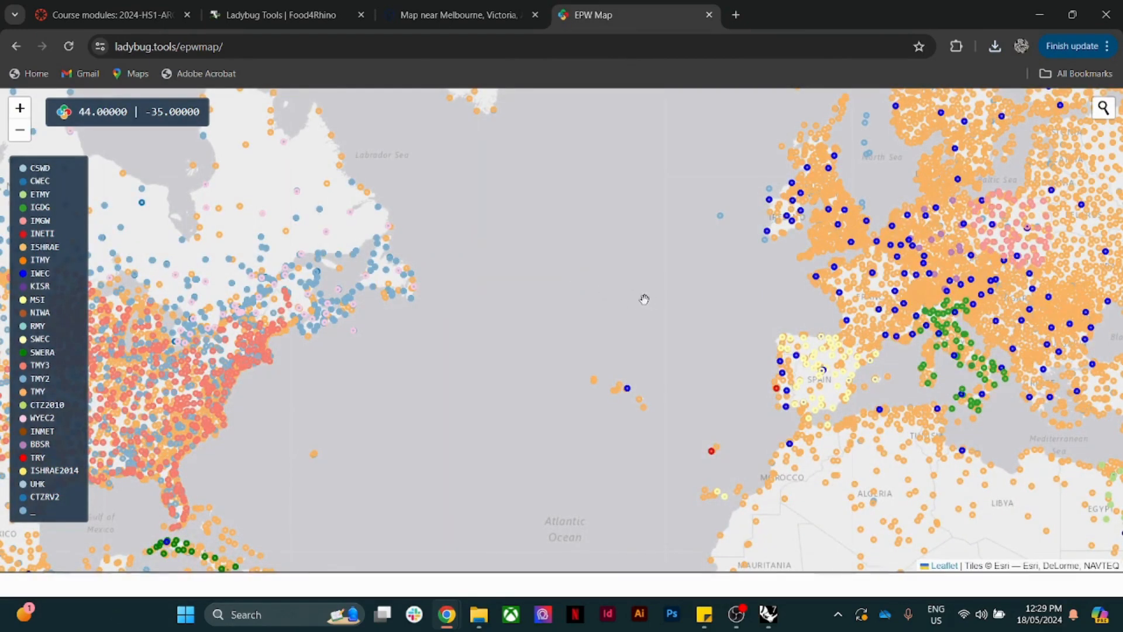
Step: Minimize the Rhino window covering the EPW map and dismiss the Enscape update notification
left_click_drag(650, 302, 472, 264)
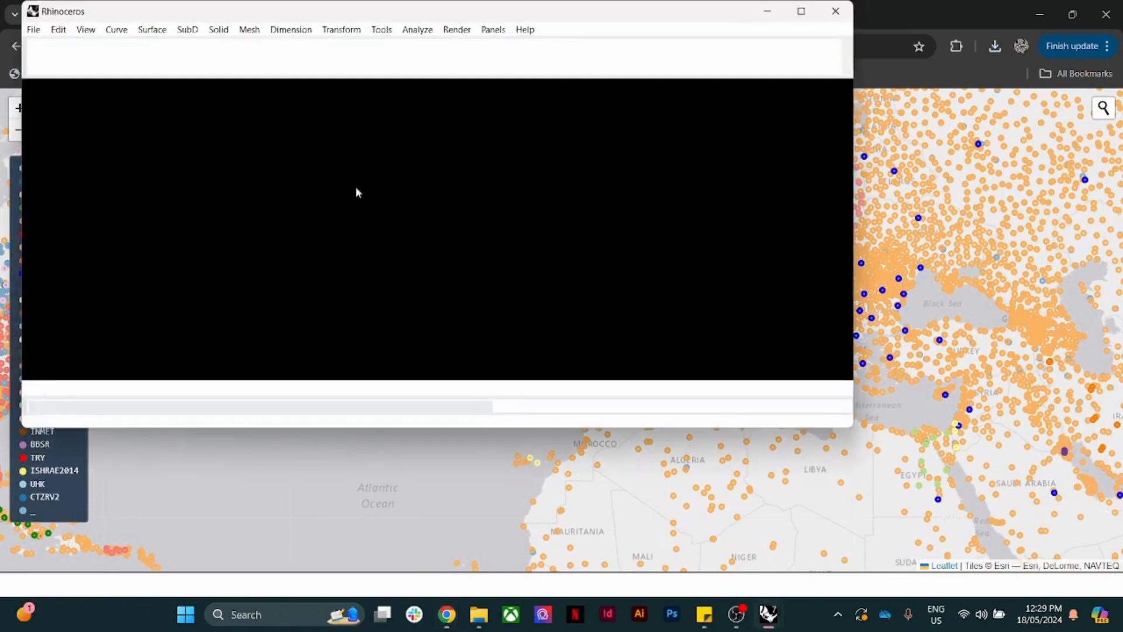
left_click(771, 15)
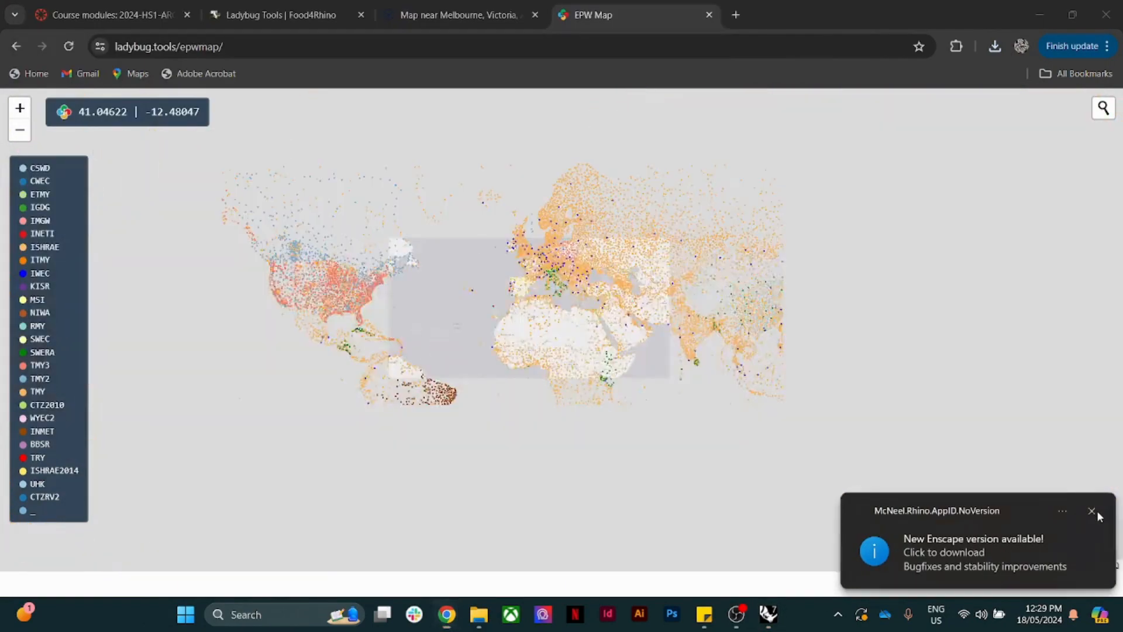
left_click(1095, 512)
Step: Locate central Melbourne on the EPW map and download the Melbourne RO VIC AUS NatHERS-TMY2-C weather file
left_click_drag(735, 402, 594, 336)
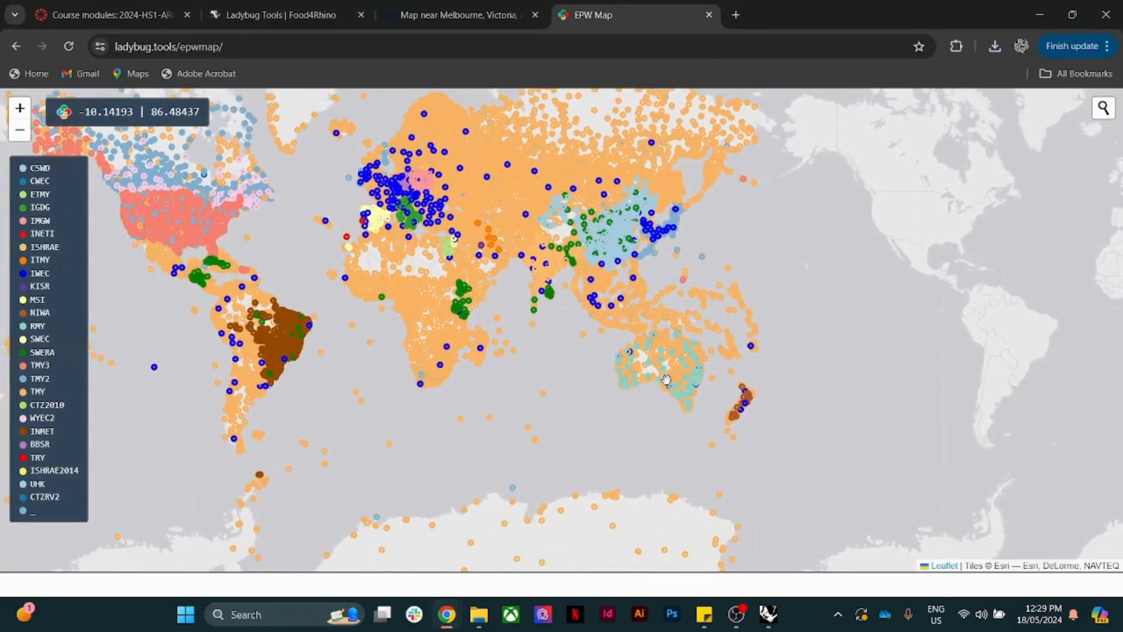
scroll(677, 381, "up", 5)
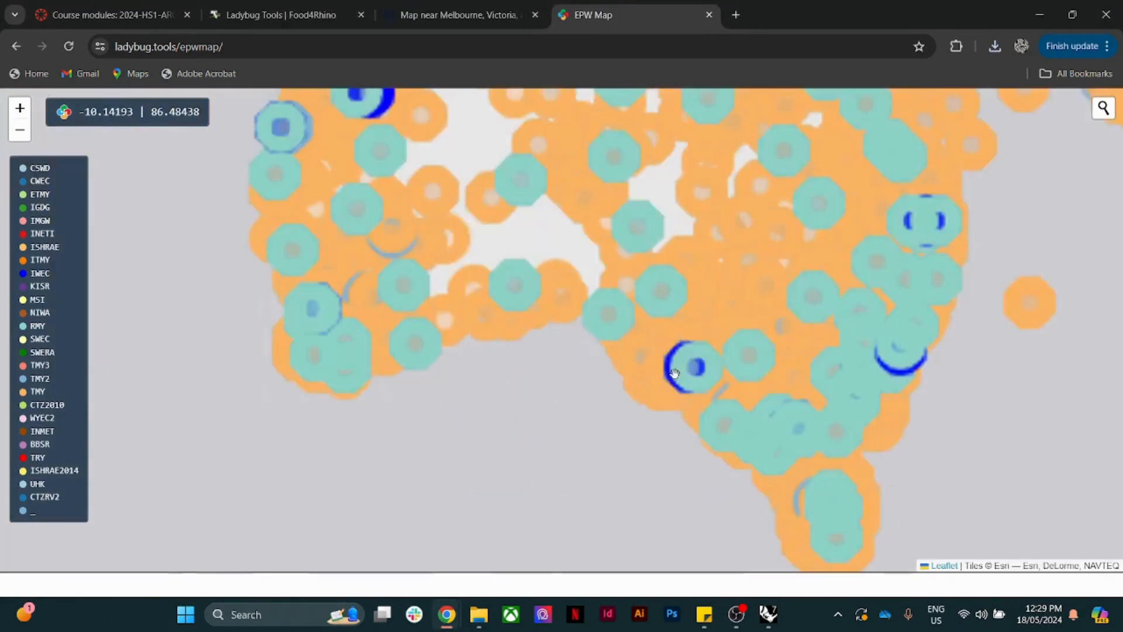
scroll(698, 367, "down", 3)
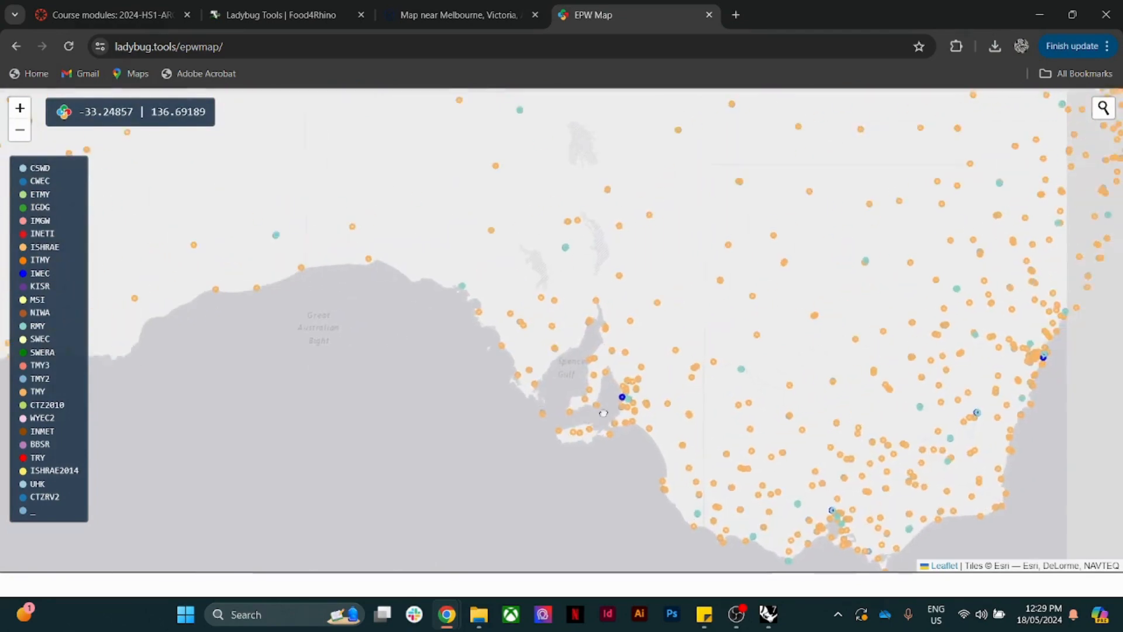
scroll(662, 442, "up", 4)
scroll(662, 442, "up", 5)
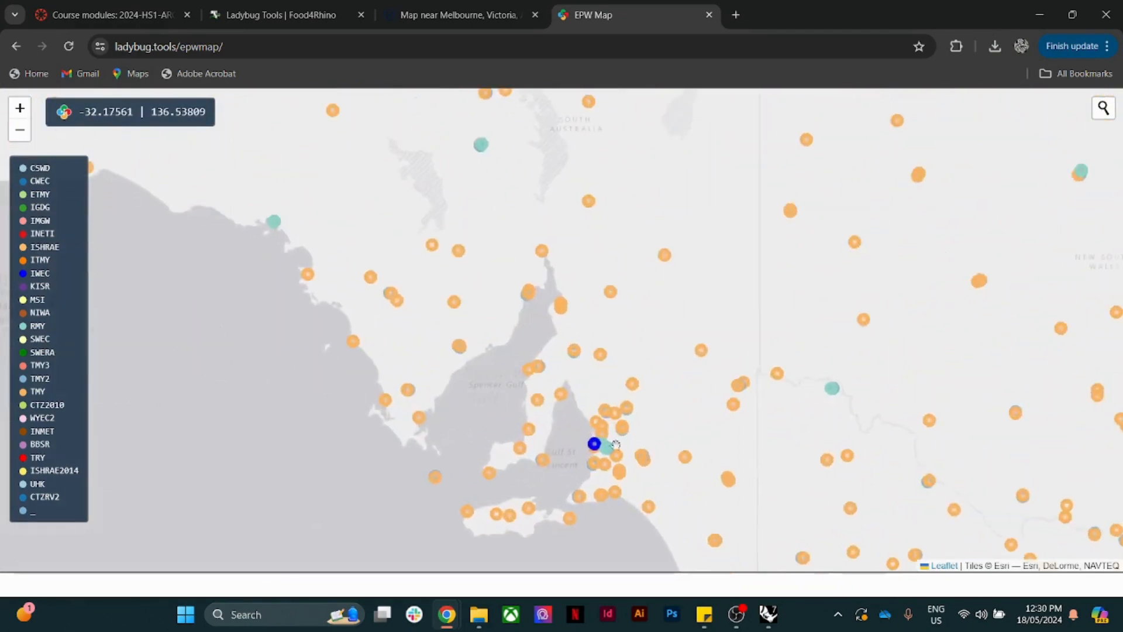
left_click_drag(611, 389, 562, 300)
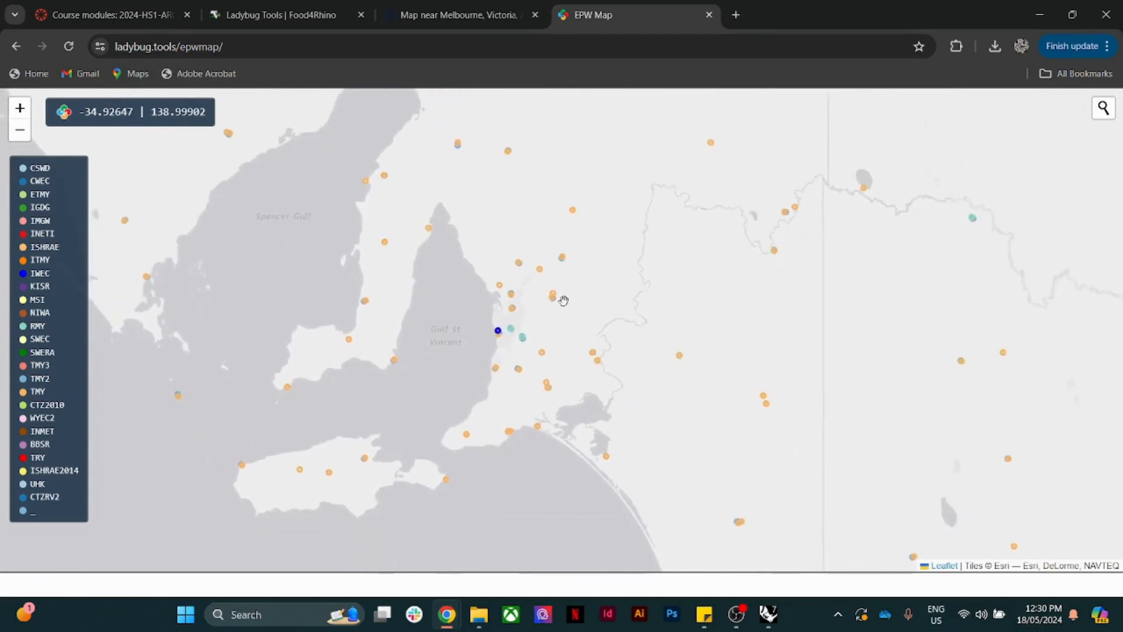
scroll(561, 297, "down", 3)
left_click_drag(652, 373, 530, 338)
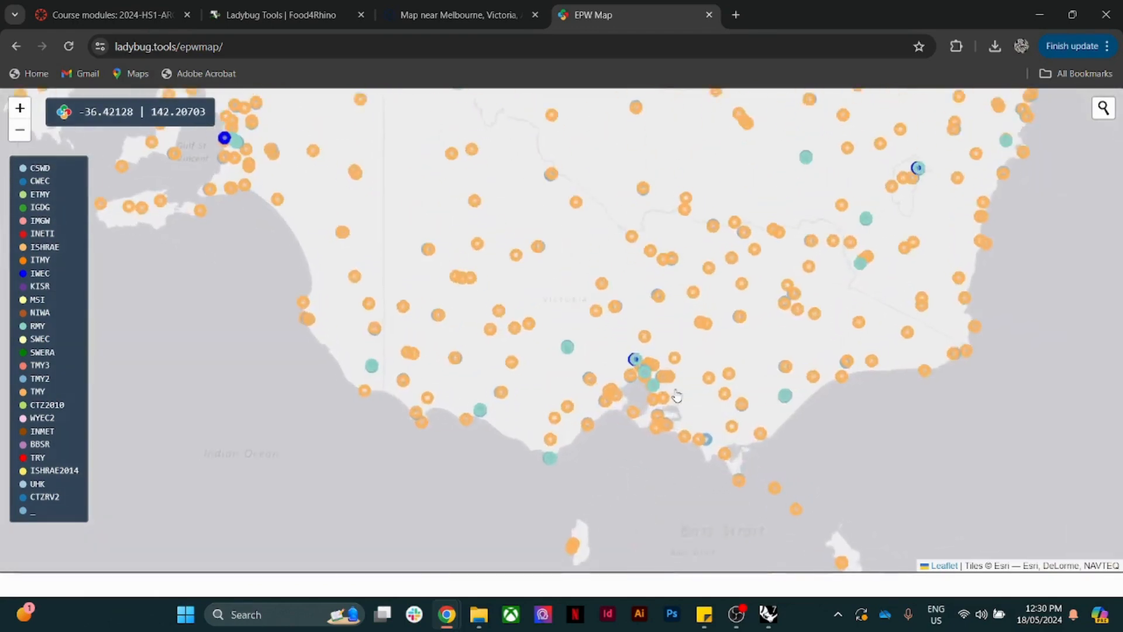
scroll(655, 390, "up", 4)
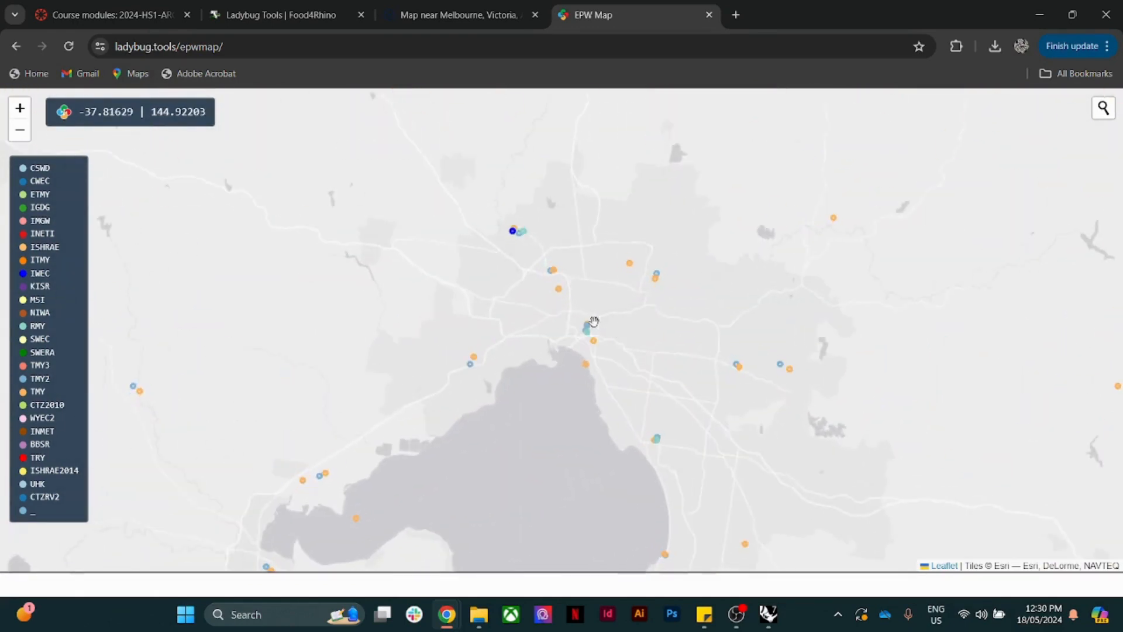
scroll(585, 329, "up", 3)
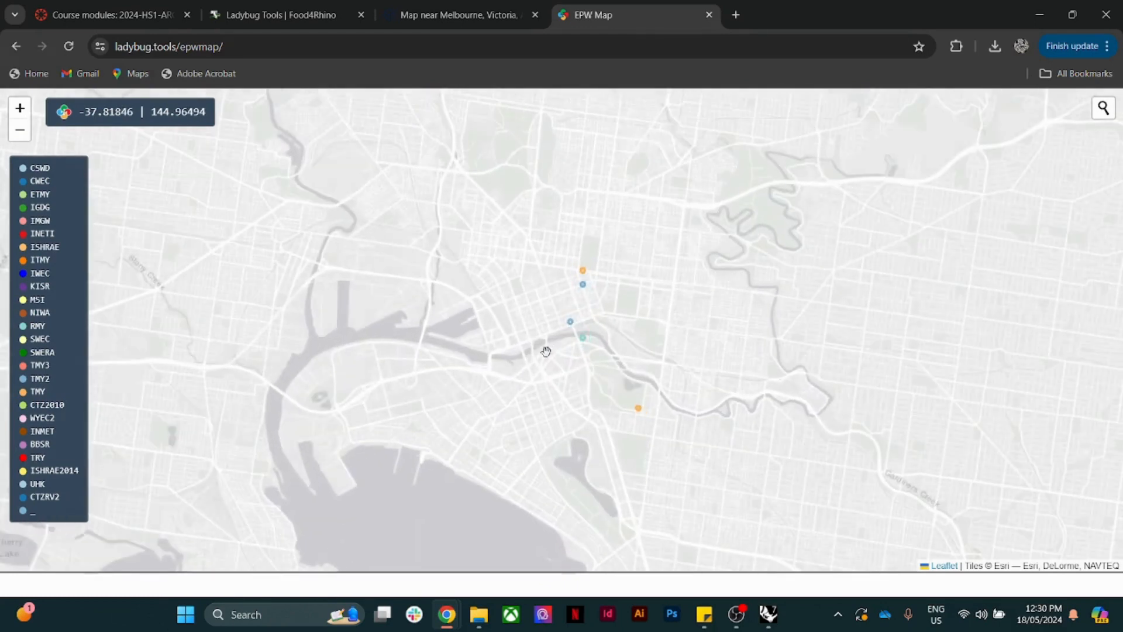
scroll(544, 354, "up", 2)
scroll(625, 282, "down", 1)
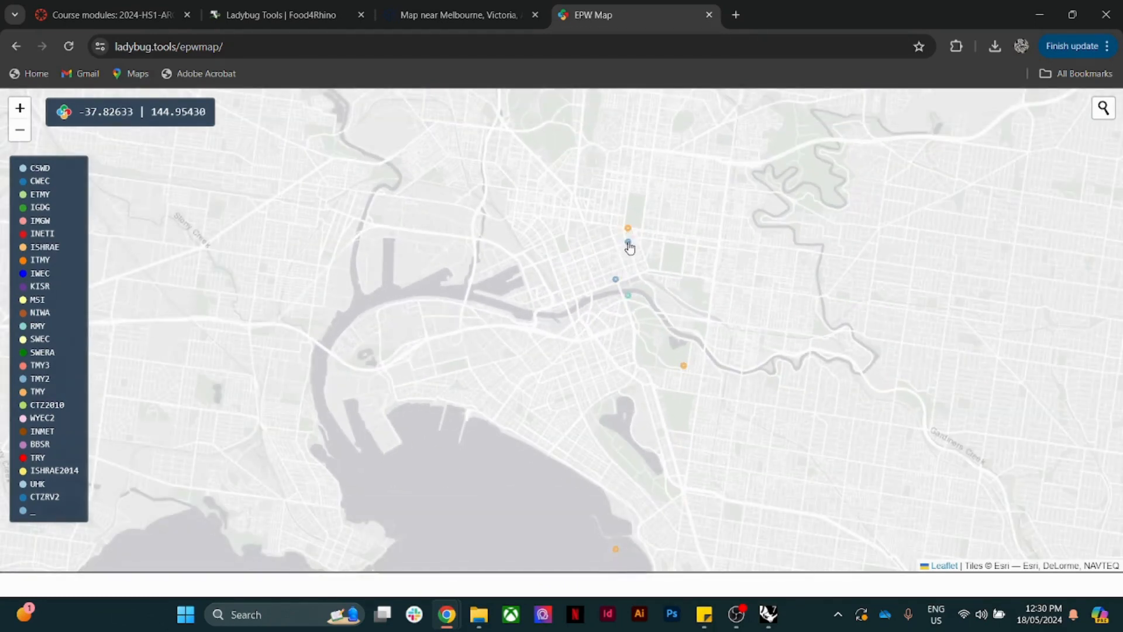
left_click(629, 243)
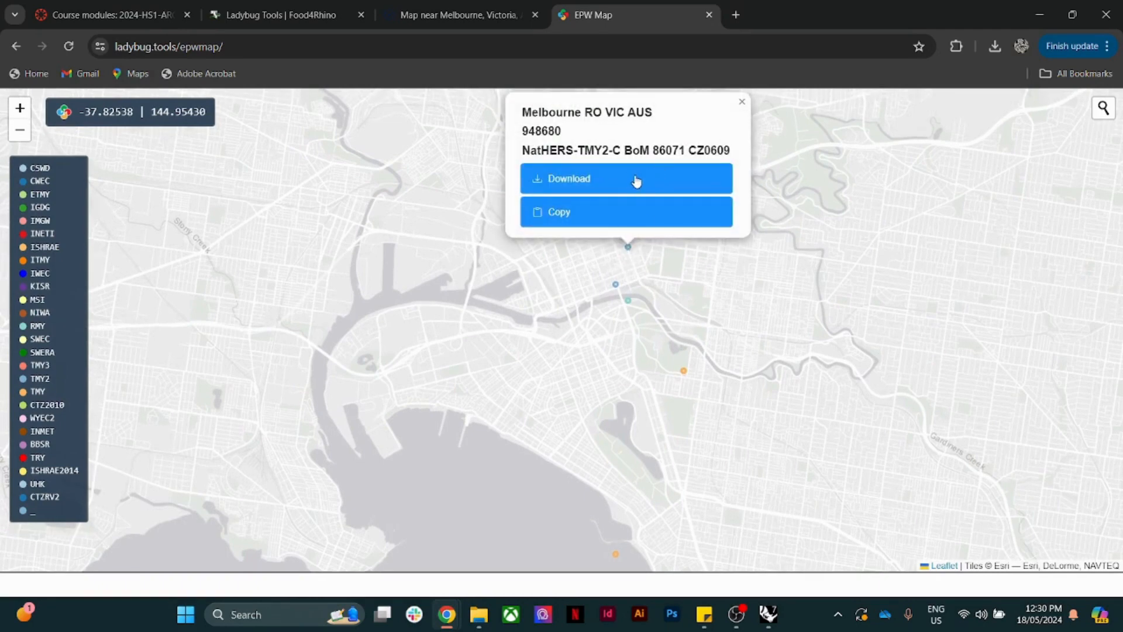
left_click(615, 181)
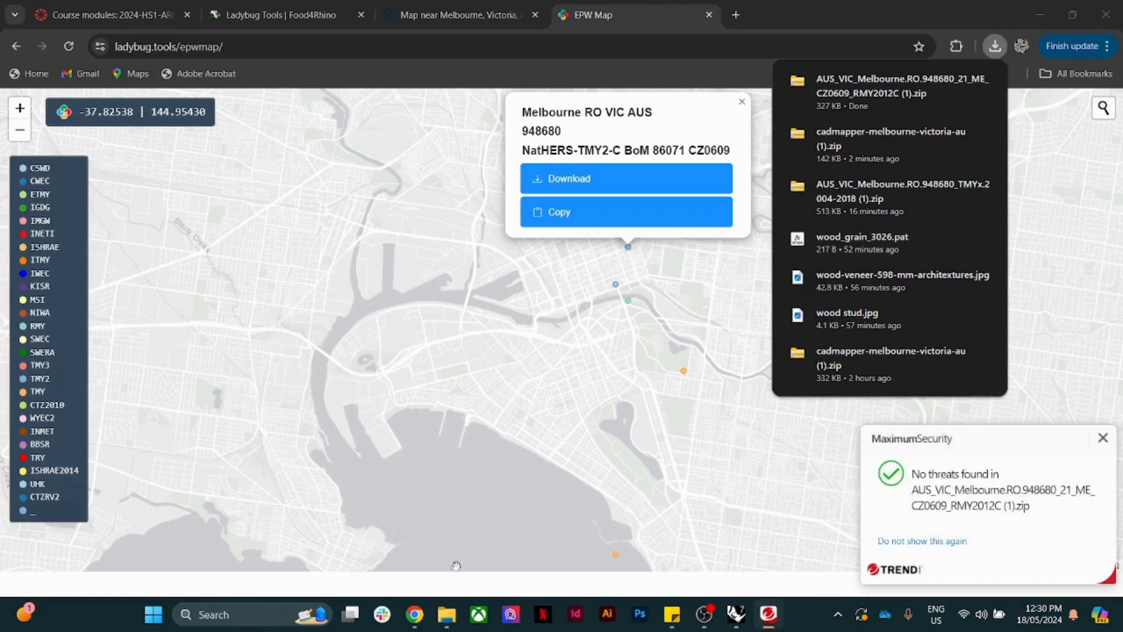
Step: Switch to File Explorer and extract AUS_VIC_Melbourne.RO.948680_21_ME_CZ0609_RMY2012C (1).zip into the Downloads folder
left_click(446, 614)
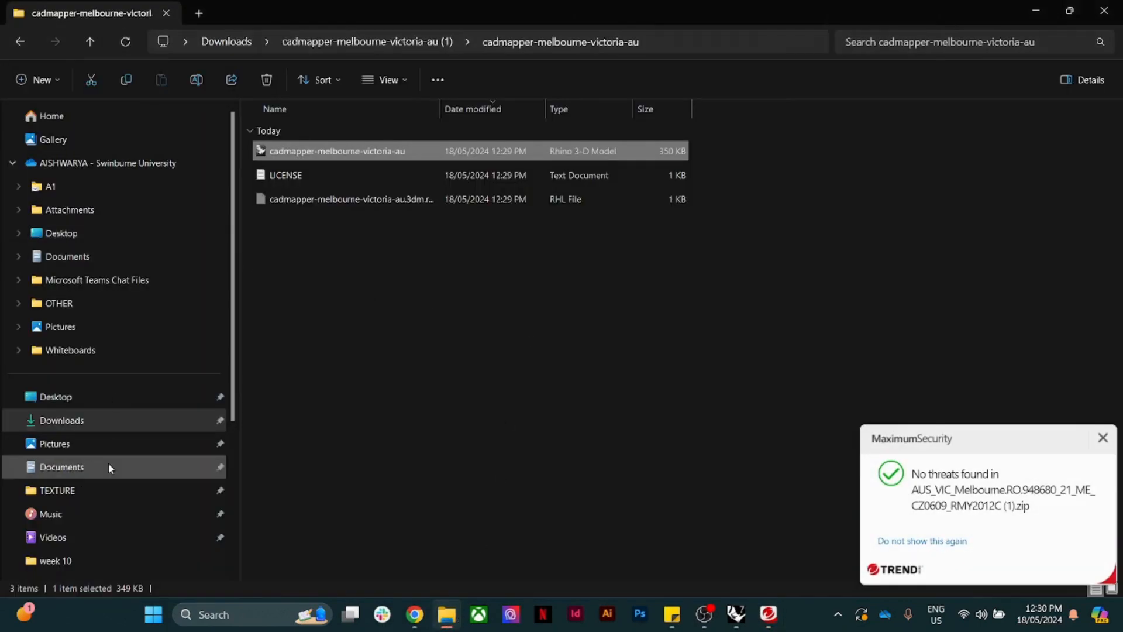
left_click(85, 424)
left_click(339, 199)
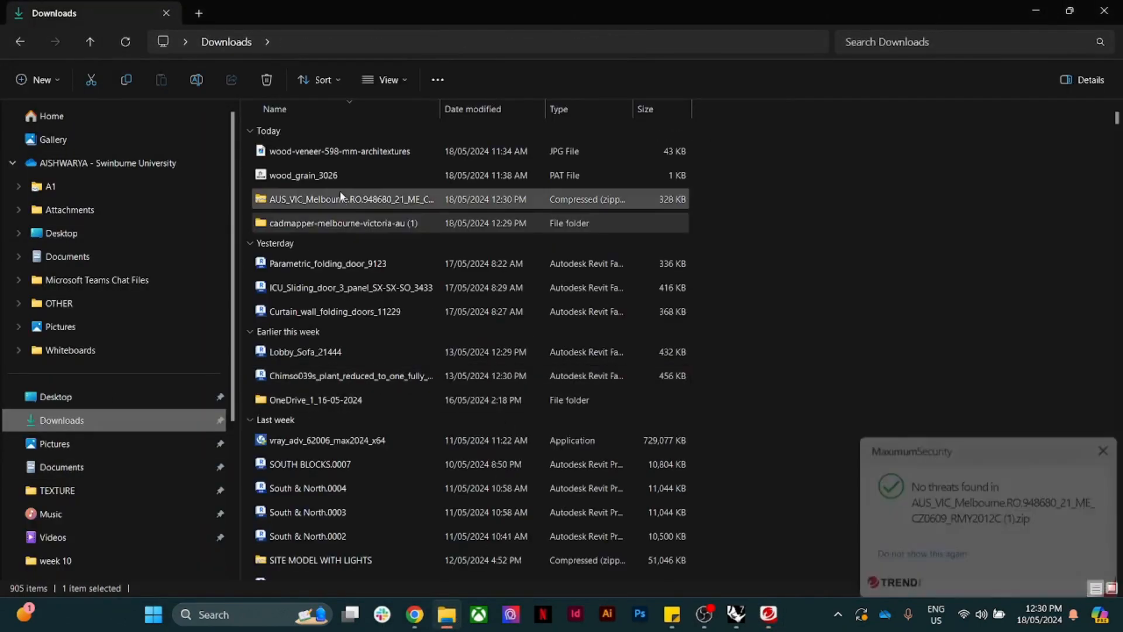
double_click(339, 199)
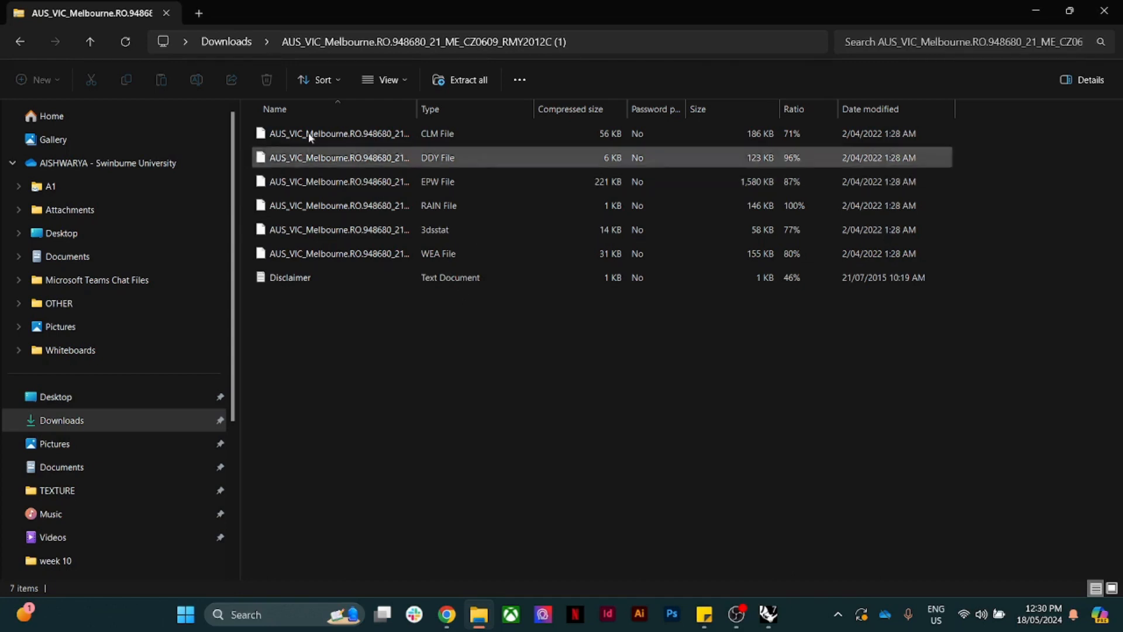
left_click(459, 82)
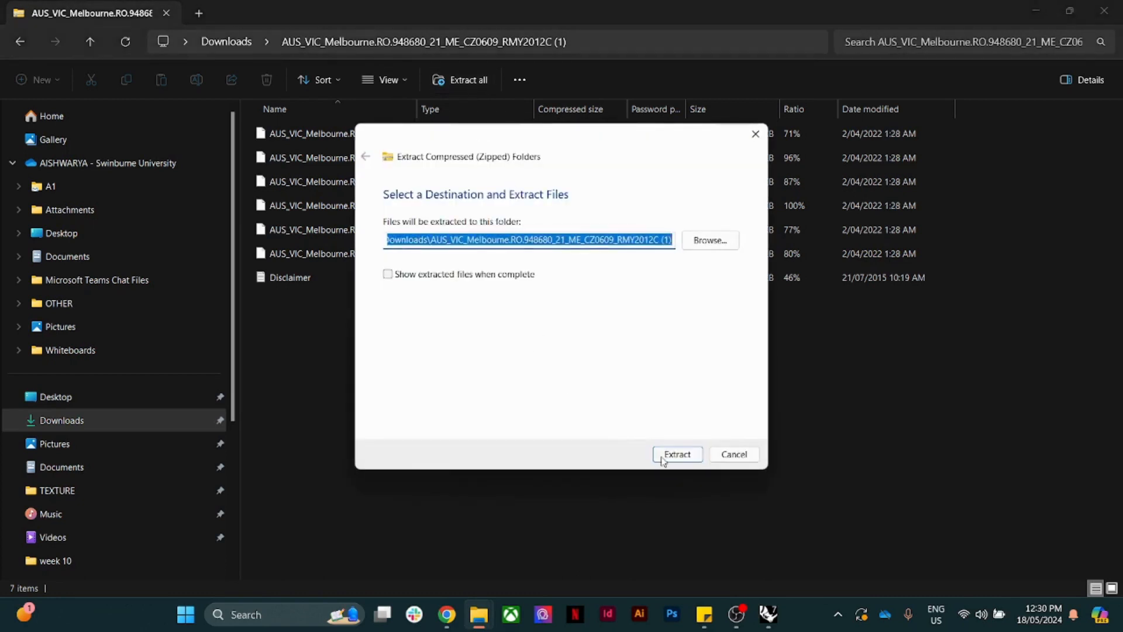
left_click(662, 459)
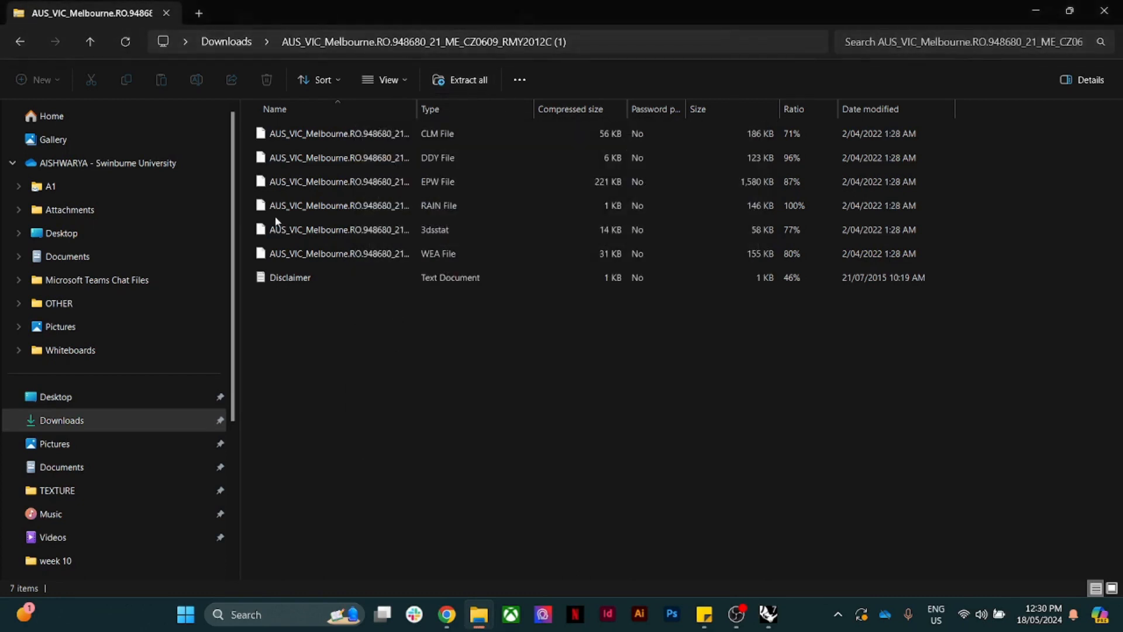
Step: Delete the original Melbourne weather zip archive from Downloads and open the extracted weather folder
left_click(21, 42)
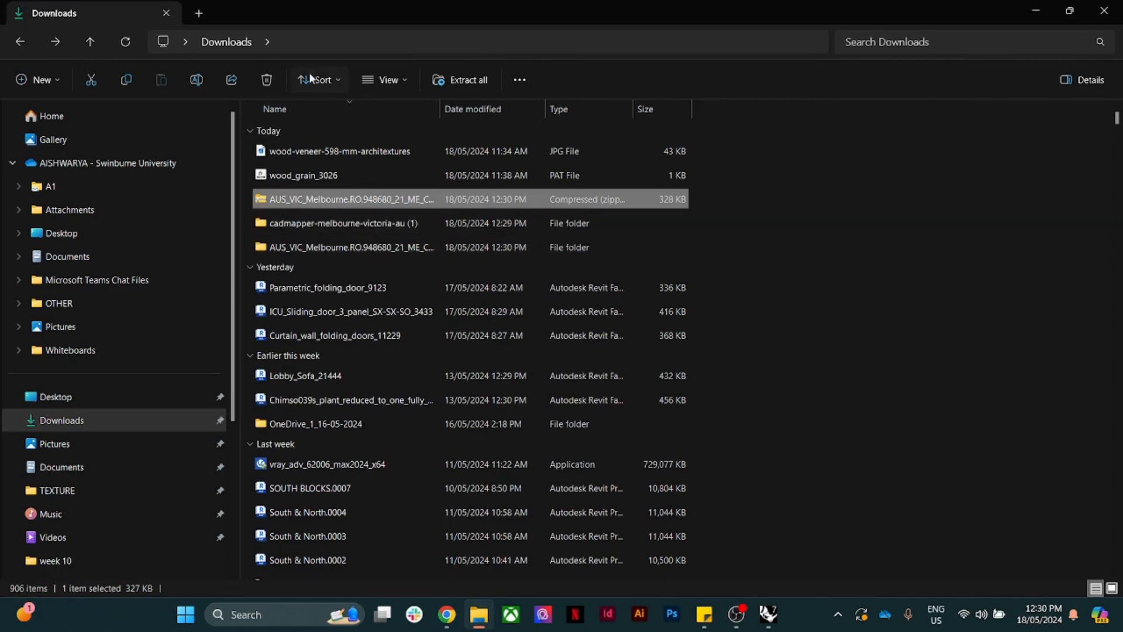
left_click(272, 81)
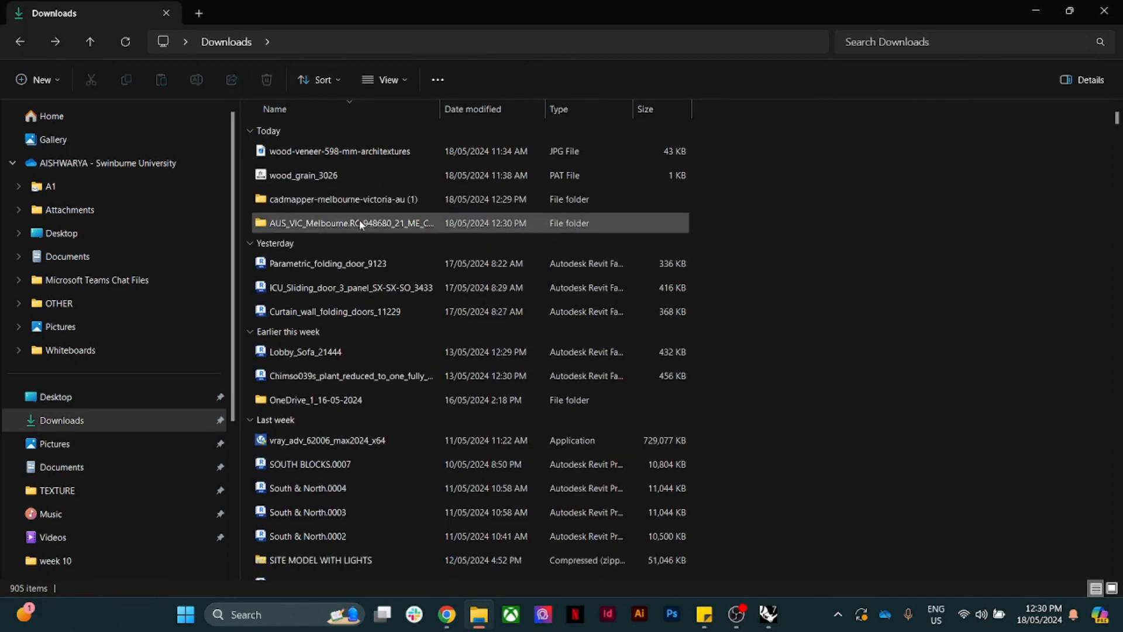
double_click(353, 225)
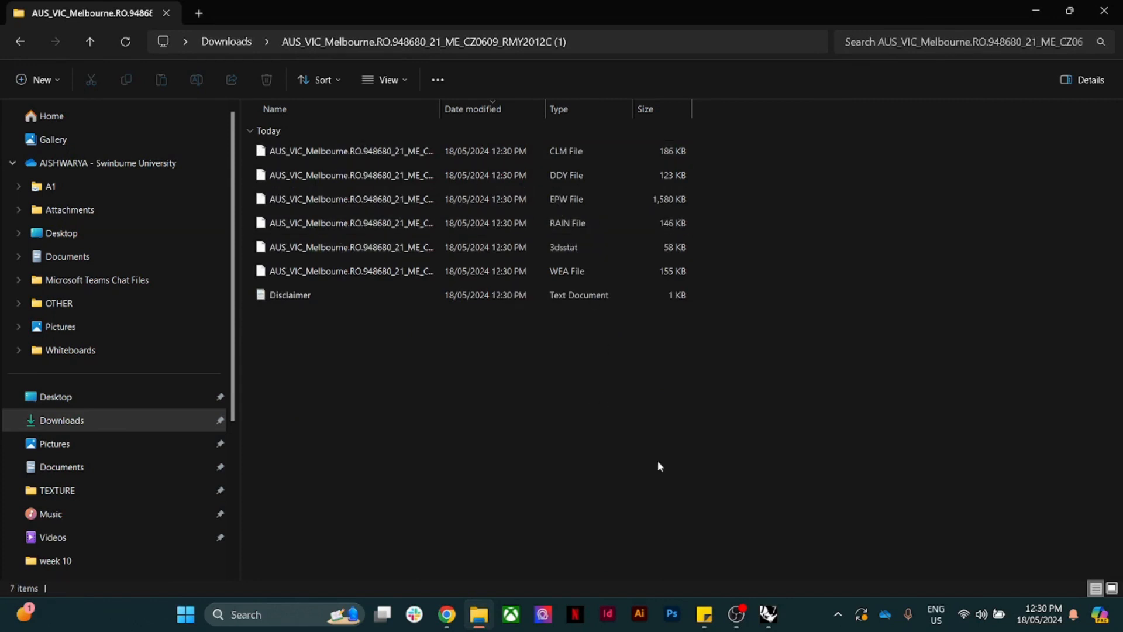
Step: Switch to the cadmapper-melbourne-victoria-au model in Rhino and maximize its window
mouse_move(771, 614)
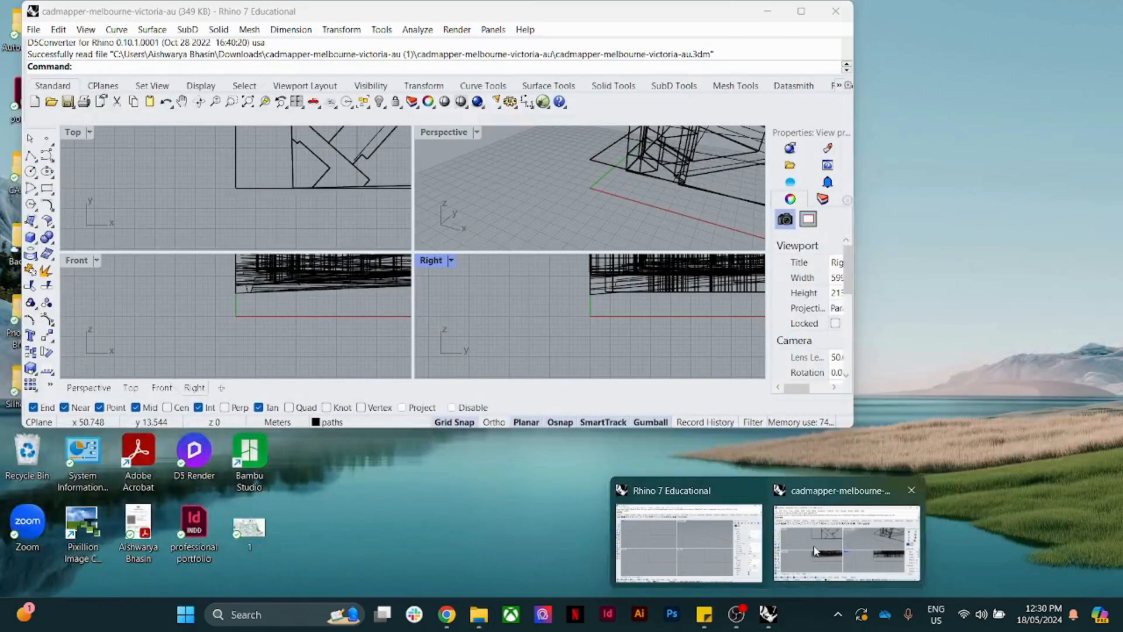
left_click(817, 553)
left_click(800, 11)
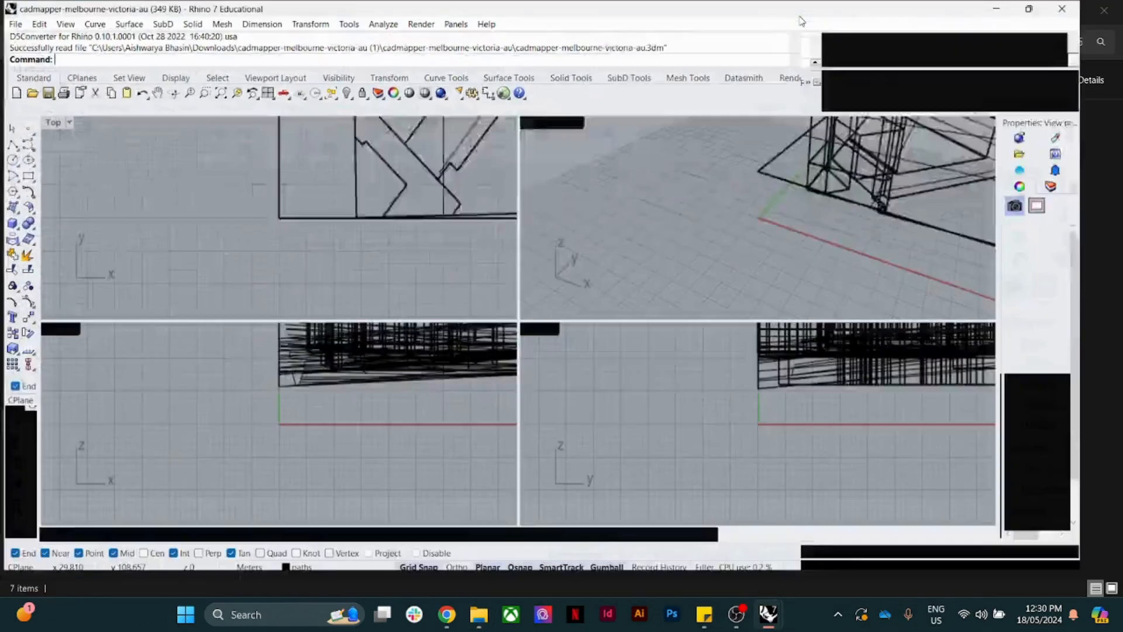
Step: Frame the whole site model in the Top viewport and set that viewport's display mode to Shaded
left_click(396, 220)
scroll(392, 220, "down", 14)
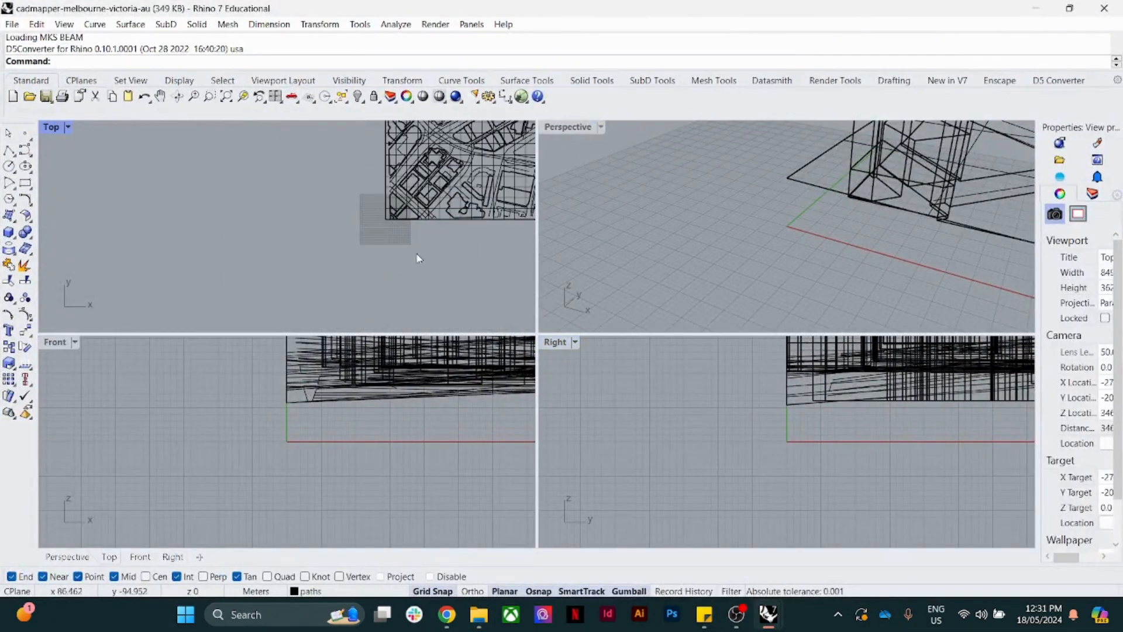
middle_click(428, 257)
right_click_drag(437, 252, 349, 290)
scroll(346, 244, "down", 8)
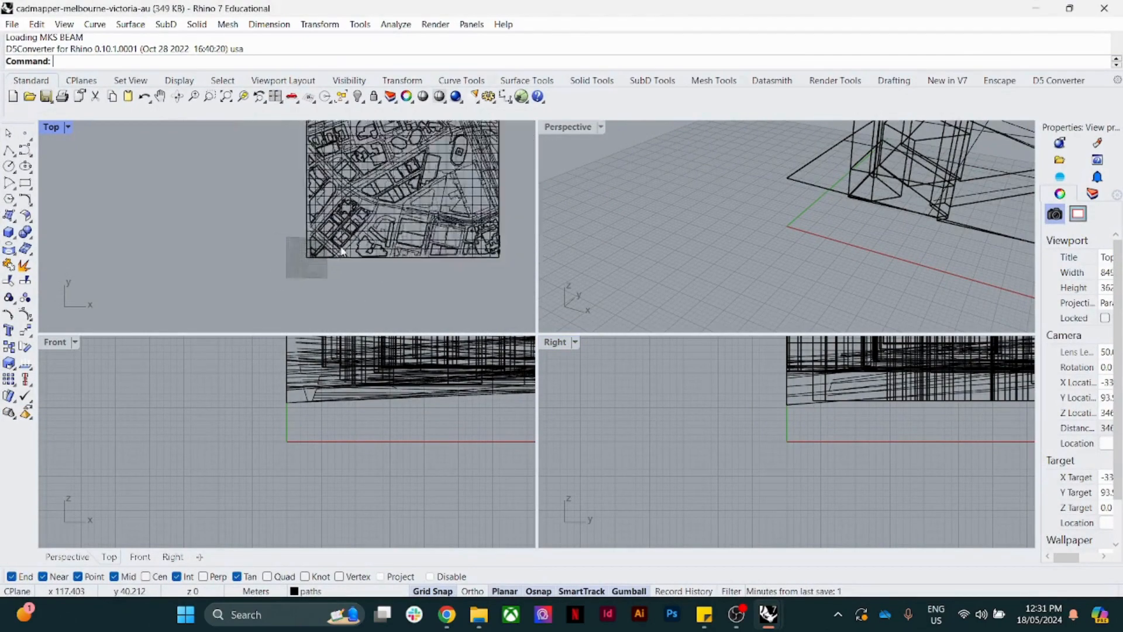
right_click_drag(340, 230, 277, 256)
scroll(230, 227, "up", 2)
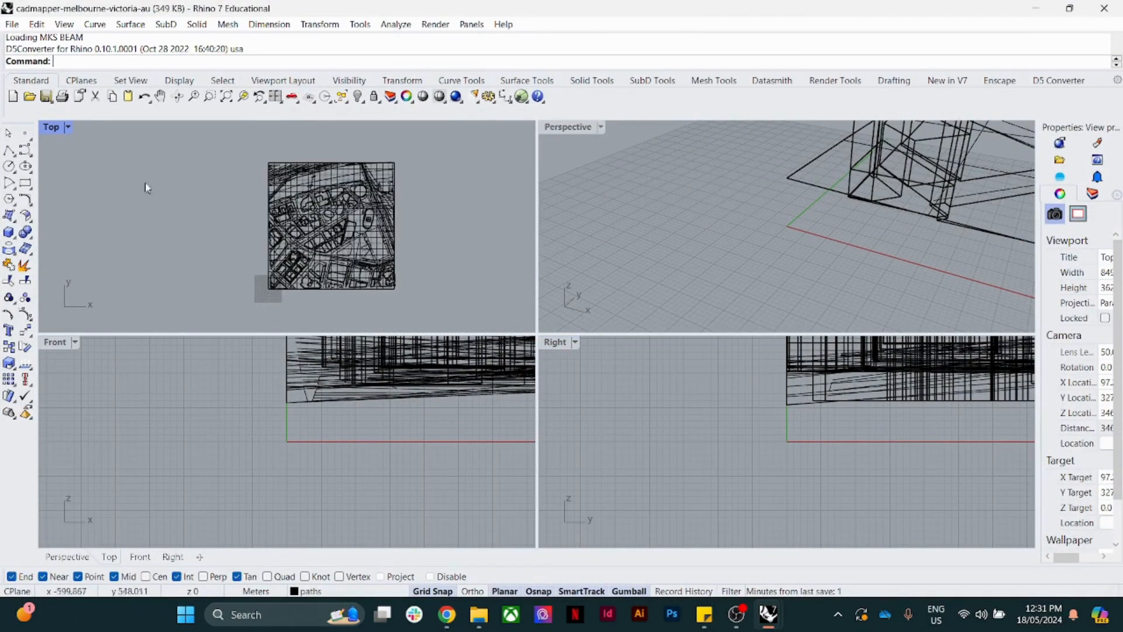
left_click(69, 128)
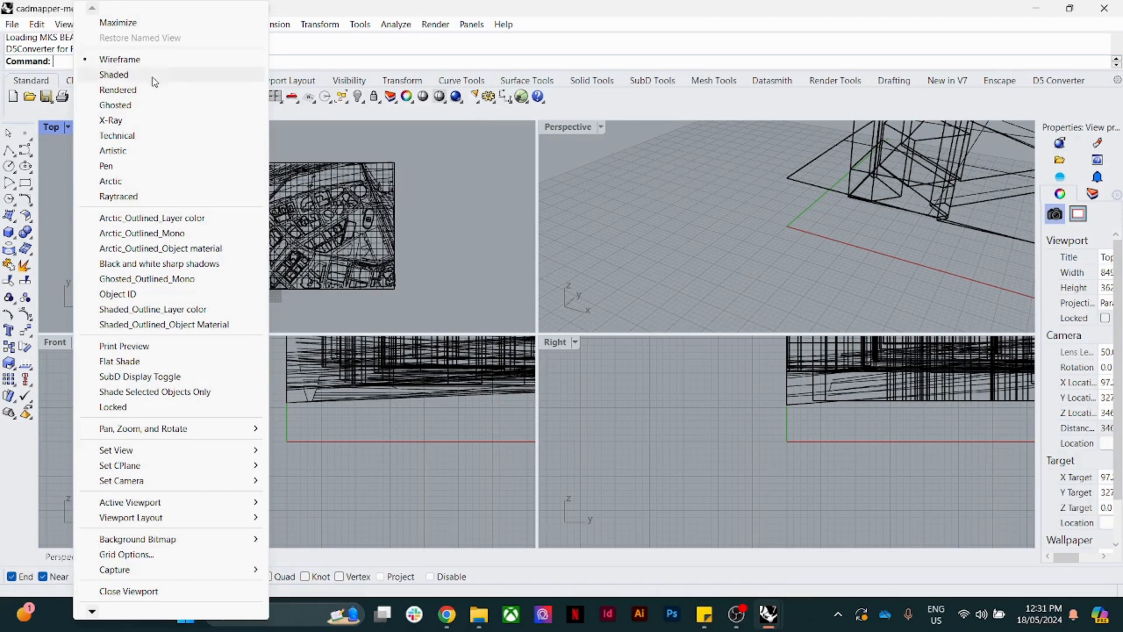
left_click(114, 74)
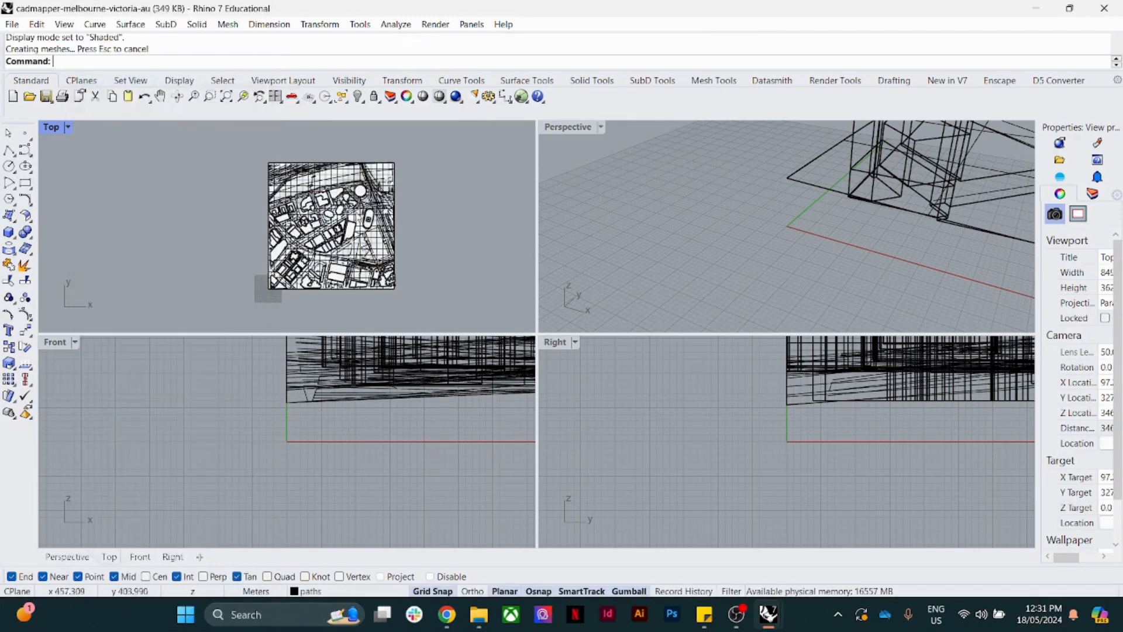
Step: Set the Perspective viewport's display mode to Shaded
scroll(360, 247, "up", 1)
scroll(706, 213, "down", 5)
key("ctrl+alt+s")
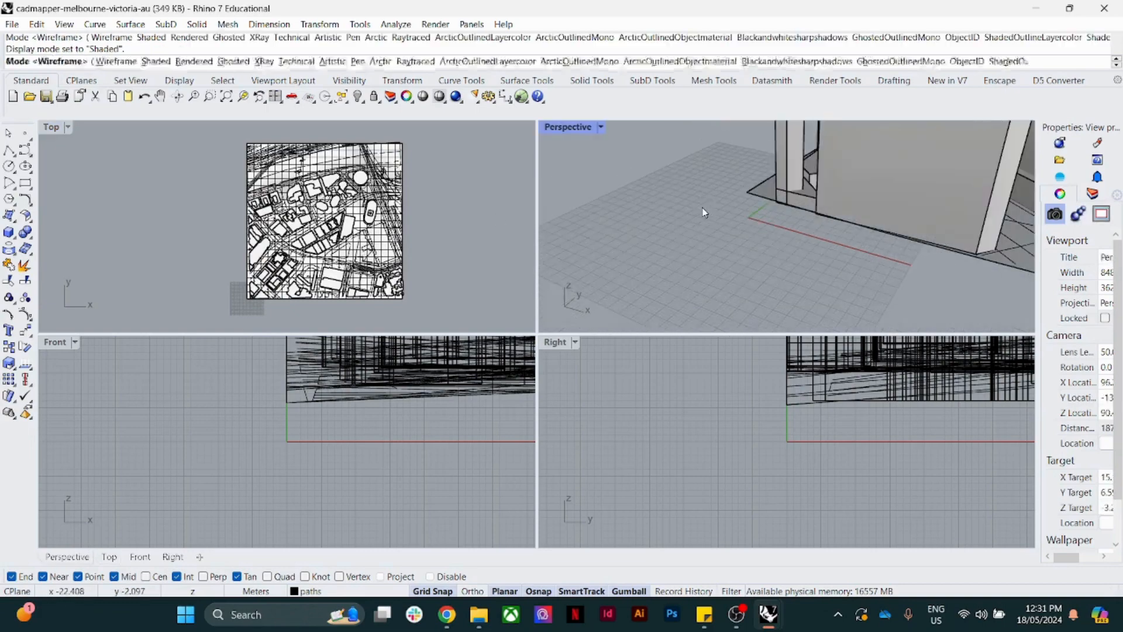
Step: Set the Right and Front viewports' display mode to Shaded and frame the whole skyline in the Front view
scroll(724, 397, "down", 8)
key("ctrl+alt+s")
scroll(404, 435, "down", 4)
scroll(403, 434, "down", 9)
key("ctrl+alt+s")
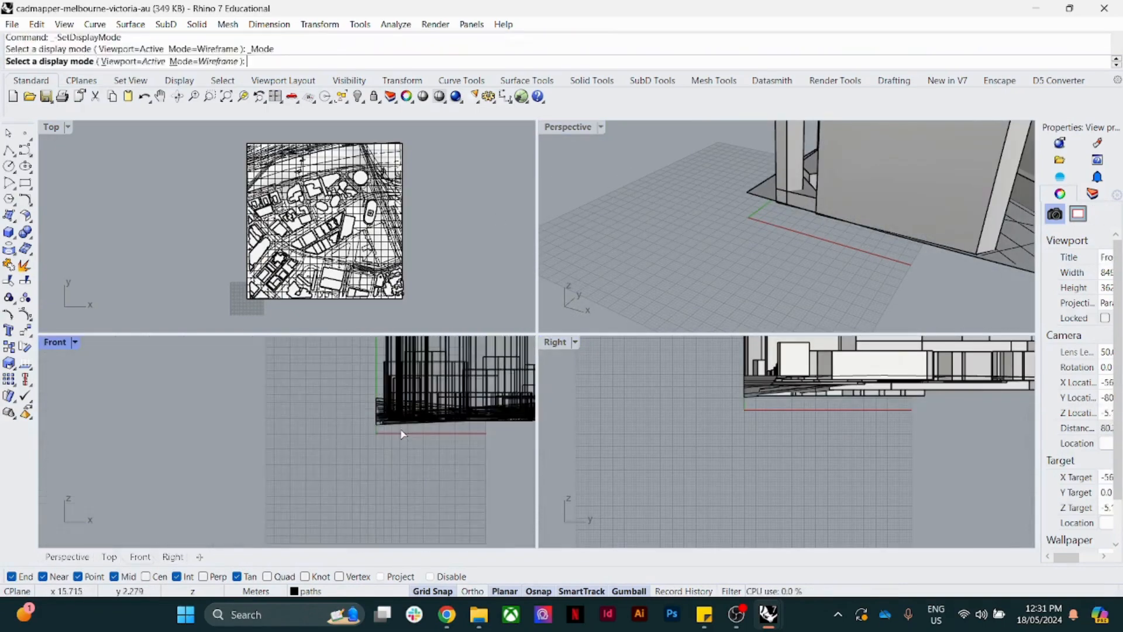
scroll(404, 435, "down", 11)
right_click_drag(426, 443, 301, 474)
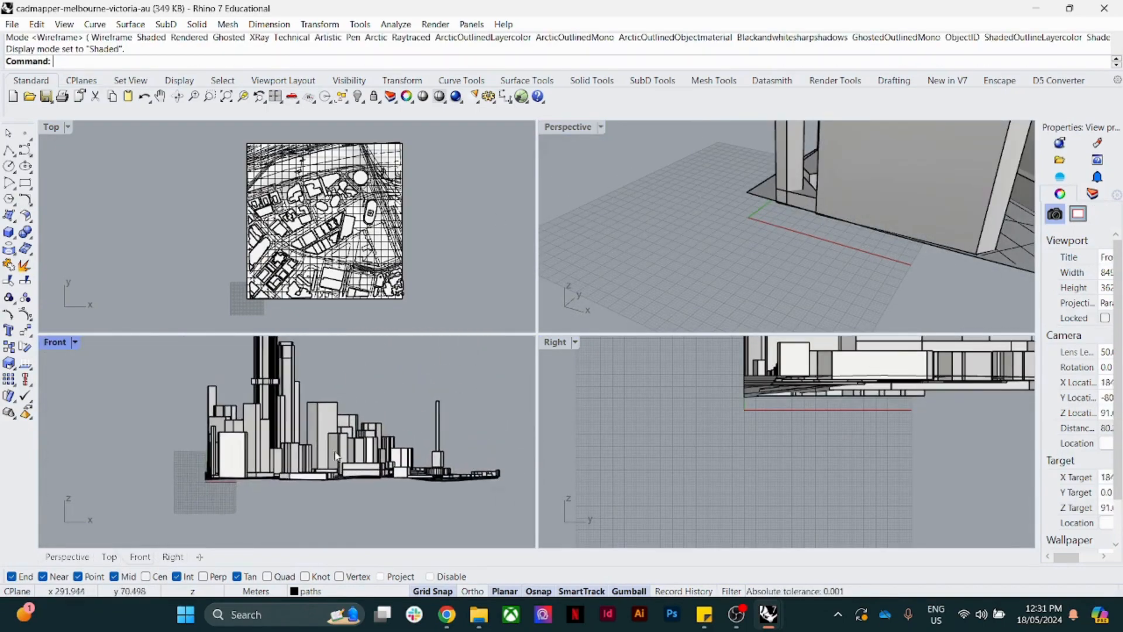
scroll(304, 436, "down", 6)
scroll(298, 431, "up", 10)
scroll(336, 419, "down", 5)
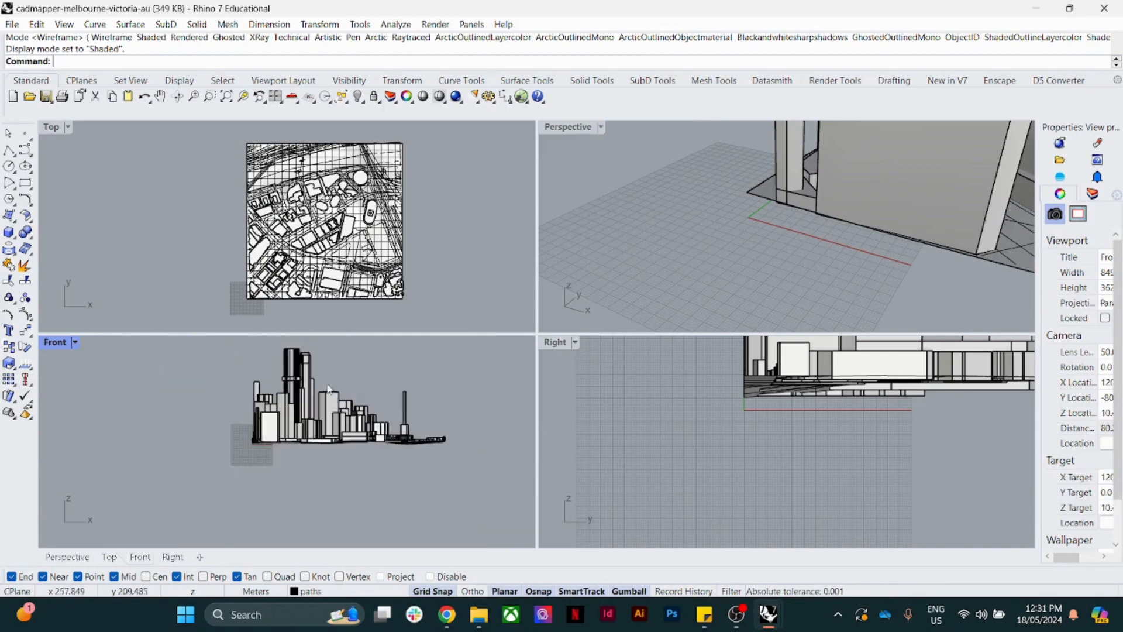
scroll(351, 392, "up", 4)
right_click_drag(356, 386, 303, 420)
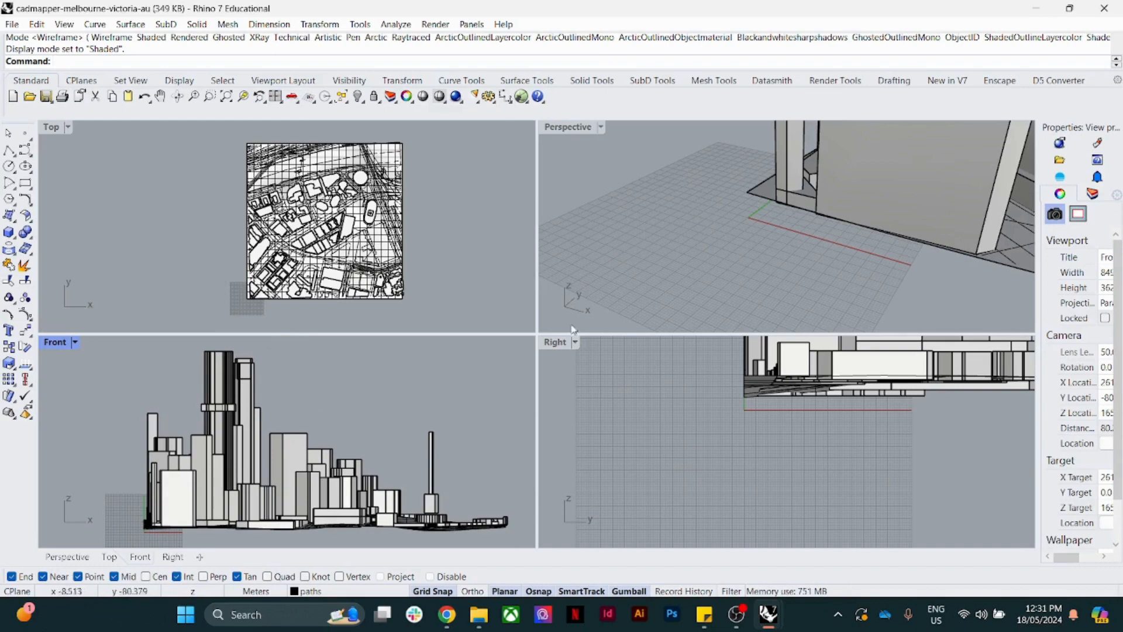
Step: Frame the whole site in the Perspective viewport and maximize that viewport
scroll(653, 217, "down", 12)
right_click_drag(705, 202, 717, 219)
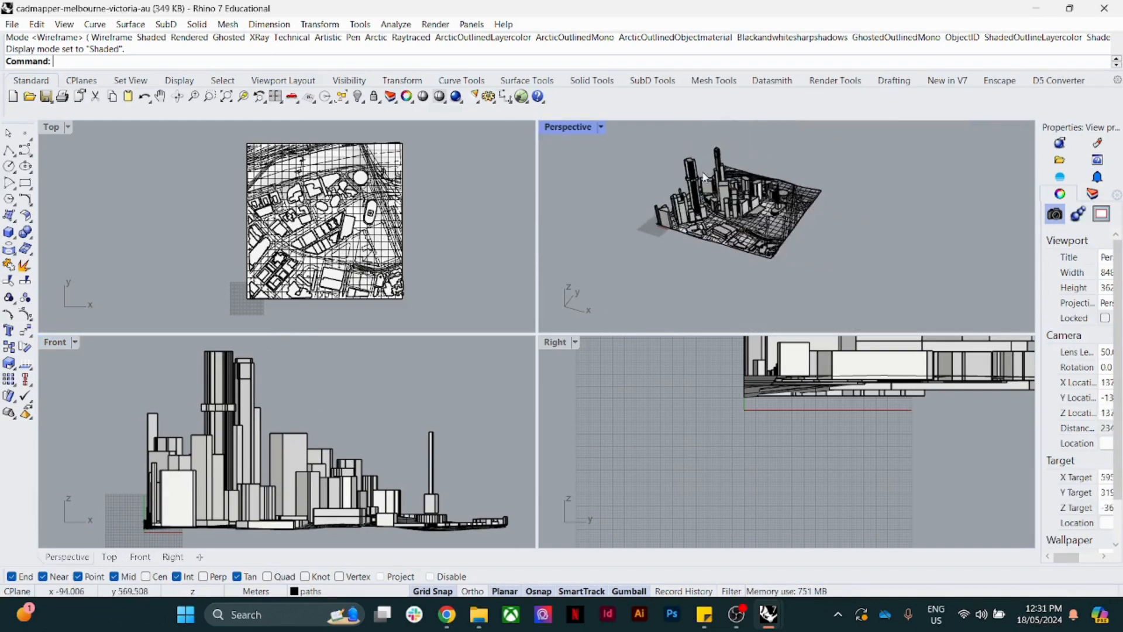
scroll(737, 196, "up", 7)
right_click_drag(819, 246, 678, 214)
double_click(576, 131)
scroll(529, 281, "down", 10)
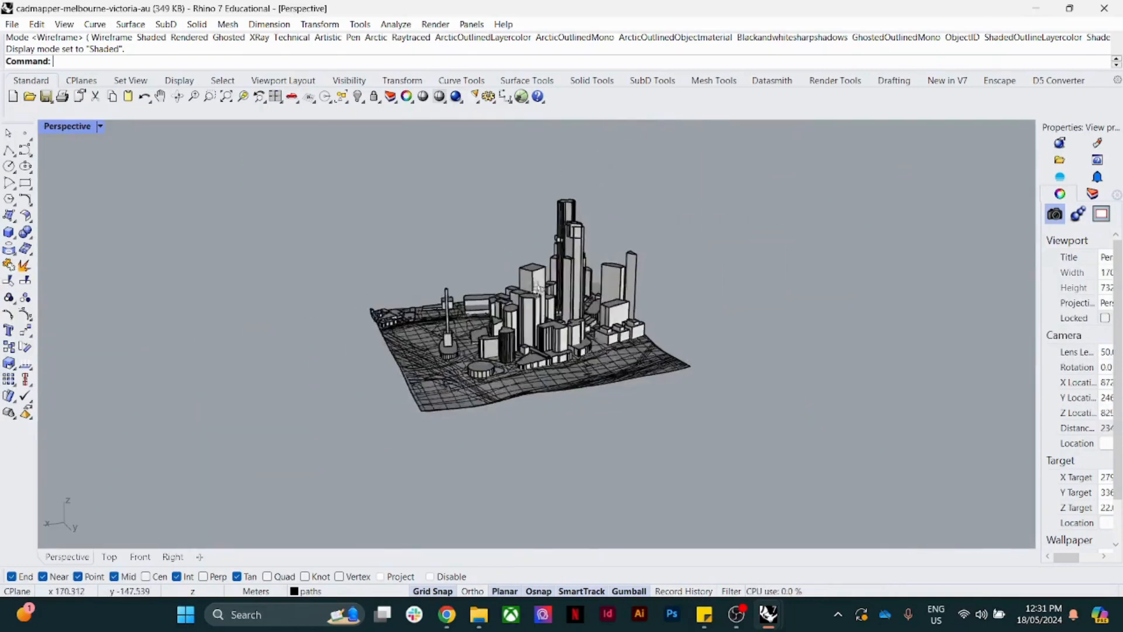
right_click_drag(415, 281, 545, 297)
scroll(512, 297, "up", 4)
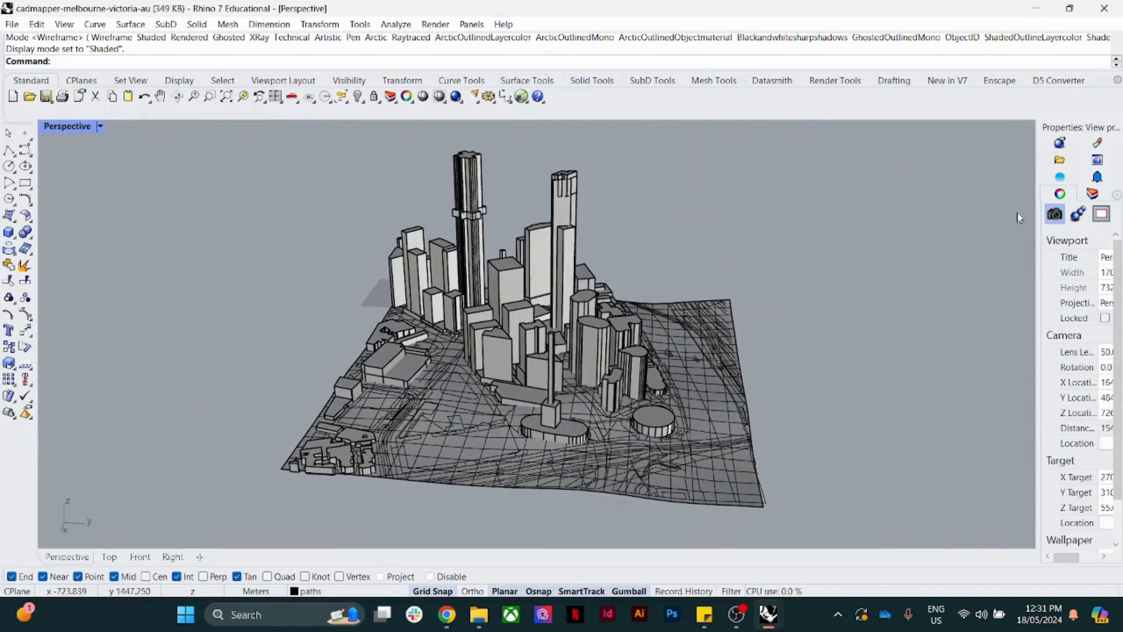
Step: Show the layer list at a wider size and select the box-shaped tower in the middle of the building cluster
left_click_drag(1037, 207, 893, 207)
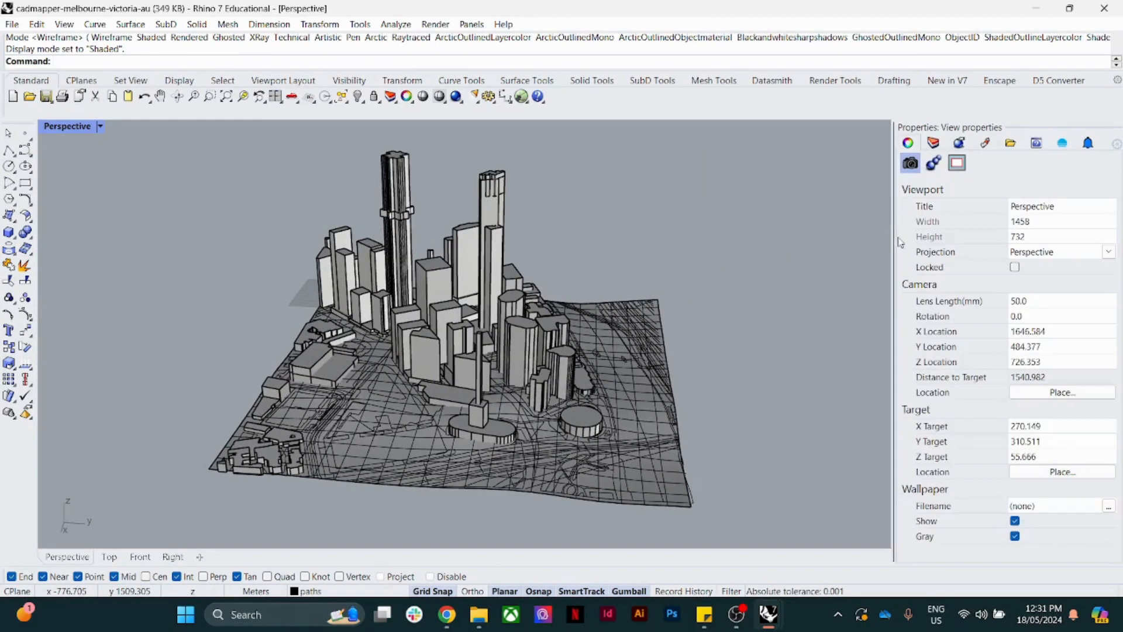
left_click(934, 143)
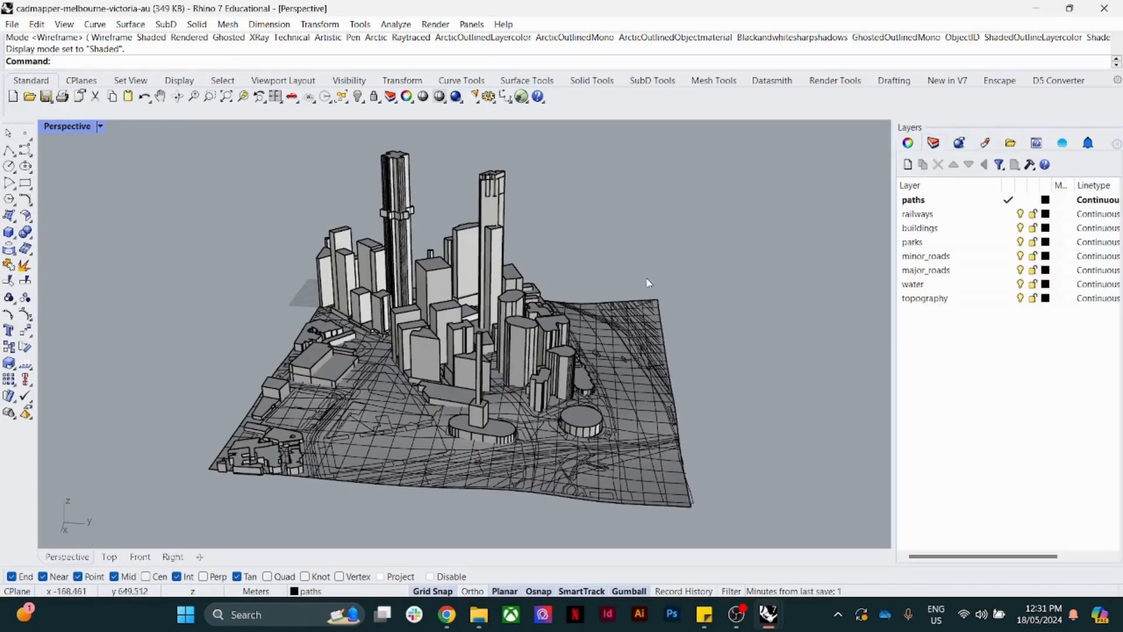
right_click_drag(594, 289, 632, 282)
scroll(476, 290, "up", 5)
left_click(475, 289)
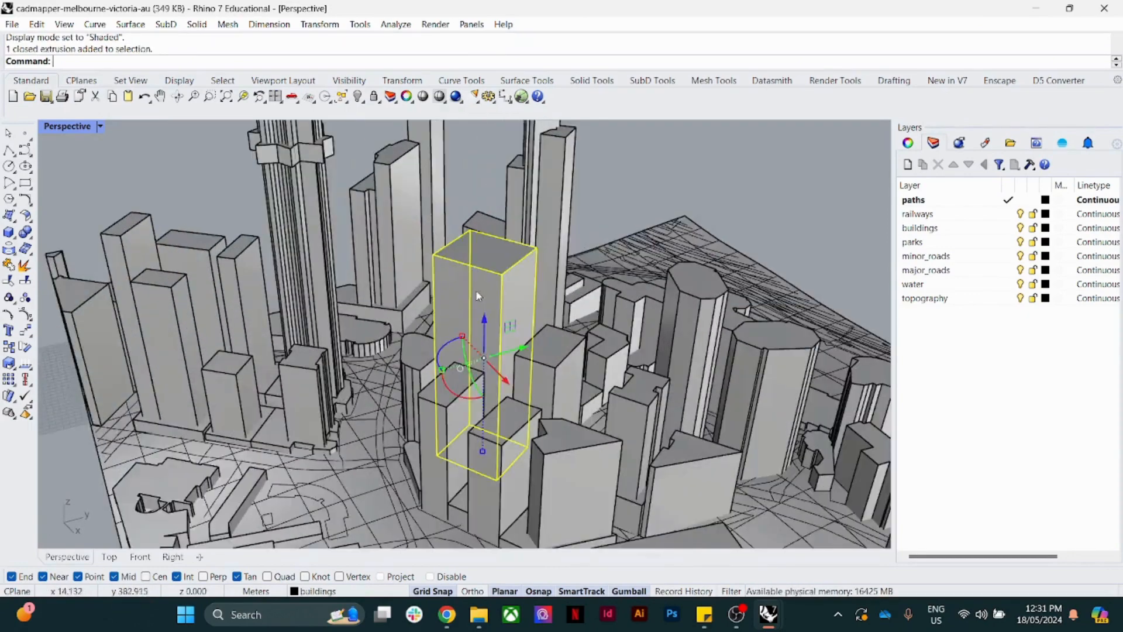
scroll(477, 295, "down", 5)
scroll(478, 298, "up", 4)
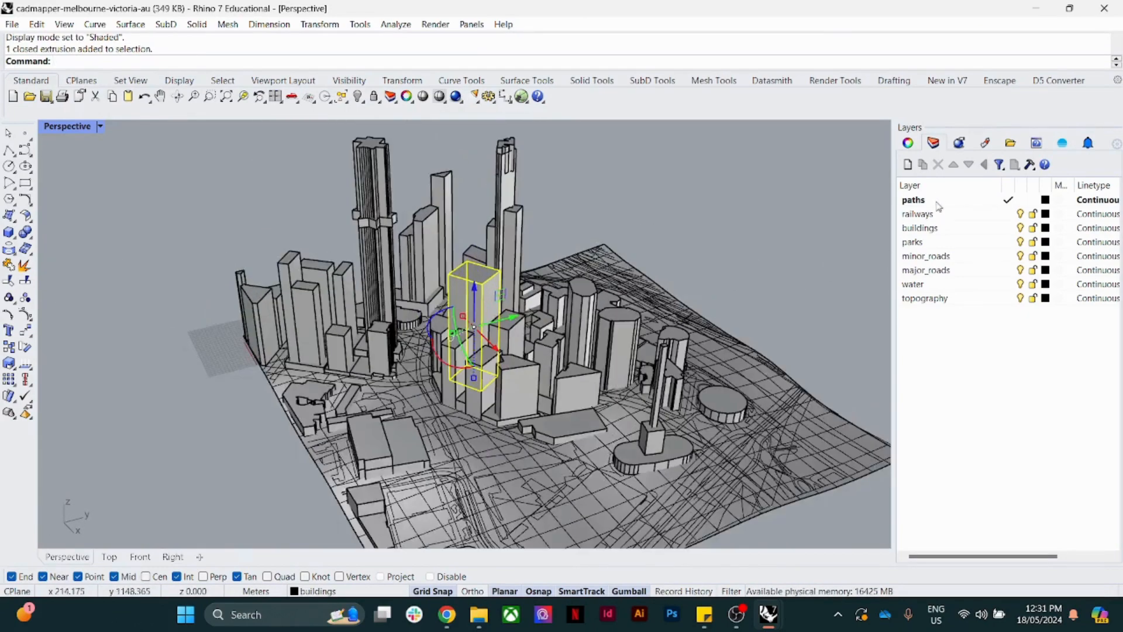
Step: Create a layer named "main building" and move the selected tower onto it
left_click(907, 164)
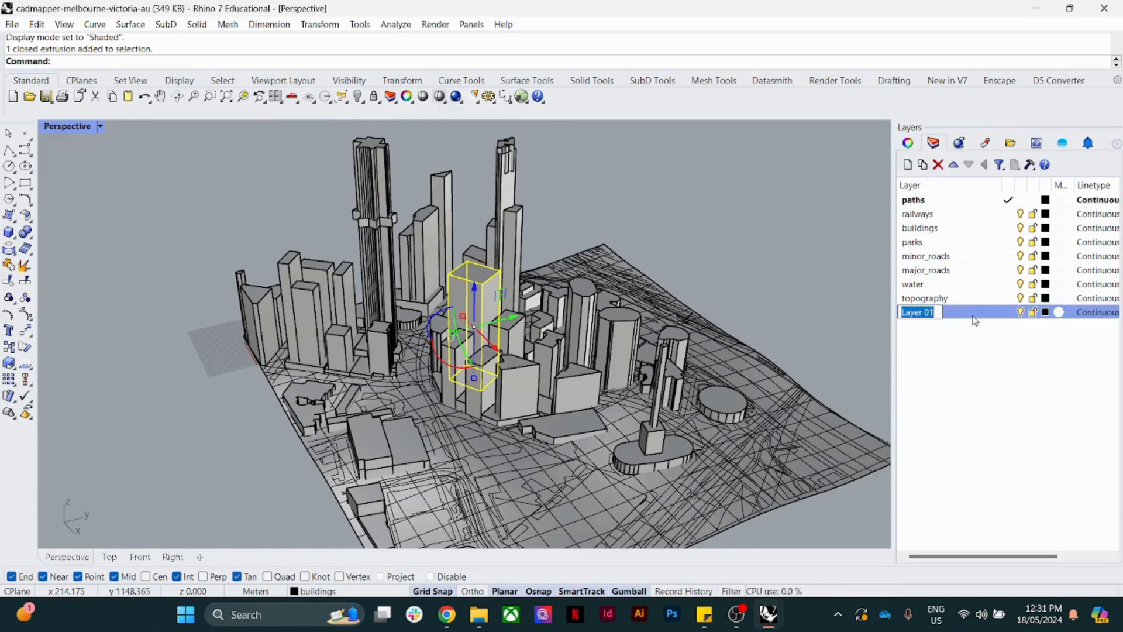
type("main building")
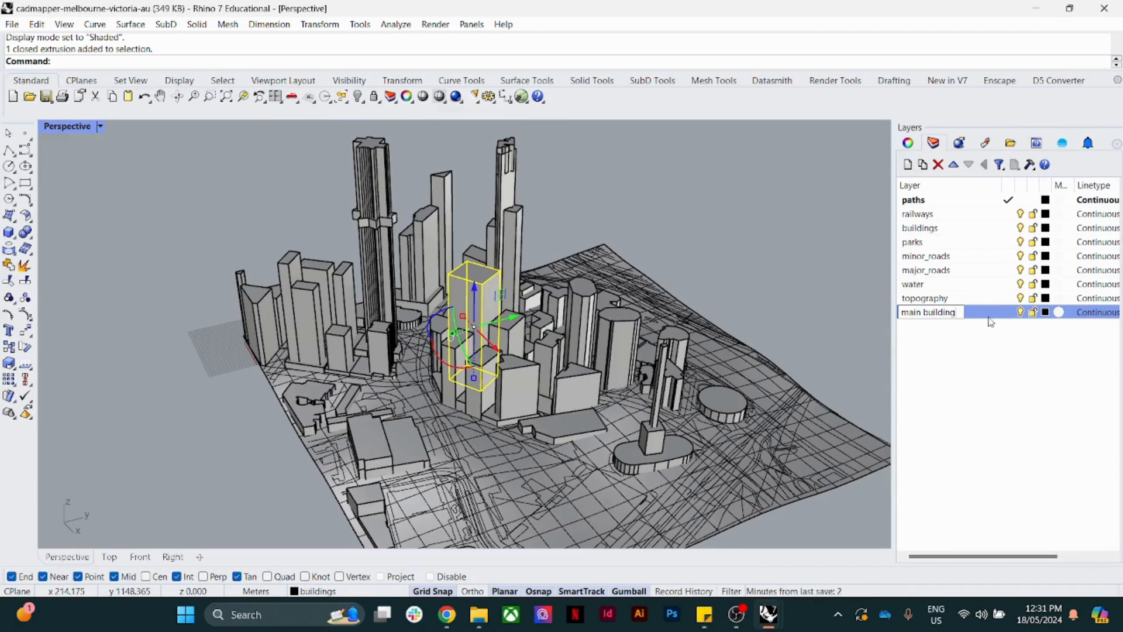
key("Return")
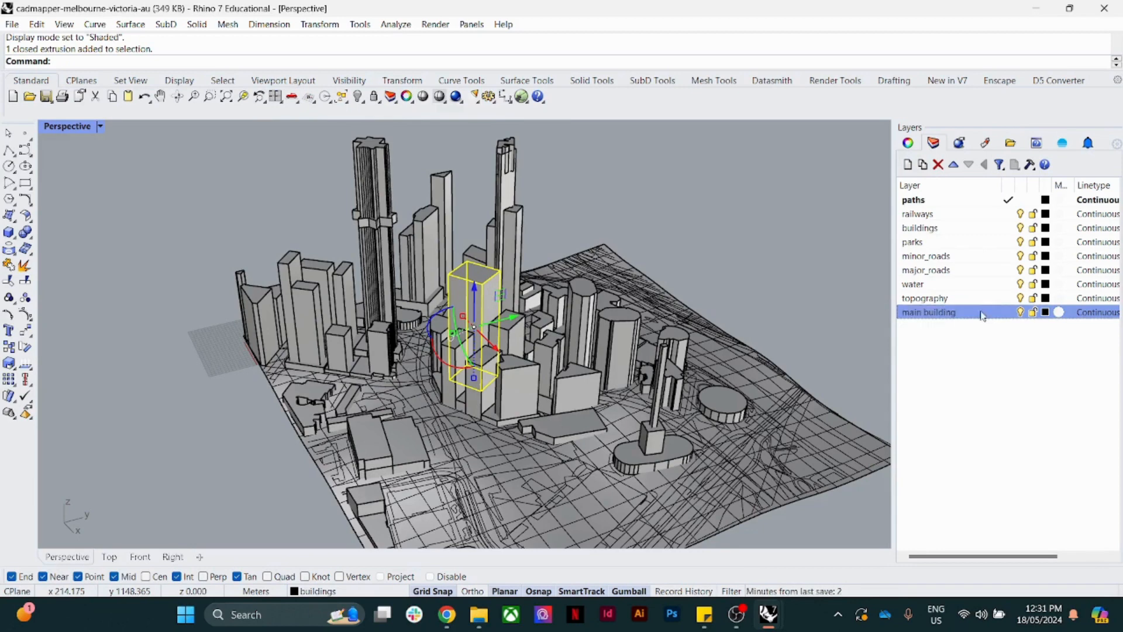
right_click(987, 313)
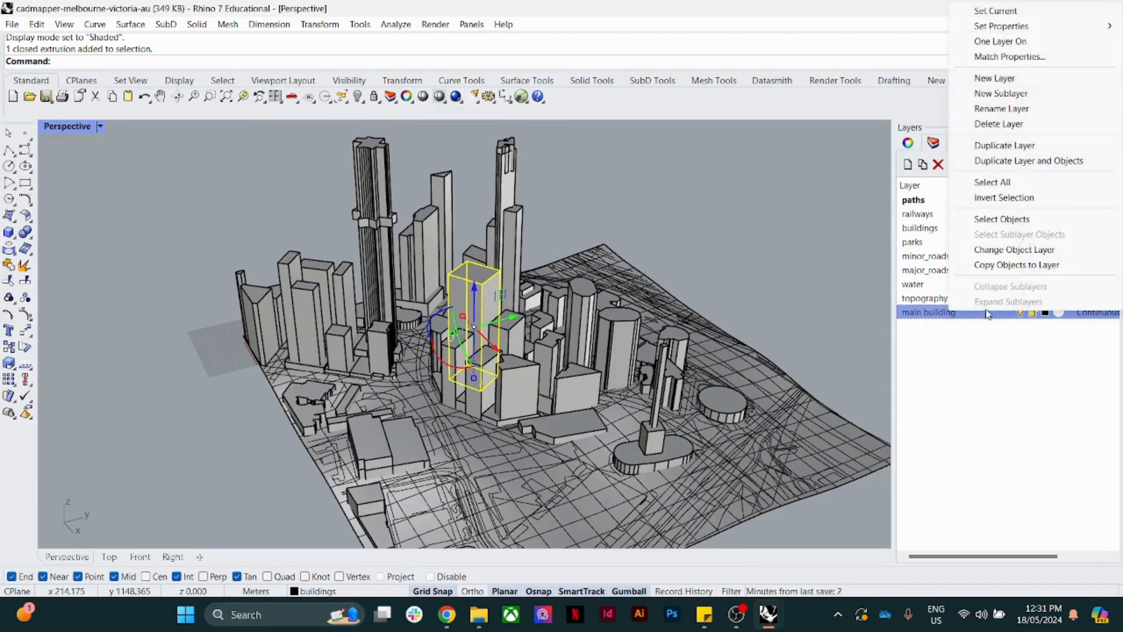
left_click(1002, 250)
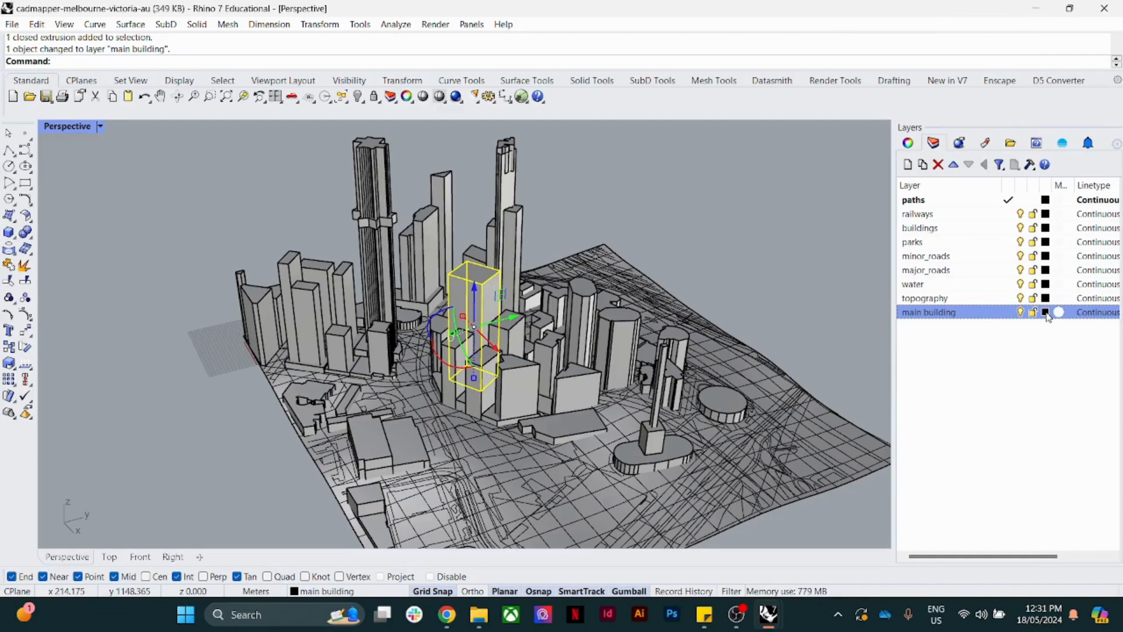
Step: Set the main building layer's color to dark red (#B51313) and deselect the tower
left_click(1045, 312)
left_click(555, 228)
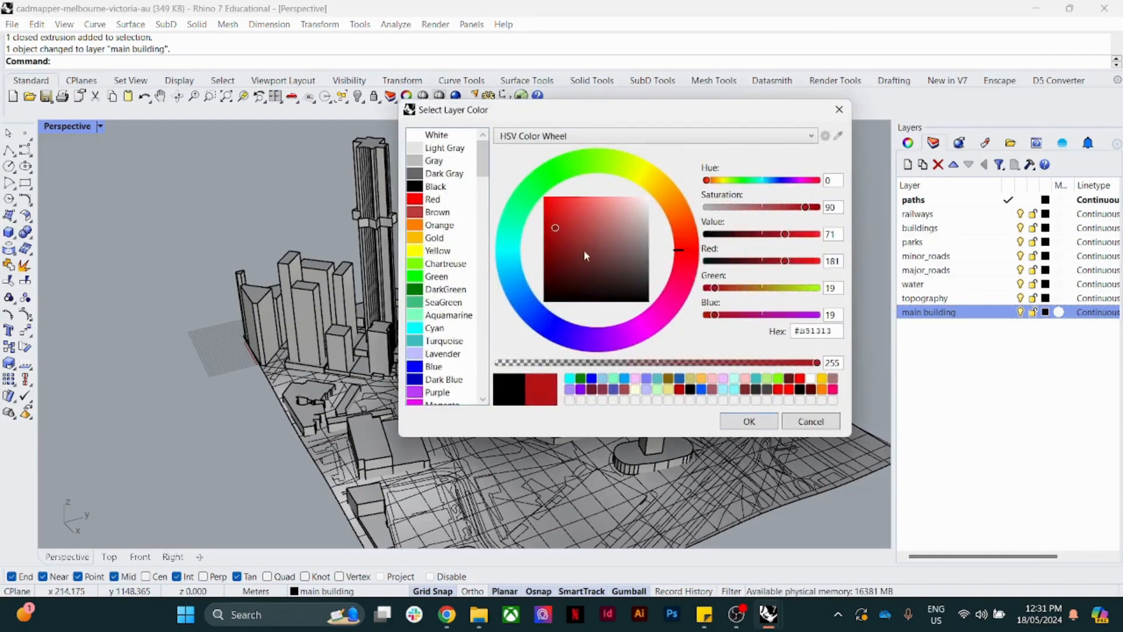
left_click(751, 424)
left_click(666, 245)
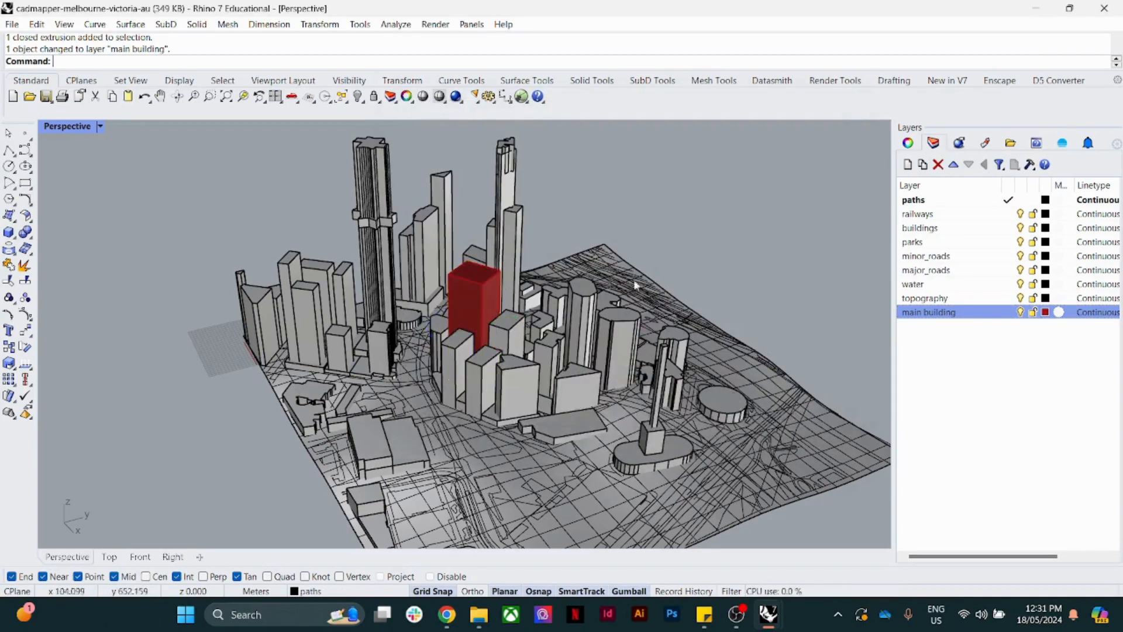
Step: Lock and hide the main building layer
right_click_drag(646, 280, 817, 313)
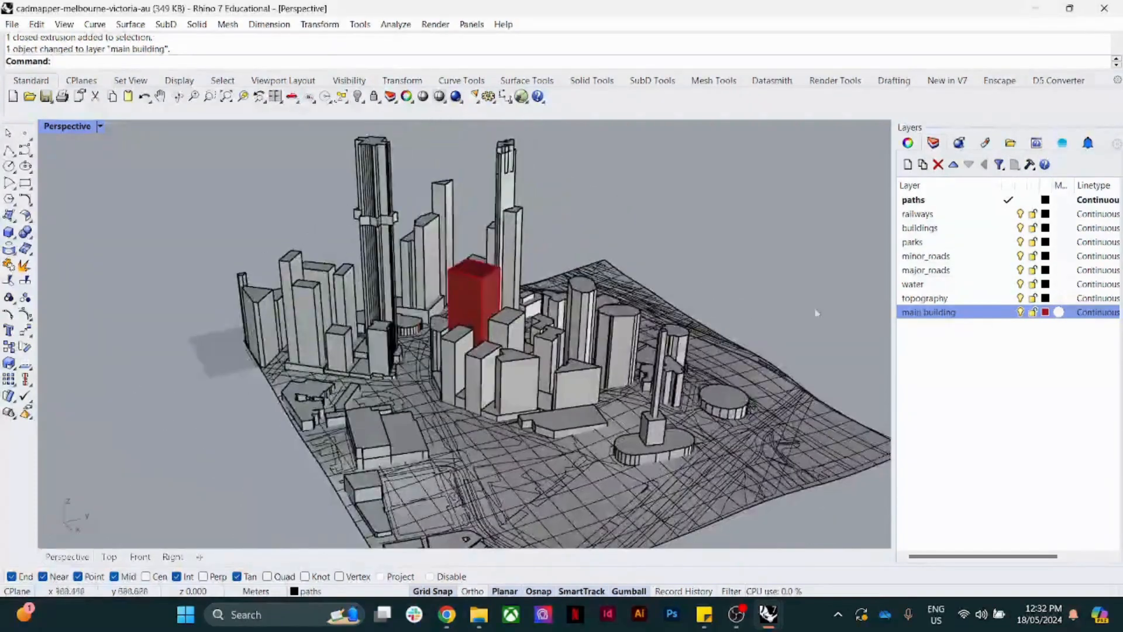
left_click(1034, 312)
left_click(1020, 313)
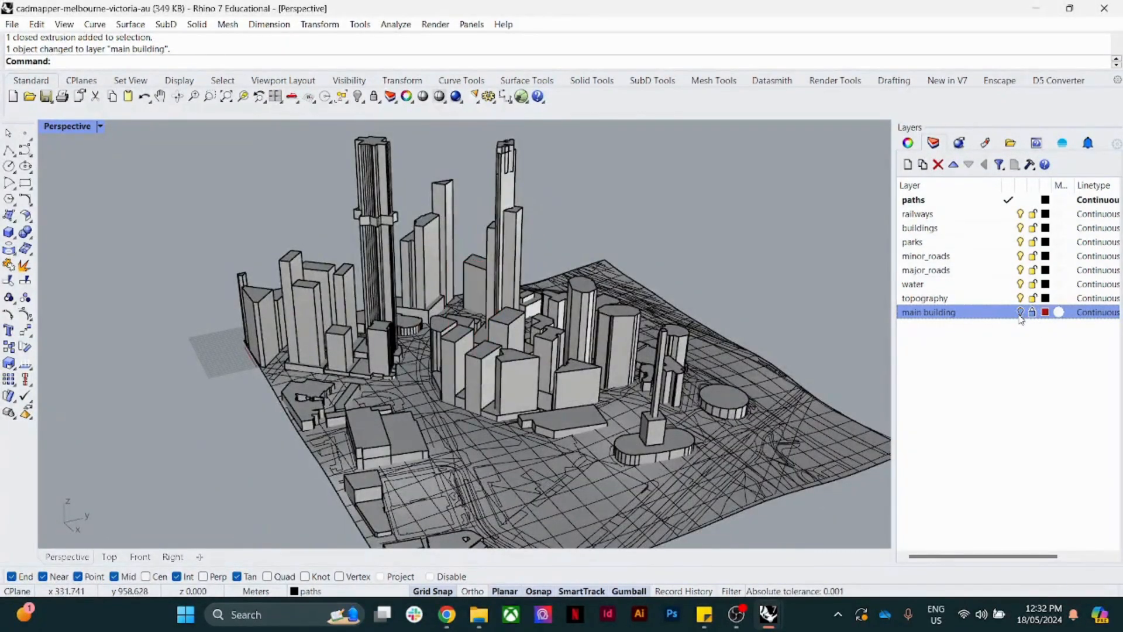
Step: Select the surrounding buildings and site curves, leaving the topography mesh out and including the tall tower missed by the selection
right_click_drag(543, 325, 477, 248)
left_click_drag(477, 249, 227, 434)
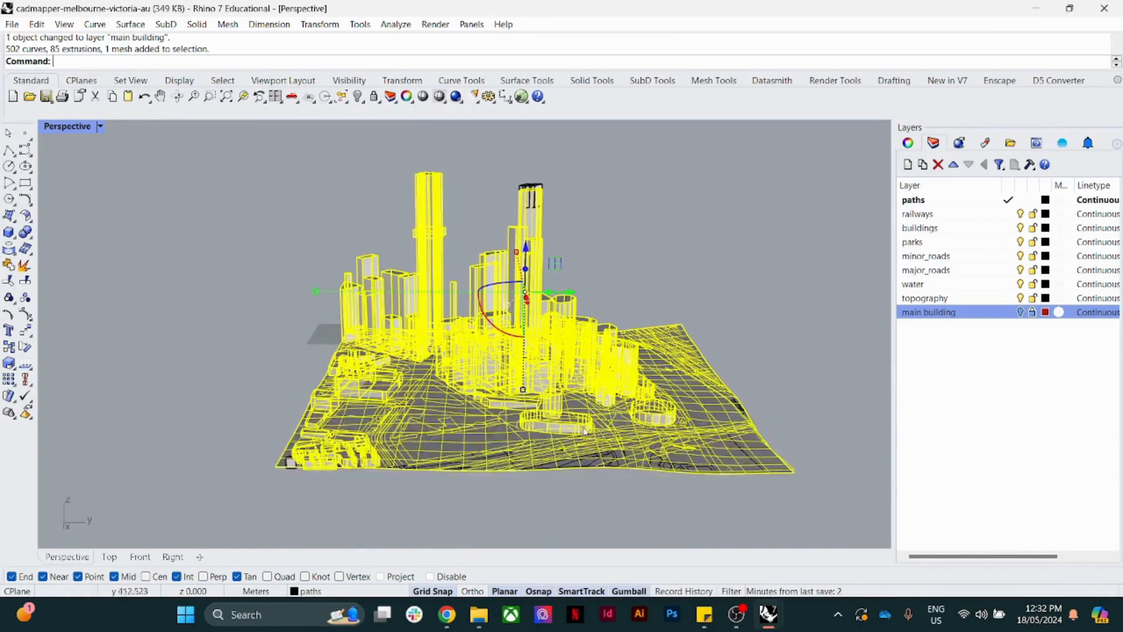
left_click(734, 440, "ctrl")
left_click(738, 441, "shift")
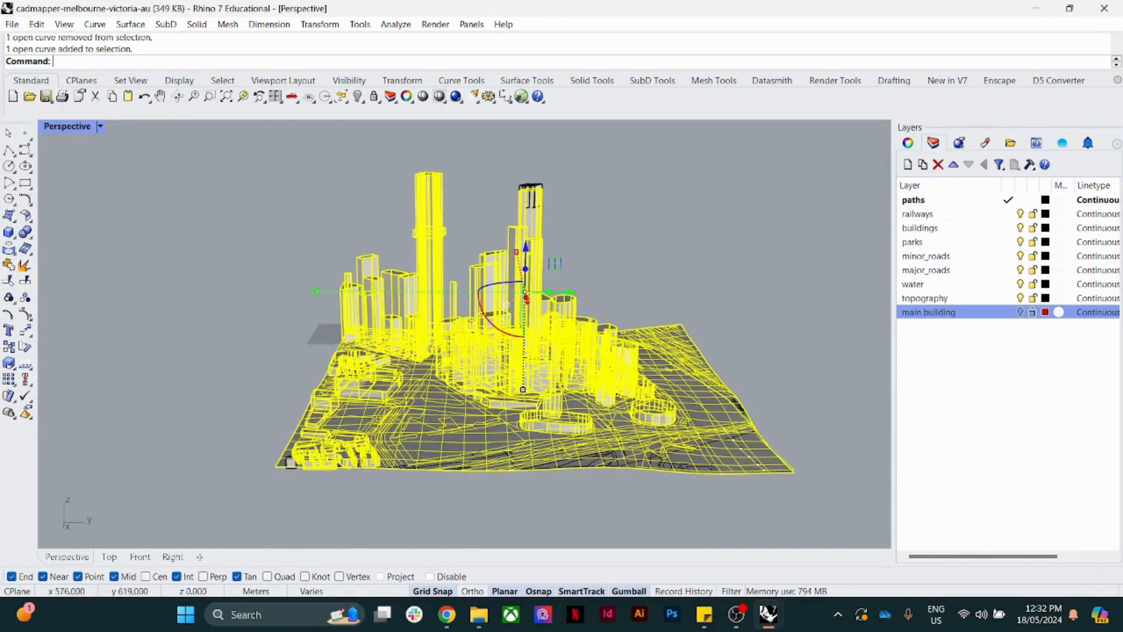
left_click(711, 393, "ctrl")
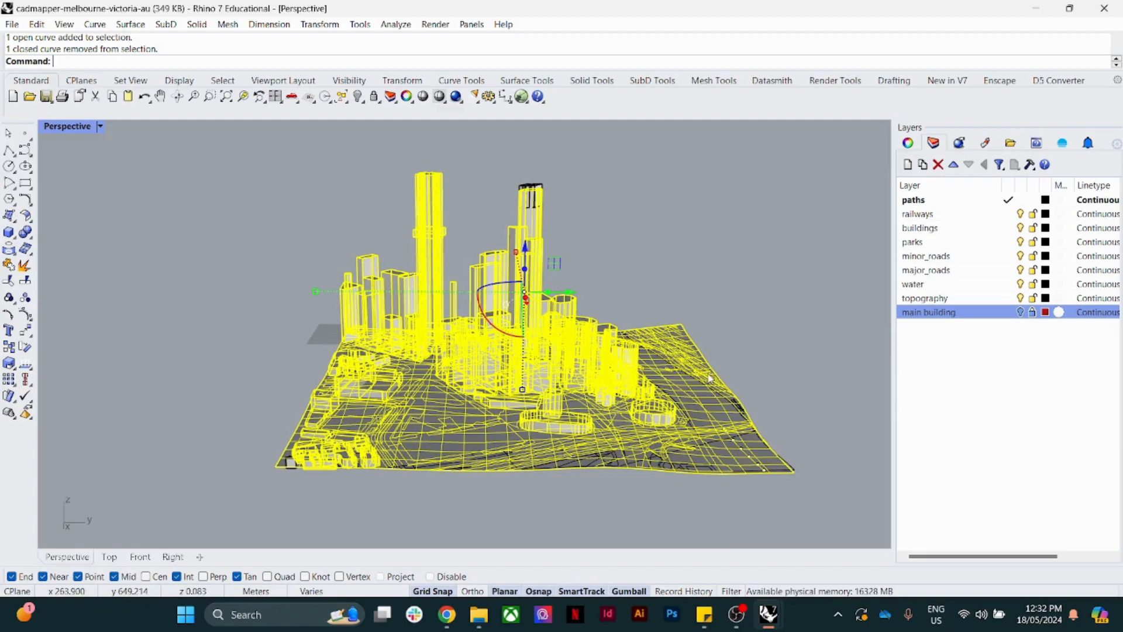
left_click(711, 392, "ctrl")
left_click(710, 374, "ctrl")
right_click_drag(709, 376, 663, 468)
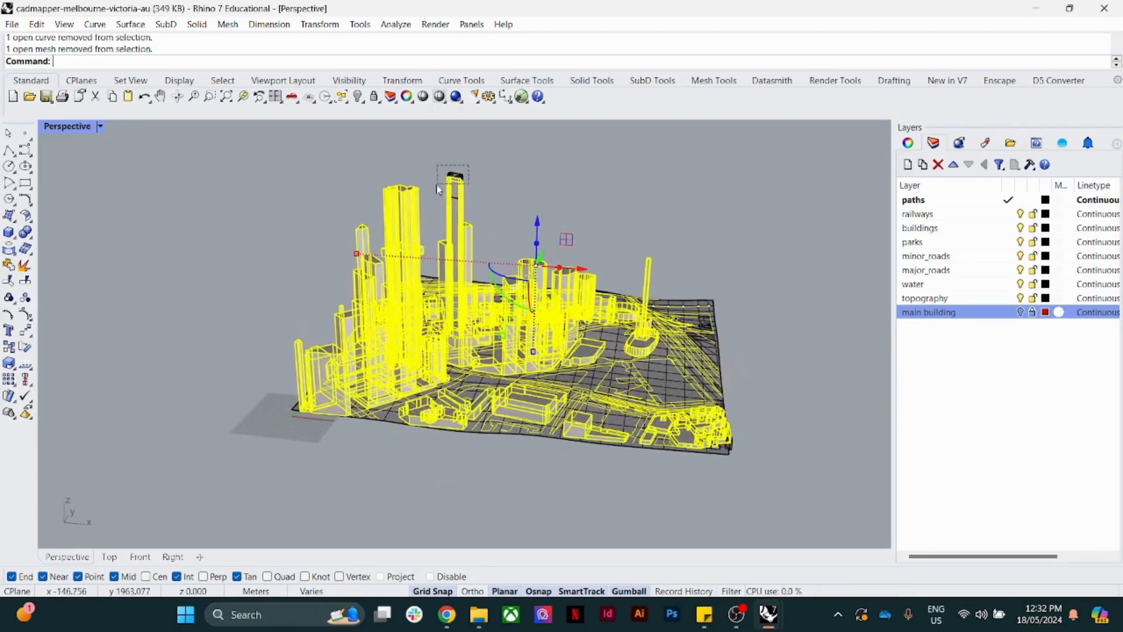
left_click(464, 224, "shift")
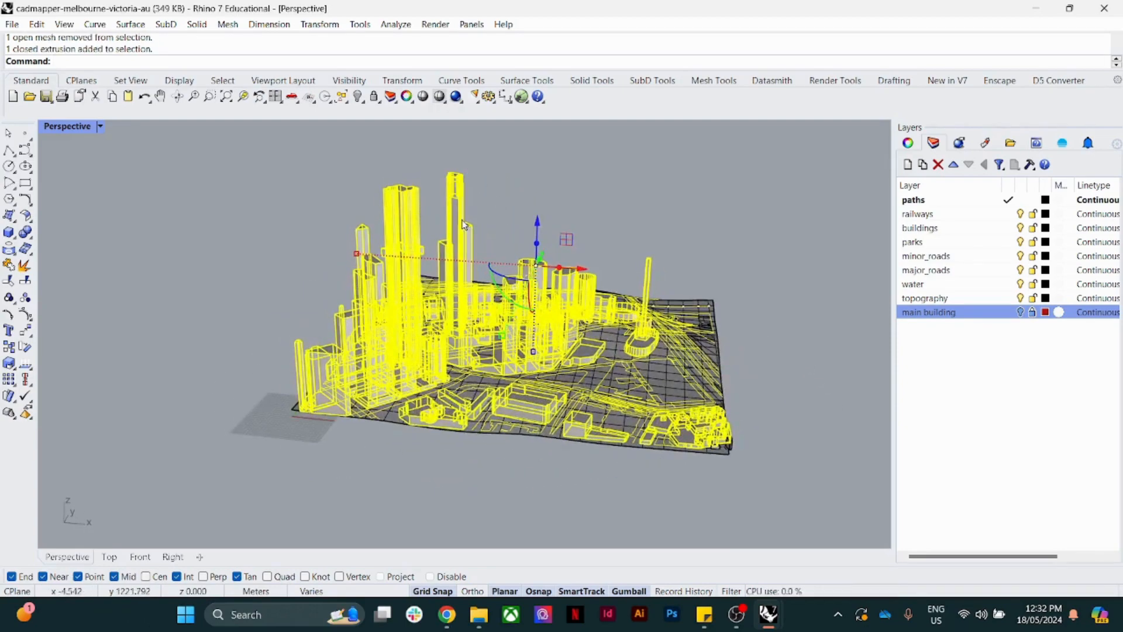
Step: Create a layer named "surrounding Buildings", move the selected objects onto it, and clear the selection
left_click(910, 165)
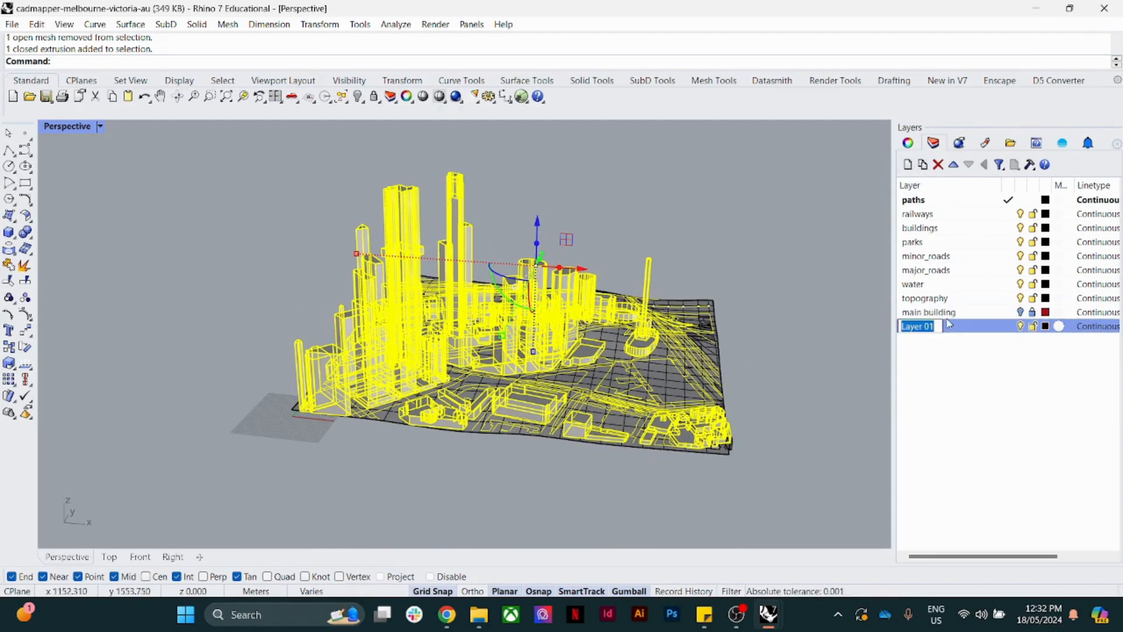
type("surrounding Buildings")
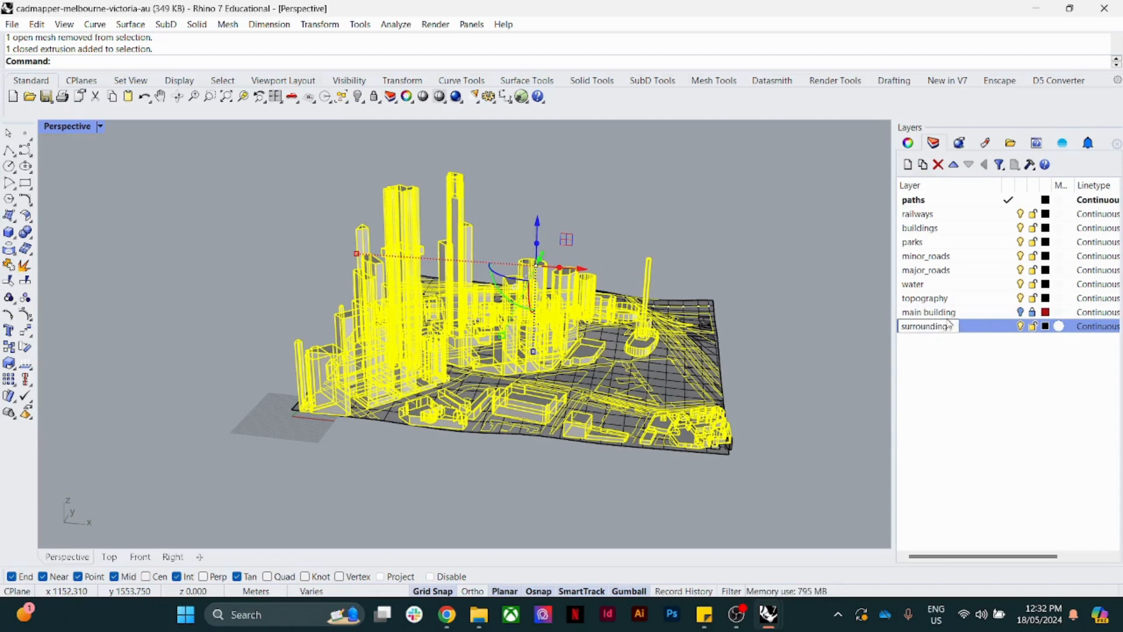
left_click(1006, 328)
right_click(1004, 329)
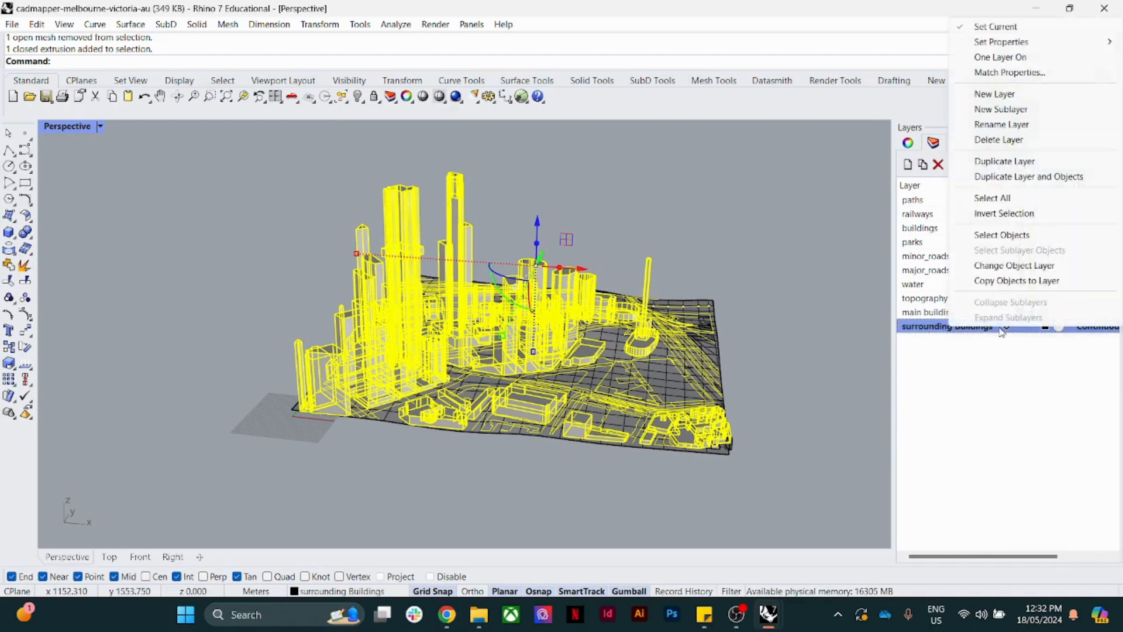
left_click(1018, 266)
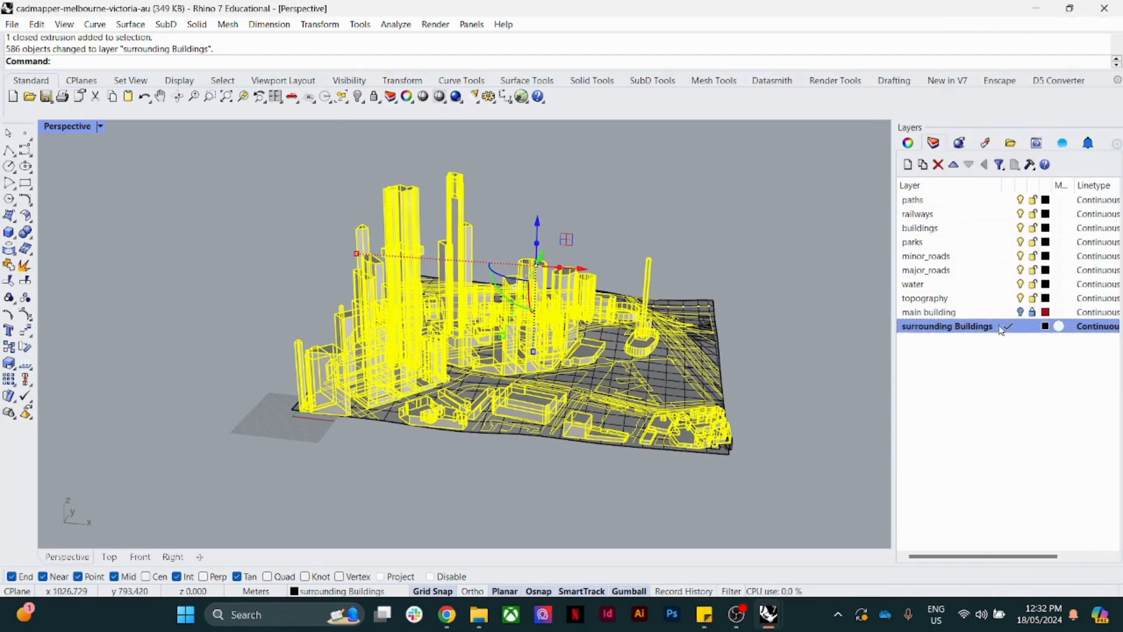
left_click(840, 290)
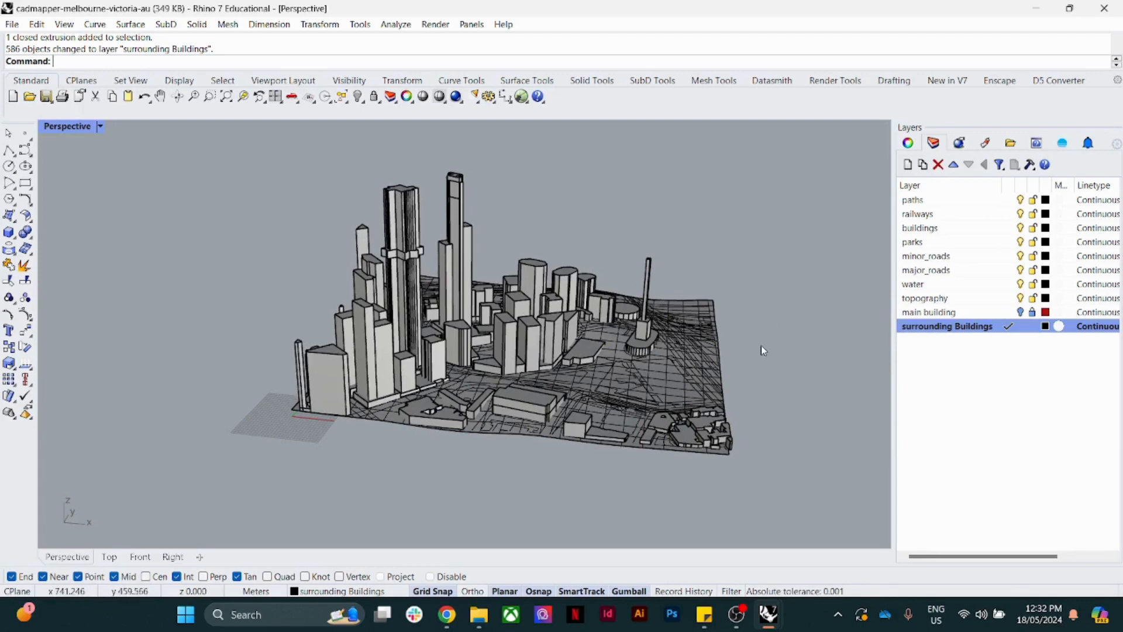
Step: Make paths the current layer, then lock and hide the surrounding Buildings layer
left_click(1008, 200)
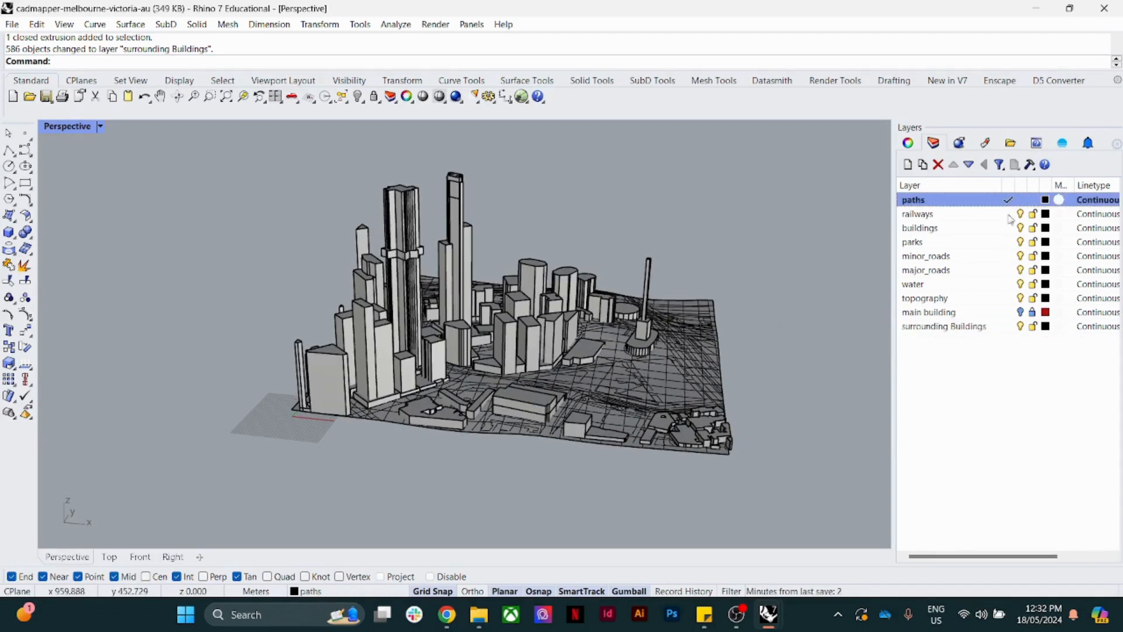
left_click(1033, 327)
left_click(1020, 326)
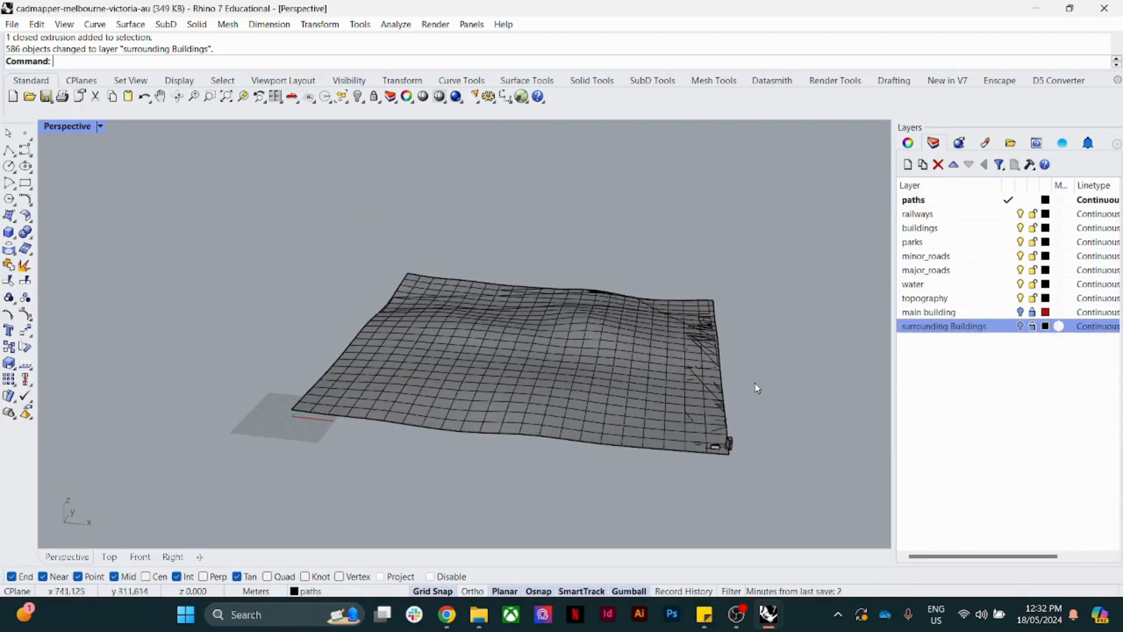
Step: Delete the topography mesh with the leftover curves and extrusions, and turn the main building and surrounding Buildings layers back on
left_click_drag(228, 205, 128, 180)
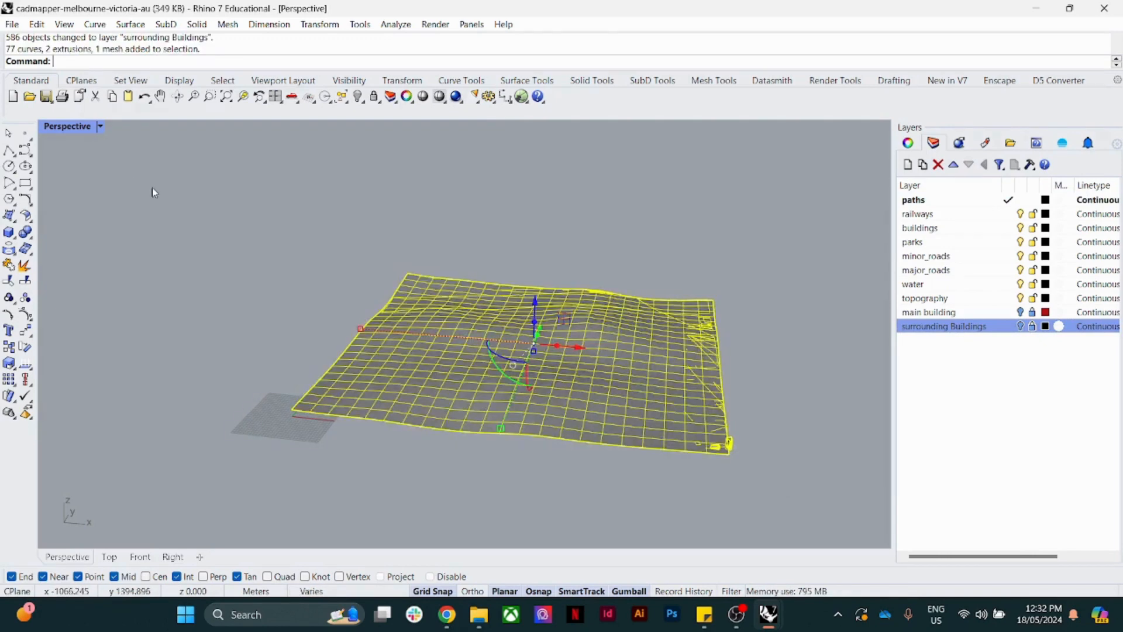
key("Delete")
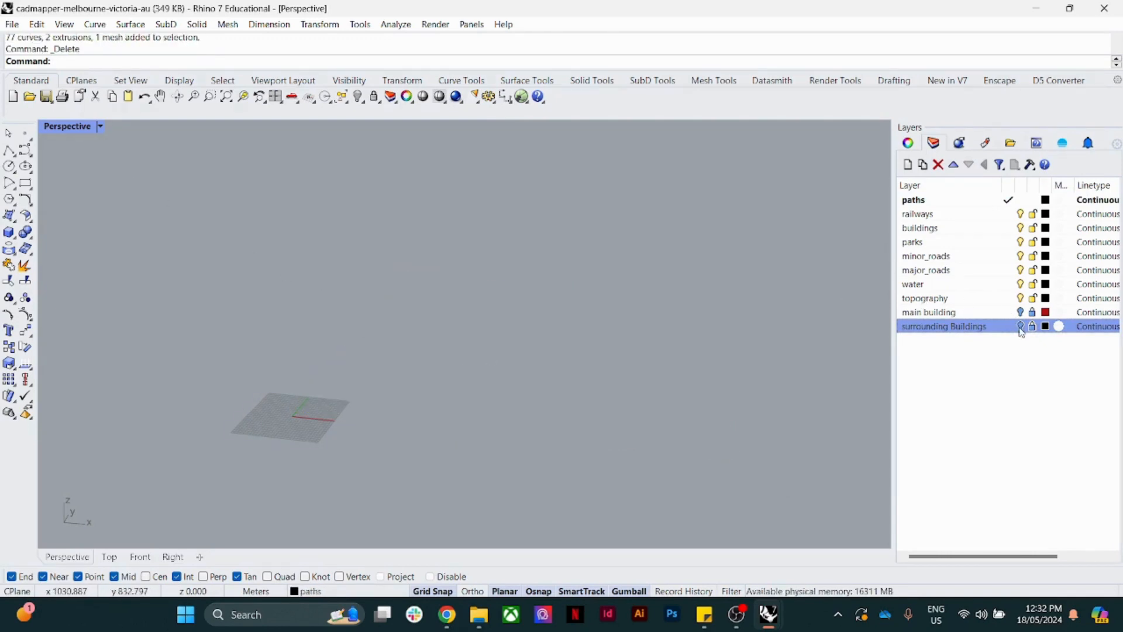
left_click(1020, 313)
left_click(1020, 327)
right_click_drag(638, 344, 541, 347)
scroll(541, 346, "up", 5)
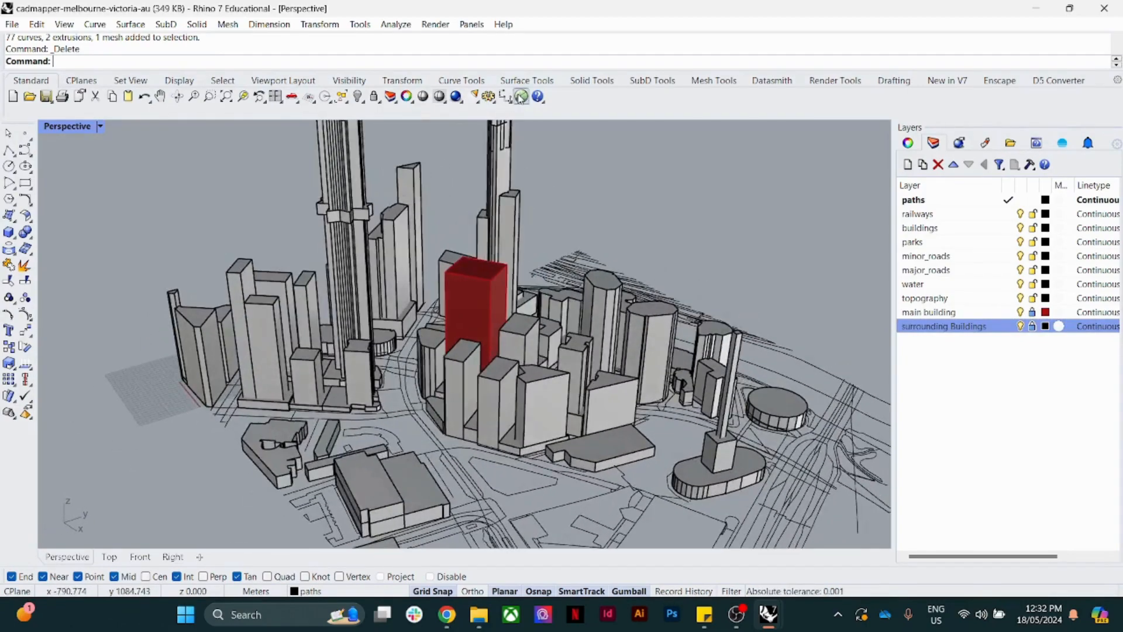
Step: Delete the unused imported layers from paths through water, with topography as the current layer
left_click(1009, 299, "shift")
left_click(1011, 204)
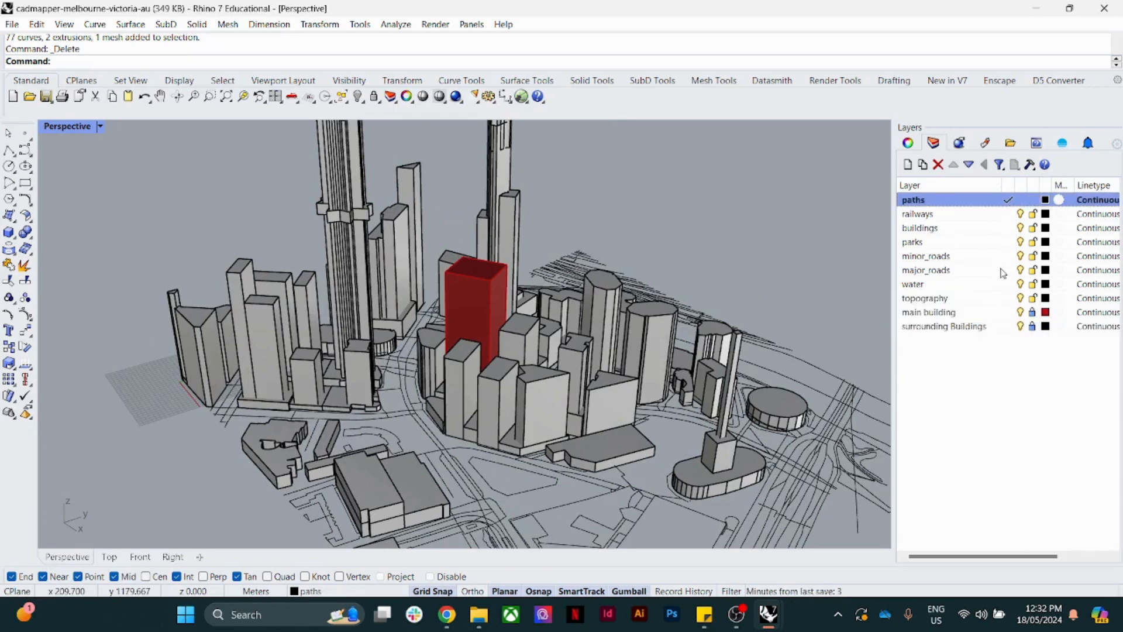
left_click(1007, 299, "shift")
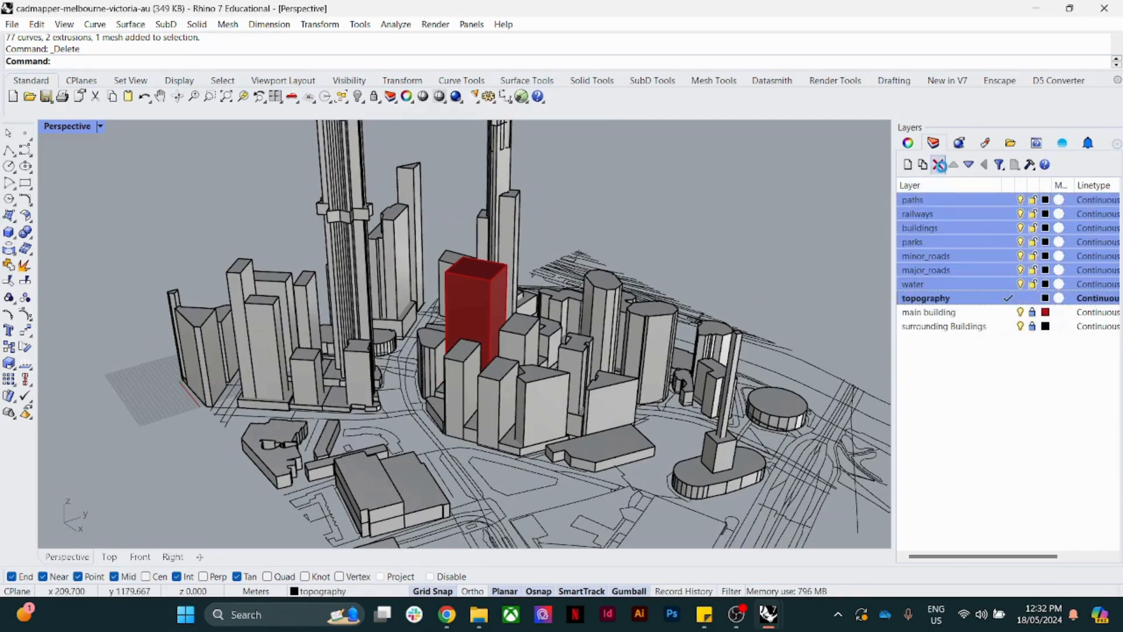
left_click(937, 165)
key("Return")
left_click(956, 277)
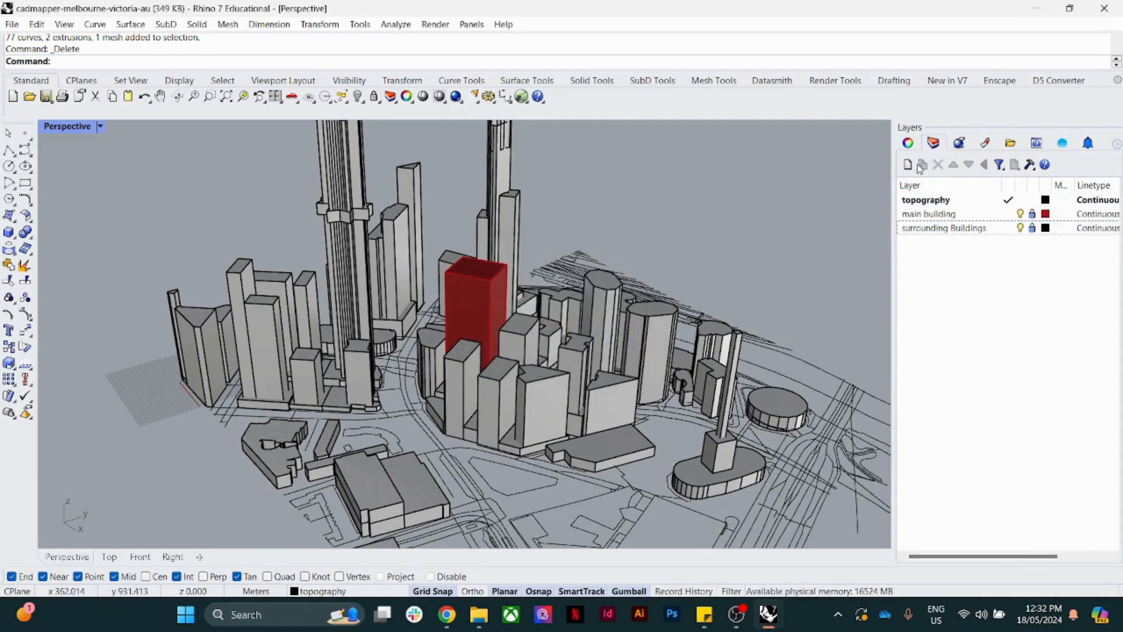
Step: Try to delete the topography layer while it is the current layer
left_click(960, 202)
left_click(938, 164)
left_click(607, 343)
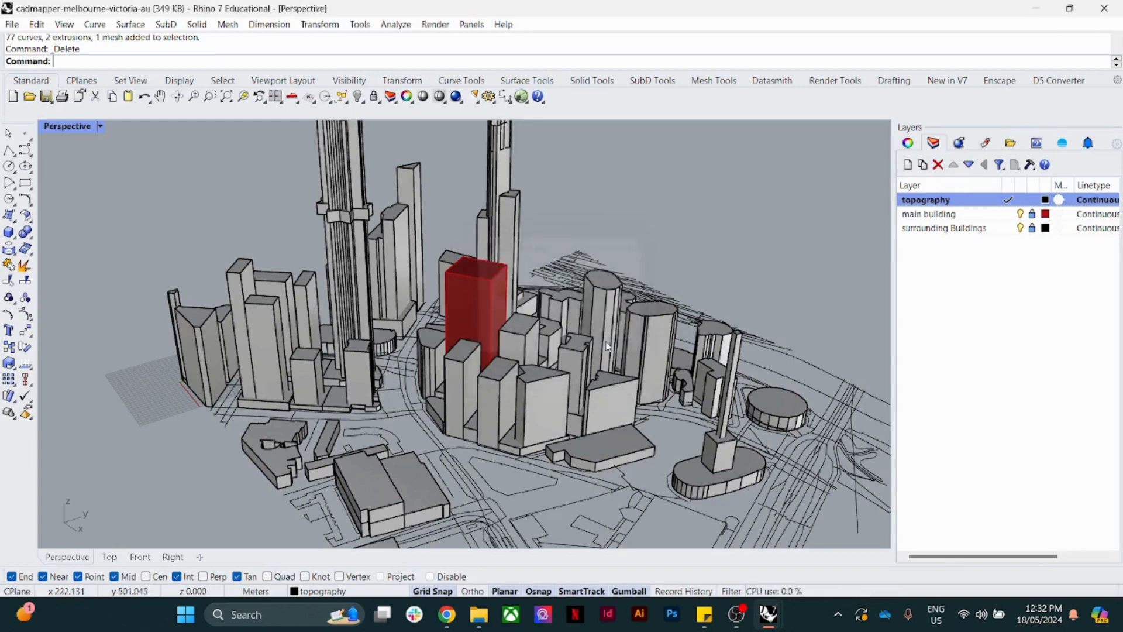
right_click(938, 202)
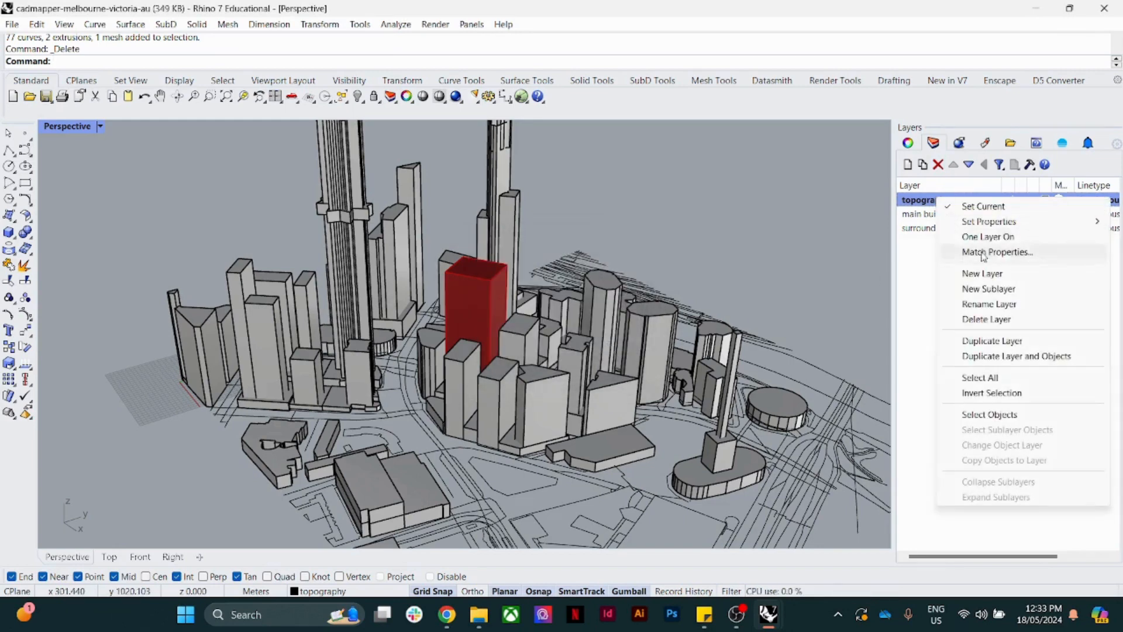
left_click(989, 319)
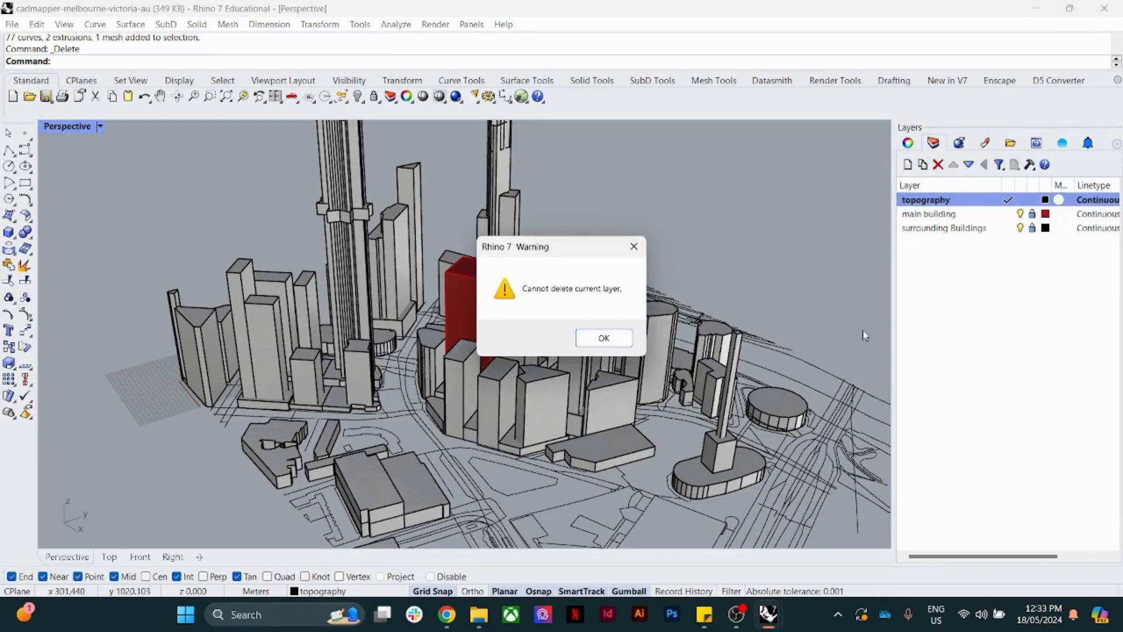
left_click(609, 339)
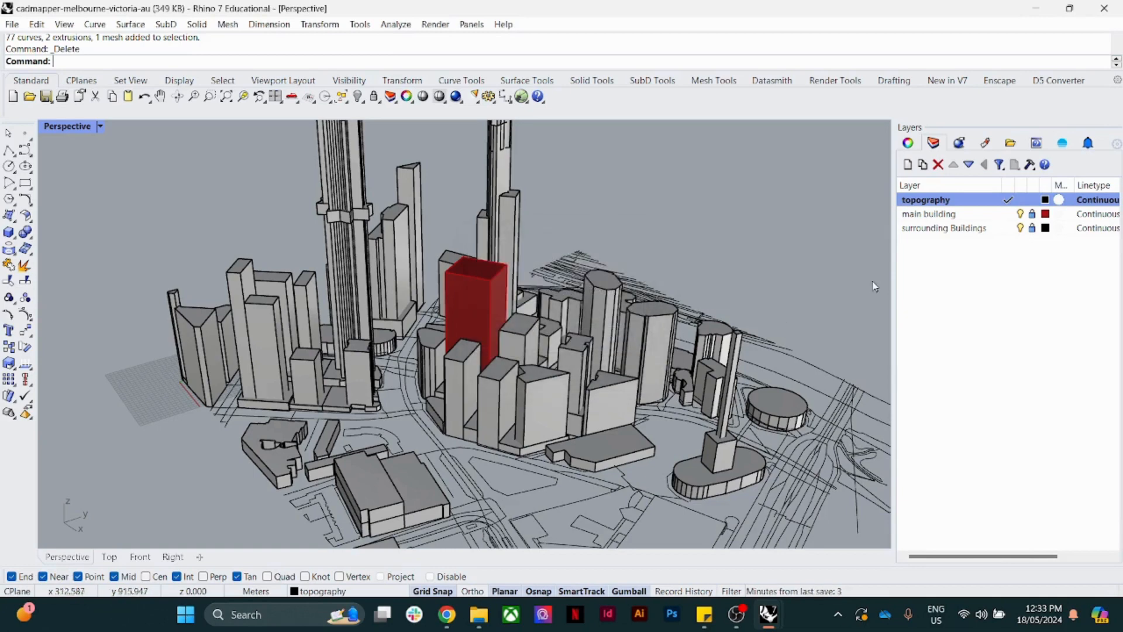
Step: Delete the topography layer after making main building current, and unlock the surrounding Buildings layer
left_click(1009, 214)
right_click(952, 200)
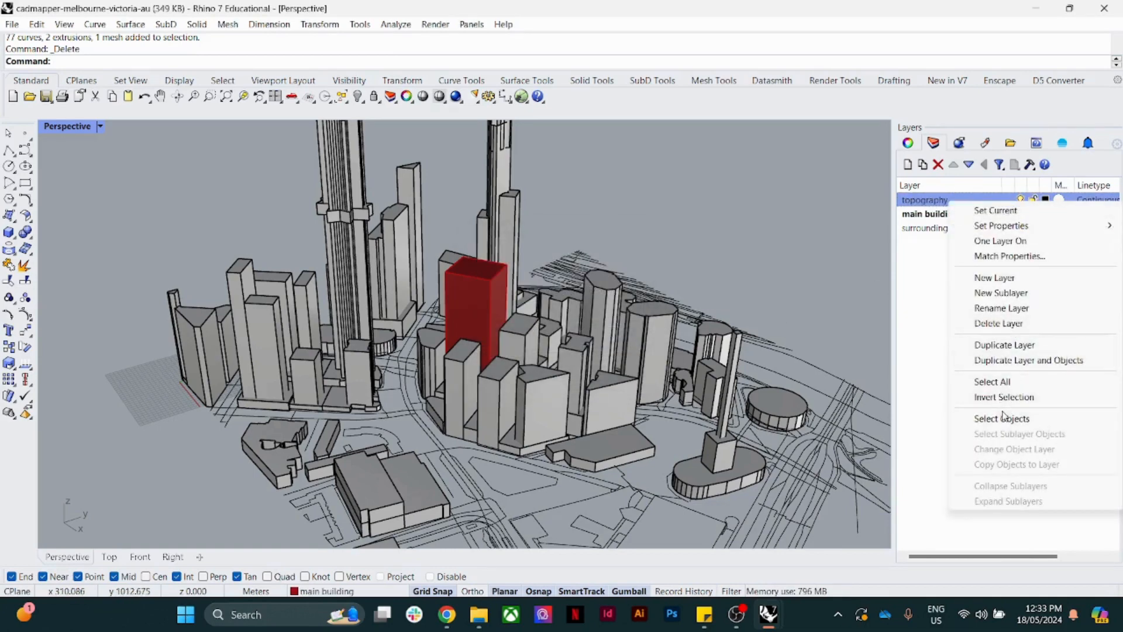
left_click(1002, 323)
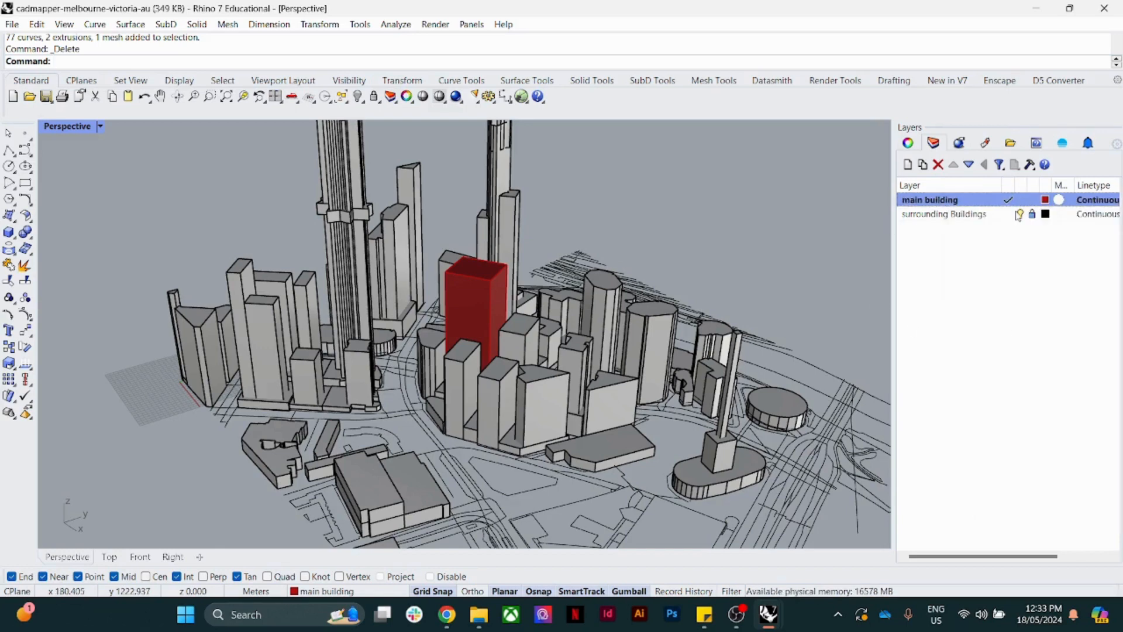
left_click(1033, 216)
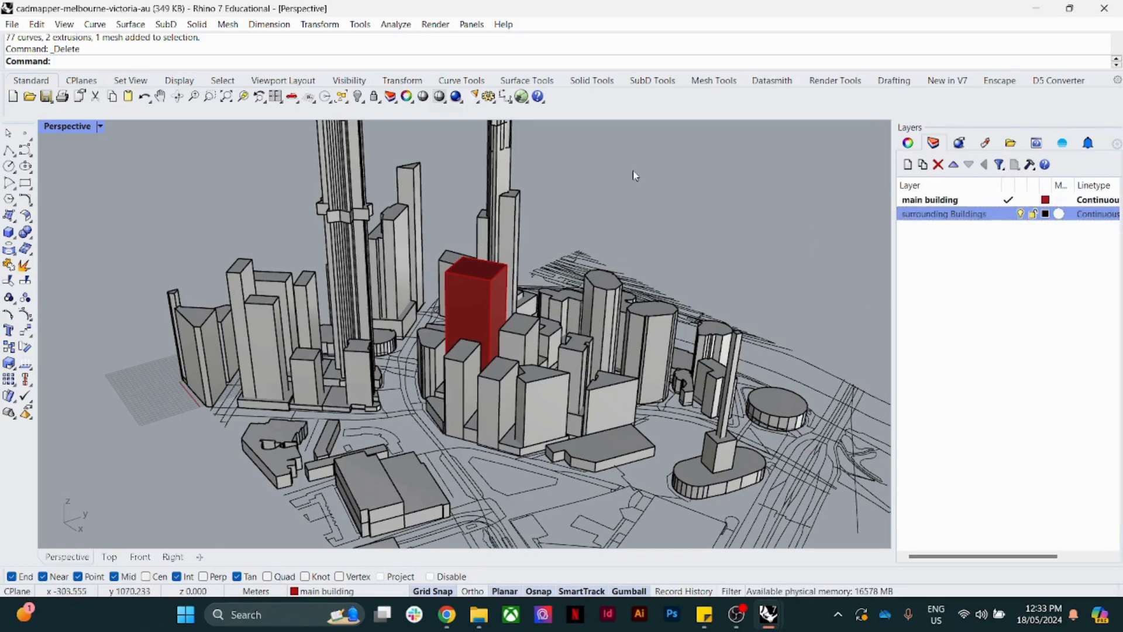
Step: Launch Grasshopper, dismiss the getting-started window, and enlarge the Grasshopper window upward
left_click(521, 96)
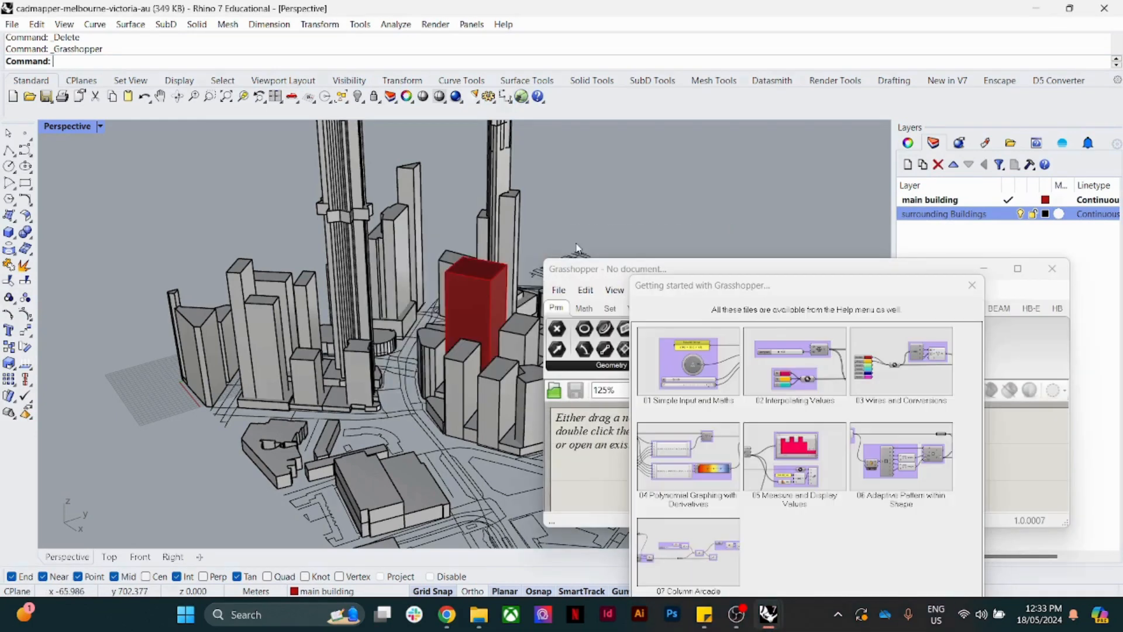
left_click(972, 285)
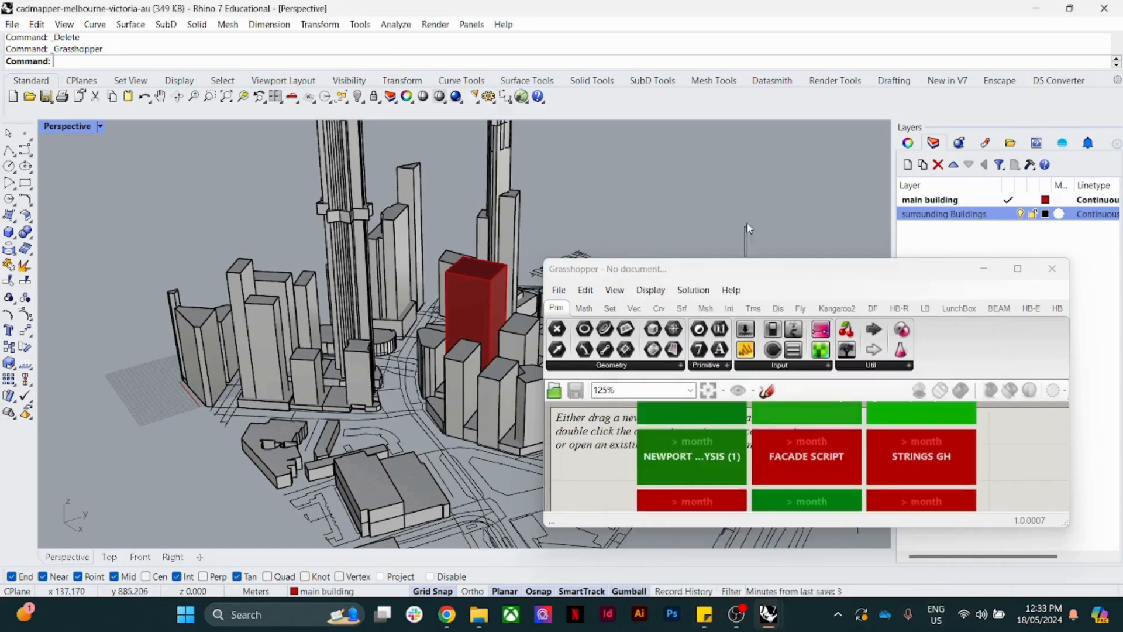
left_click_drag(750, 258, 750, 93)
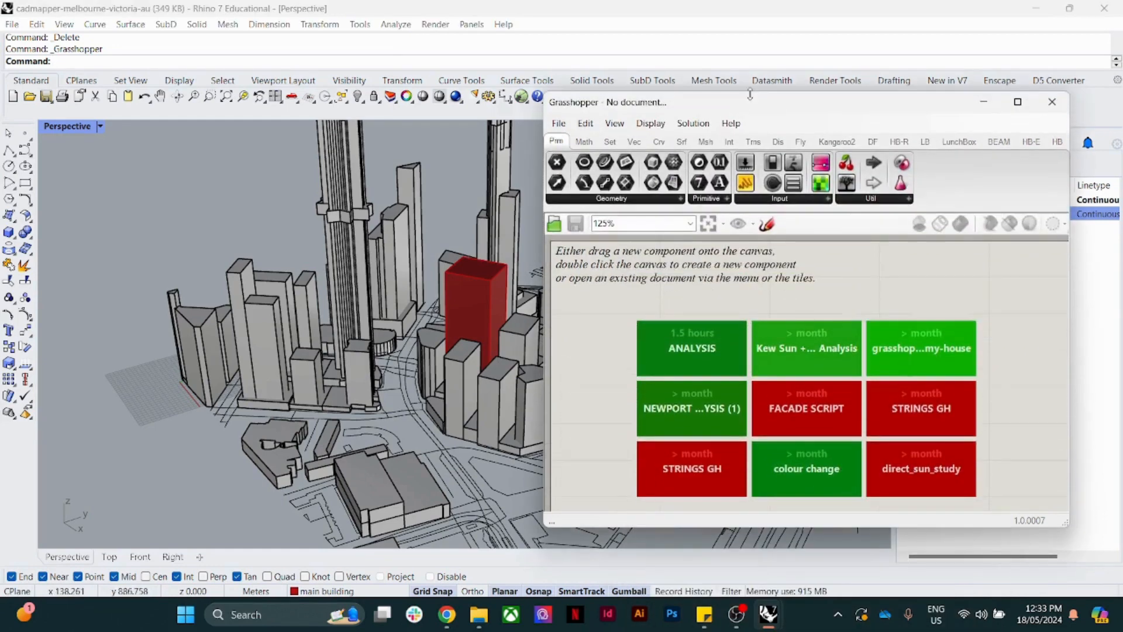
Step: Add a File Path parameter to a new Grasshopper canvas, leaving room beside it for more components
double_click(686, 304)
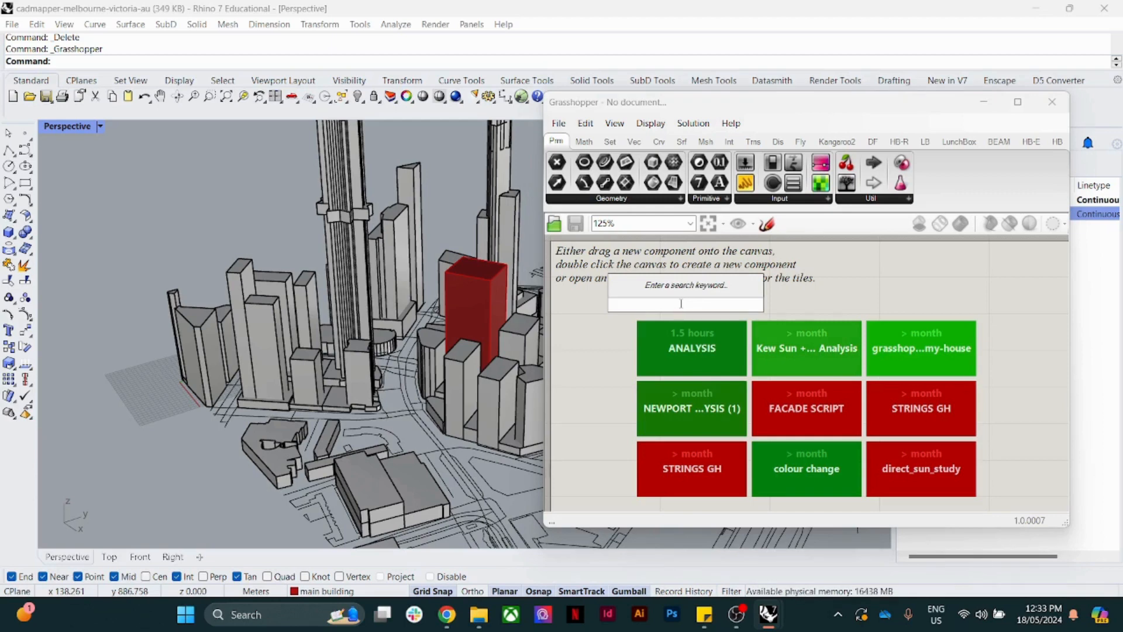
type("file")
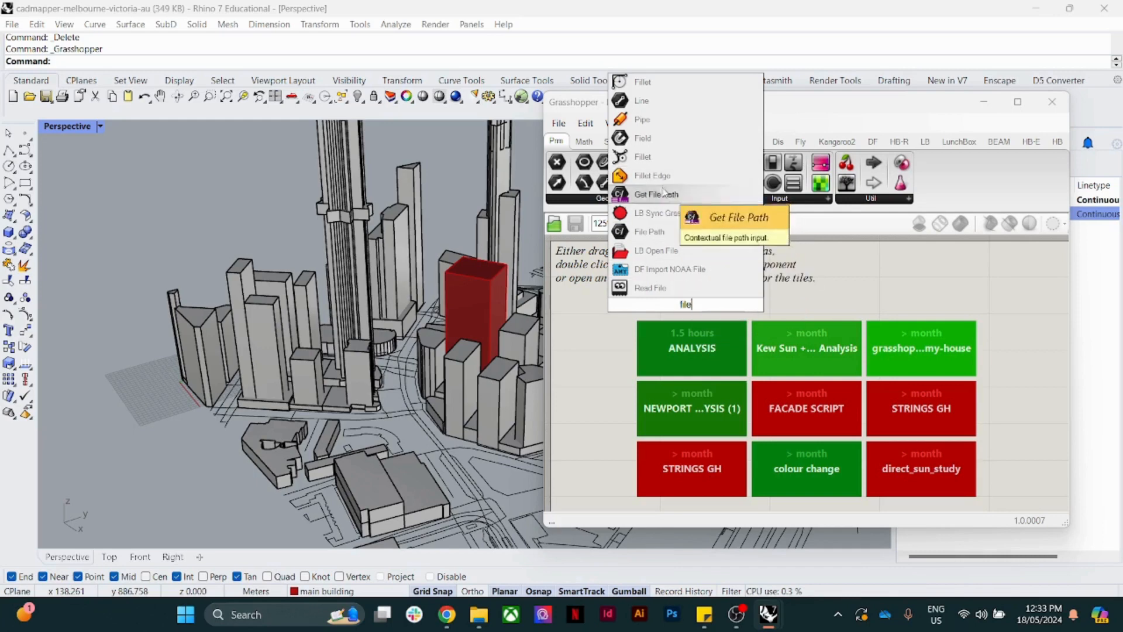
left_click(649, 231)
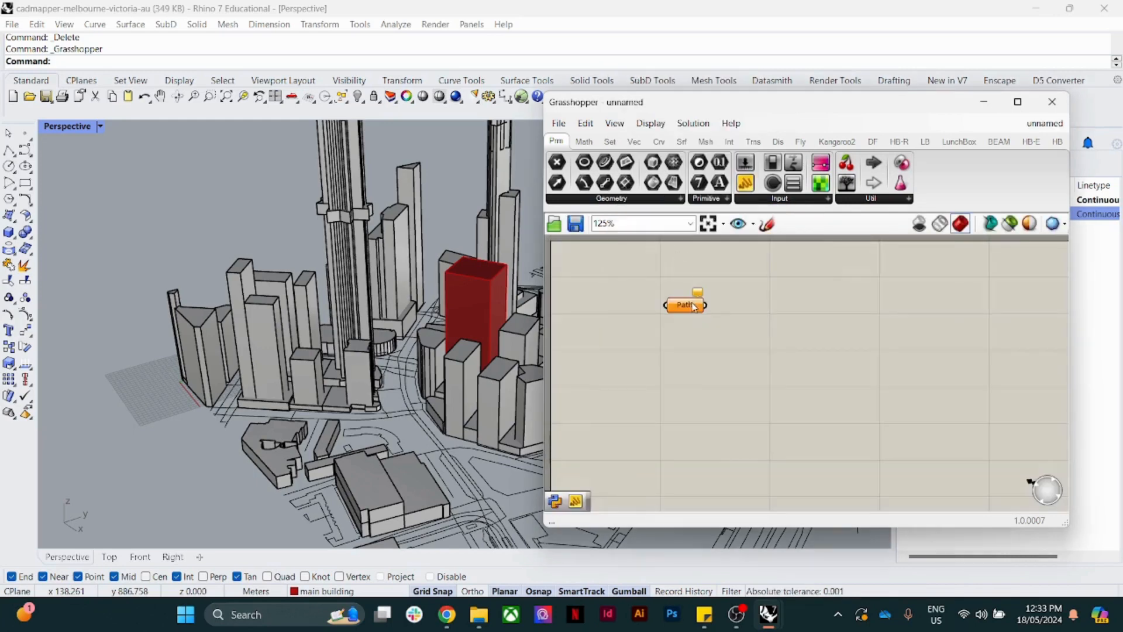
left_click_drag(682, 305, 636, 320)
right_click(642, 319)
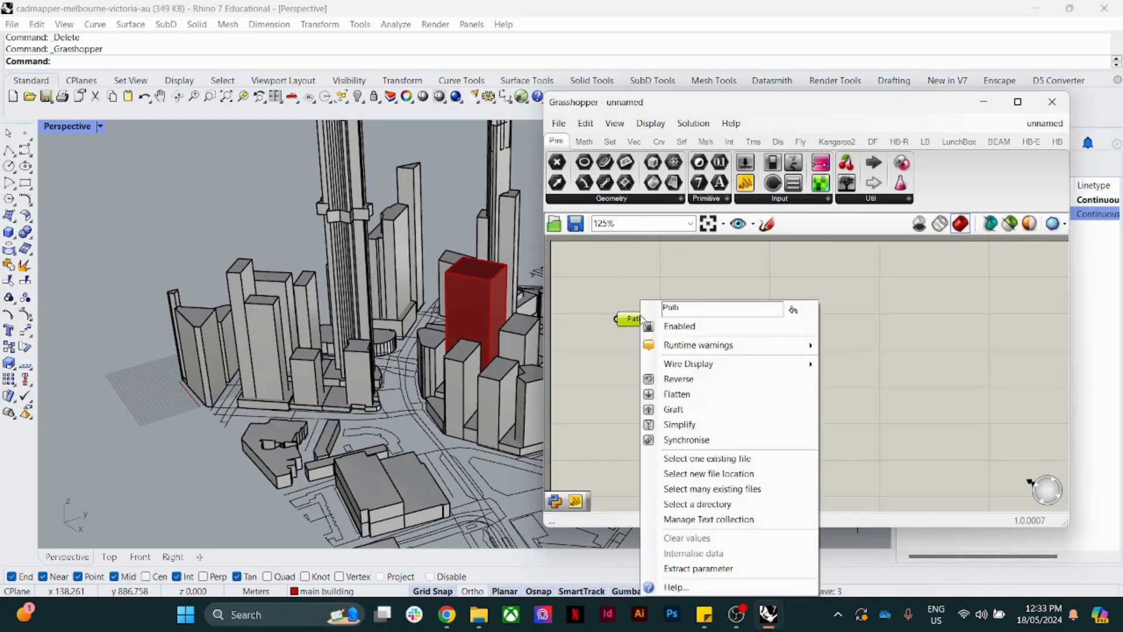
left_click(628, 373)
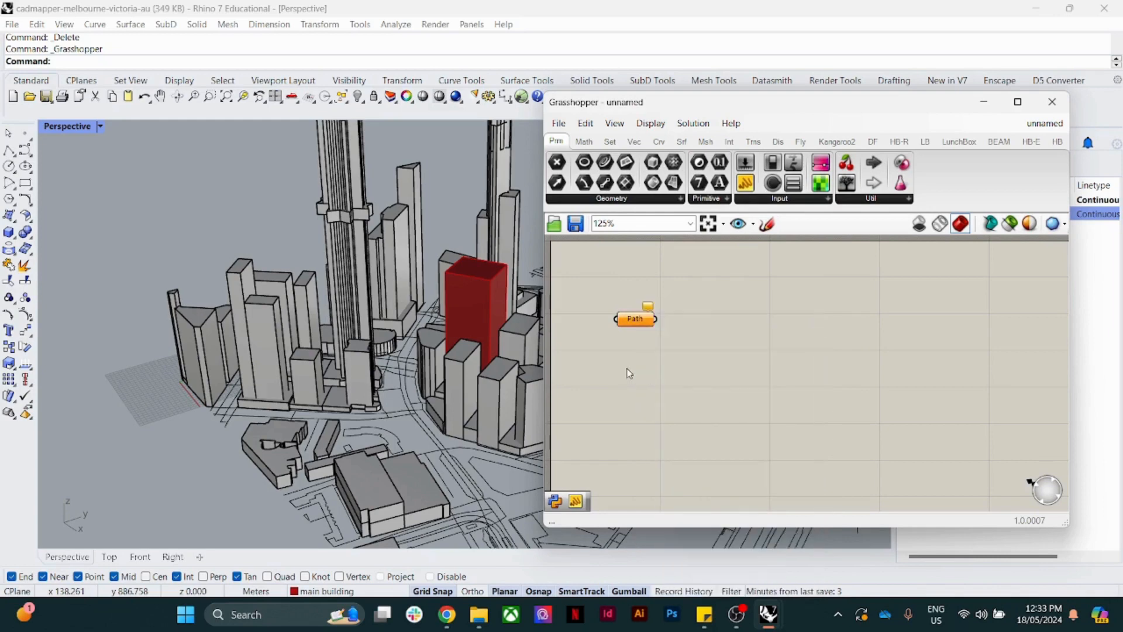
Step: Assign the existing file AUS_VIC_Melbourne.RO.948680_21_ME_CZ0609_RMY2012C.epw to the Path parameter
right_click(642, 321)
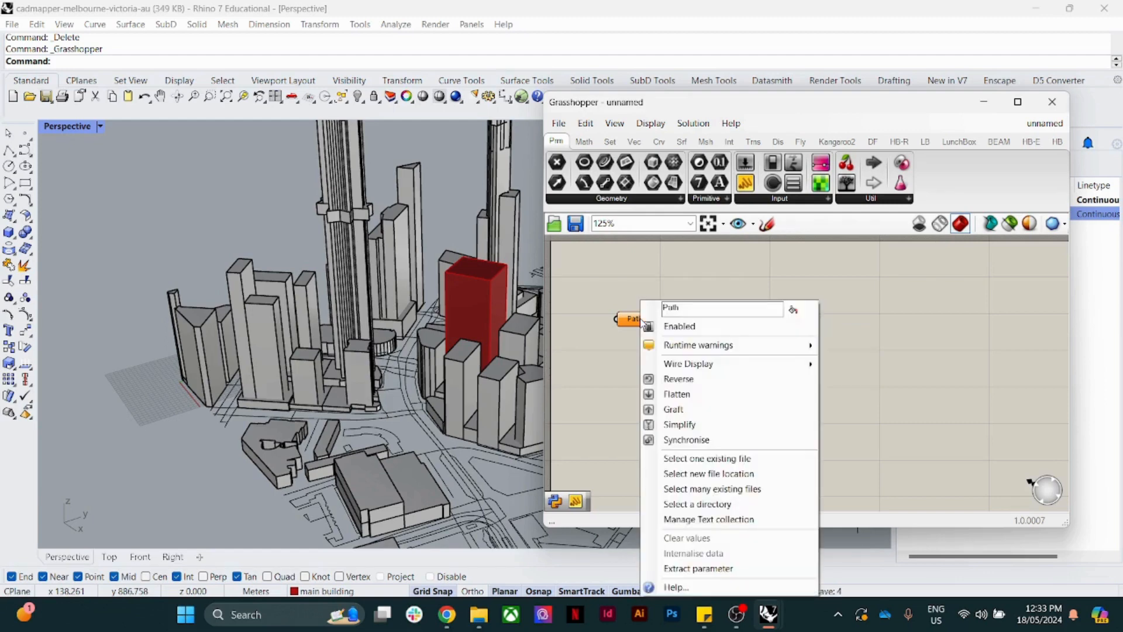
left_click(736, 459)
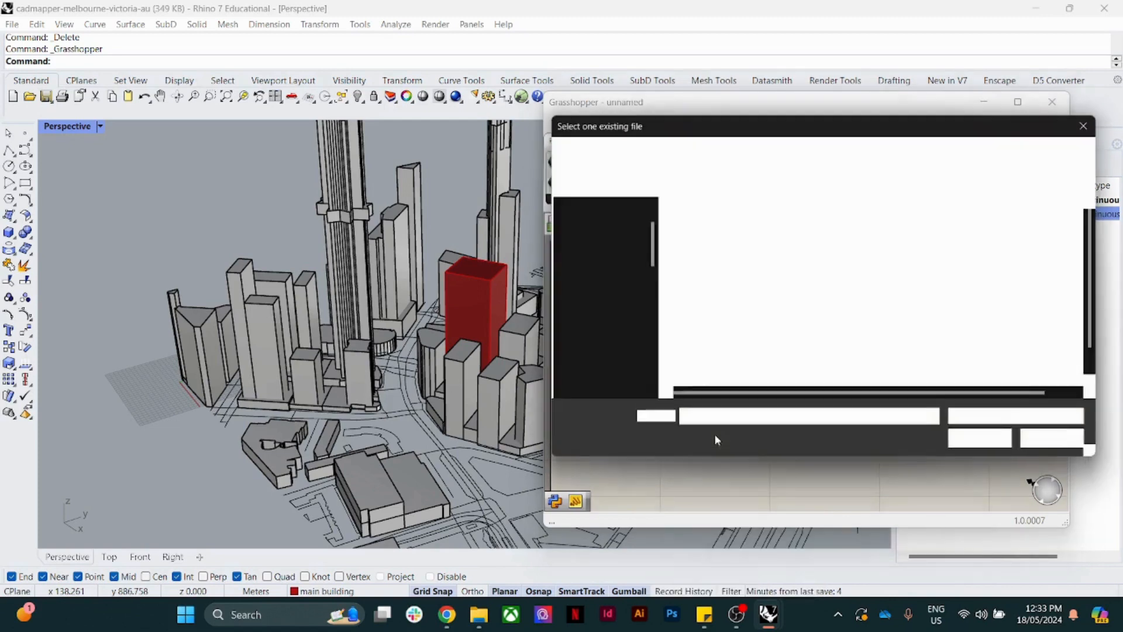
left_click_drag(673, 117, 647, 106)
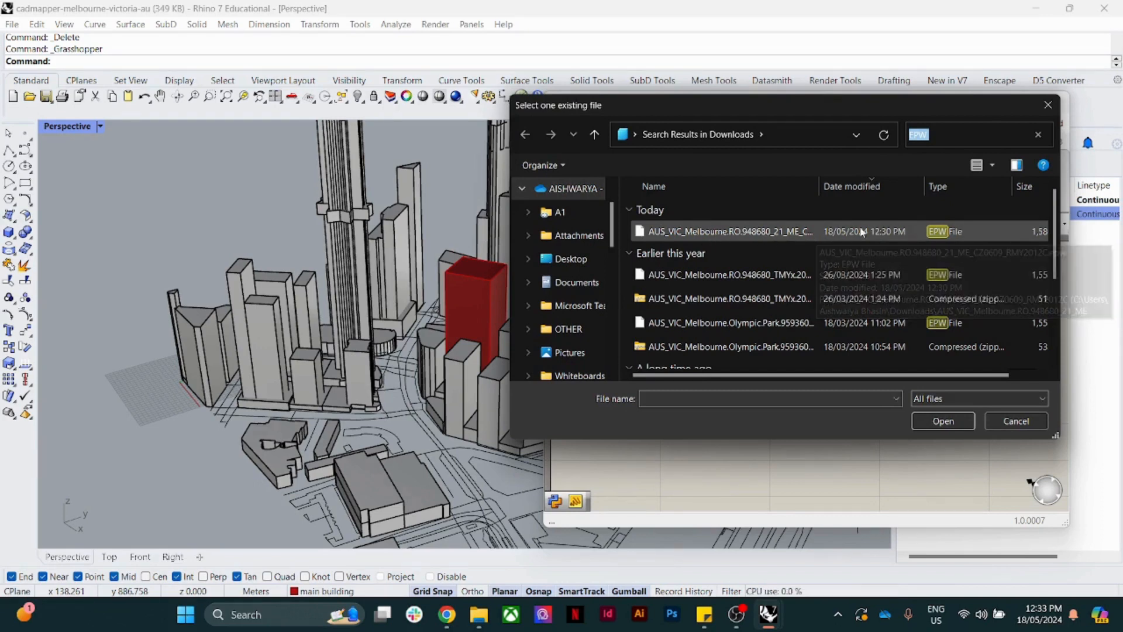
left_click(782, 232)
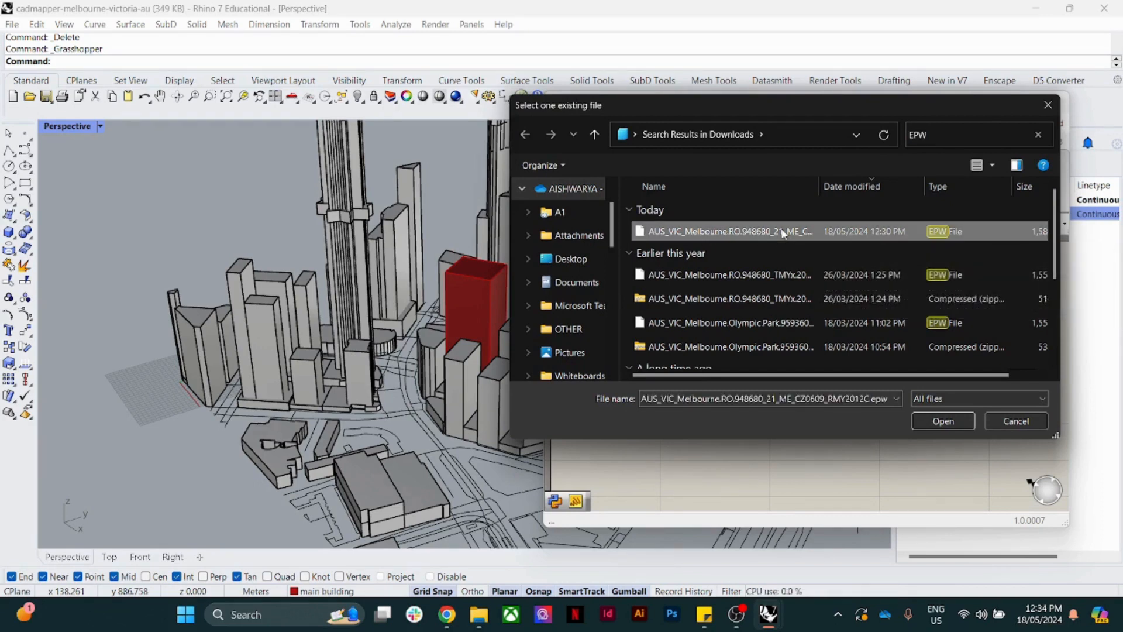
left_click(943, 421)
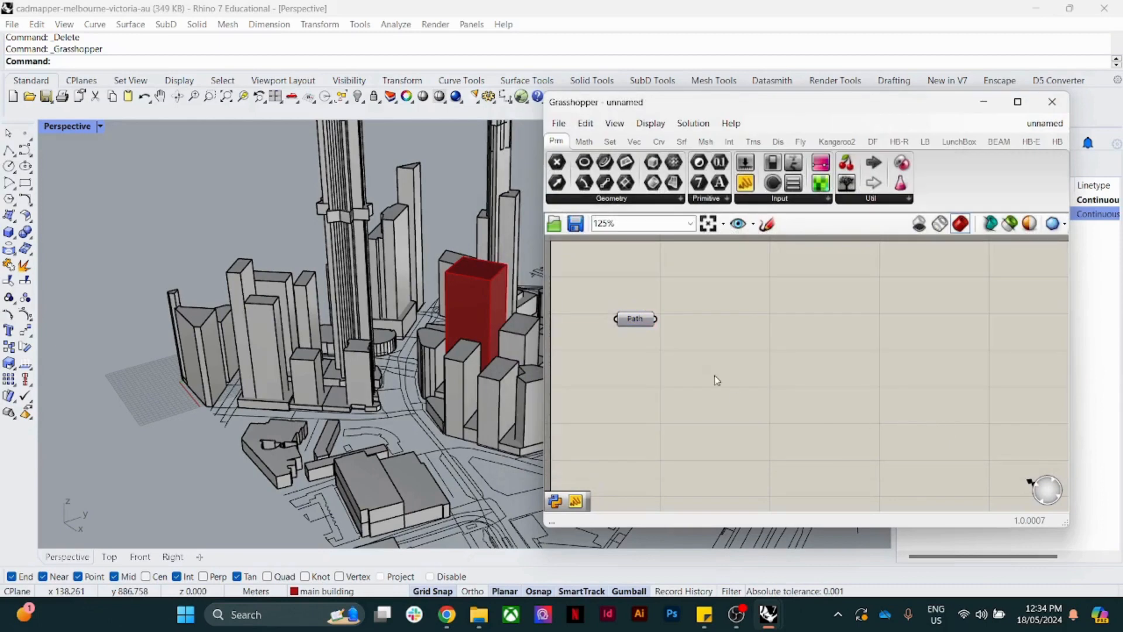
Step: Add an LB Import EPW component and space it apart from the Path parameter, roughly level with its input
double_click(728, 321)
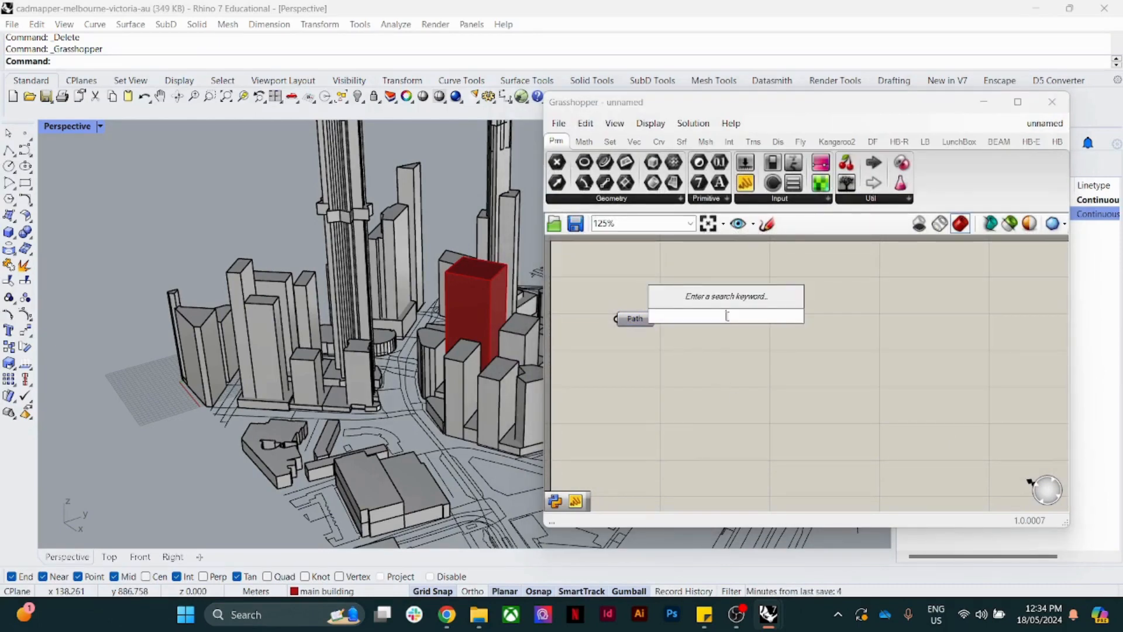
type("impo")
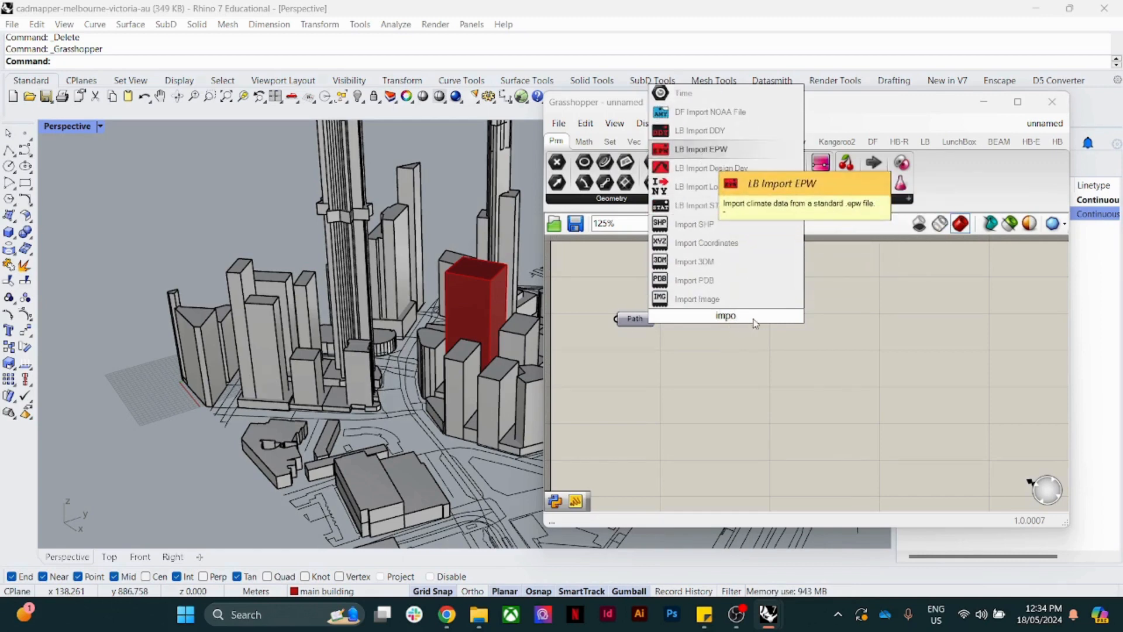
left_click(696, 152)
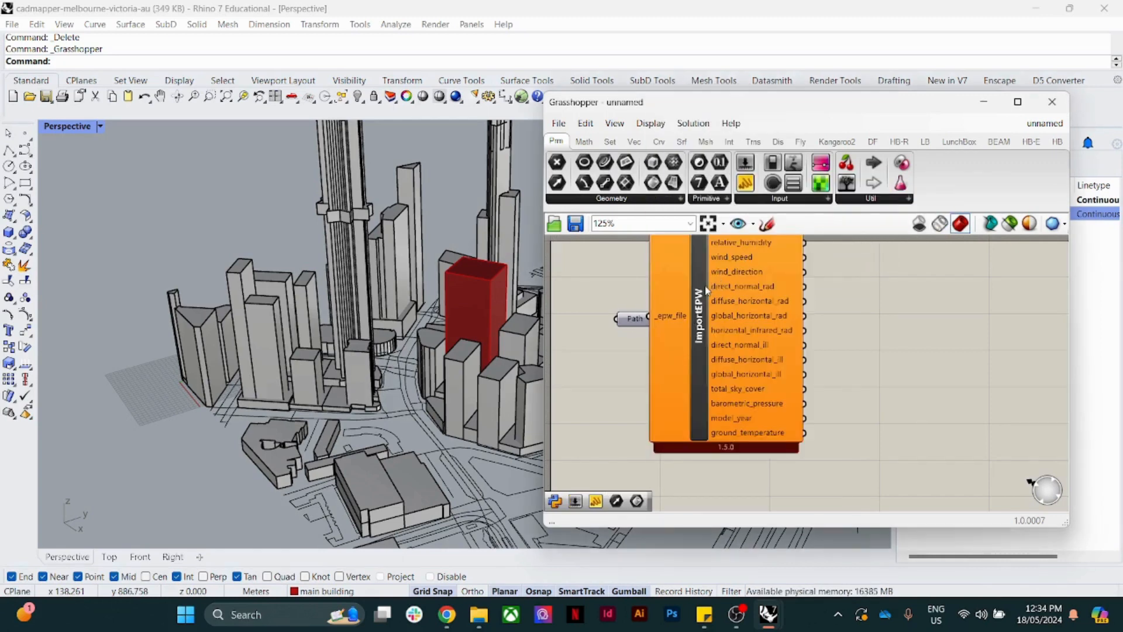
left_click_drag(707, 290, 790, 358)
left_click_drag(622, 326, 660, 379)
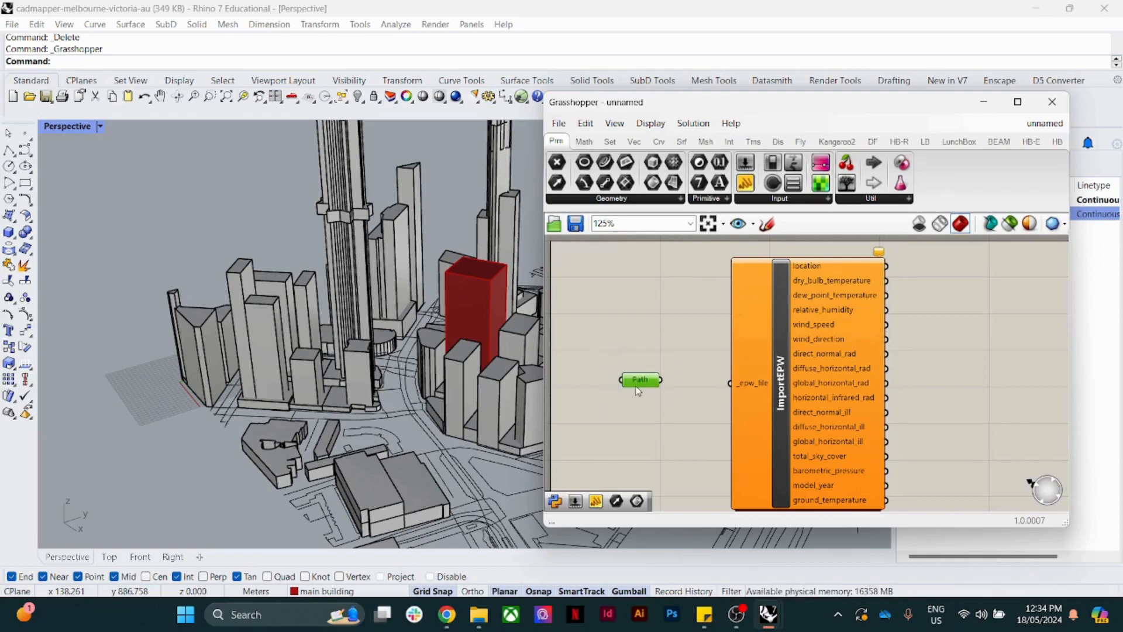
Step: Connect the Path output to the _epw_file input of the ImportEPW component
left_click_drag(661, 381, 724, 386)
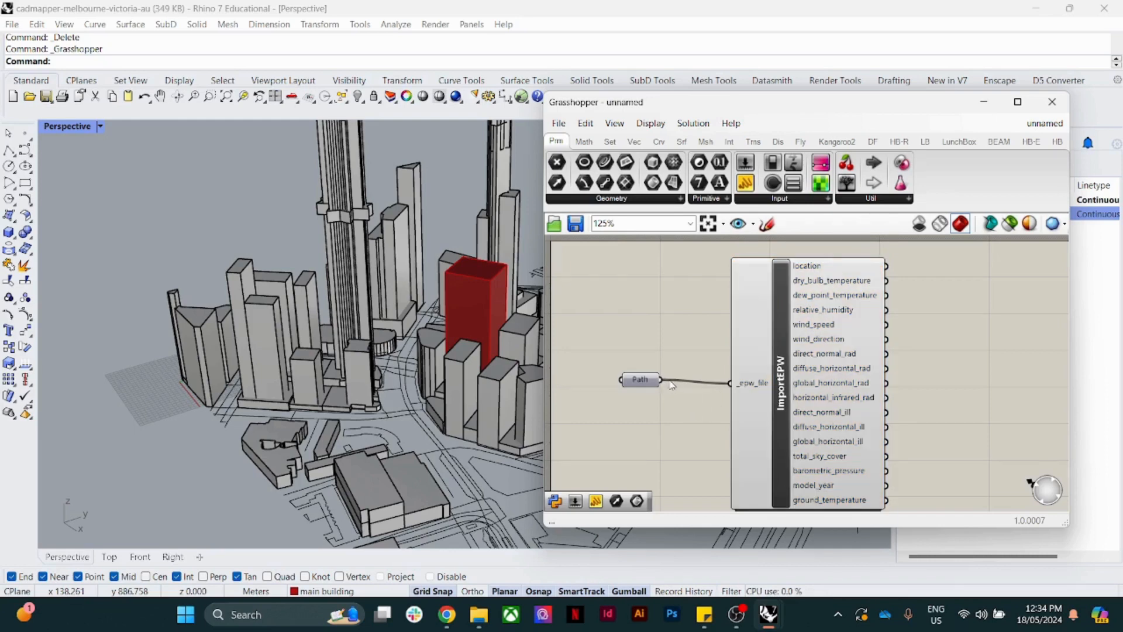
left_click_drag(660, 380, 734, 393)
left_click_drag(607, 361, 725, 391)
scroll(677, 373, "down", 3)
scroll(684, 377, "up", 2)
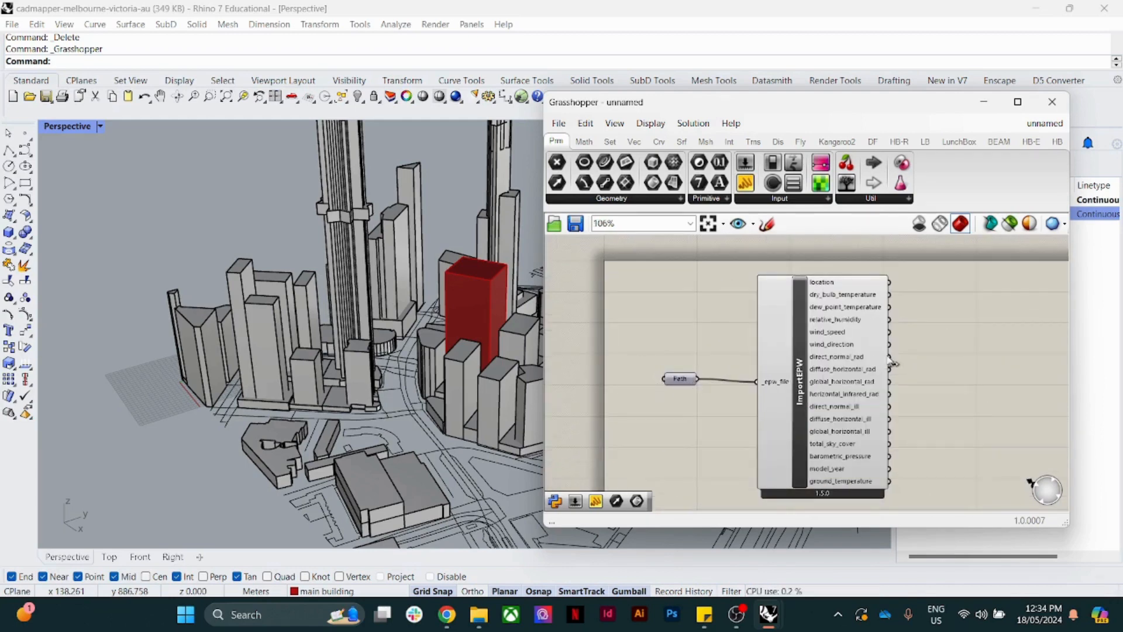
Step: Add an LB SunPath component and place it on the output side of the ImportEPW component
right_click_drag(907, 349, 857, 349)
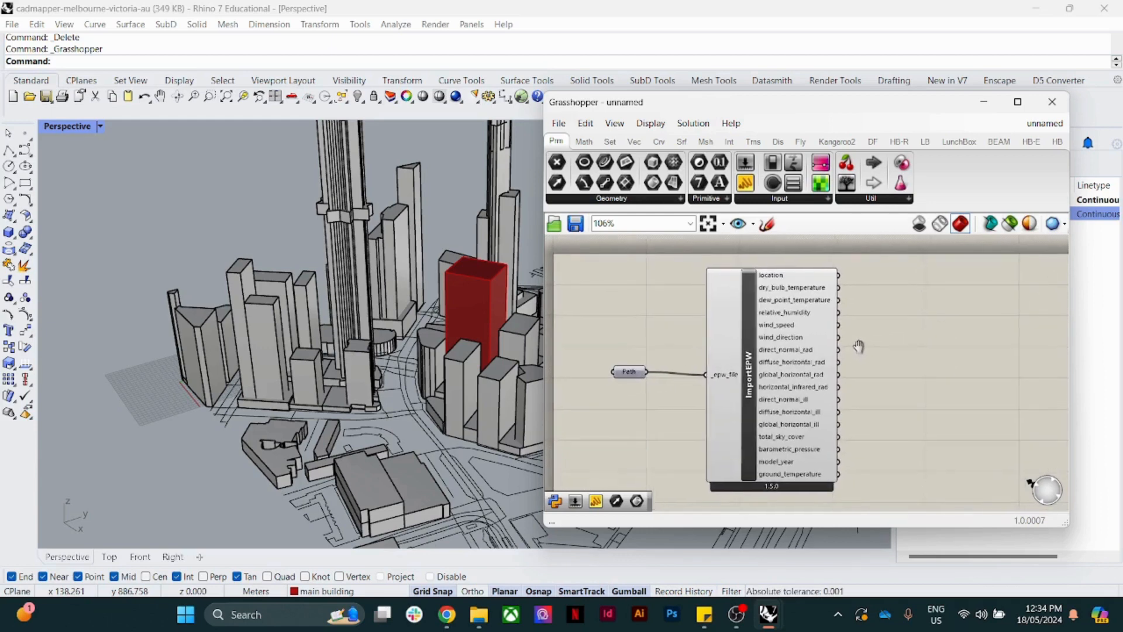
scroll(858, 351, "down", 2)
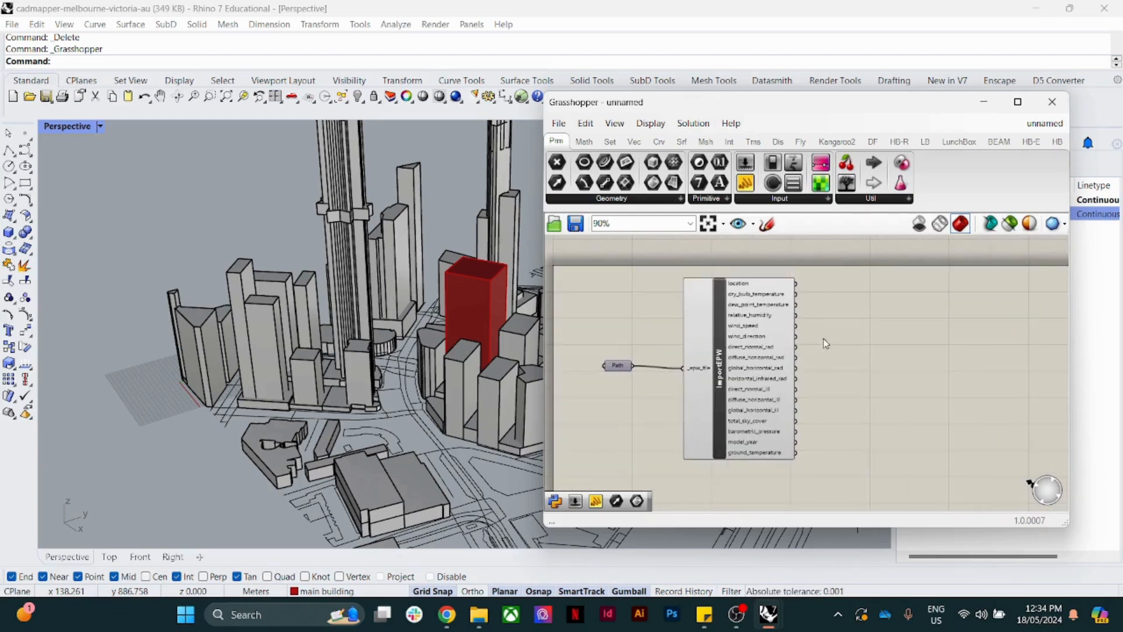
double_click(871, 355)
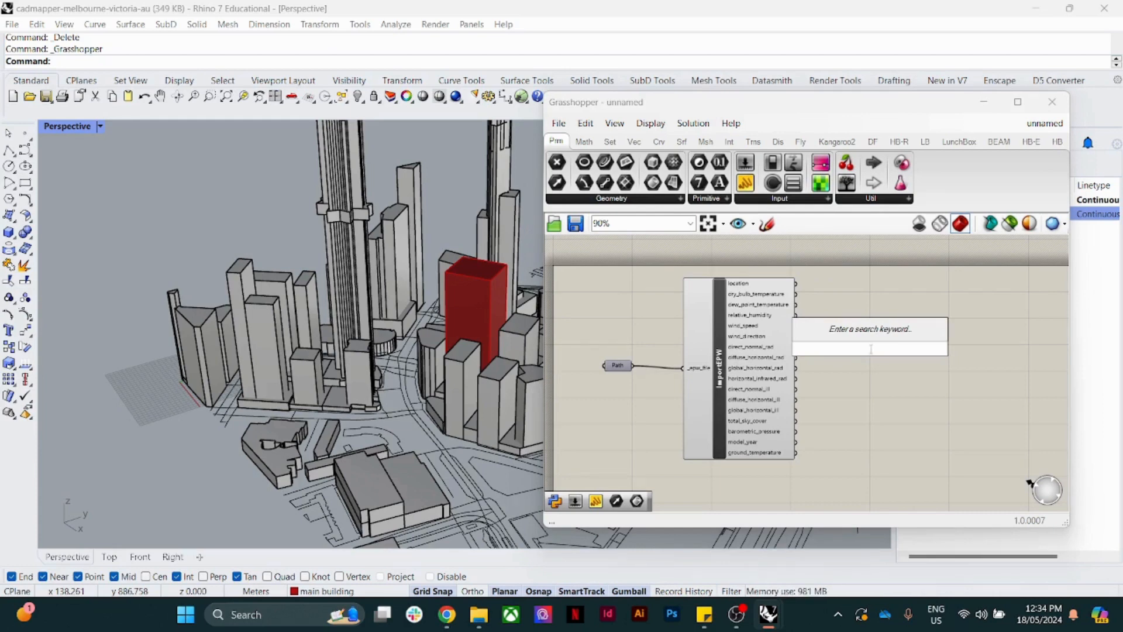
type("sunpath")
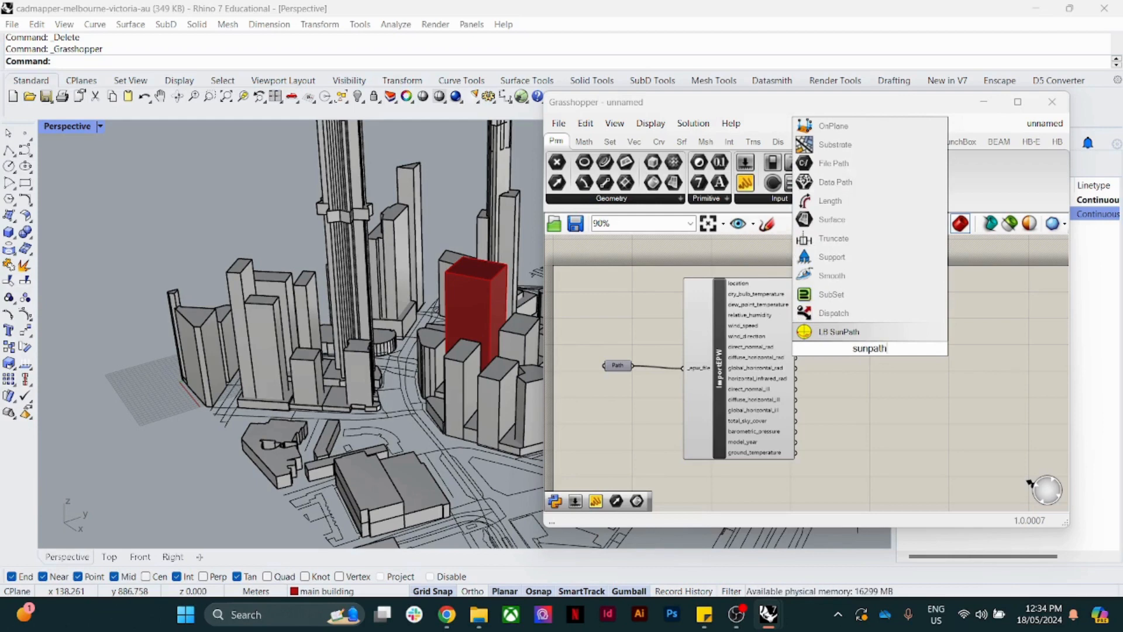
left_click(852, 332)
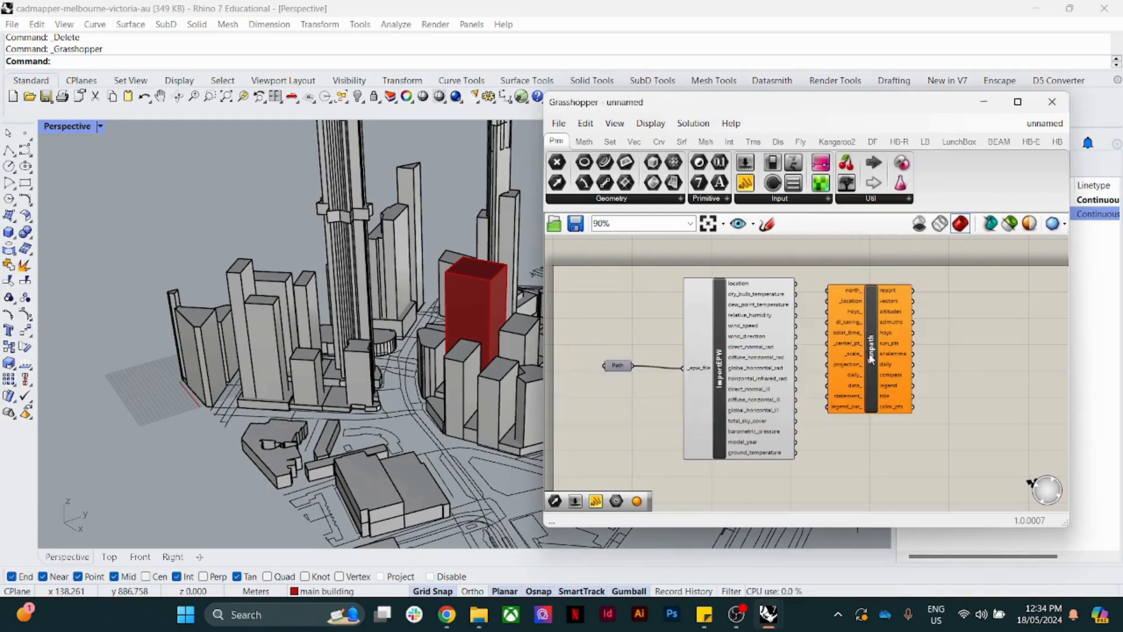
left_click_drag(870, 357, 899, 366)
left_click(834, 353)
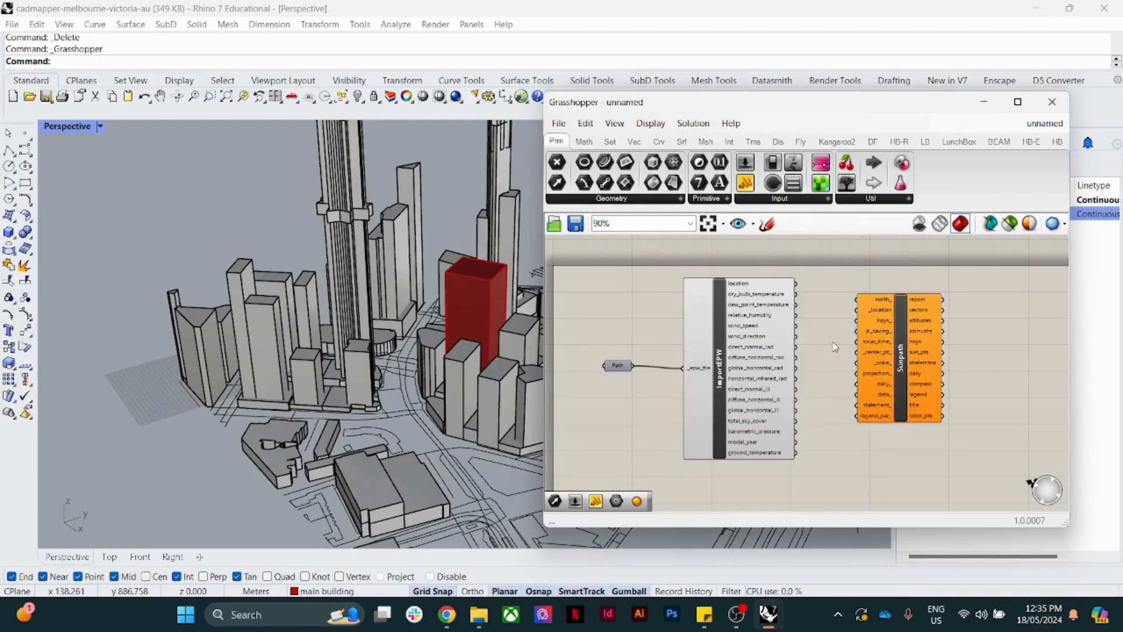
Step: Add a Vector parameter between the ImportEPW and Sunpath components, level with the north_ input
scroll(840, 345, "up", 3)
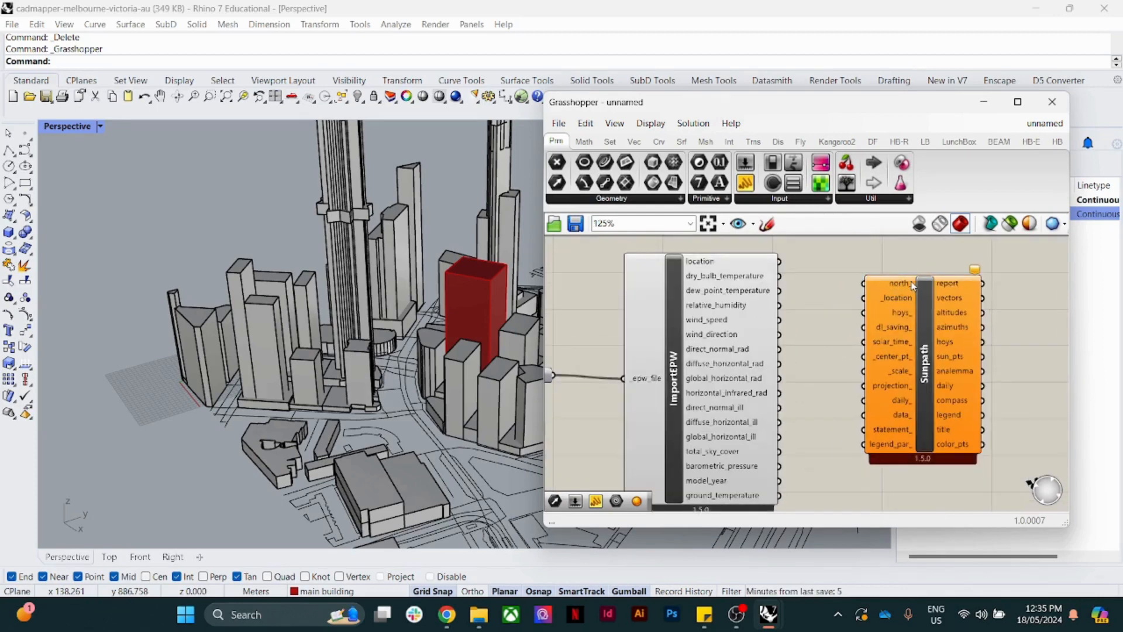
double_click(829, 291)
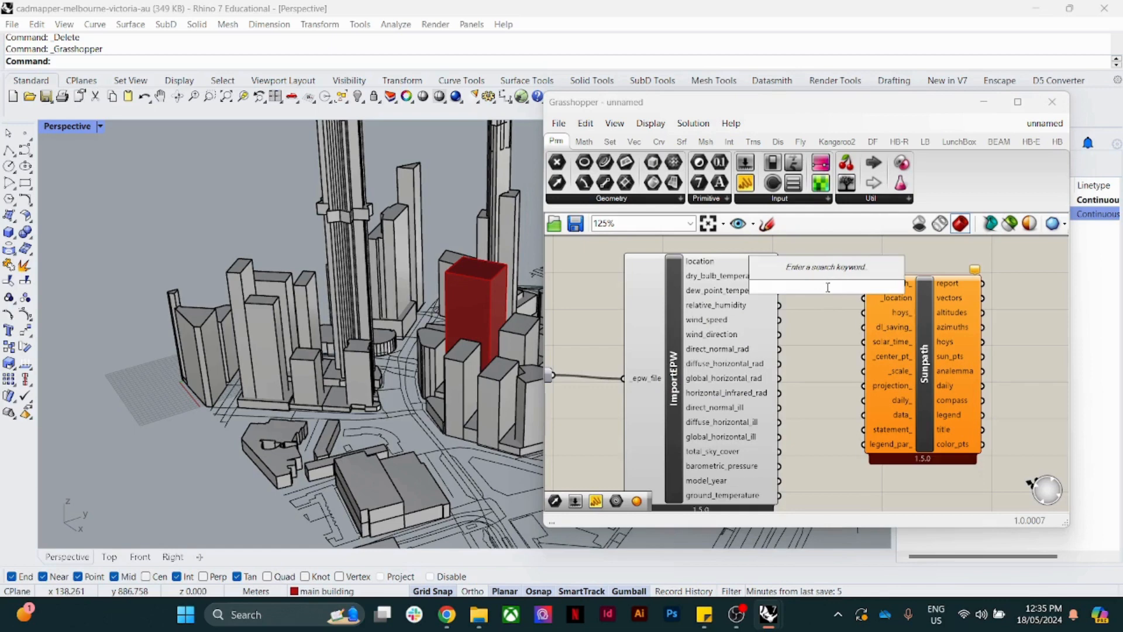
type("vo")
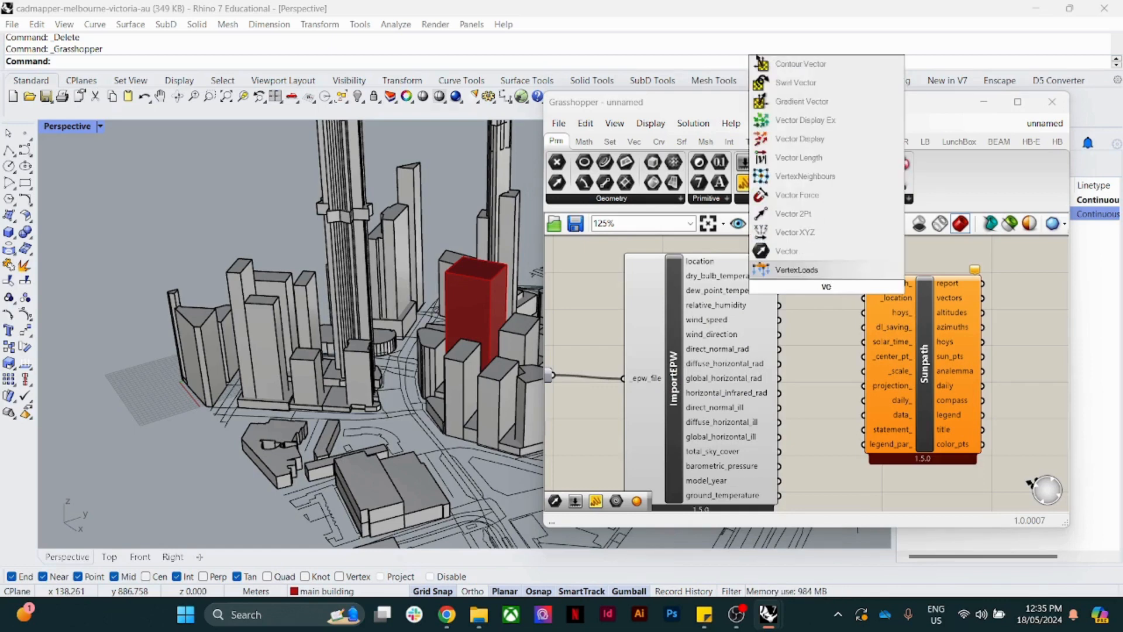
left_click(805, 260)
Step: Set one vector in the Vector parameter, running from the origin straight along positive Y in the Top view, about 848 m long with Ortho on
right_click(827, 291)
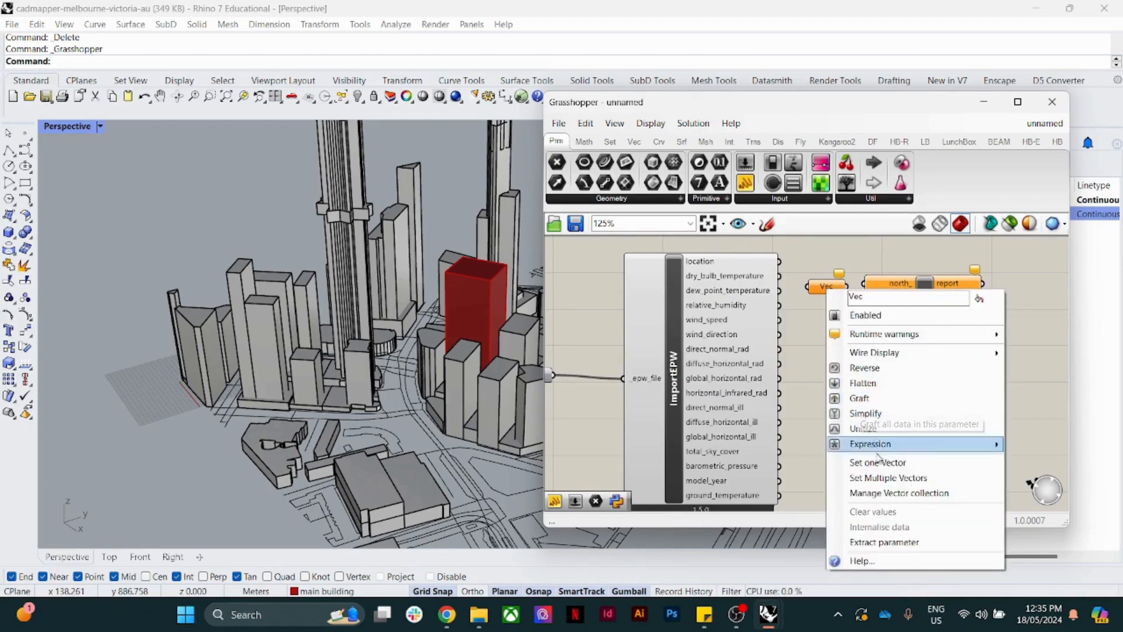
left_click(880, 463)
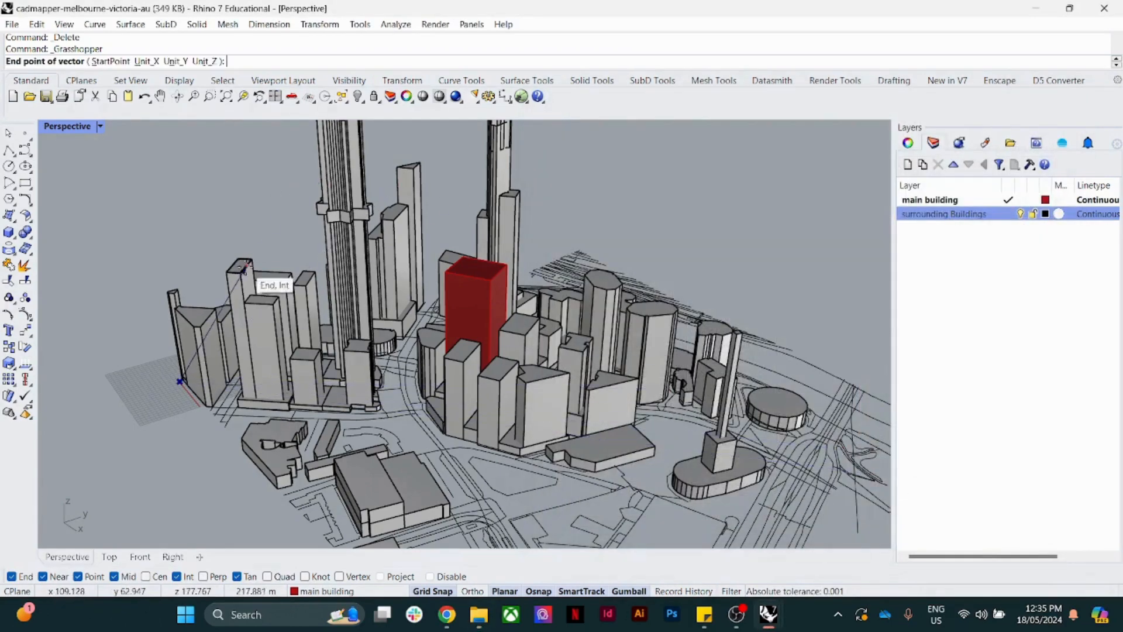
double_click(75, 125)
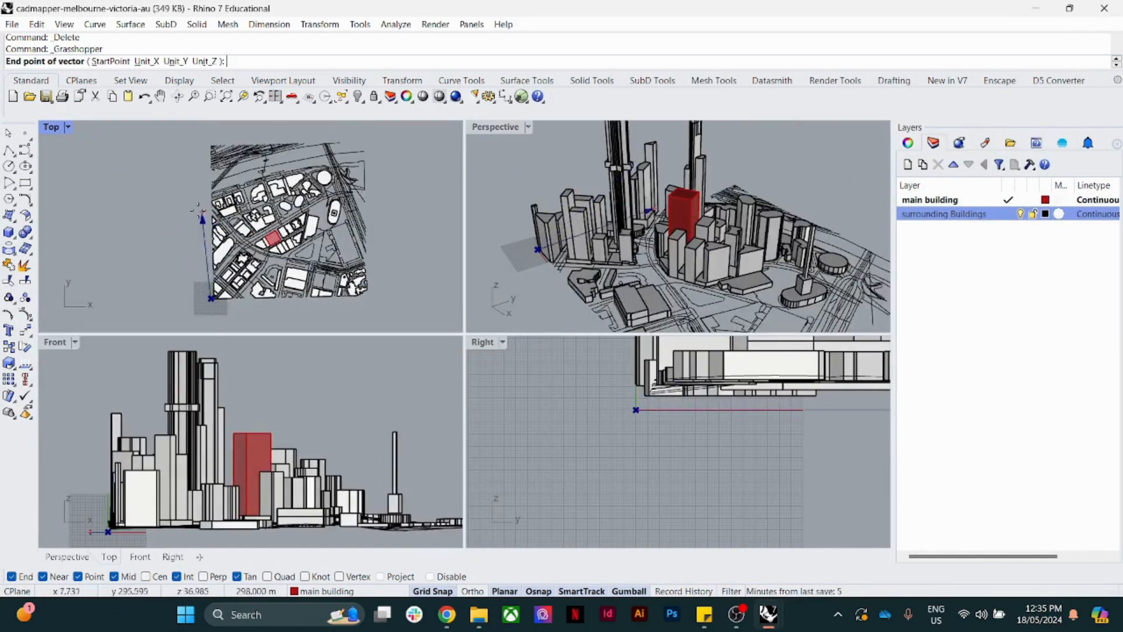
scroll(175, 216, "down", 5)
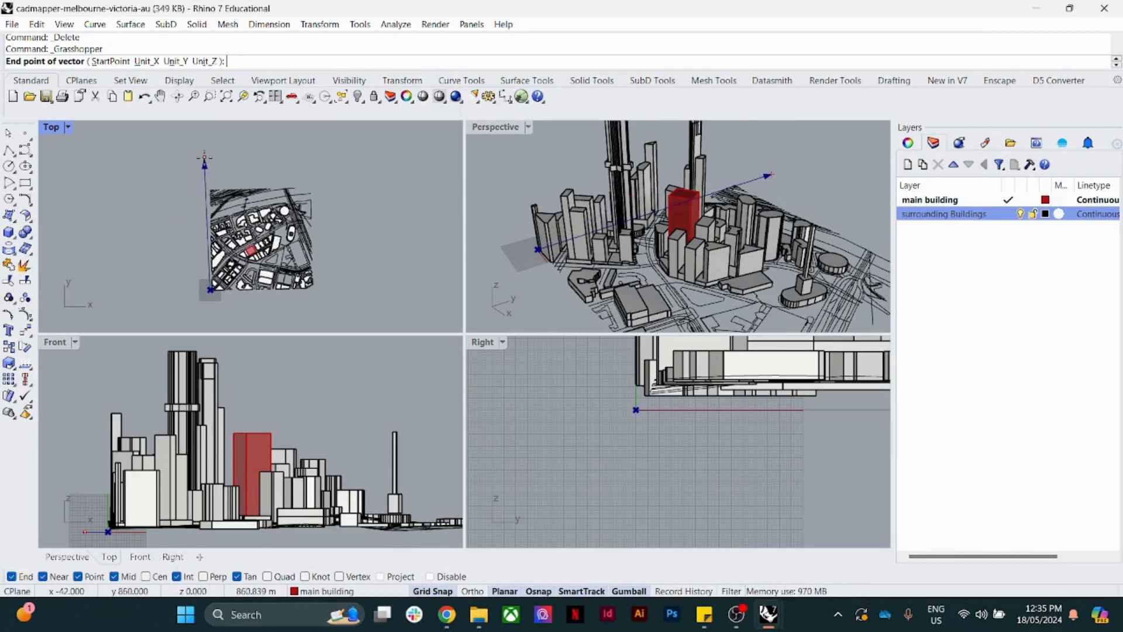
key("F8")
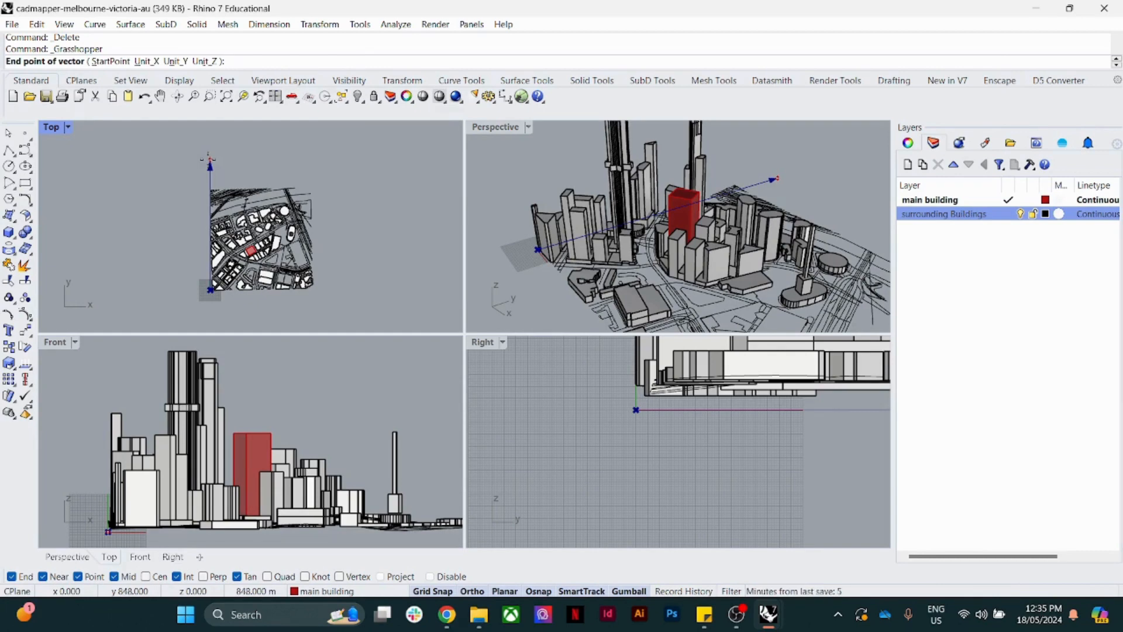
left_click(209, 154)
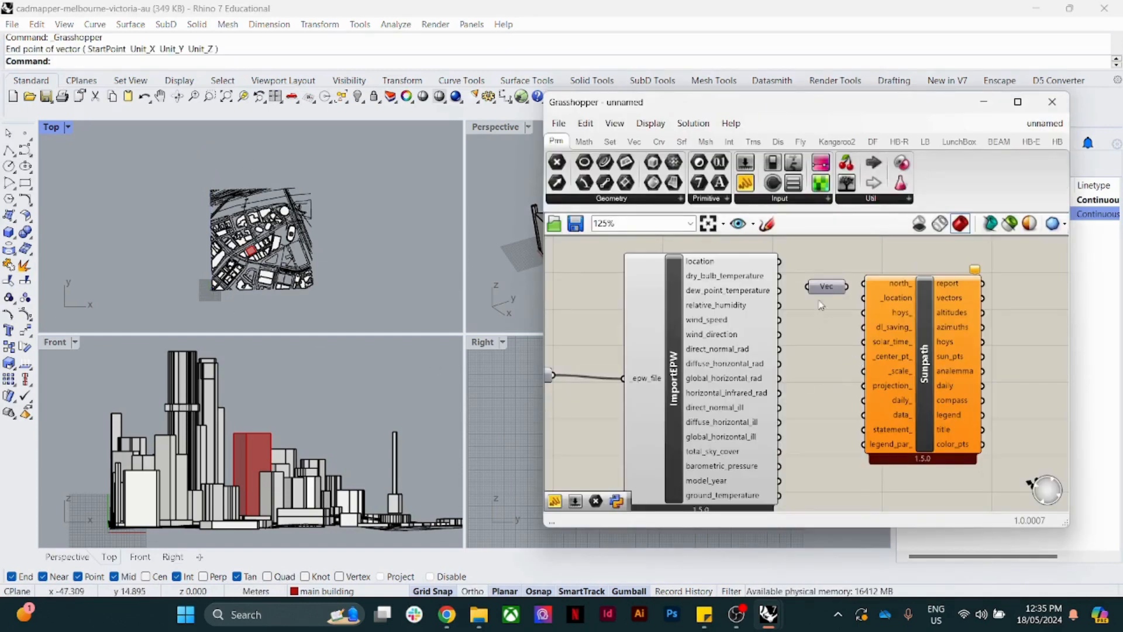
Step: Connect the Vector parameter to Sunpath's north_ input and ImportEPW's location output to Sunpath's _location input
mouse_move(847, 286)
left_mouse_down()
mouse_move(863, 283)
mouse_move(806, 275)
mouse_move(864, 298)
left_mouse_up()
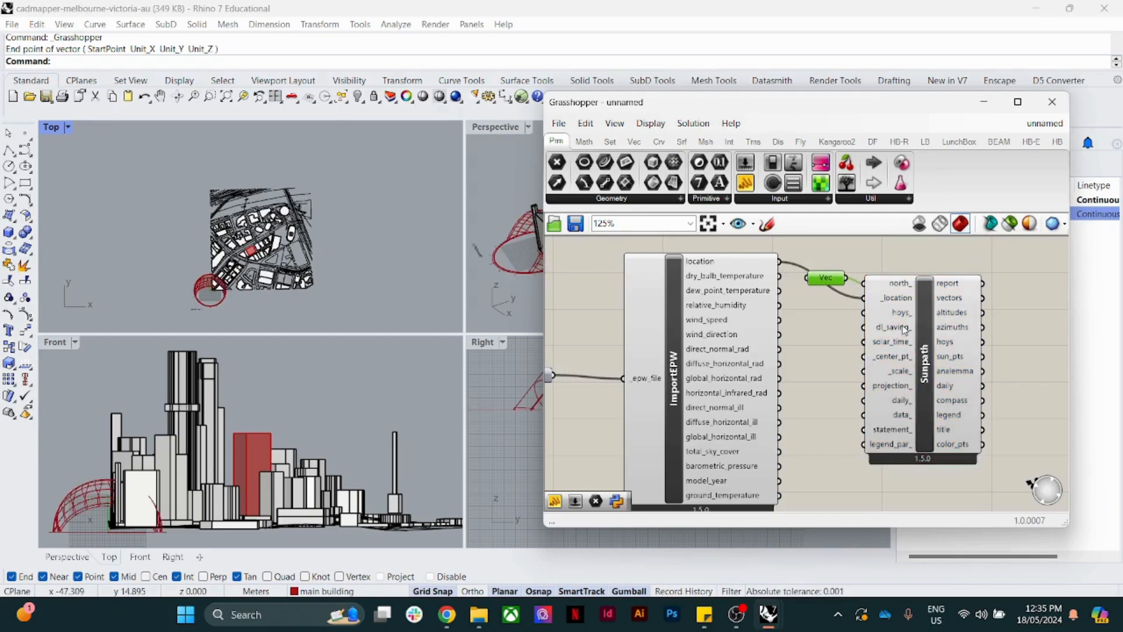
scroll(234, 257, "up", 5)
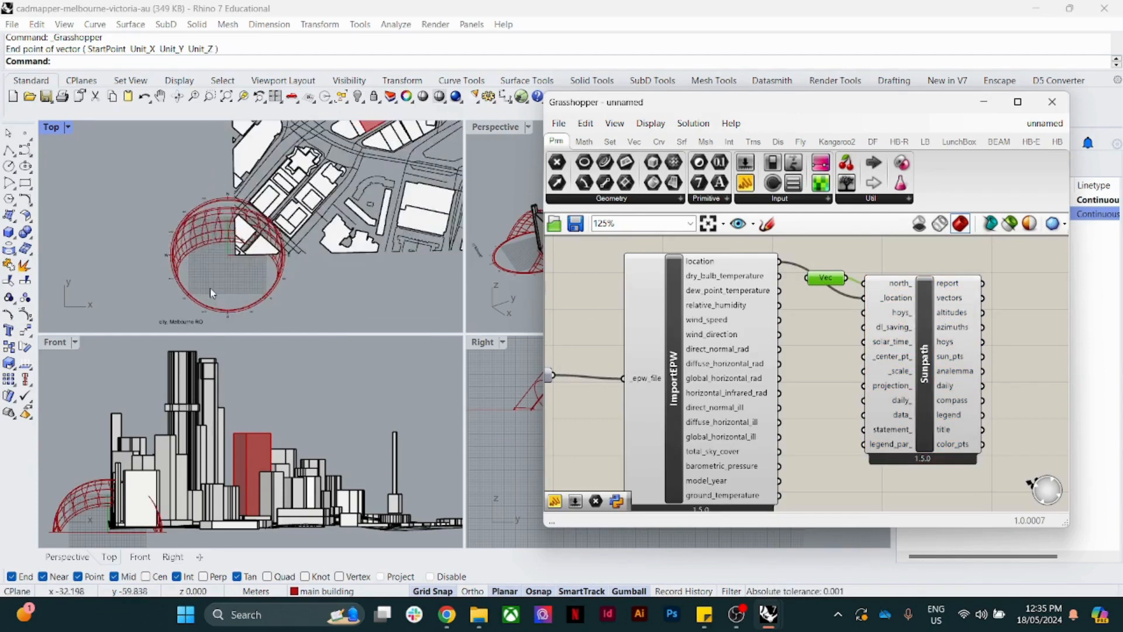
scroll(231, 226, "up", 1)
scroll(249, 253, "up", 1)
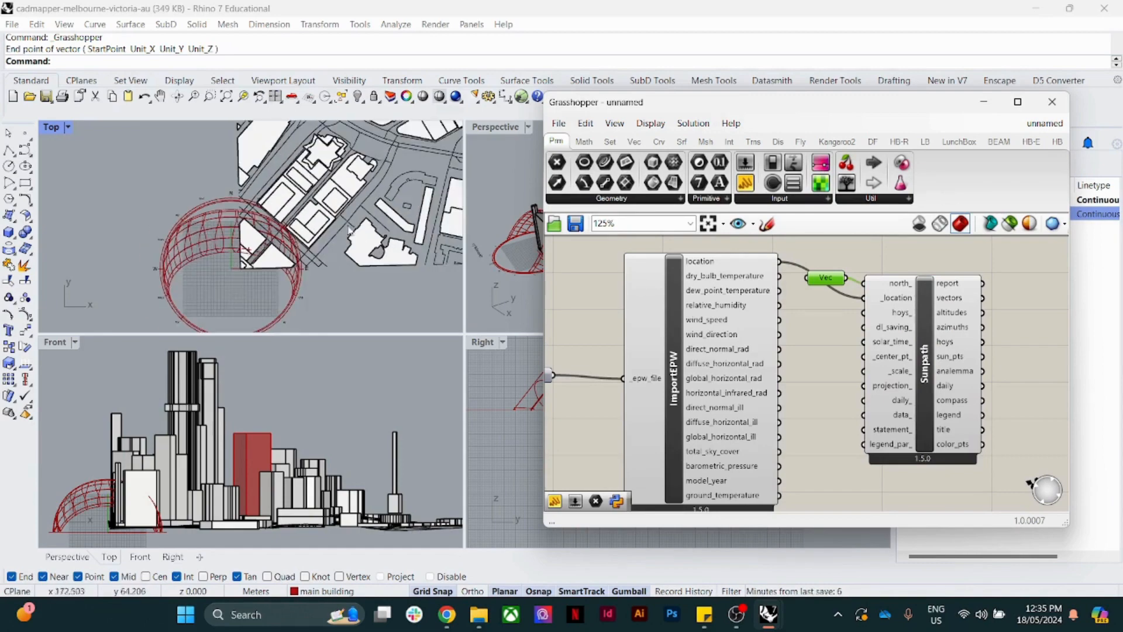
Step: Examine the generated sun path dome and its compass orientation against the city model in a maximized Perspective view
double_click(495, 136)
right_click_drag(349, 300, 167, 364)
scroll(167, 364, "up", 3)
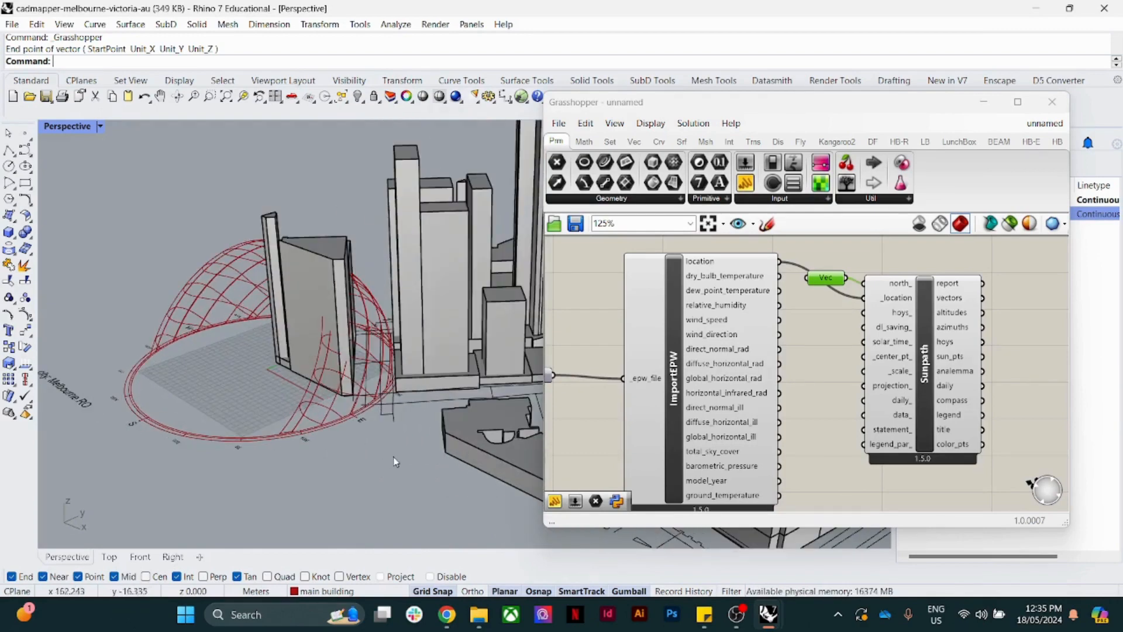
right_click_drag(364, 422, 284, 368)
scroll(284, 368, "down", 4)
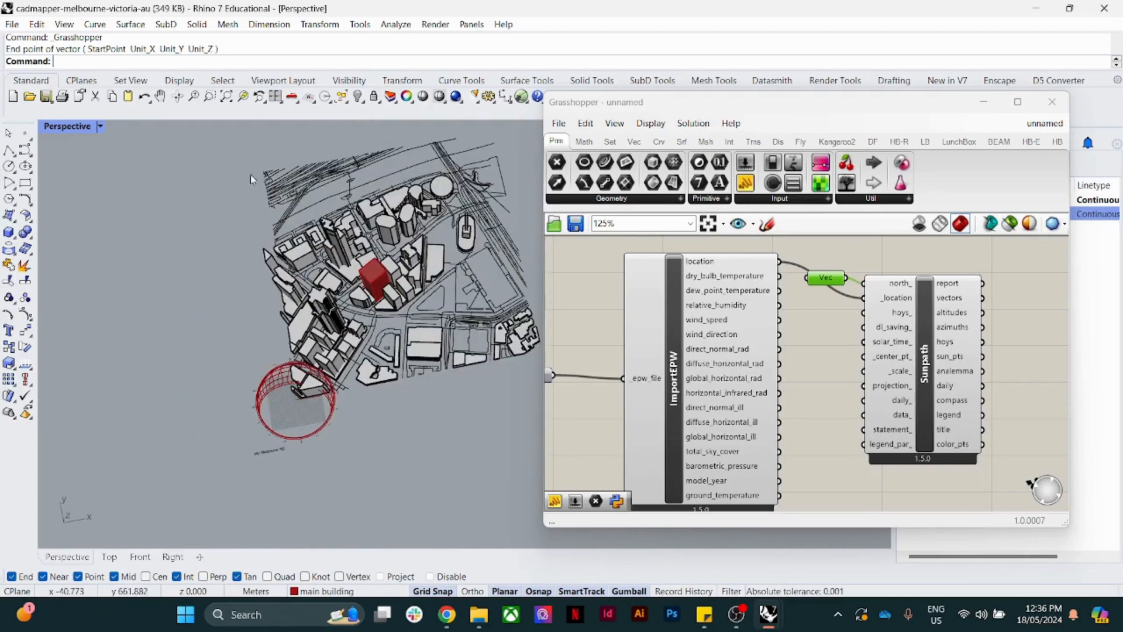
scroll(294, 373, "up", 5)
scroll(295, 374, "down", 4)
scroll(294, 373, "up", 6)
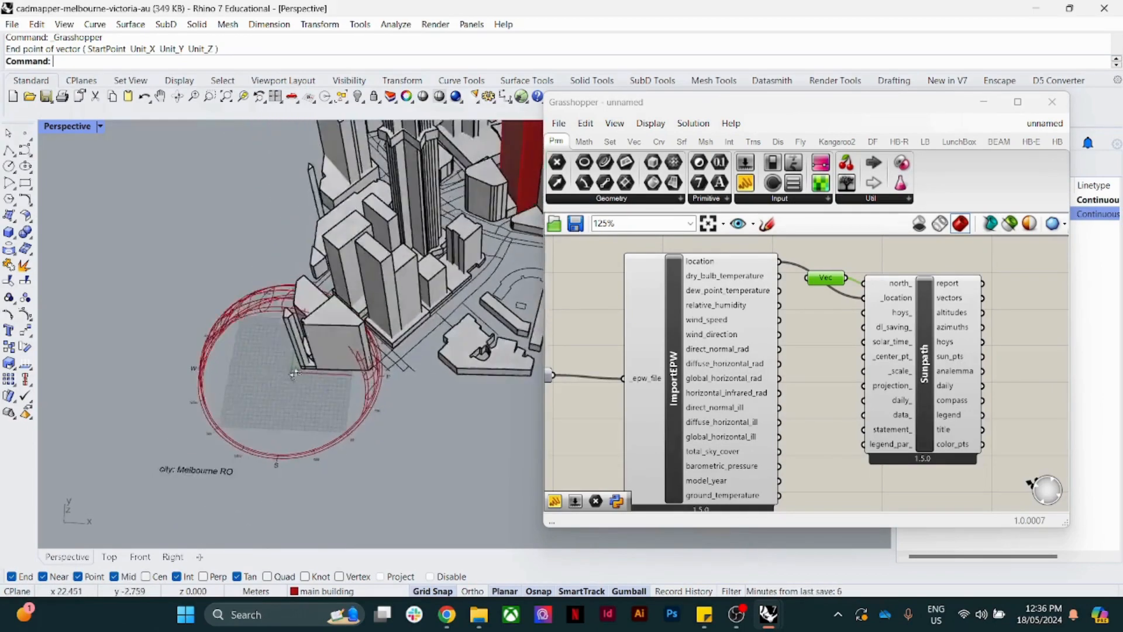
right_click_drag(294, 373, 378, 416)
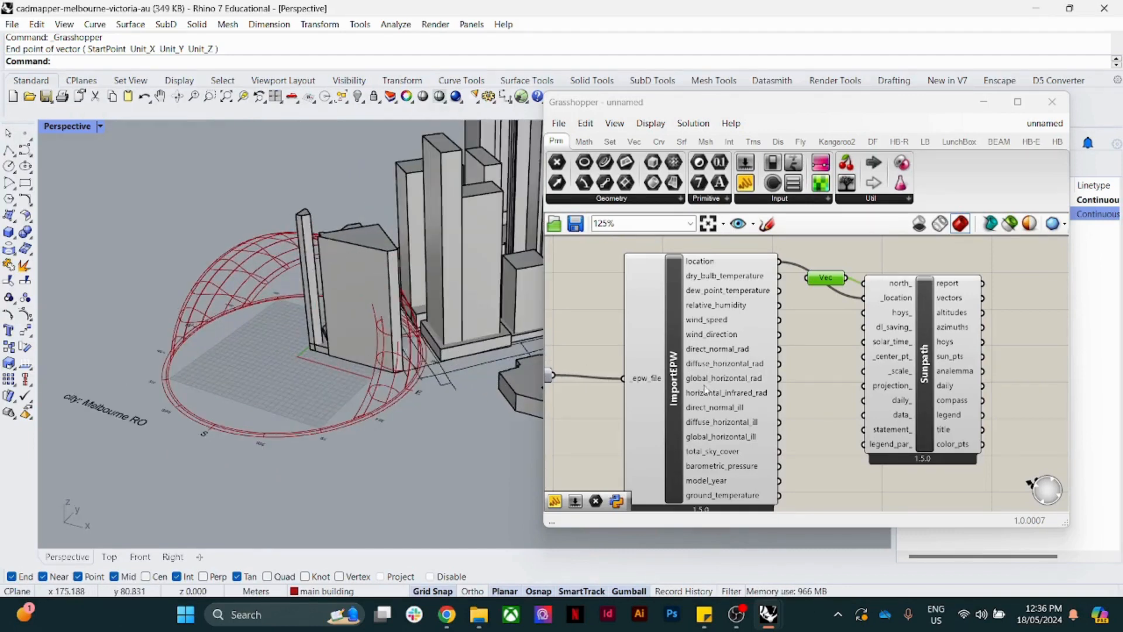
Step: Tidy the canvas by raising the Vector parameter above the Sunpath component and shifting Sunpath slightly away from ImportEPW
left_click_drag(822, 287, 832, 268)
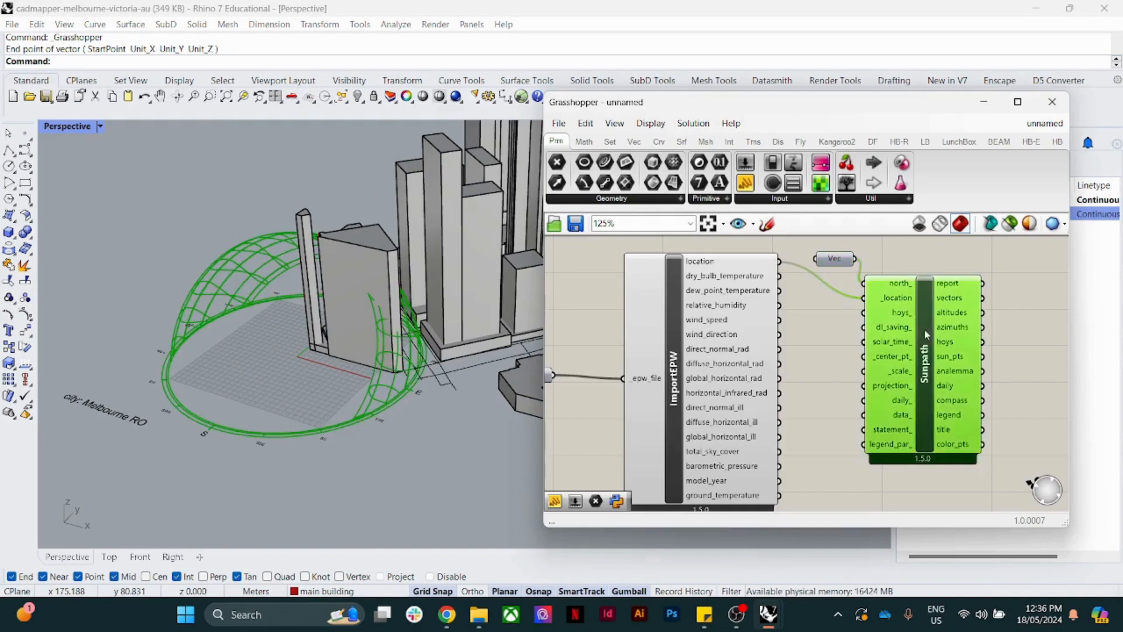
left_click_drag(925, 329, 943, 337)
left_click(808, 338)
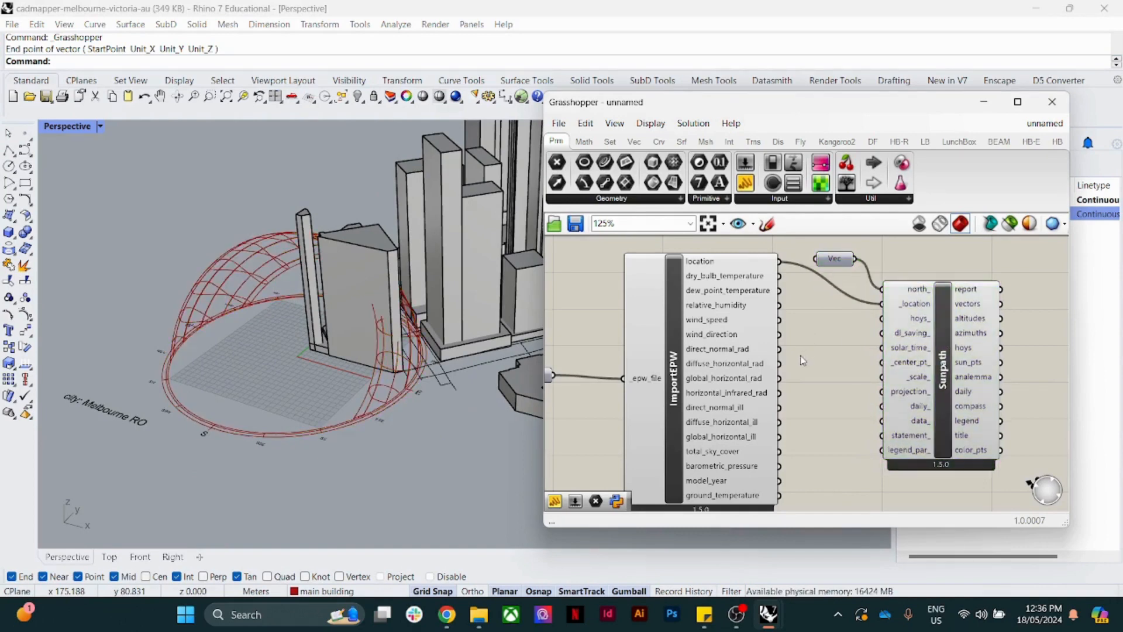
scroll(803, 360, "down", 3)
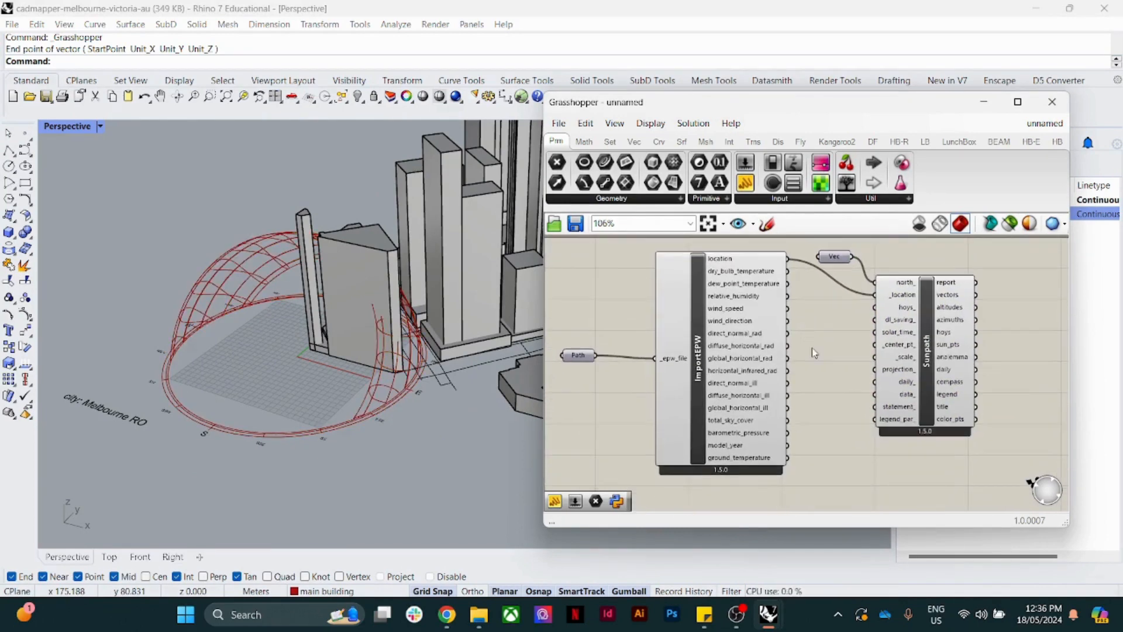
Step: Compare the sun path's position with the main building's location in the Perspective view
scroll(300, 358, "down", 10)
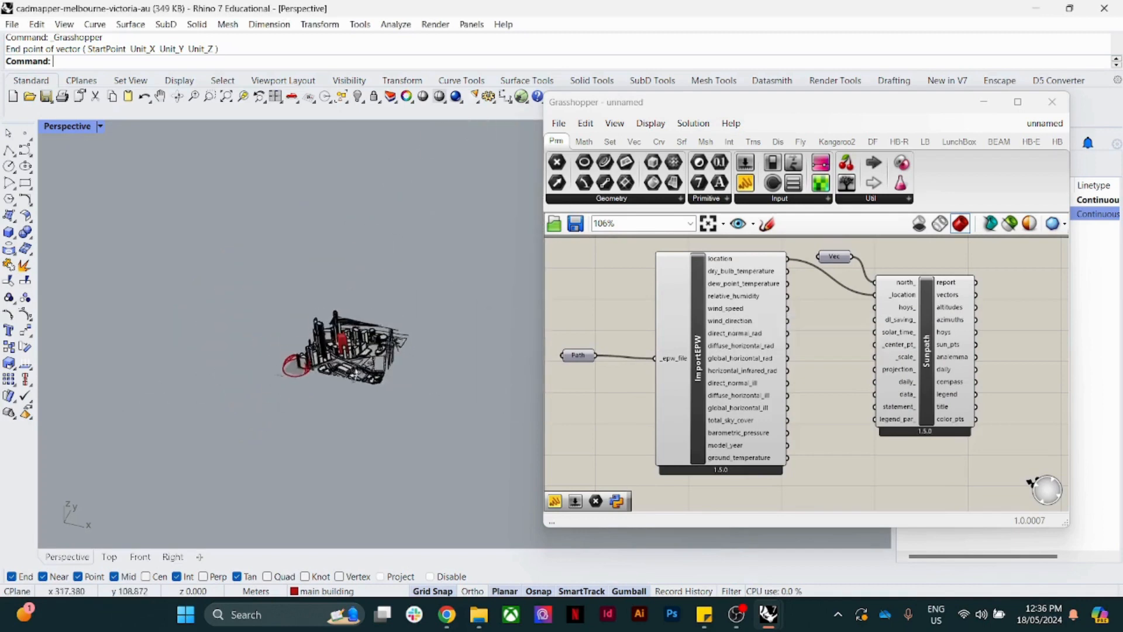
scroll(356, 371, "up", 6)
left_click(326, 332)
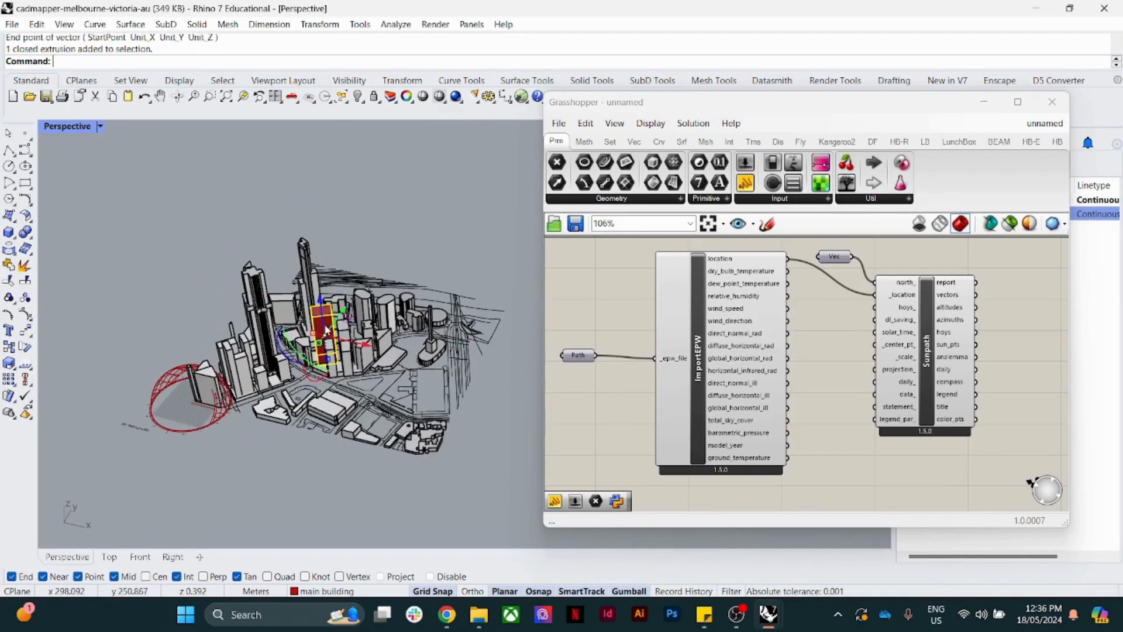
left_click(191, 343)
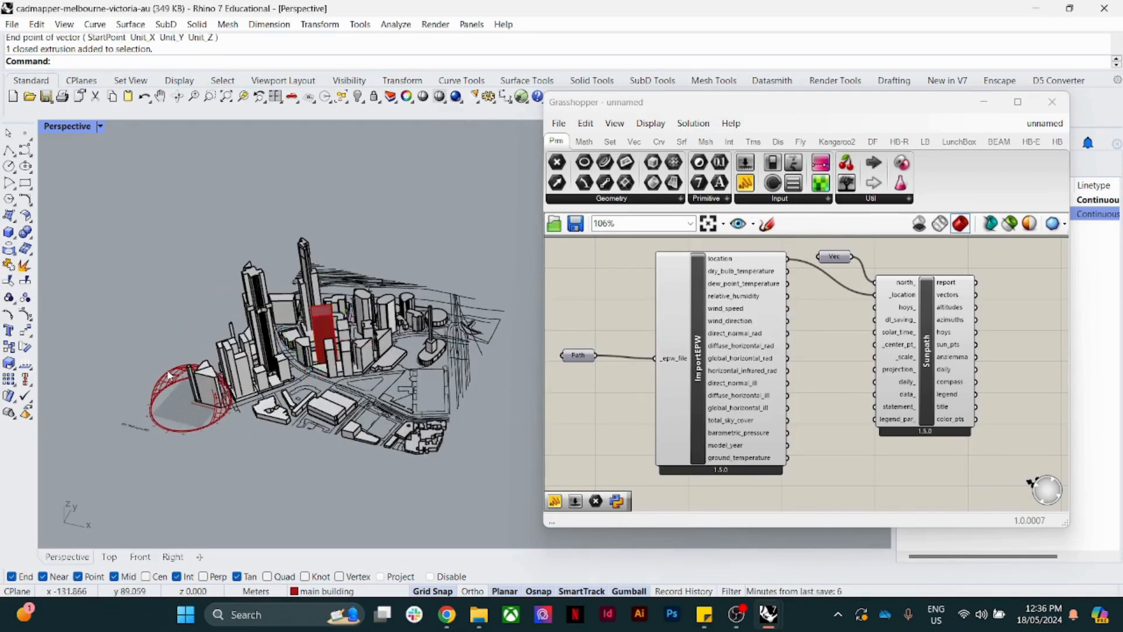
scroll(187, 374, "up", 3)
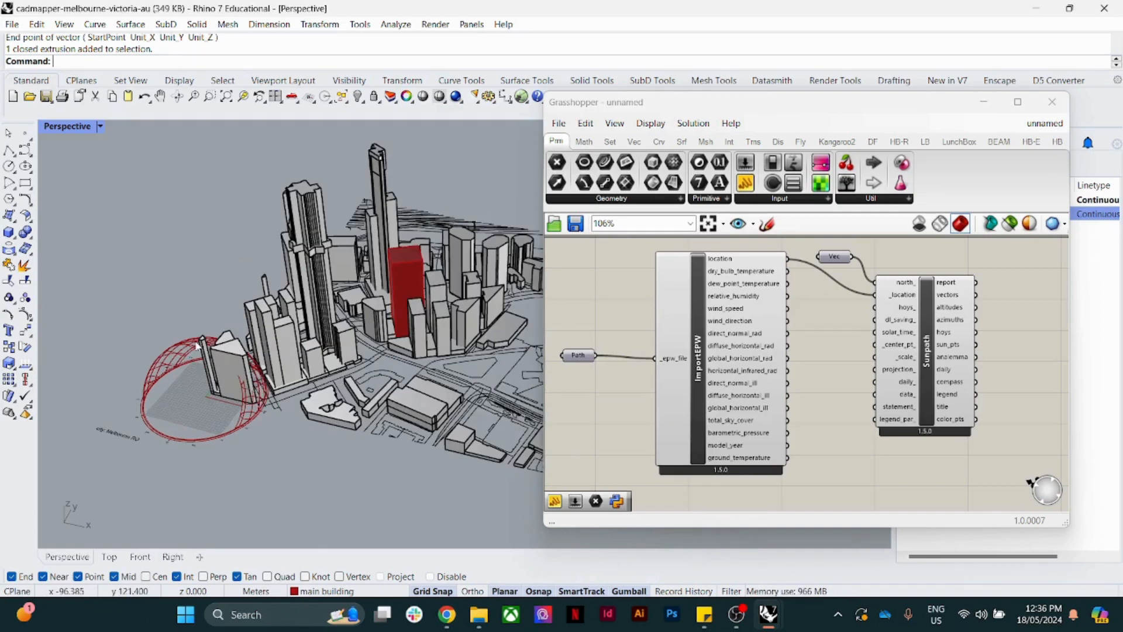
scroll(197, 345, "down", 4)
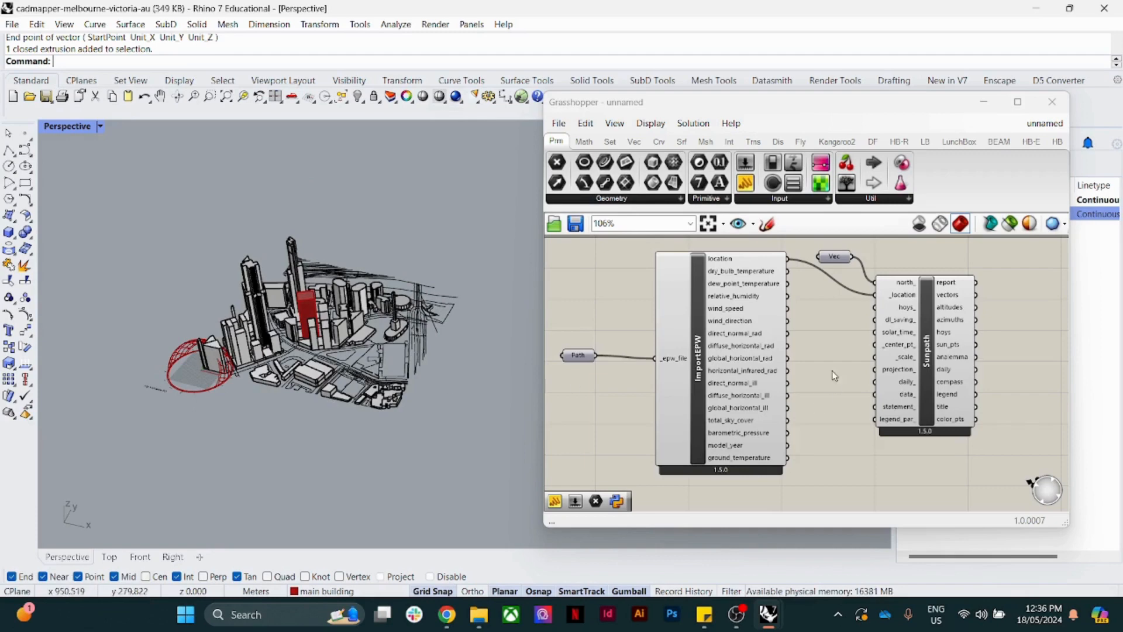
Step: Add a Point parameter between ImportEPW and Sunpath, near the _center_pt_ input
scroll(829, 360, "up", 2)
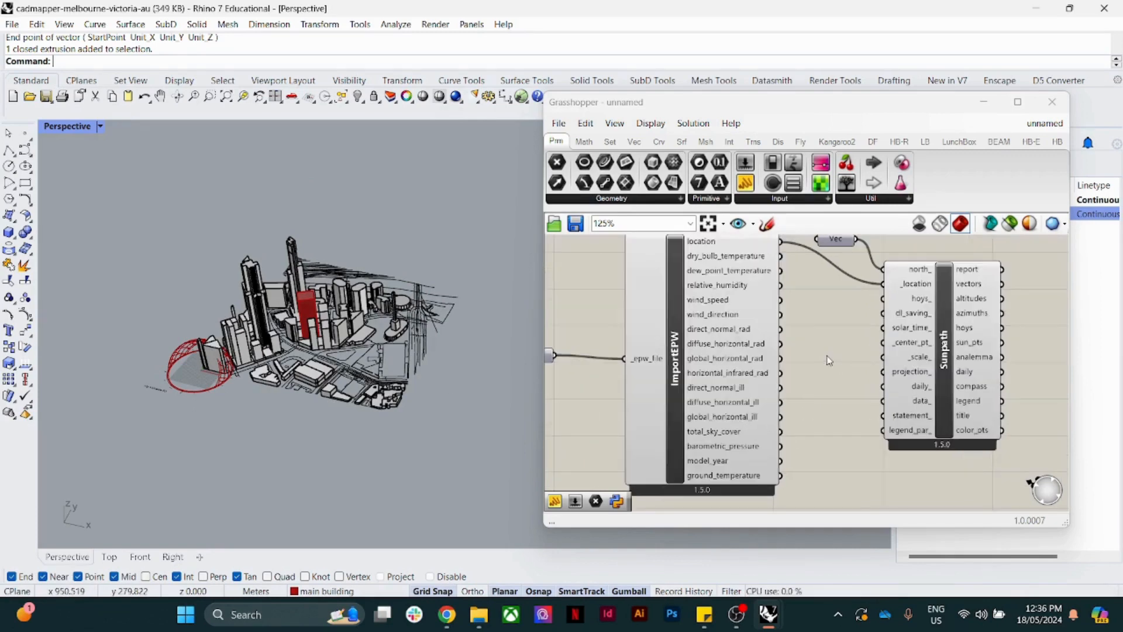
double_click(826, 355)
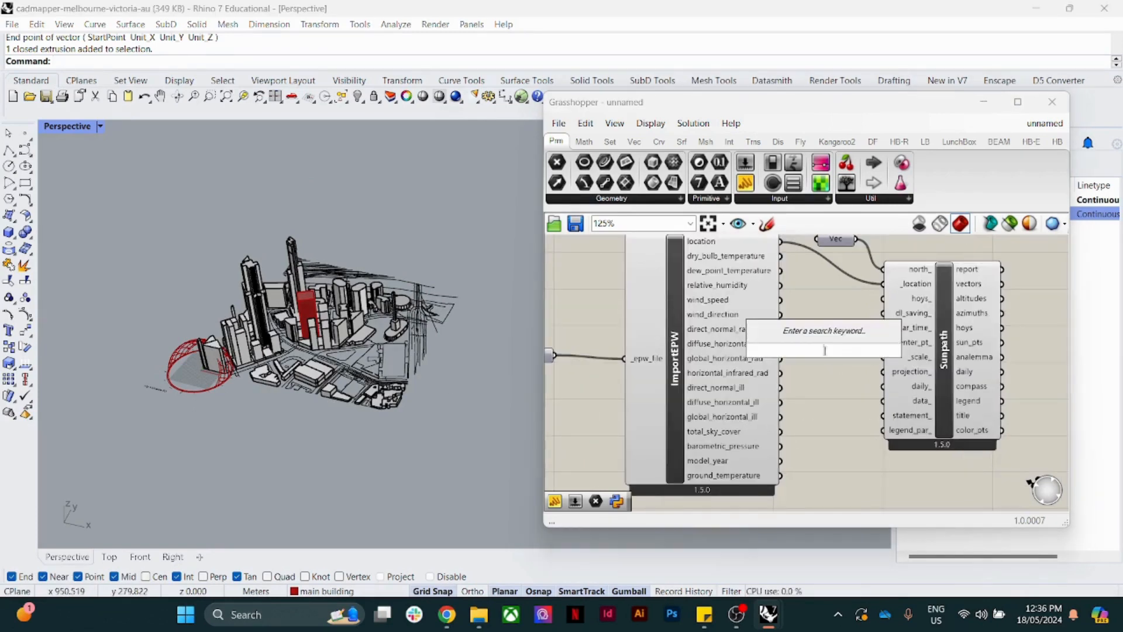
type("poi")
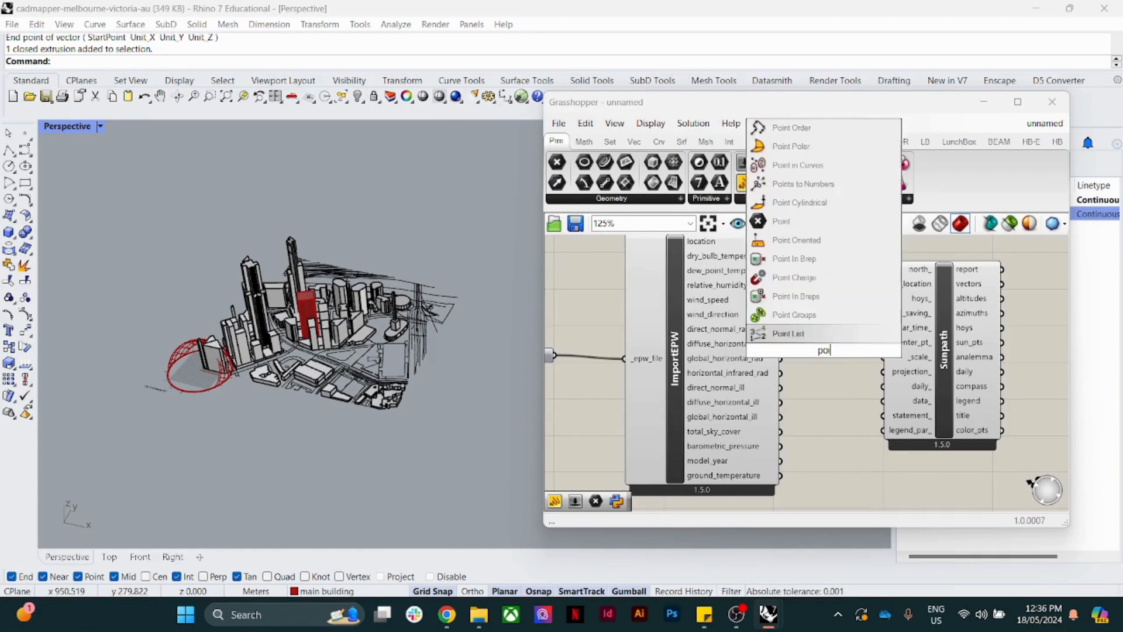
left_click(819, 221)
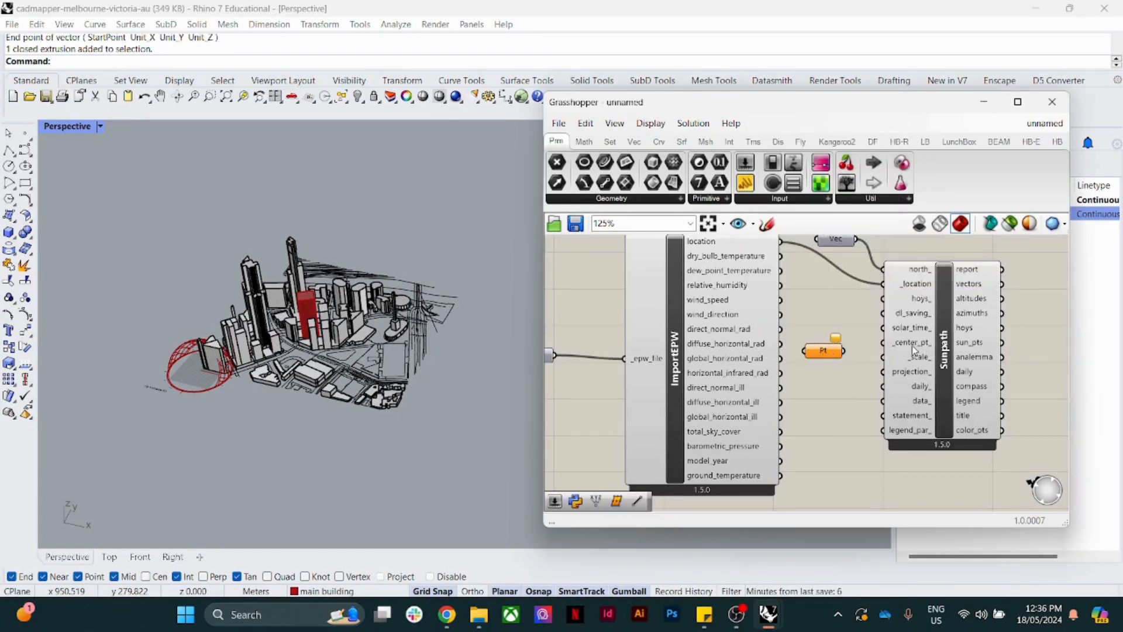
Step: Set one point in the Point parameter at the middle of the red main building's footprint in the Top view, about x 262, y 257
right_click(822, 352)
left_click(868, 490)
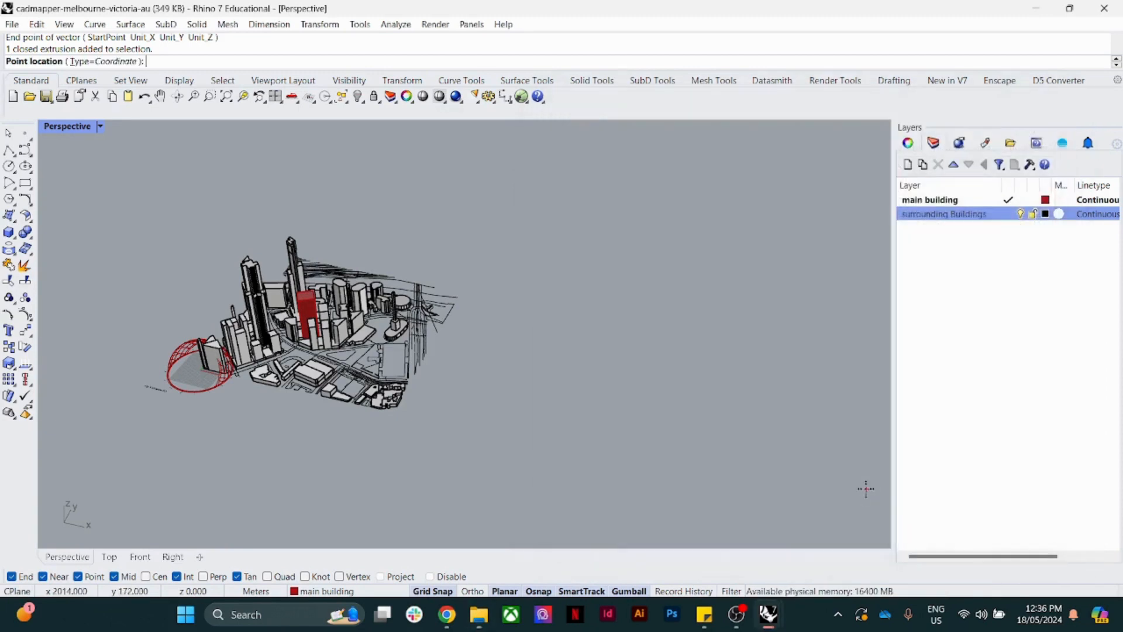
double_click(54, 131)
scroll(305, 222, "up", 5)
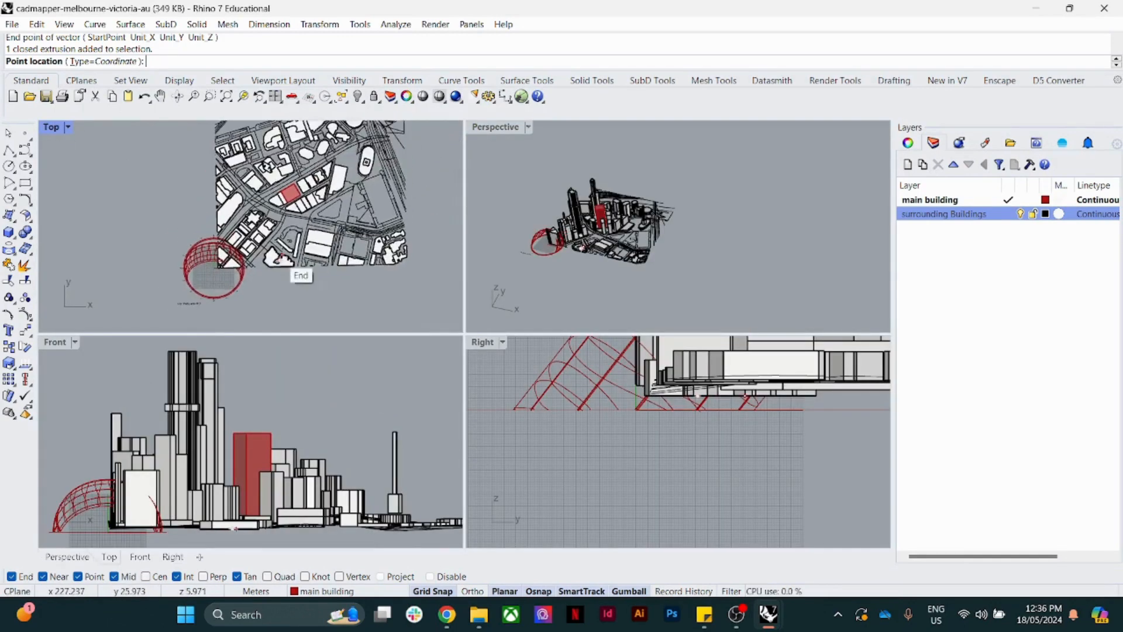
scroll(280, 228, "up", 4)
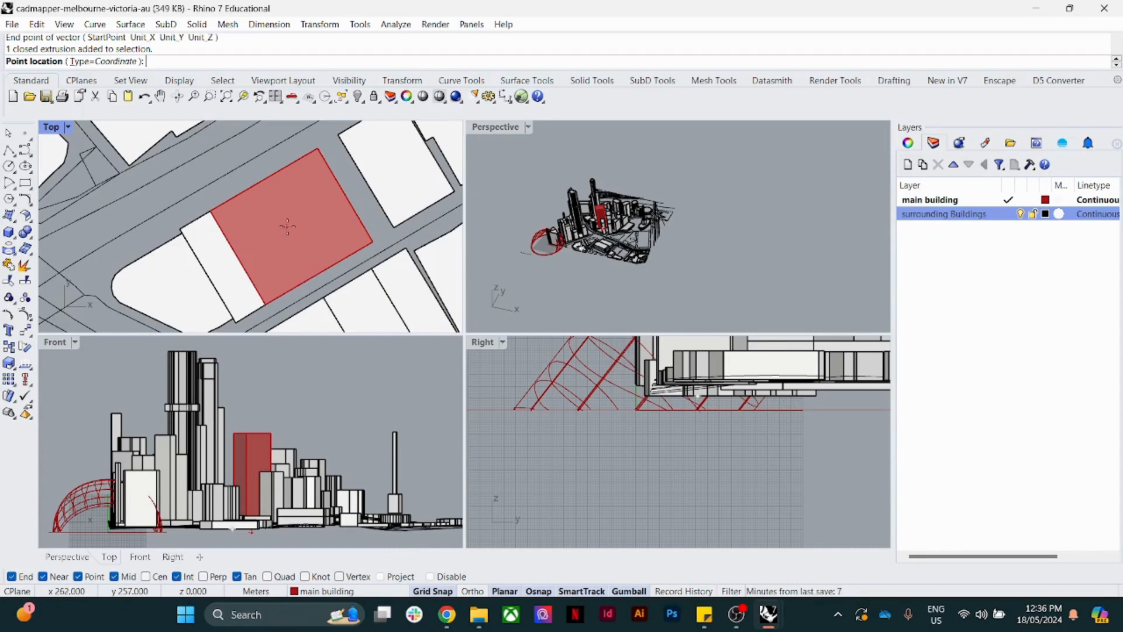
left_click(287, 225)
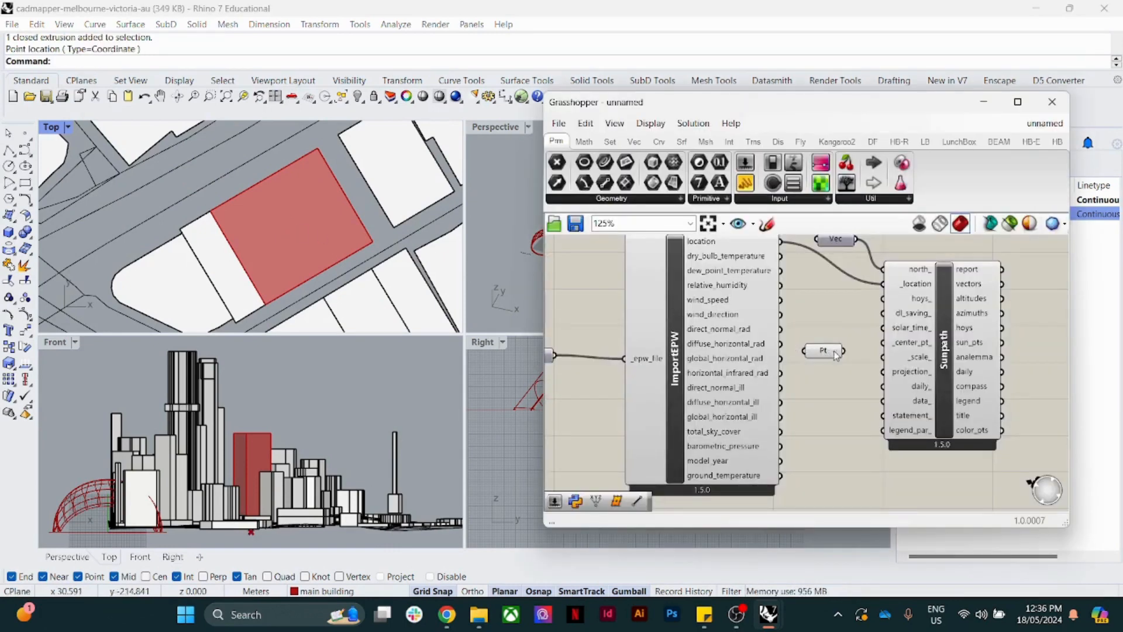
Step: Connect the Point parameter to Sunpath's _center_pt_ input and move the parameter up slightly to line up with it
left_click_drag(845, 352, 883, 343)
scroll(213, 195, "down", 4)
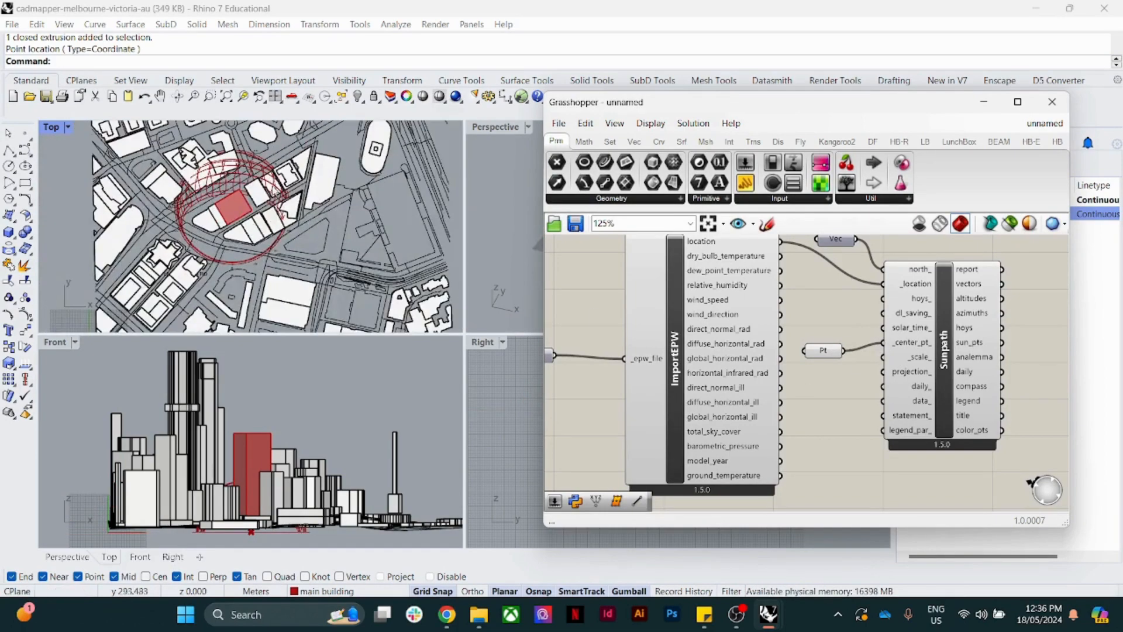
scroll(212, 194, "up", 2)
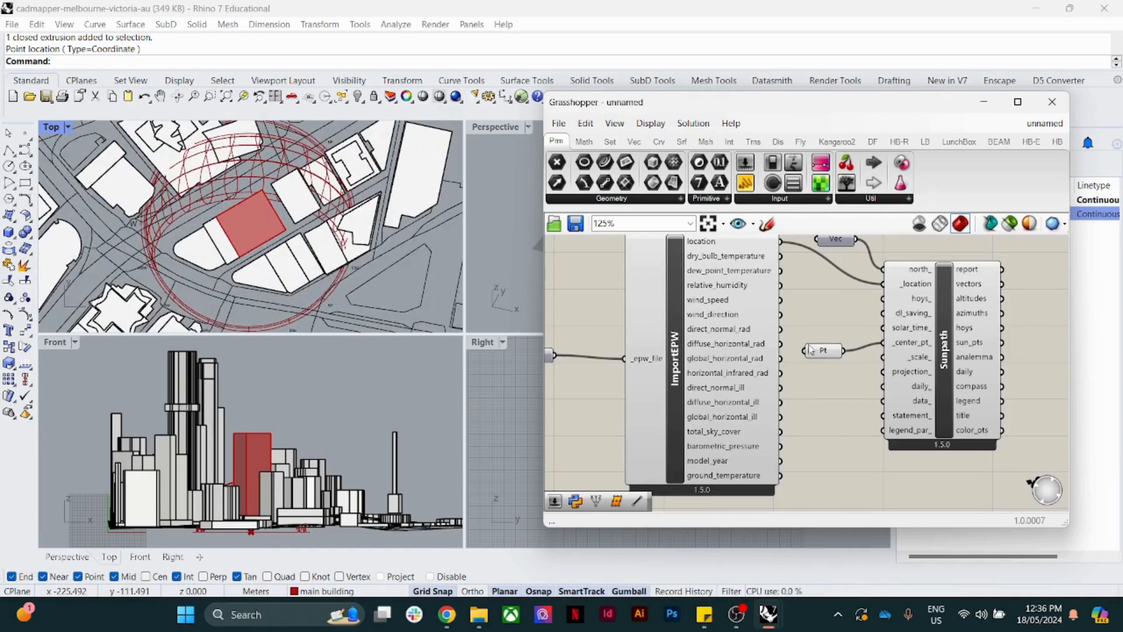
left_click_drag(819, 350, 817, 336)
left_click(831, 379)
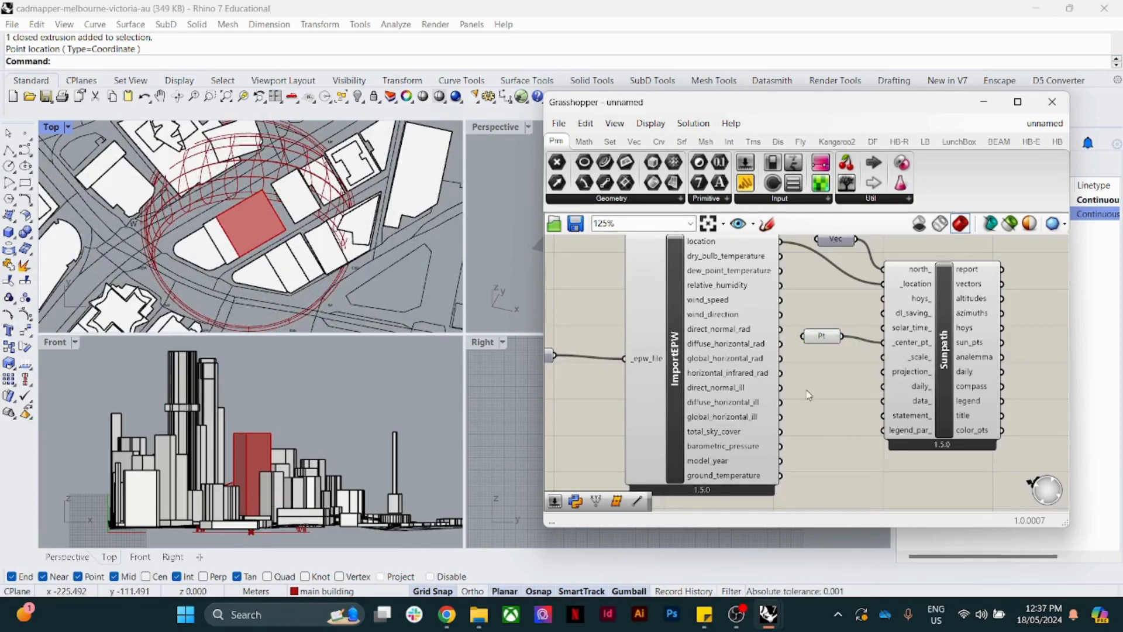
Step: Add a number slider ranging from 1 to 15 below the Point parameter and check its minimum and maximum values
double_click(836, 395)
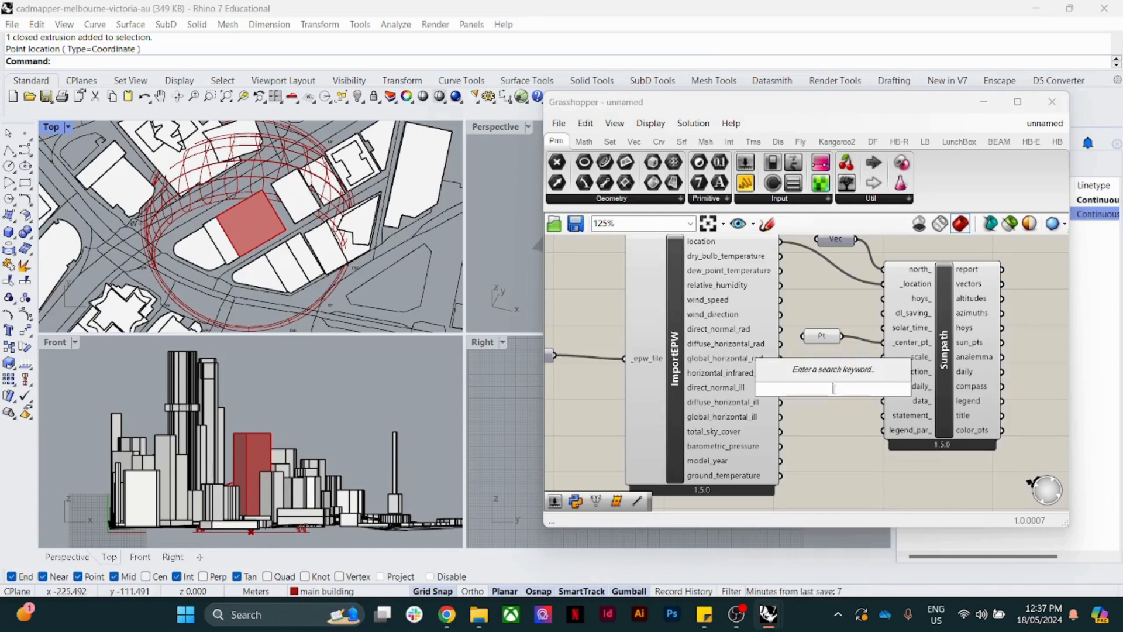
type("1")
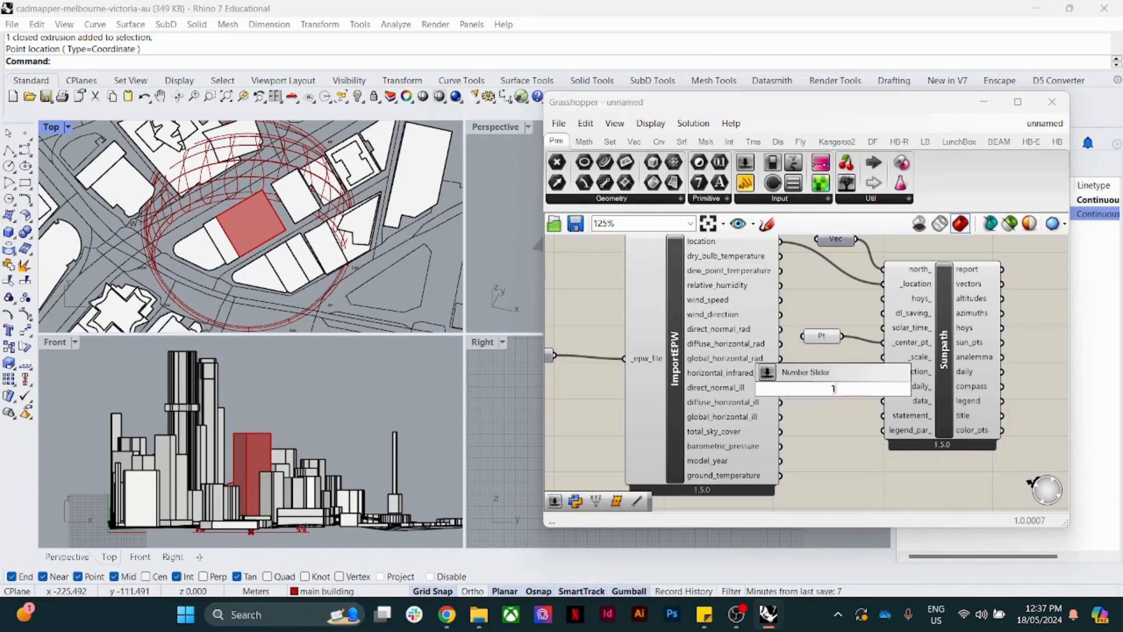
type("..15")
key("Return")
mouse_move(812, 389)
left_mouse_down()
mouse_move(898, 391)
mouse_move(810, 392)
left_mouse_up()
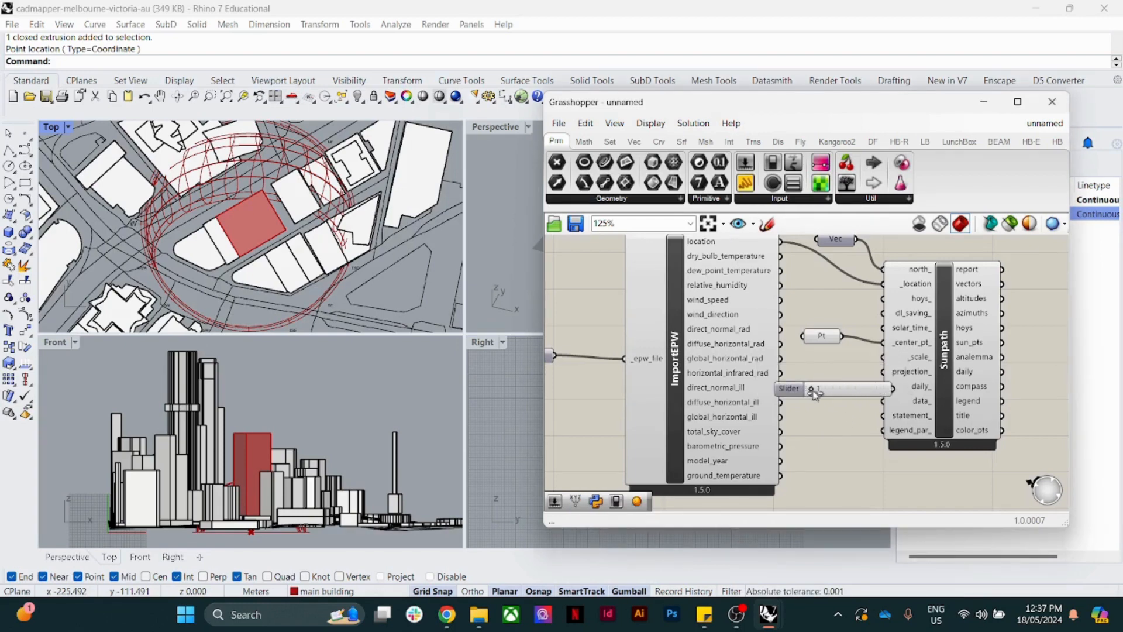
right_click(814, 390)
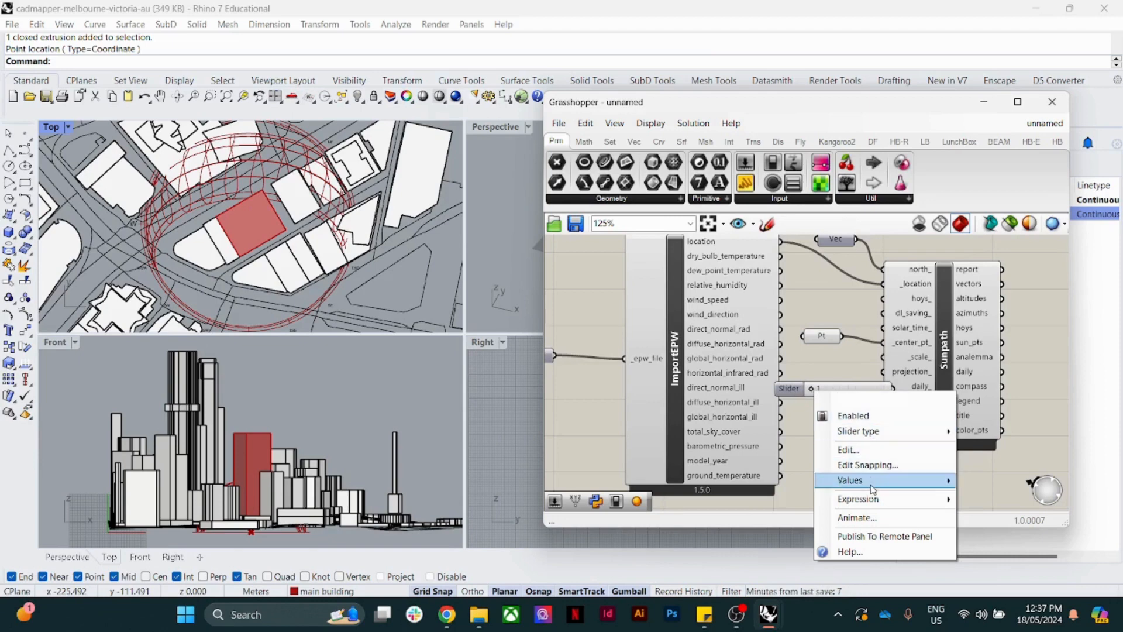
mouse_move(872, 487)
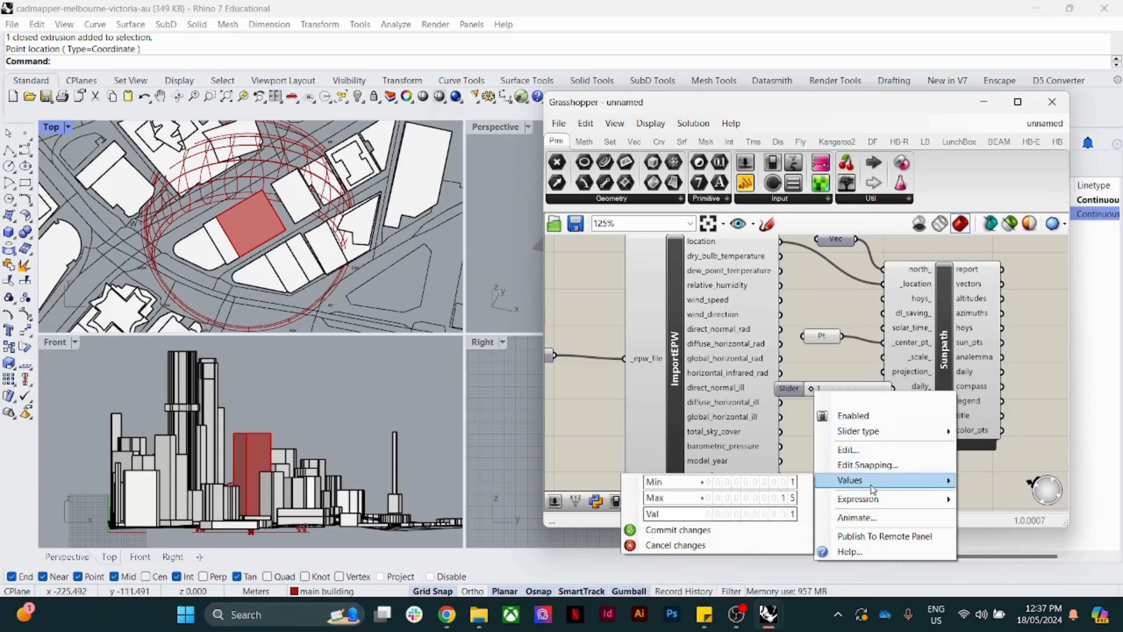
left_click(802, 421)
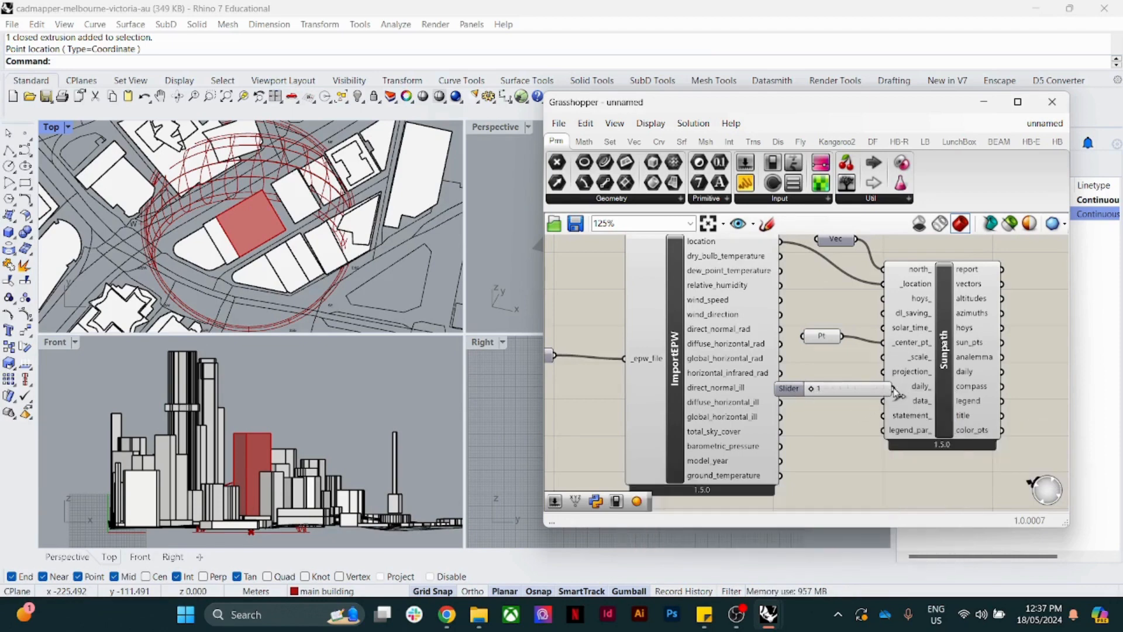
Step: Move Sunpath further from ImportEPW, connect the slider to its _scale_ input and set the scale to 4
left_click_drag(904, 361, 955, 364)
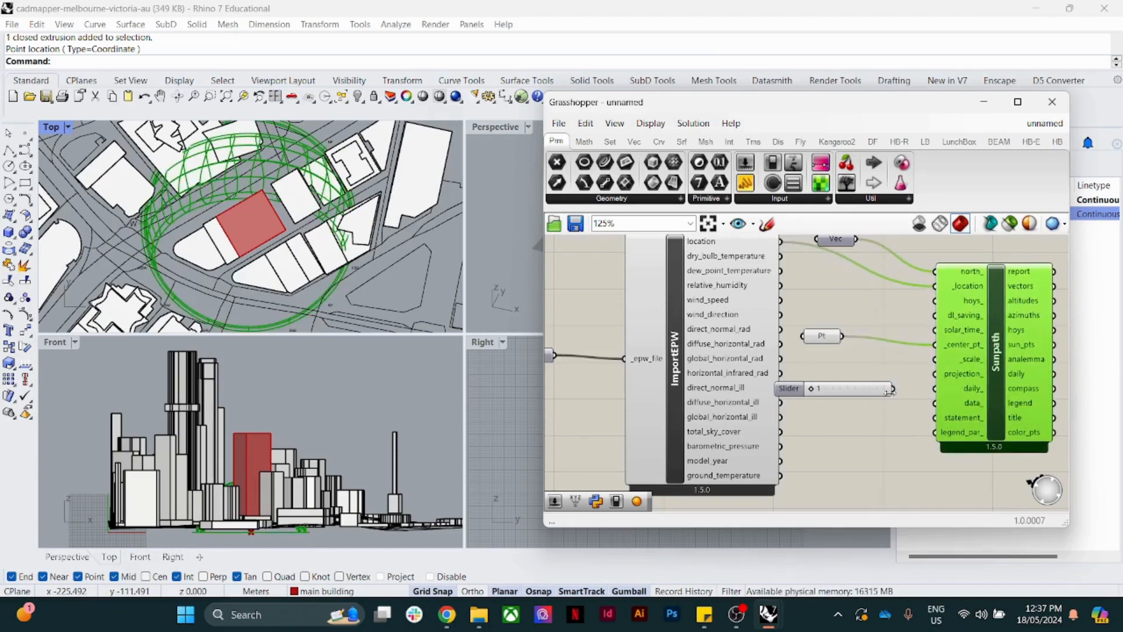
left_click_drag(894, 389, 933, 361)
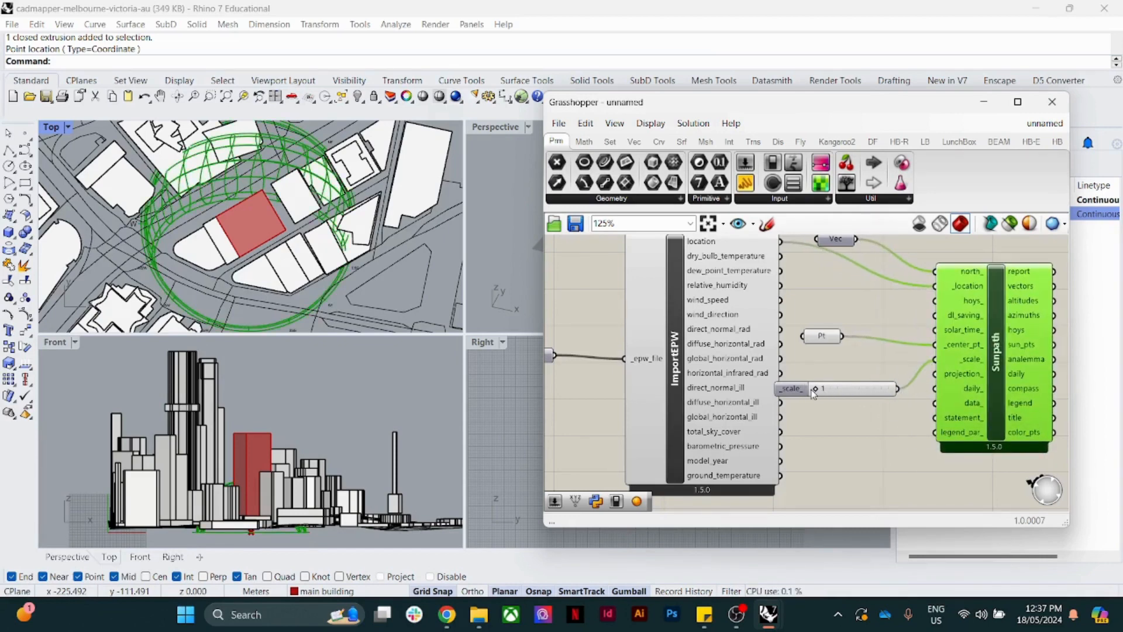
left_click_drag(817, 391, 831, 390)
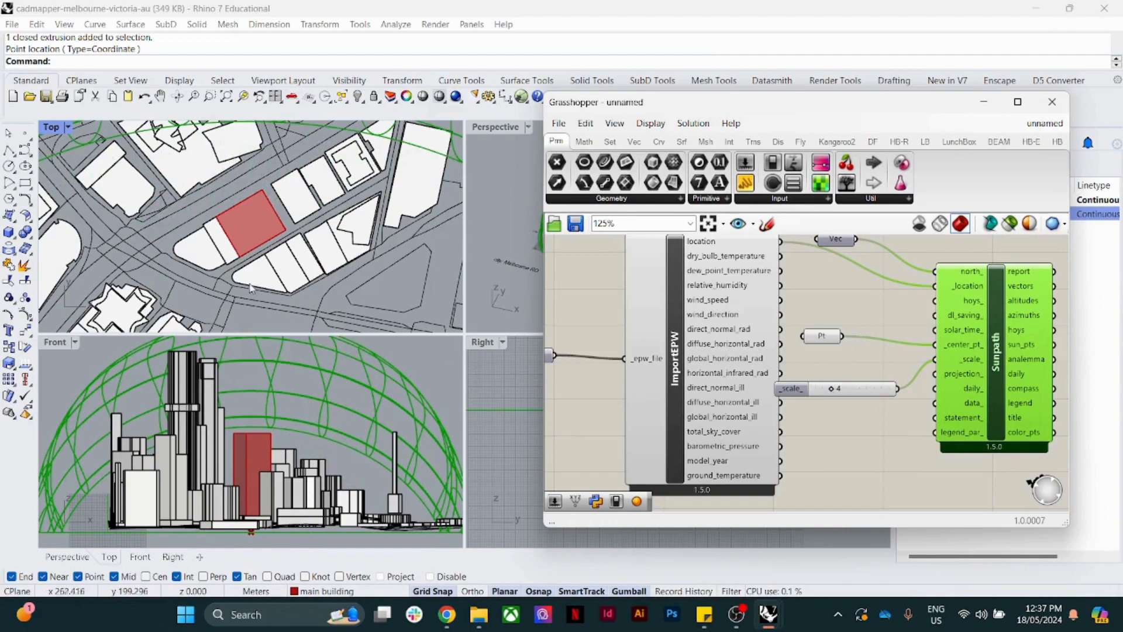
Step: Examine from several angles in the Perspective view how the scaled sun path encloses the city model and the main building
scroll(245, 281, "down", 3)
double_click(495, 127)
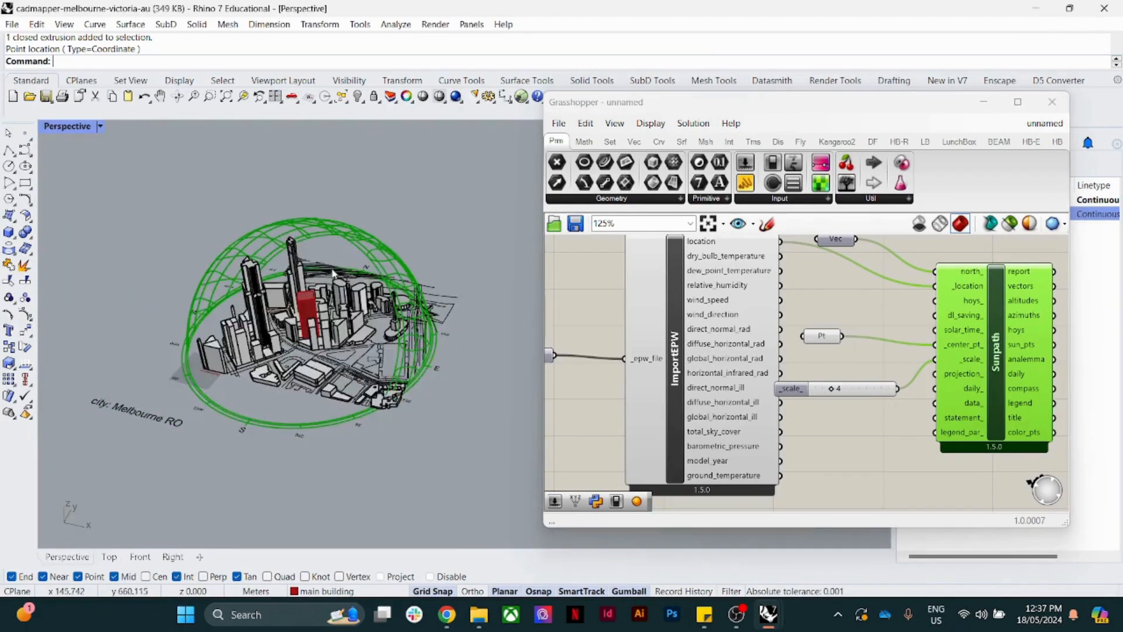
scroll(326, 268, "down", 3)
scroll(327, 267, "up", 3)
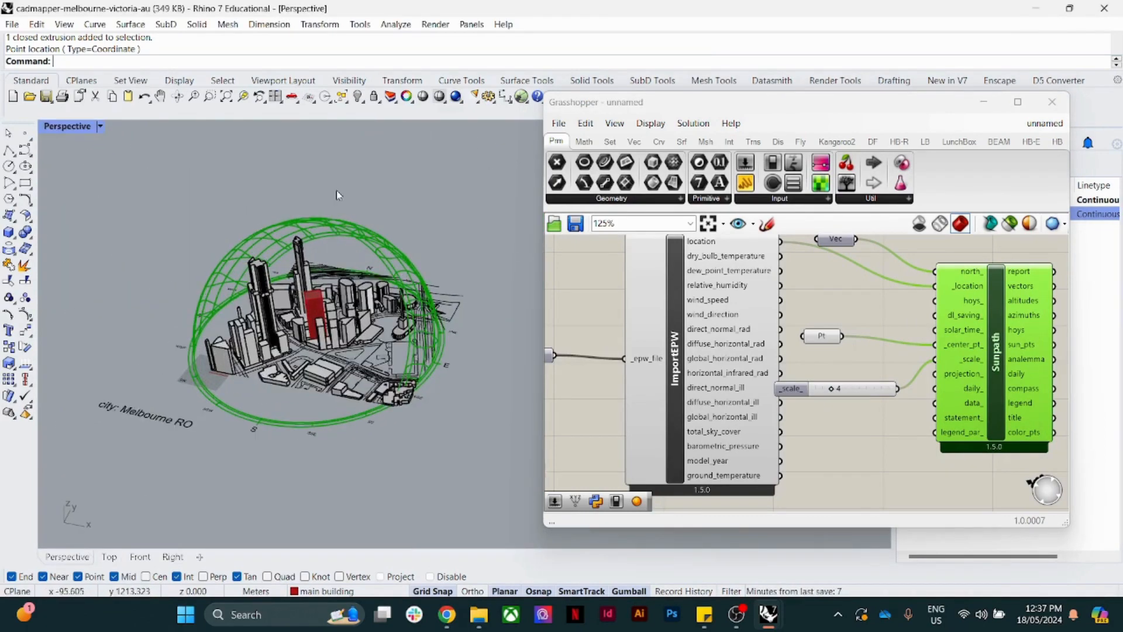
left_click(863, 448)
scroll(328, 287, "up", 2)
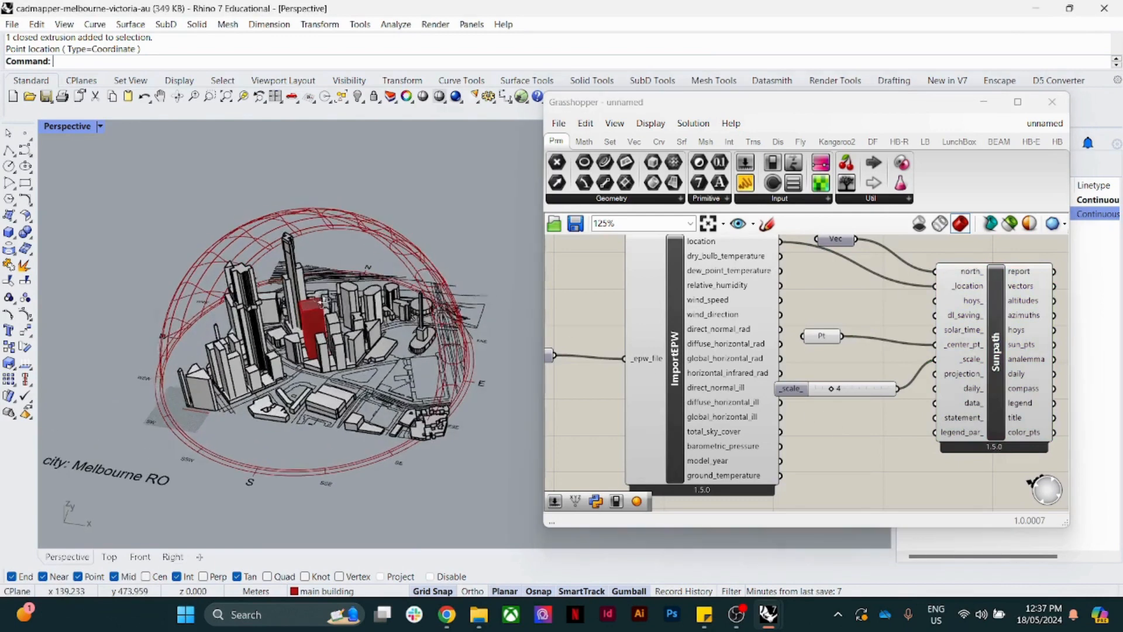
right_click_drag(315, 289, 325, 298)
mouse_move(830, 390)
left_mouse_down()
mouse_move(847, 391)
mouse_move(832, 391)
left_mouse_up()
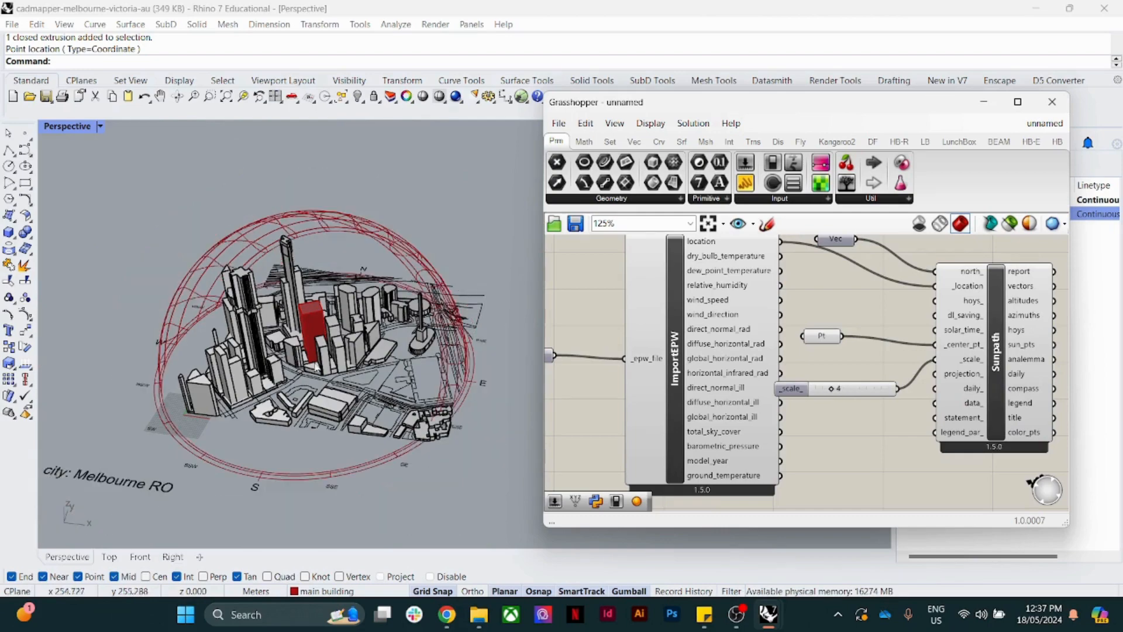
right_click_drag(419, 297, 257, 279)
scroll(349, 286, "up", 4)
scroll(251, 280, "down", 6)
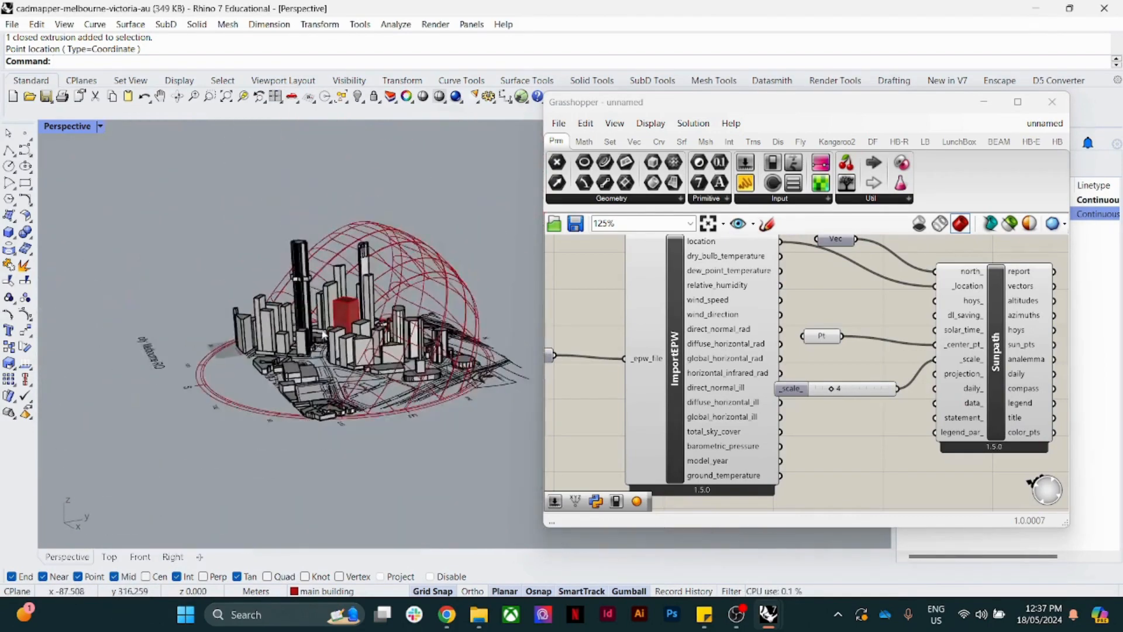
right_click_drag(170, 287, 368, 356)
scroll(367, 356, "up", 5)
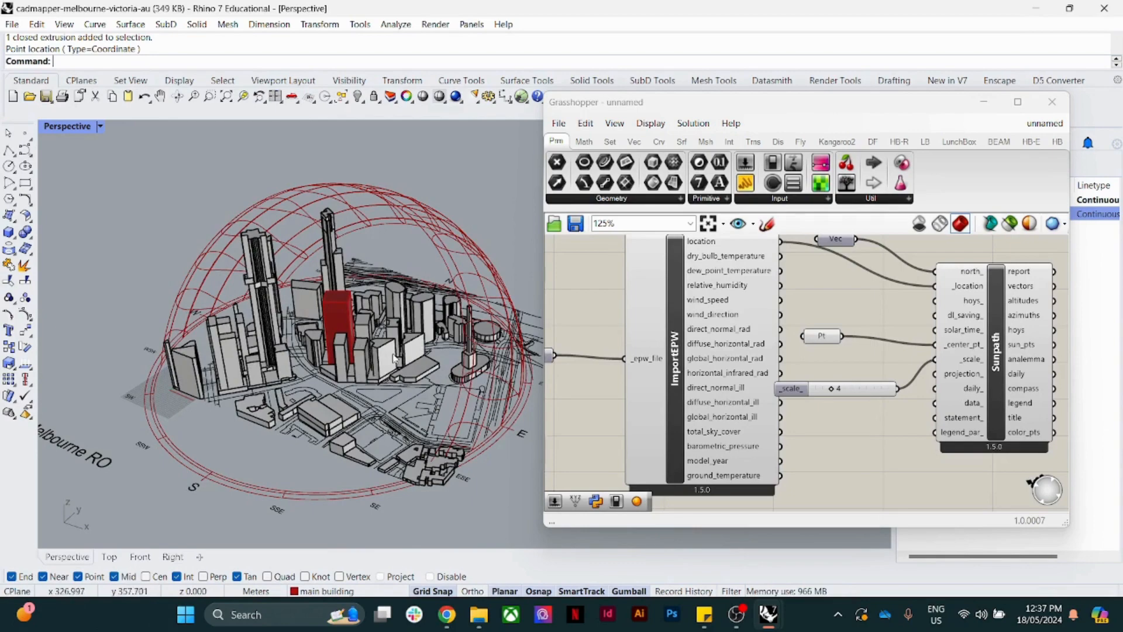
right_click_drag(350, 376, 392, 234)
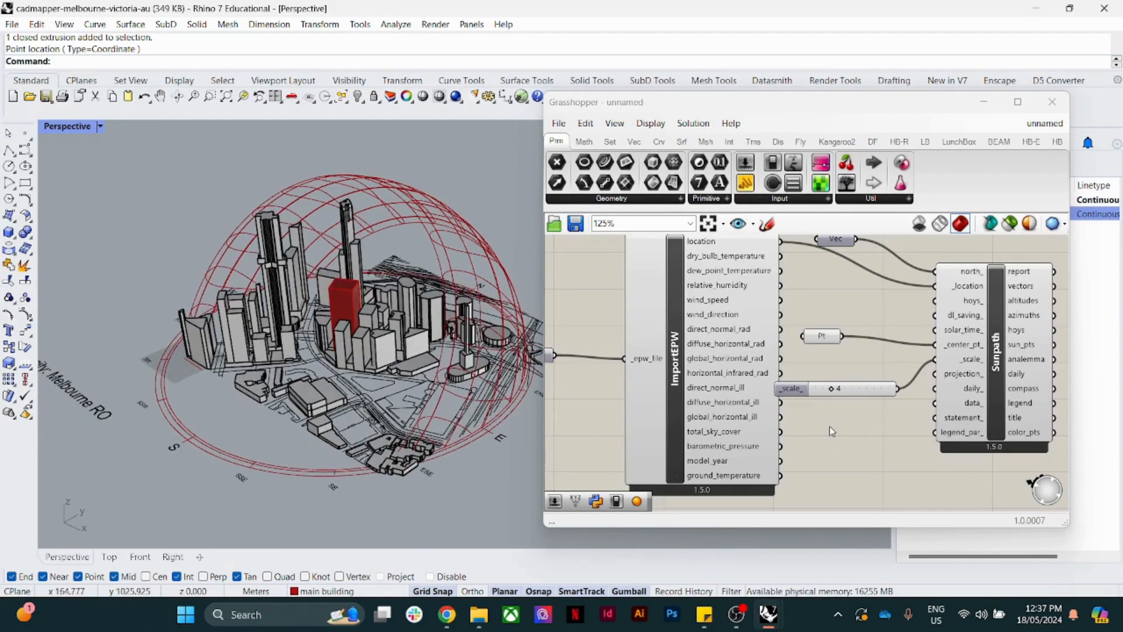
Step: Add a Sphere component beside Sunpath and connect the sun_pts output to its B input
scroll(829, 427, "down", 3)
right_click_drag(826, 432, 750, 425)
scroll(918, 362, "up", 4)
right_click_drag(921, 389, 825, 377)
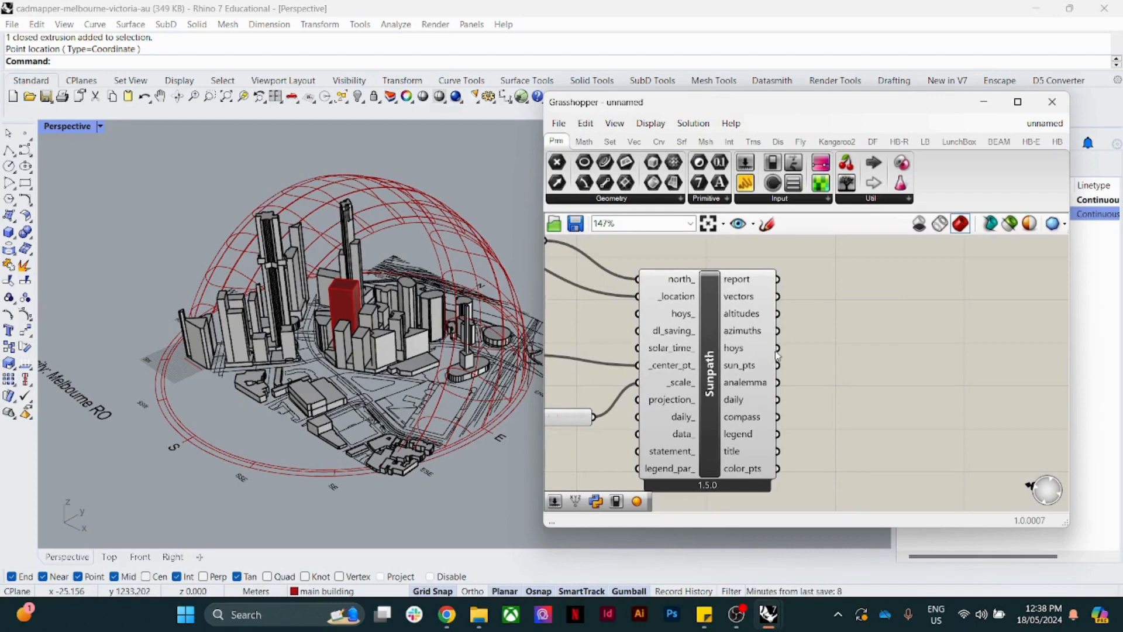
scroll(826, 364, "down", 2)
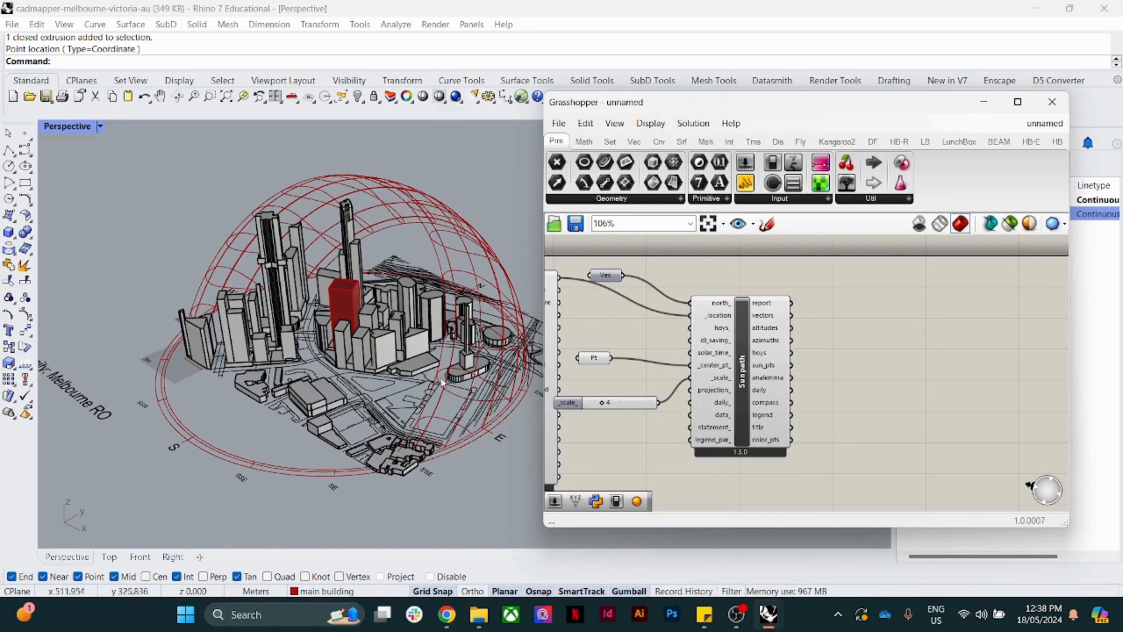
double_click(843, 362)
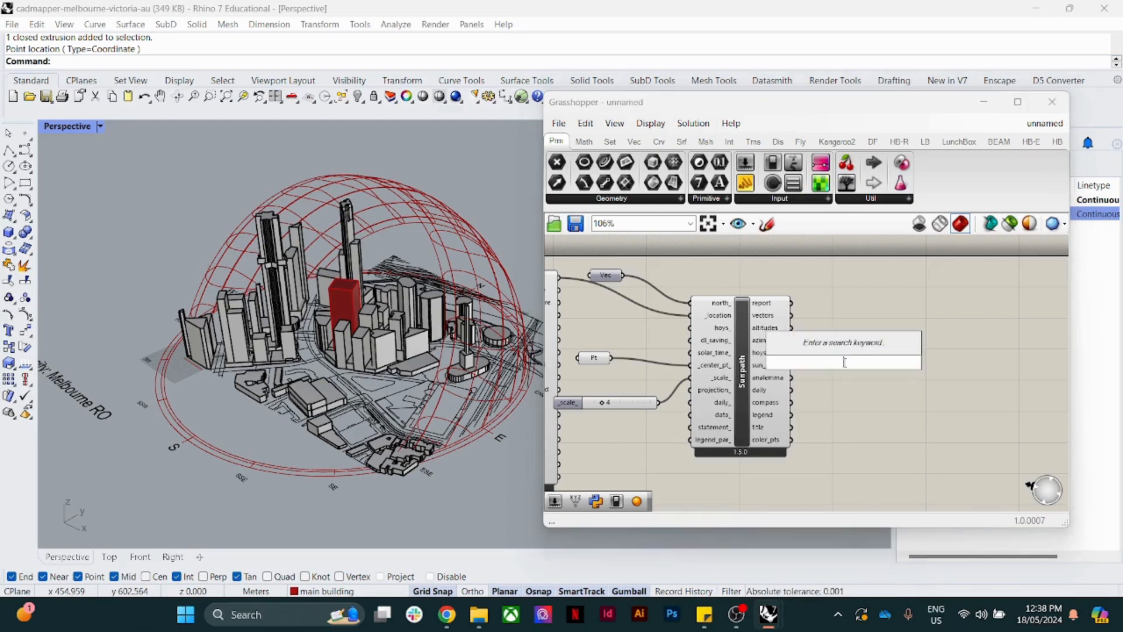
type("sp")
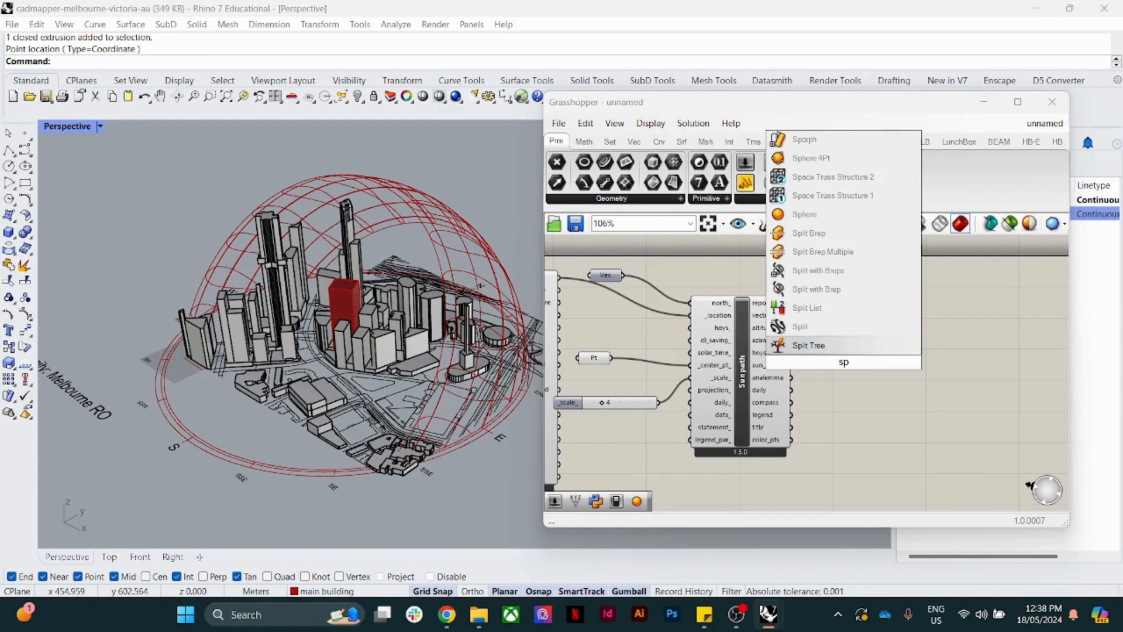
left_click(805, 215)
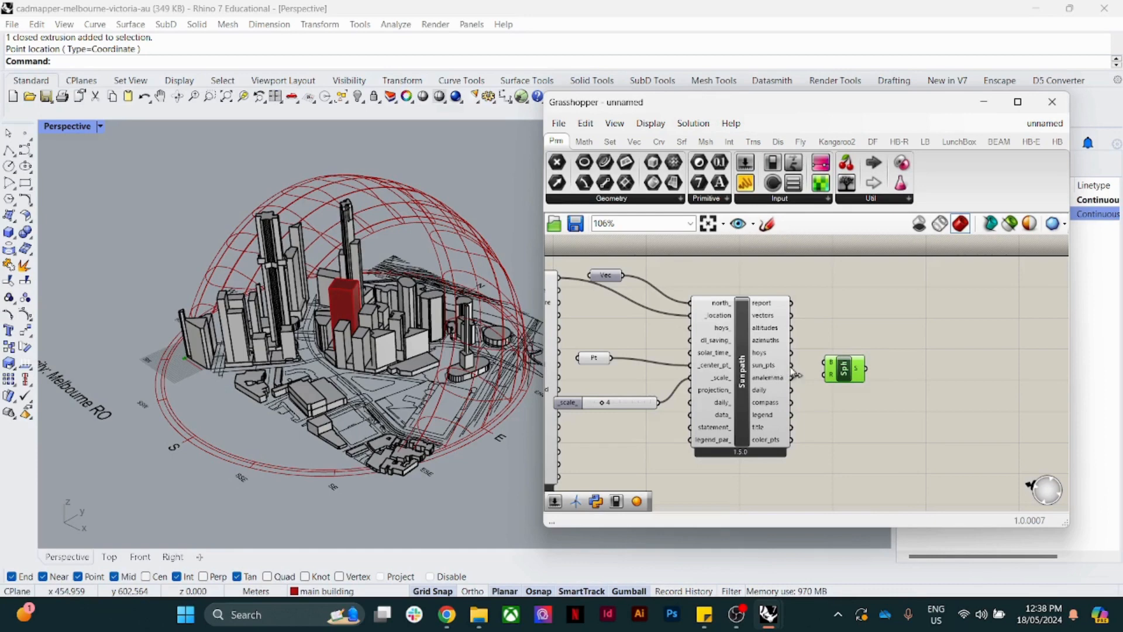
left_click_drag(792, 365, 828, 364)
Step: Toggle the Sphere component's enabled state and its B input's Principal option, and delete the component from the canvas
right_click(841, 370)
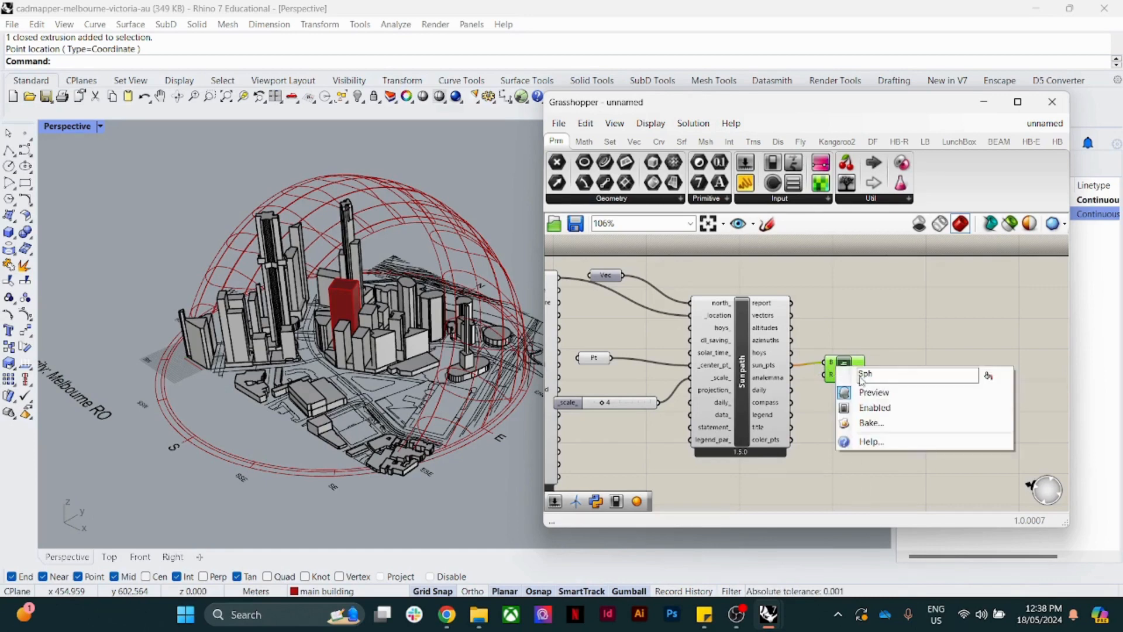
left_click(876, 401)
right_click(828, 370)
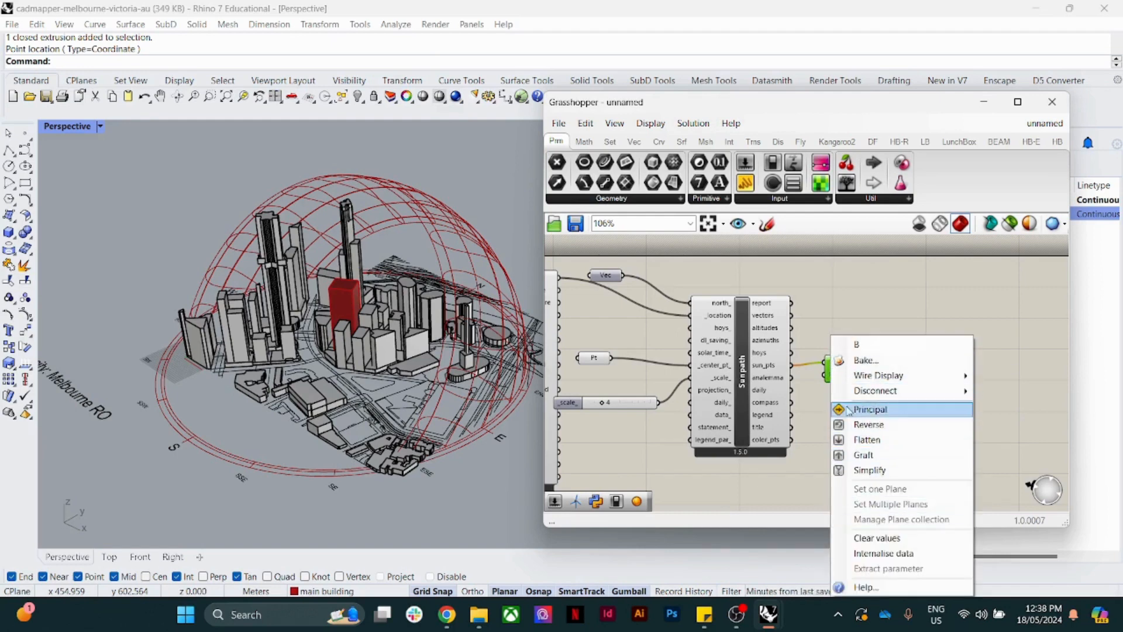
left_click(870, 409)
right_click(840, 361)
left_click(821, 414)
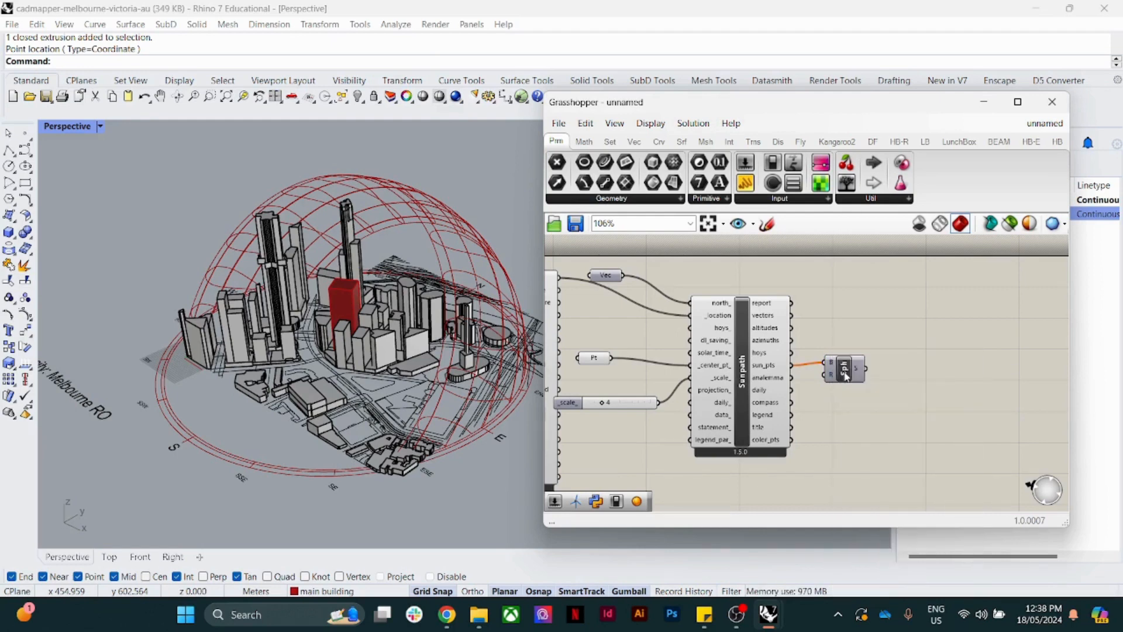
right_click(844, 372)
left_click(882, 411)
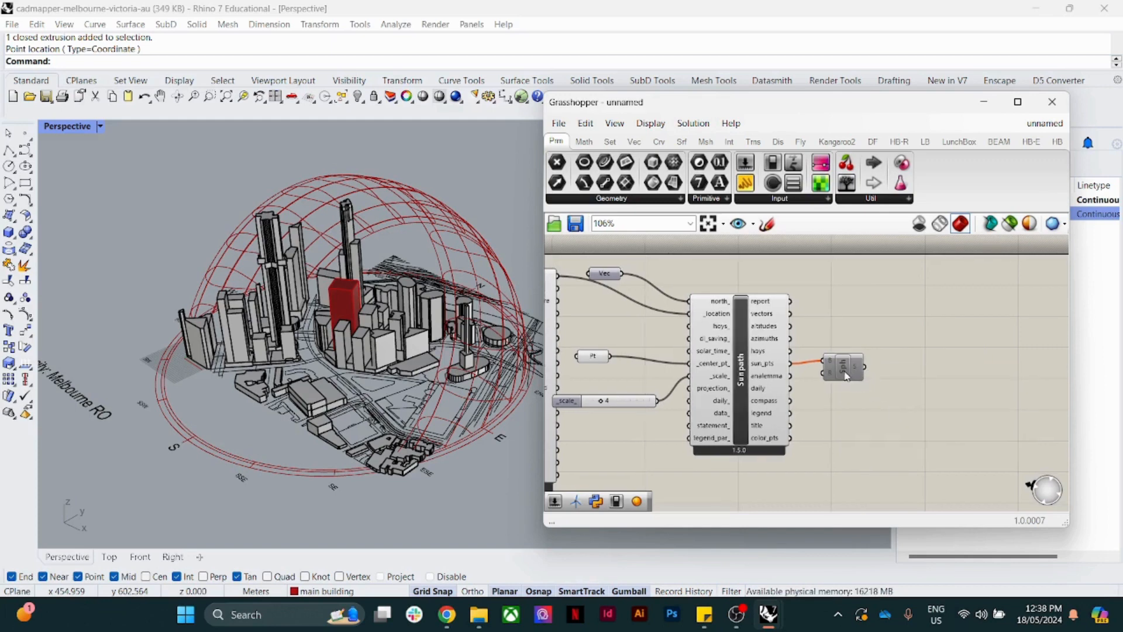
right_click(849, 373)
left_click(882, 410)
right_click(846, 370)
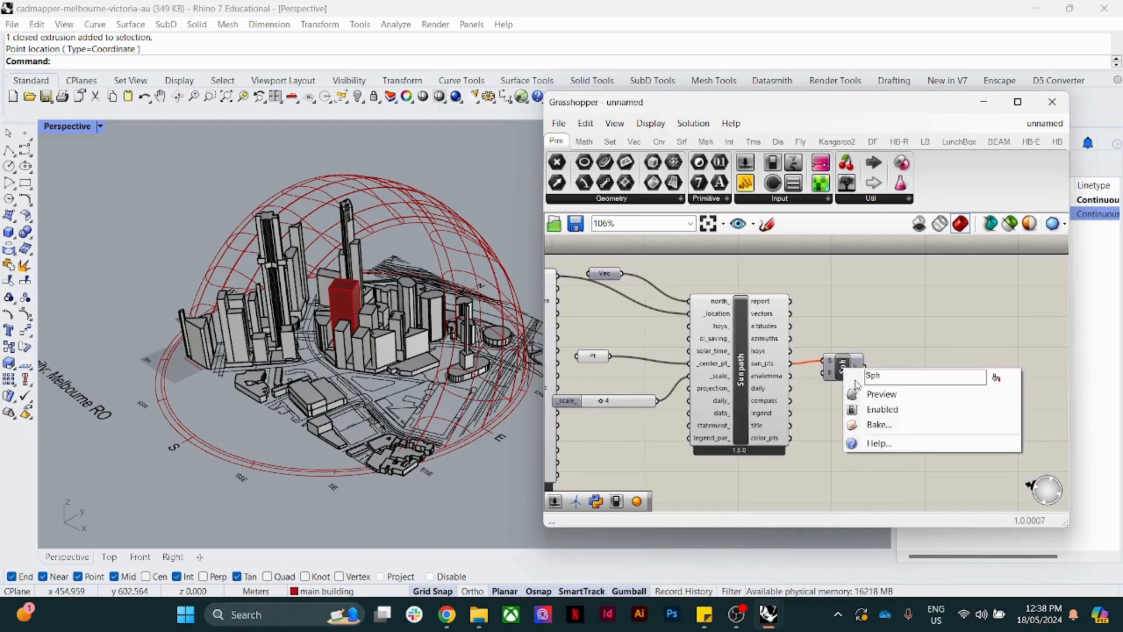
left_click(881, 409)
right_click(842, 367)
left_click(875, 407)
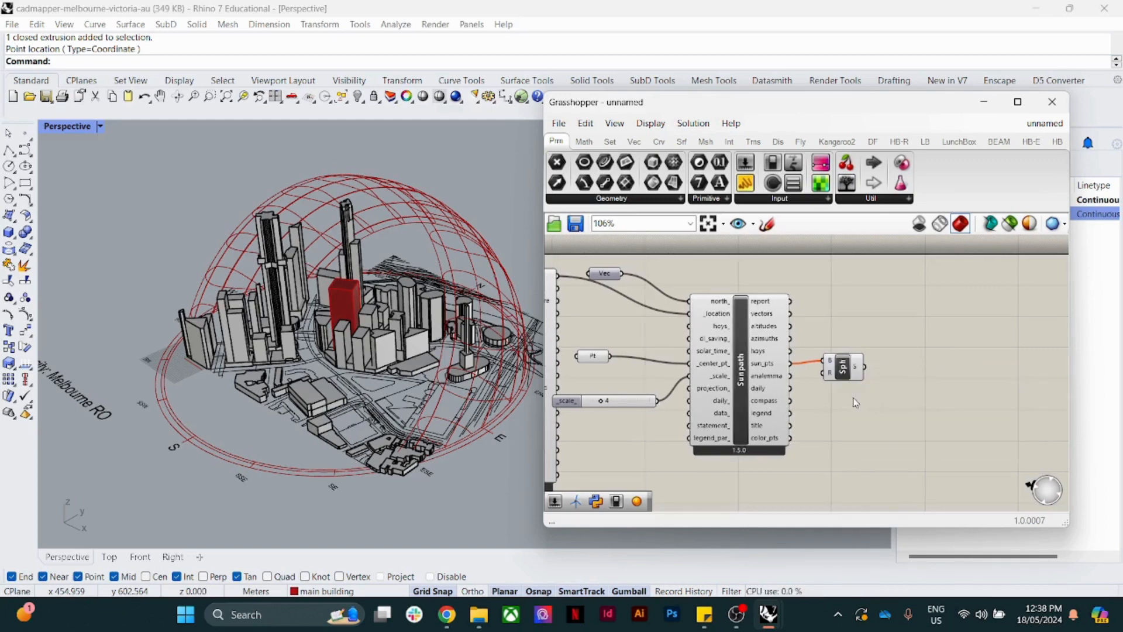
left_click(847, 373)
key("Delete")
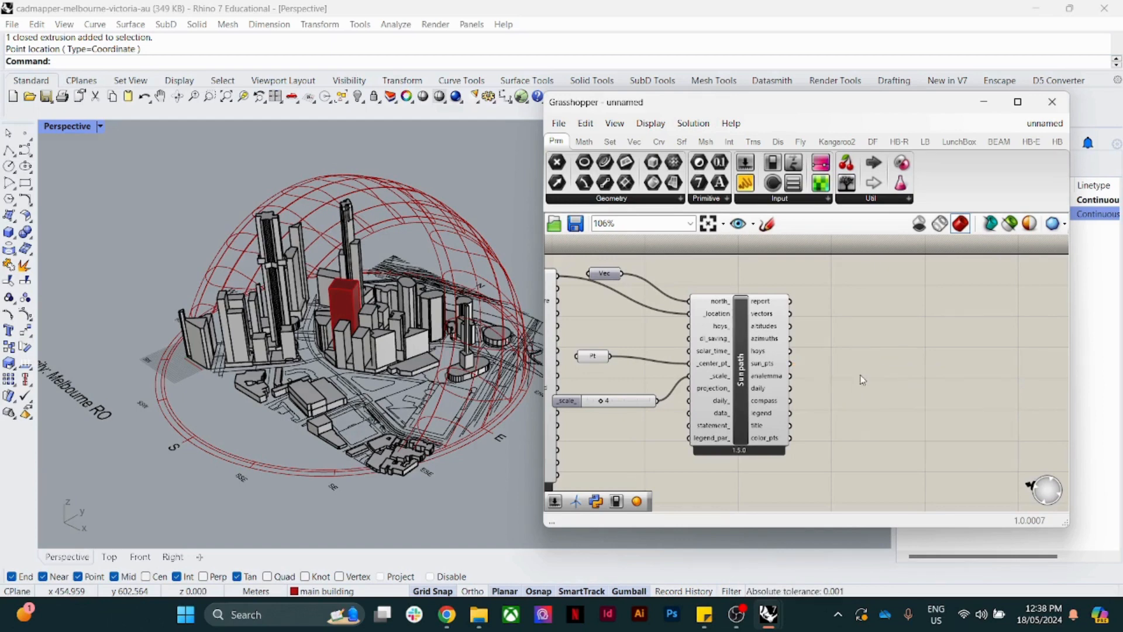
scroll(845, 377, "down", 3)
right_click_drag(844, 377, 885, 330)
scroll(770, 396, "up", 4)
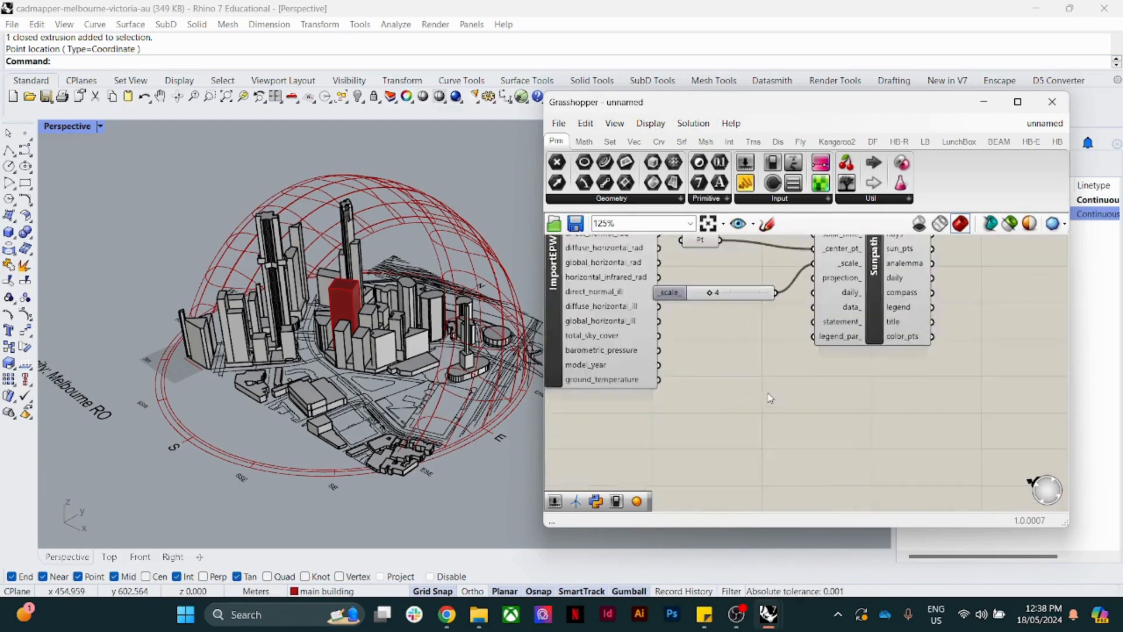
right_click_drag(768, 396, 817, 362)
double_click(783, 409)
type("ana")
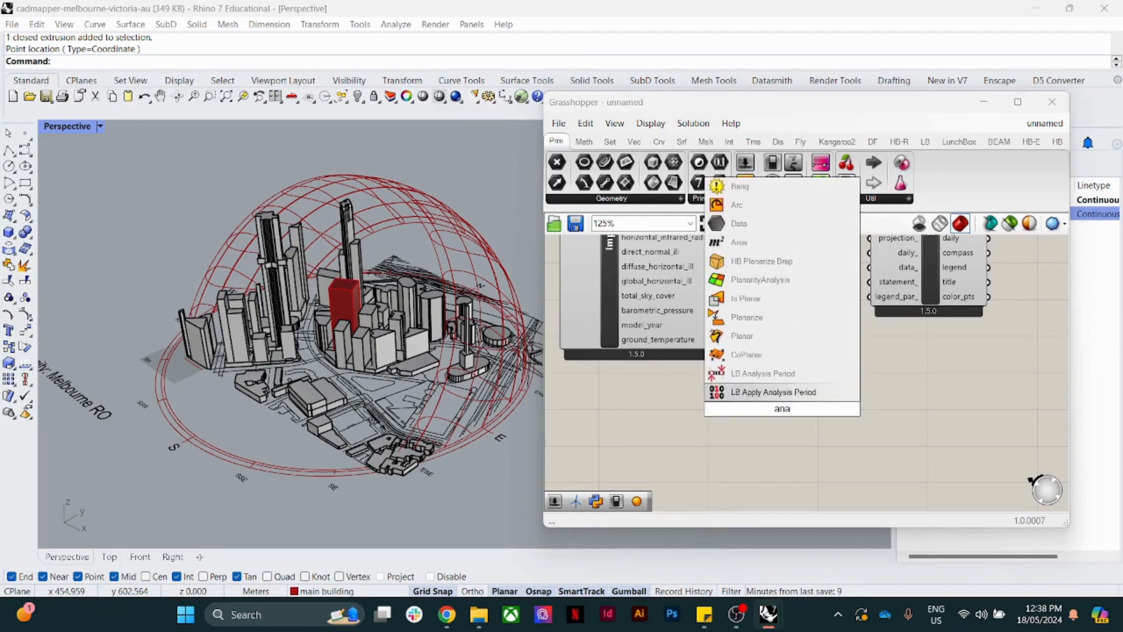
left_click(767, 392)
left_click(785, 414)
scroll(783, 414, "down", 3)
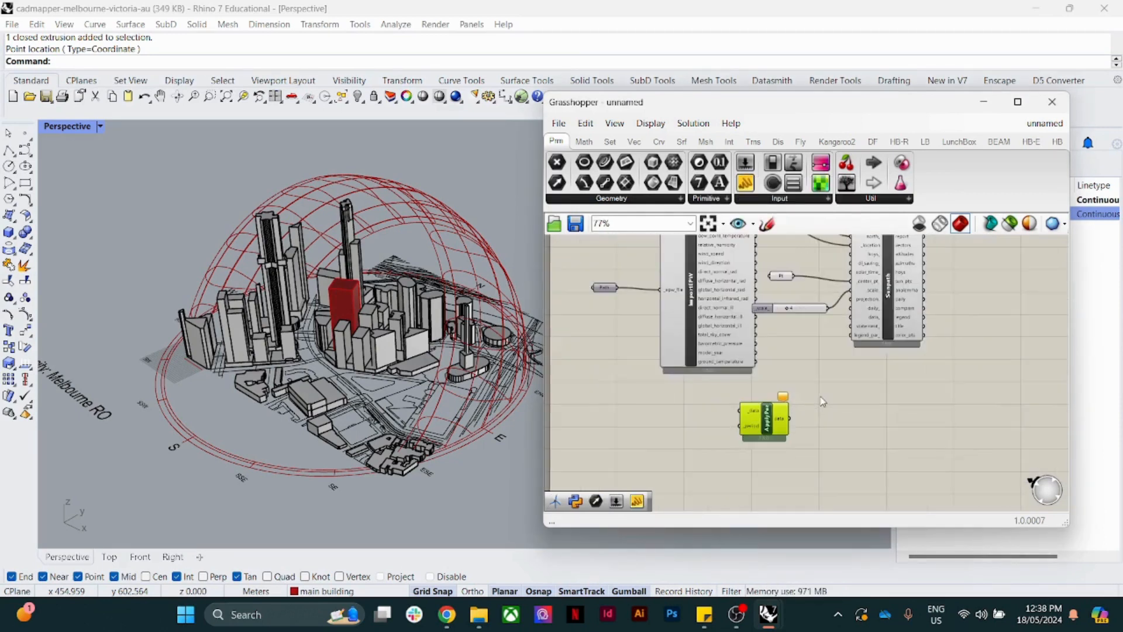
key("Delete")
Step: Search for components matching "ana" in the empty canvas area below ImportEPW
double_click(765, 418)
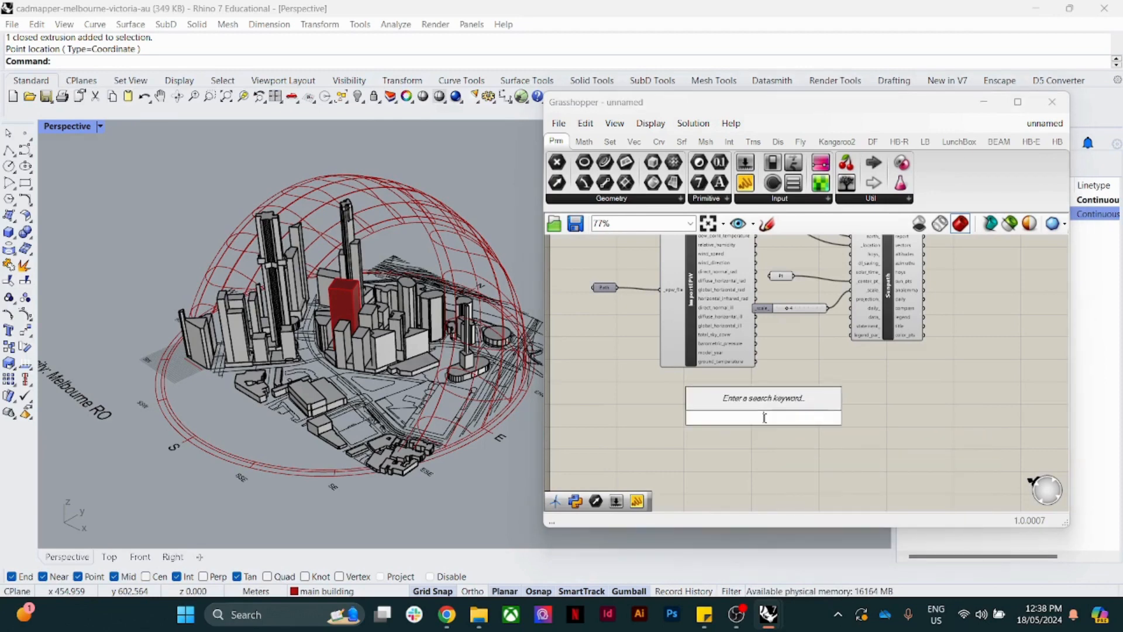
type("ana")
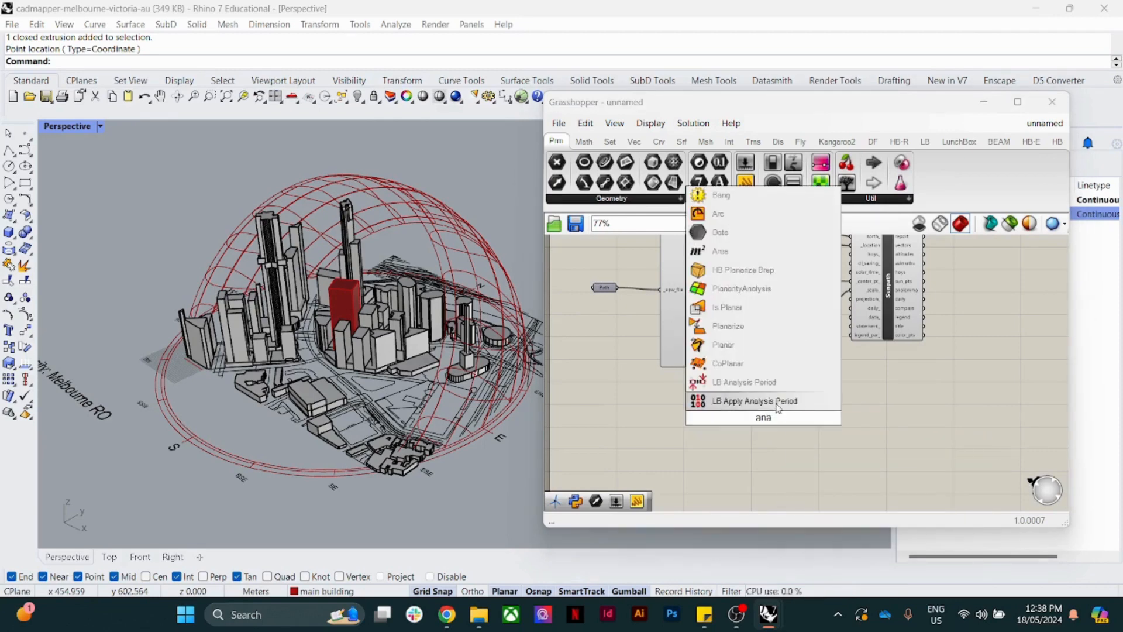
Step: Place an LB Analysis Period component on the canvas below the ImportEPW and Sunpath components
left_click(770, 387)
left_click_drag(772, 429, 785, 429)
left_click(852, 402)
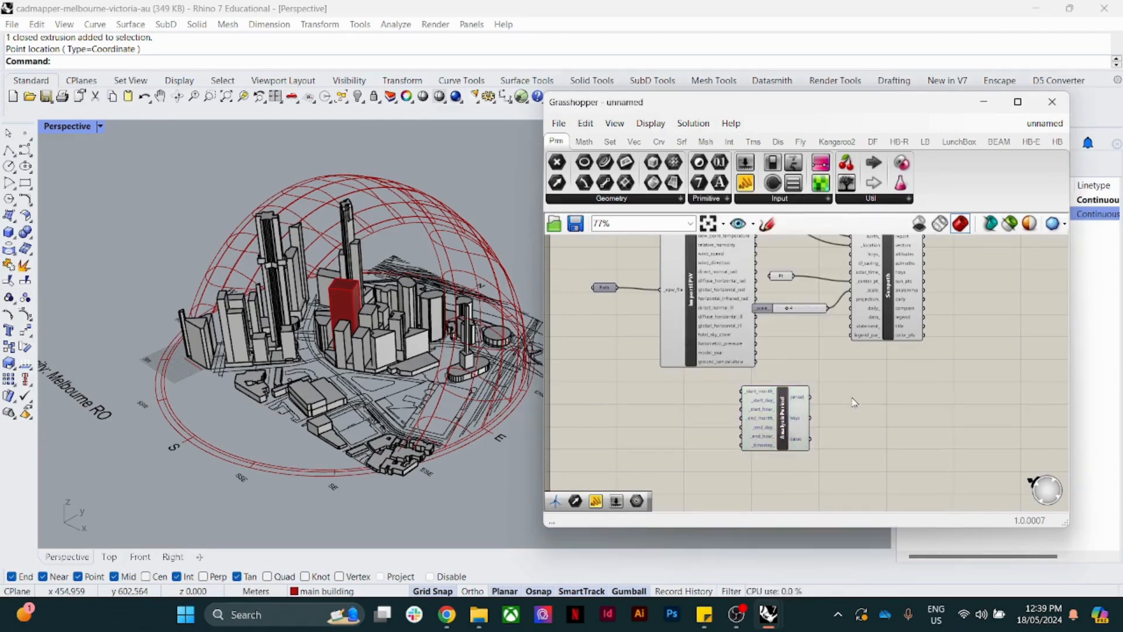
scroll(844, 386, "down", 3)
scroll(830, 375, "up", 3)
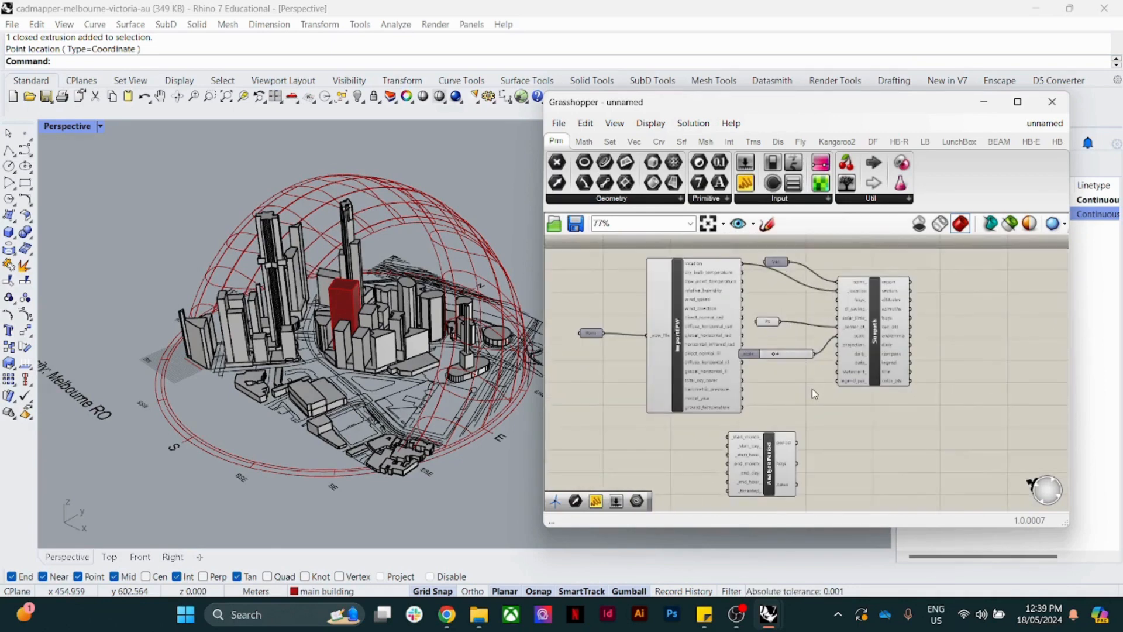
left_click_drag(771, 466, 767, 401)
scroll(767, 400, "up", 3)
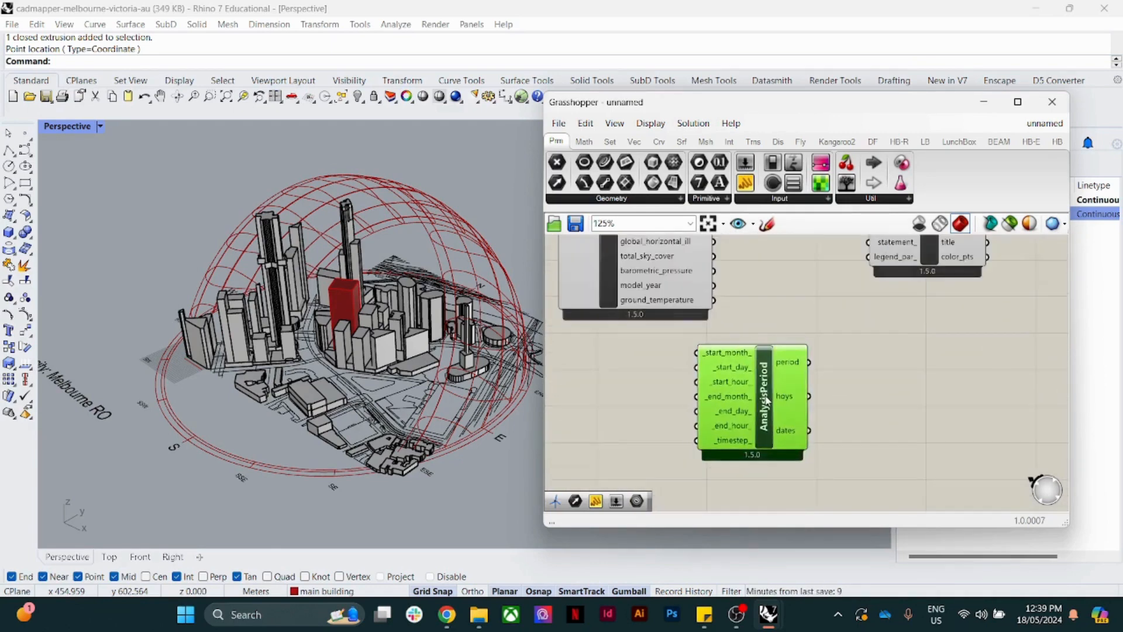
Step: Add a number slider set to 22 beside the inputs of the AnalysisPeriod component
left_click(673, 409)
right_click_drag(672, 408, 787, 394)
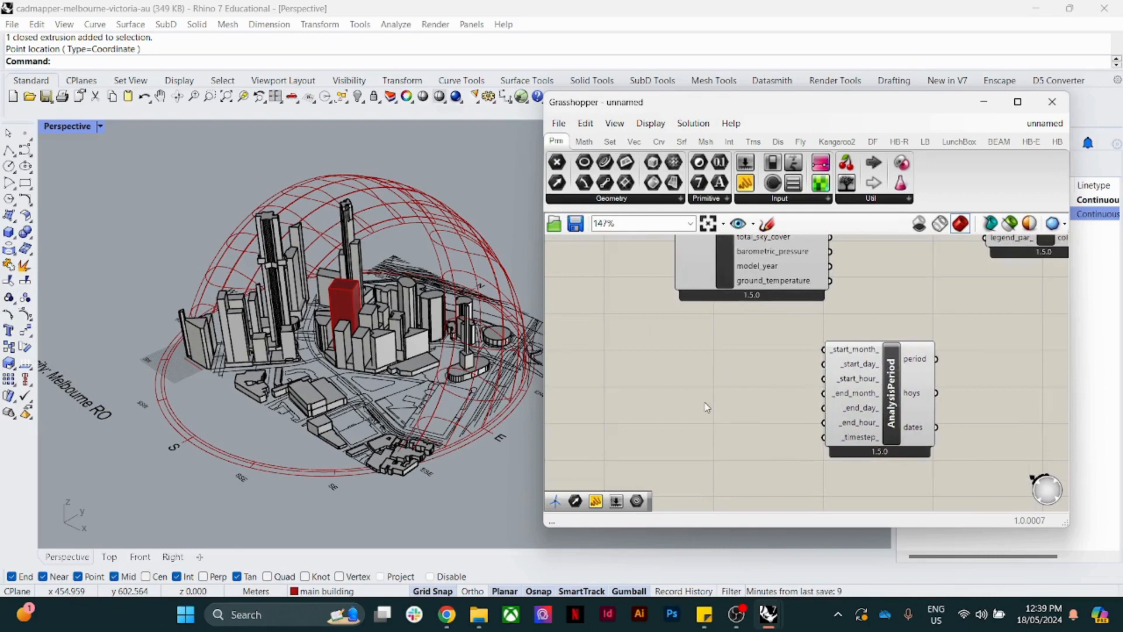
scroll(705, 404, "down", 2)
right_click_drag(708, 405, 759, 387)
scroll(731, 385, "up", 2)
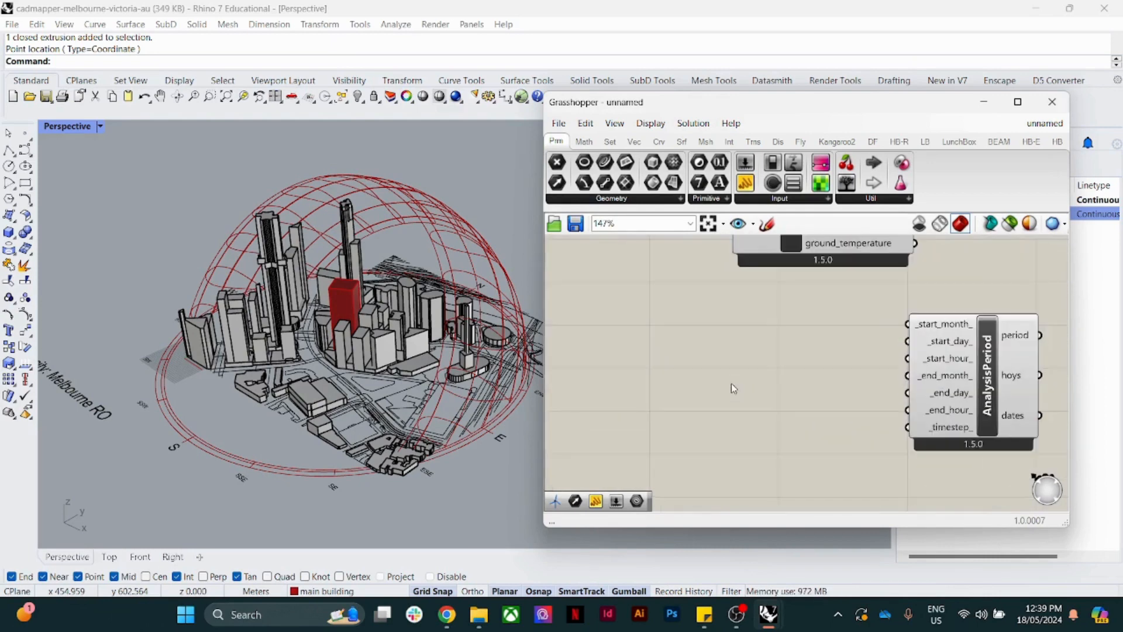
double_click(721, 345)
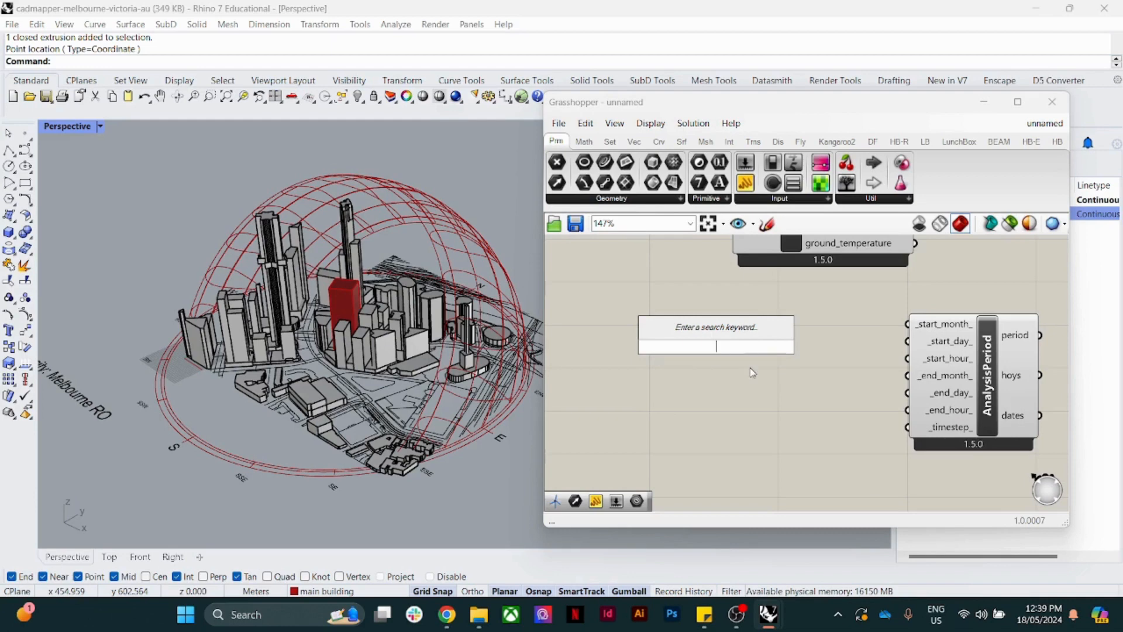
left_click(753, 373)
double_click(715, 345)
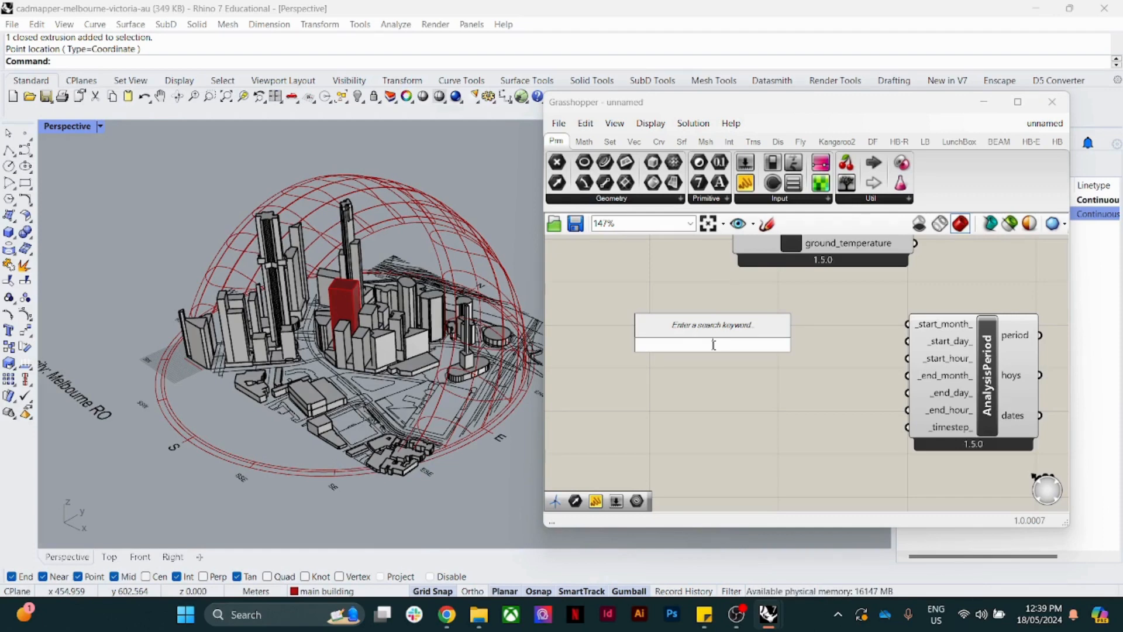
type("21")
key("Return")
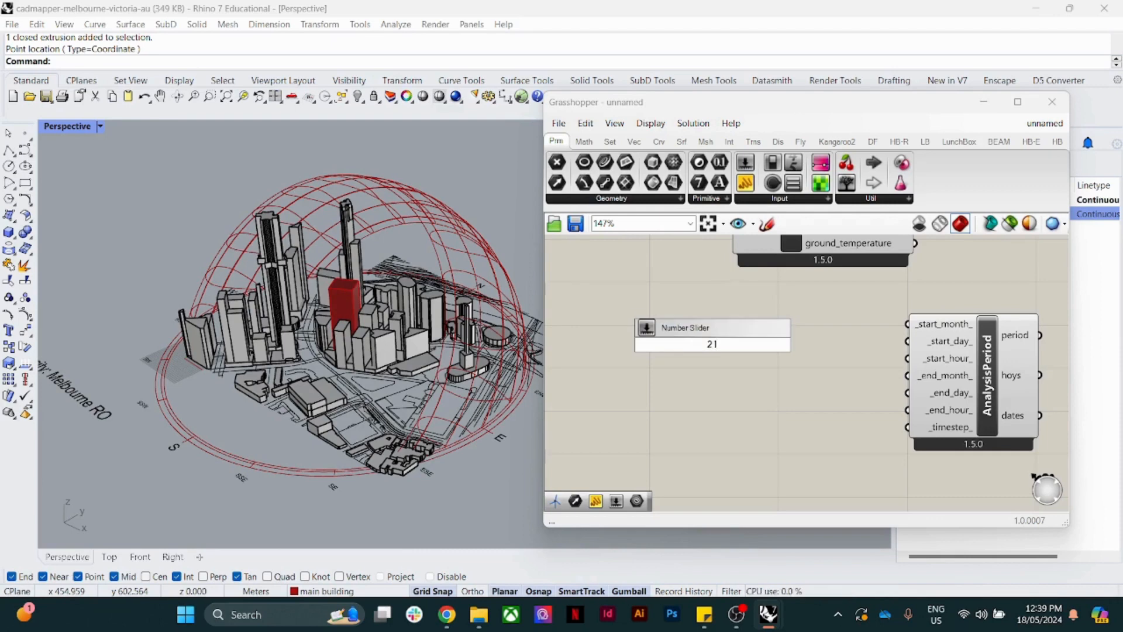
key("Return")
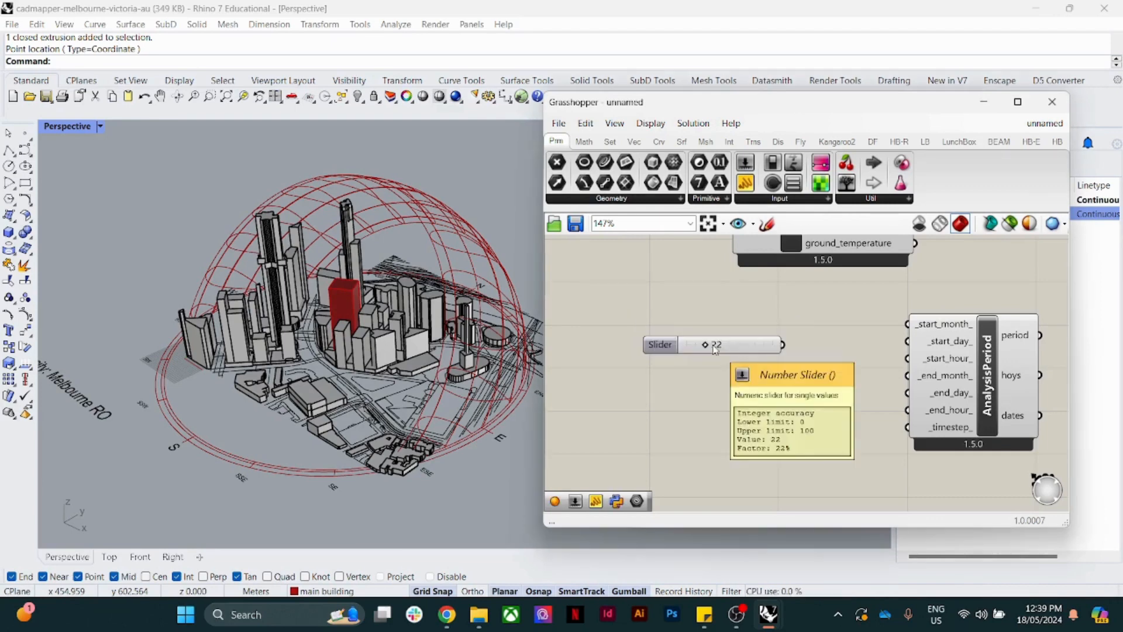
Step: Add a second number slider set to 12 below the 22 slider
double_click(698, 380)
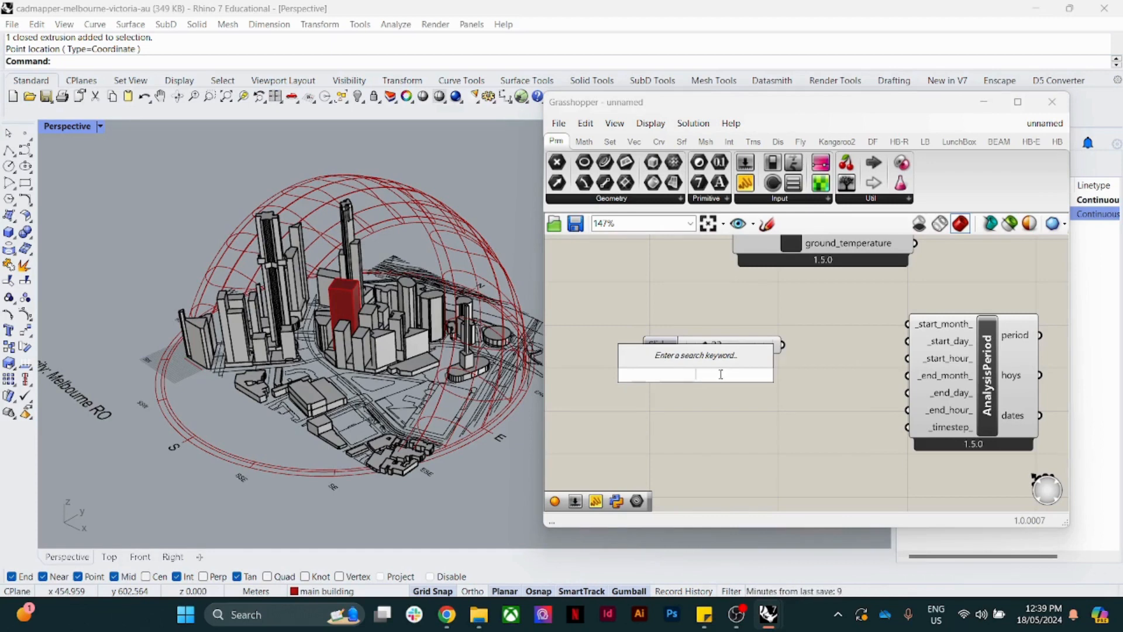
type("12")
key("Return")
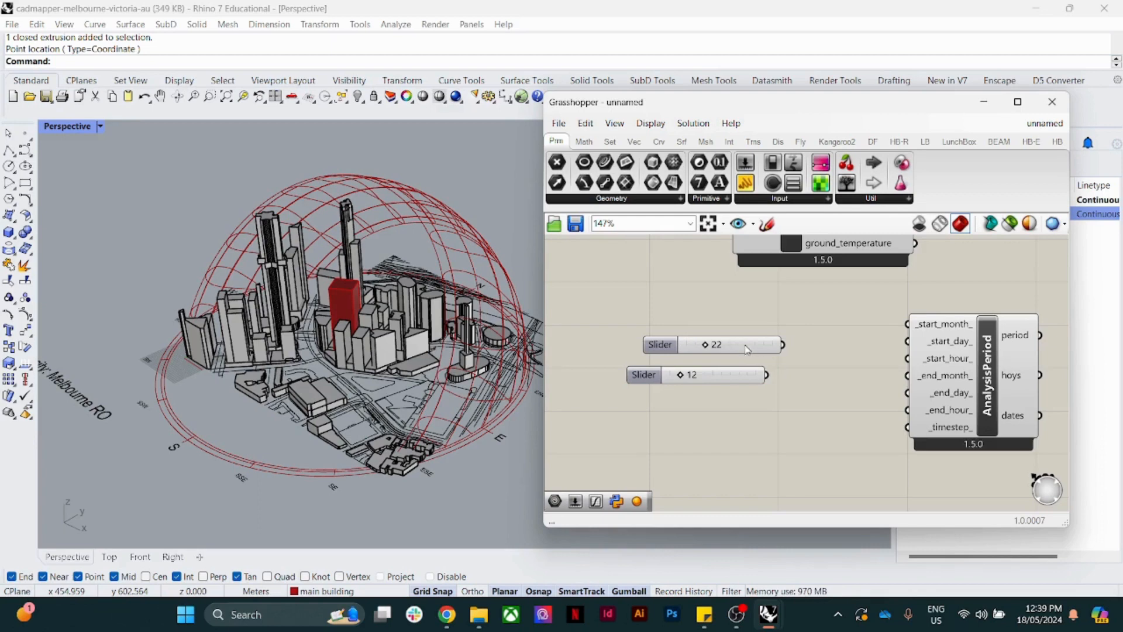
Step: Connect the 22 slider to the AnalysisPeriod _start_day_ and _end_day_ inputs and shift the slider slightly up
left_click_drag(783, 344, 908, 342)
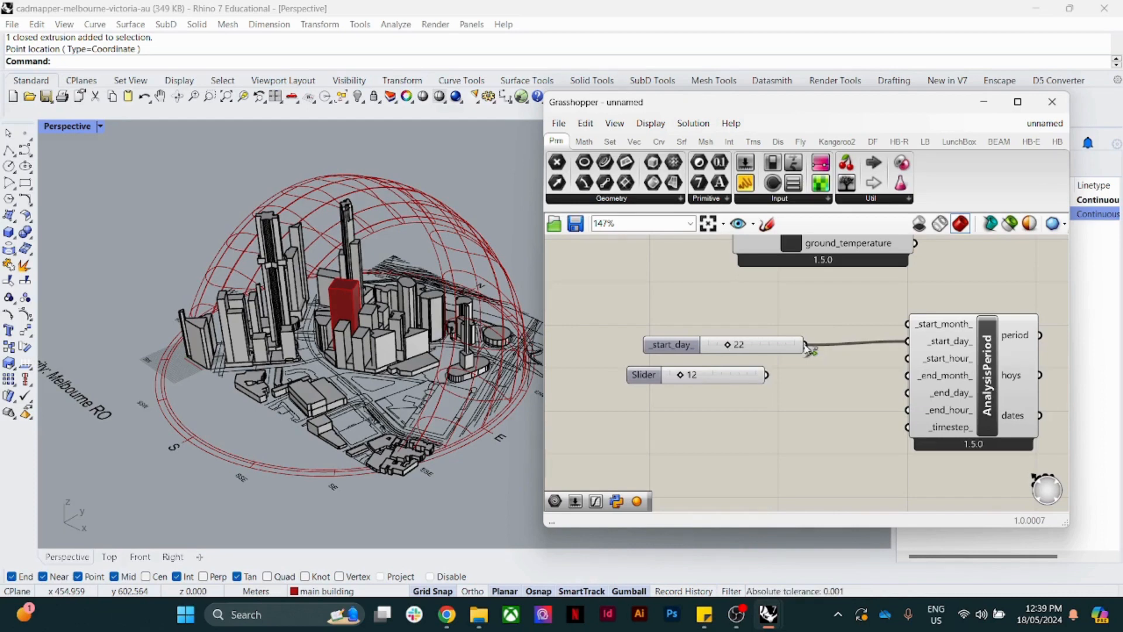
left_click_drag(807, 347, 909, 395)
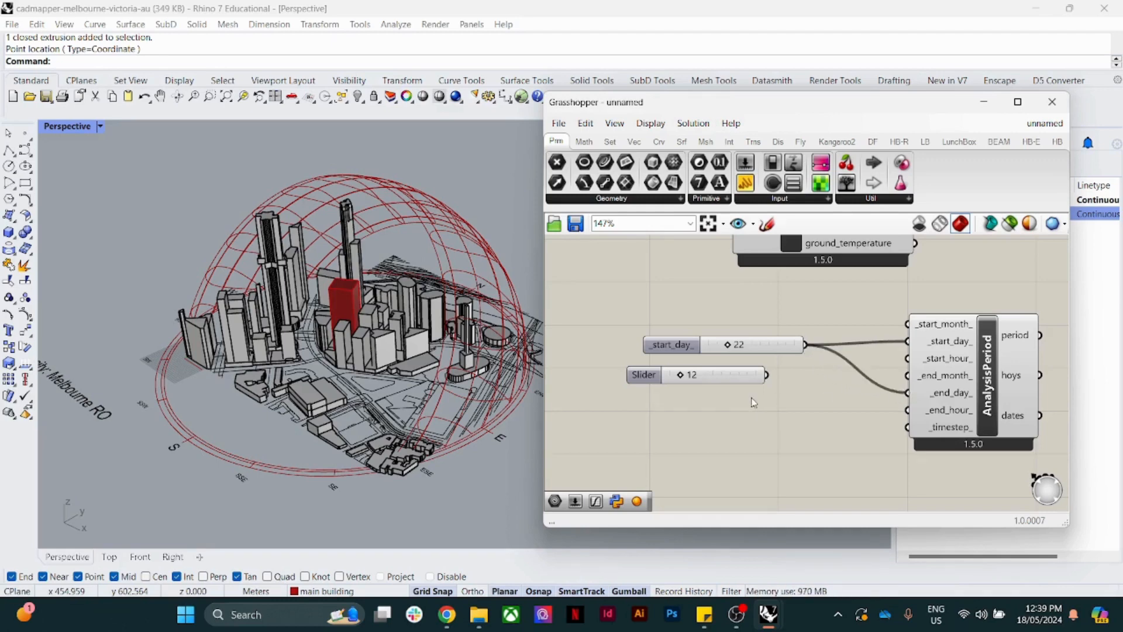
left_click_drag(685, 350, 681, 341)
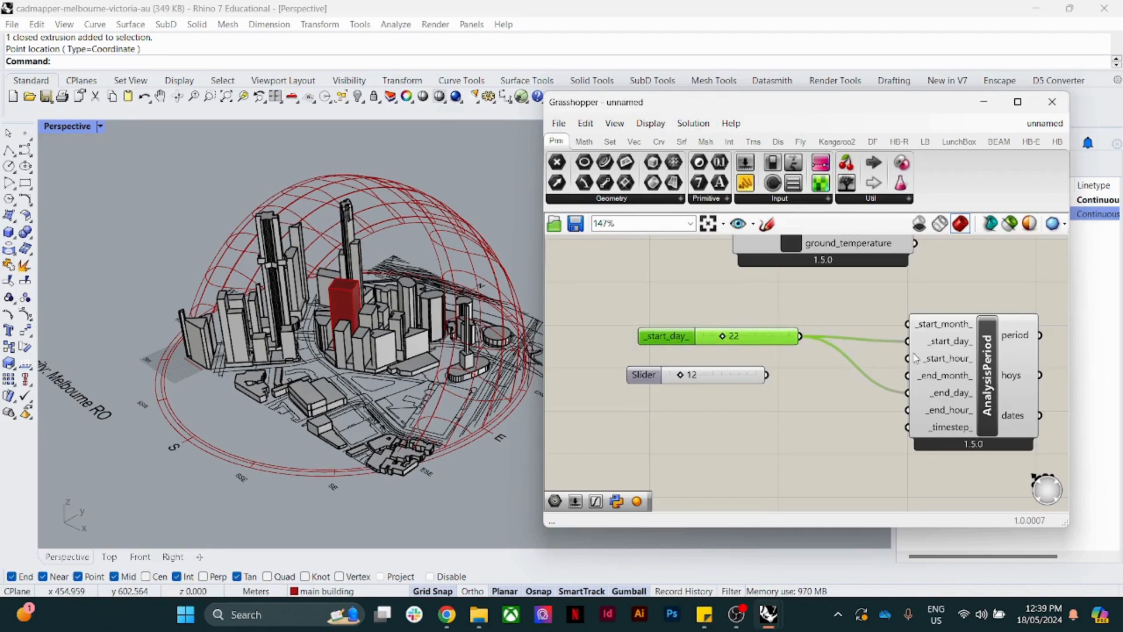
Step: Move the 12 slider further down and connect it to the AnalysisPeriod _start_month_ and _end_month_ inputs
left_click_drag(678, 380, 697, 399)
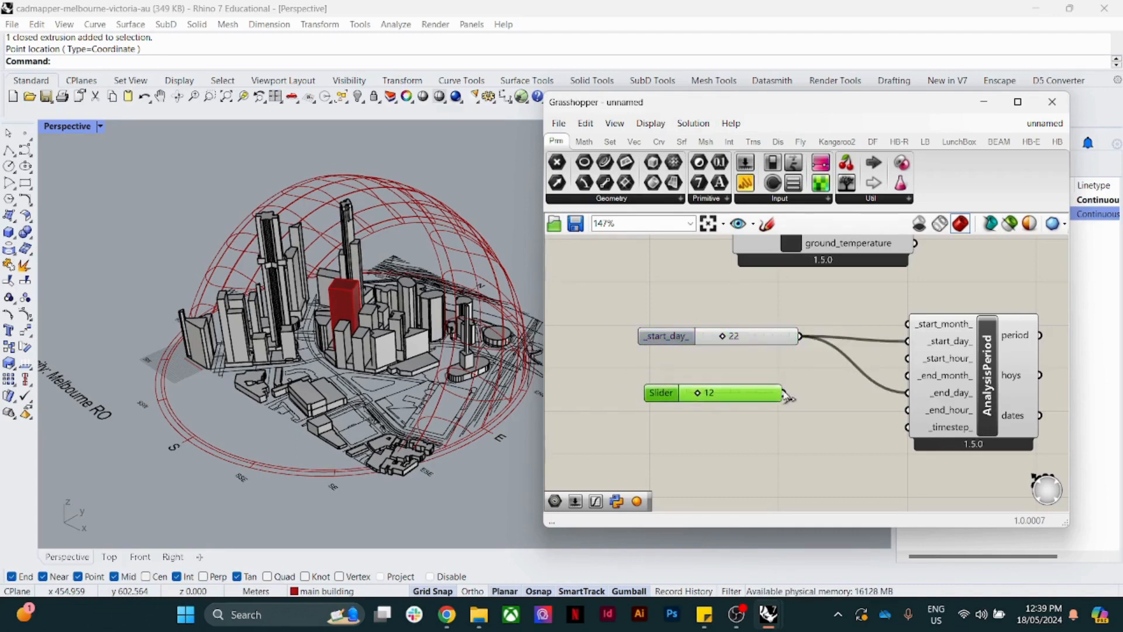
left_click_drag(787, 397, 907, 324)
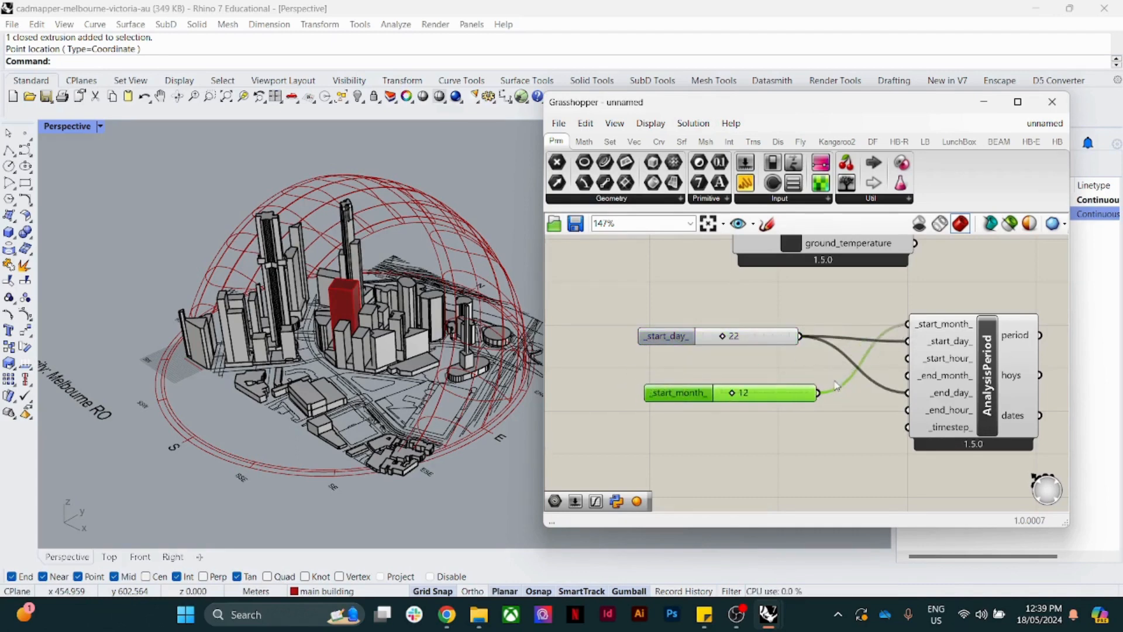
left_click_drag(819, 393, 908, 375)
Step: Group the two date sliders together with the AnalysisPeriod component
scroll(773, 386, "down", 3)
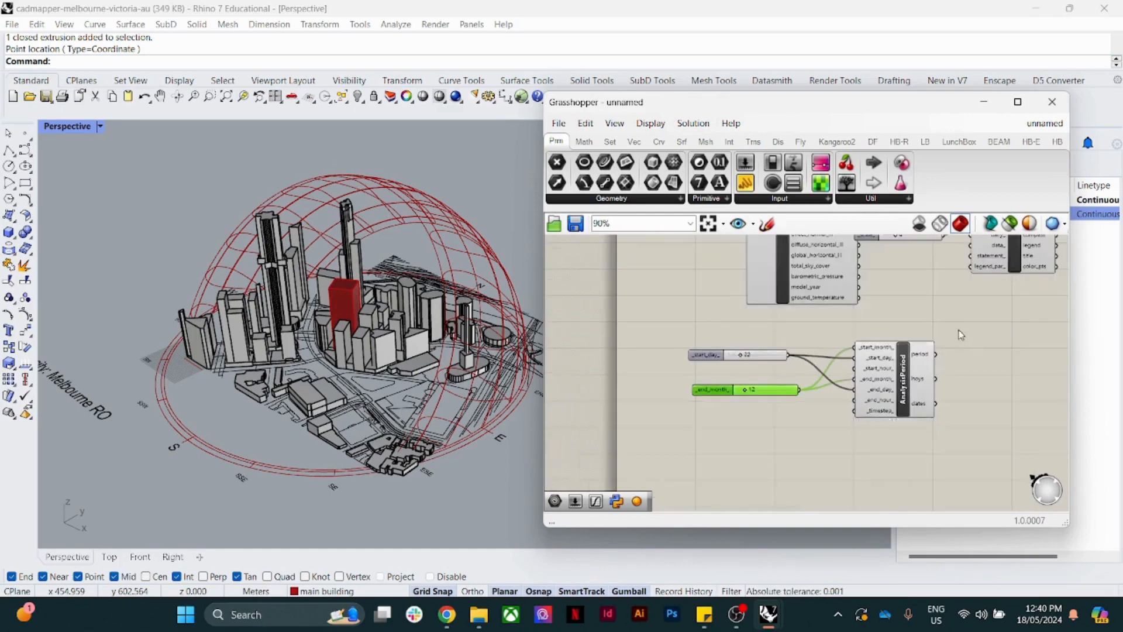
right_click_drag(957, 329, 841, 362)
right_click_drag(839, 419, 893, 385)
scroll(892, 385, "down", 2)
scroll(810, 386, "up", 3)
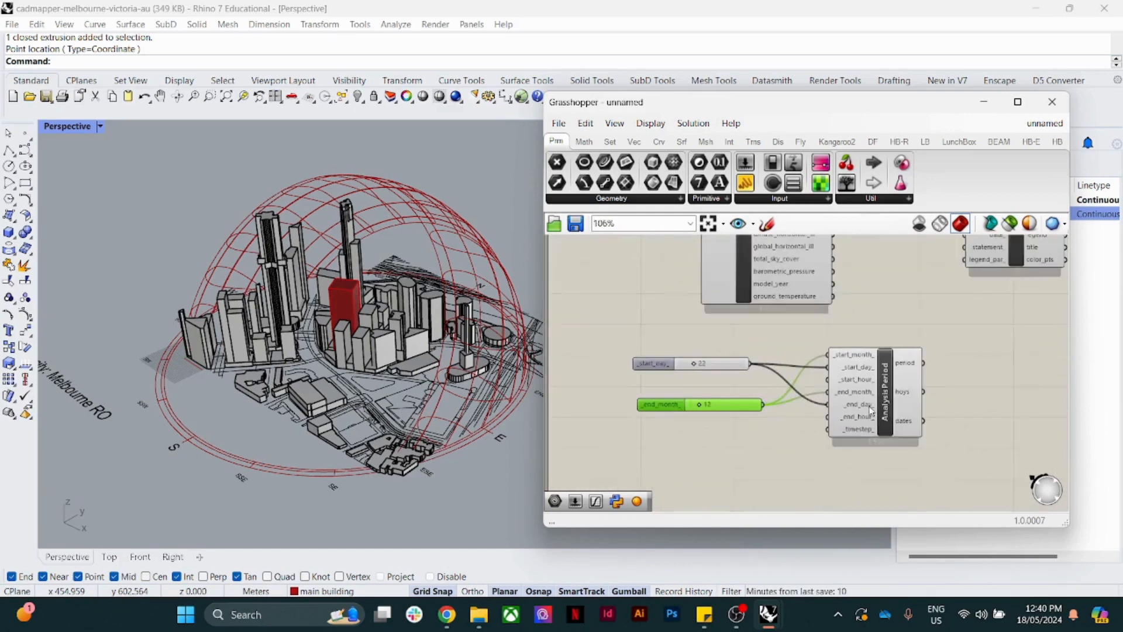
left_click_drag(945, 453, 602, 336)
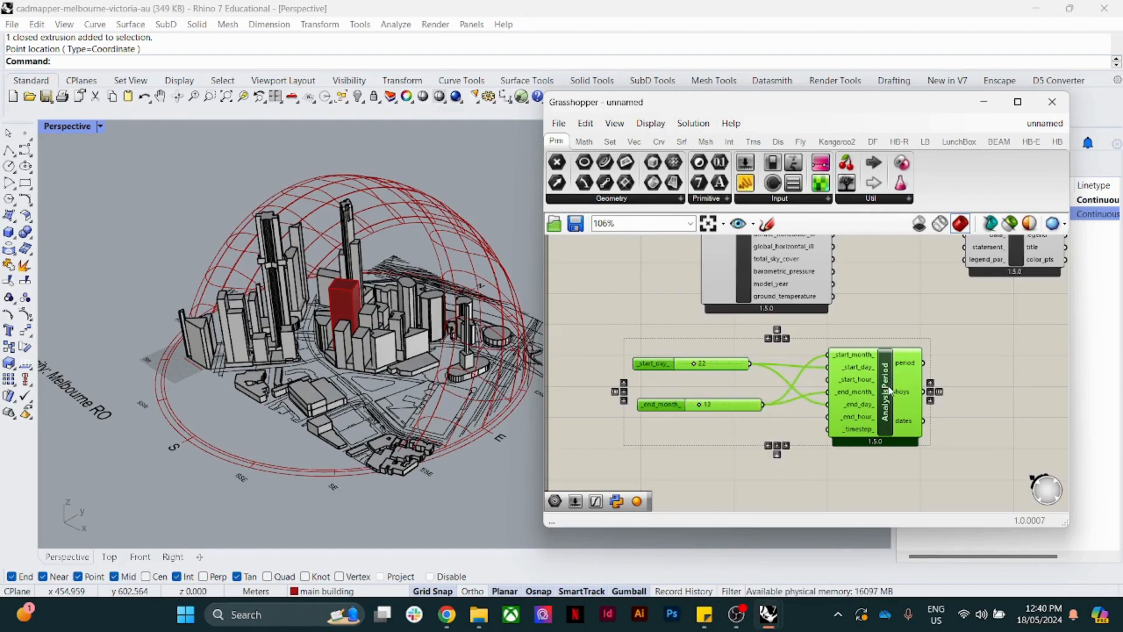
right_click(757, 385)
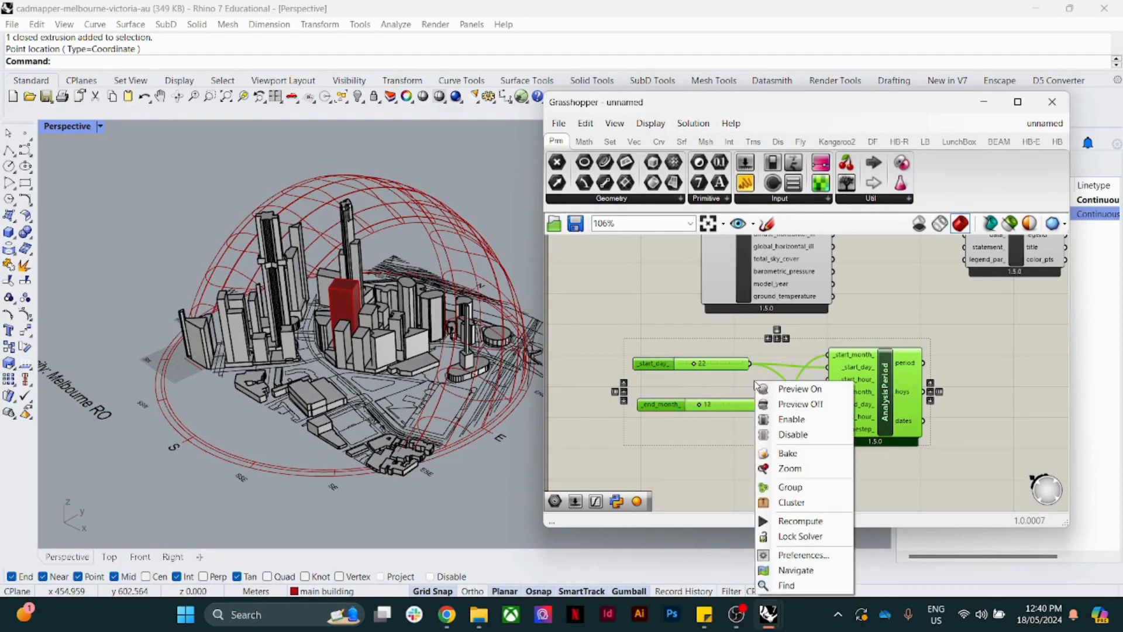
left_click(796, 489)
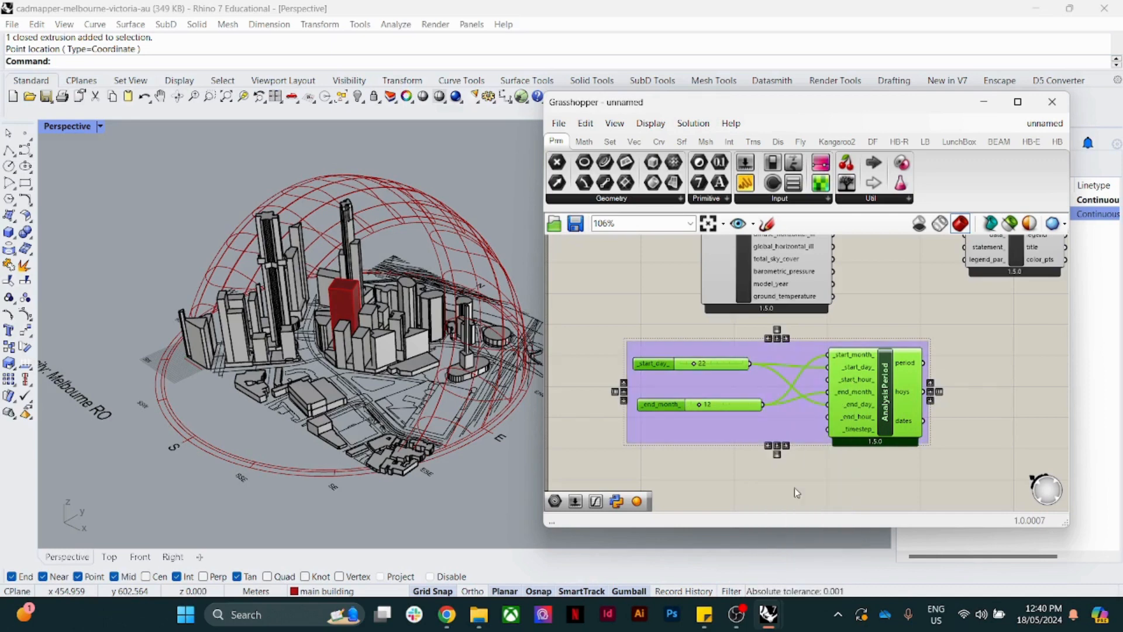
Step: Name the AnalysisPeriod group "summer solistic"
right_click(776, 358)
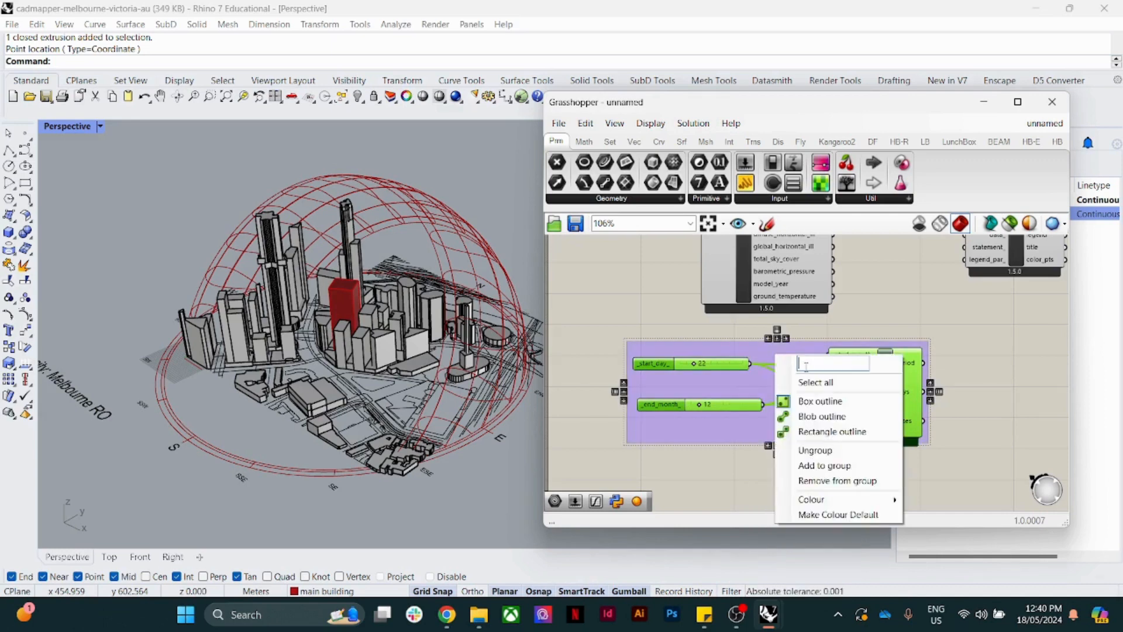
type("summe")
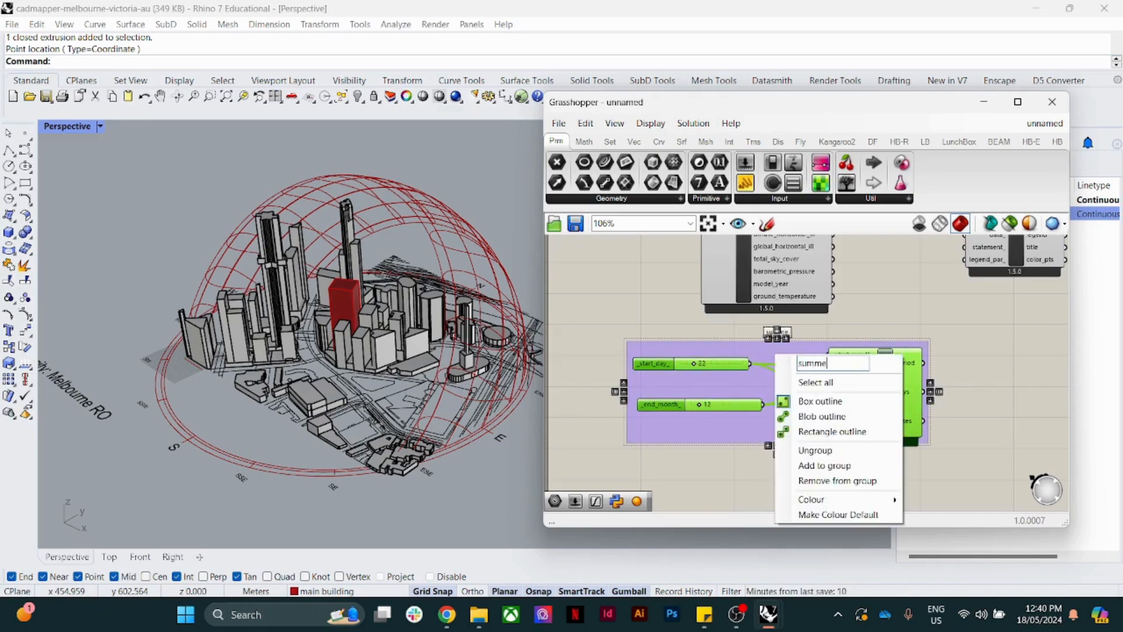
type("r solistic")
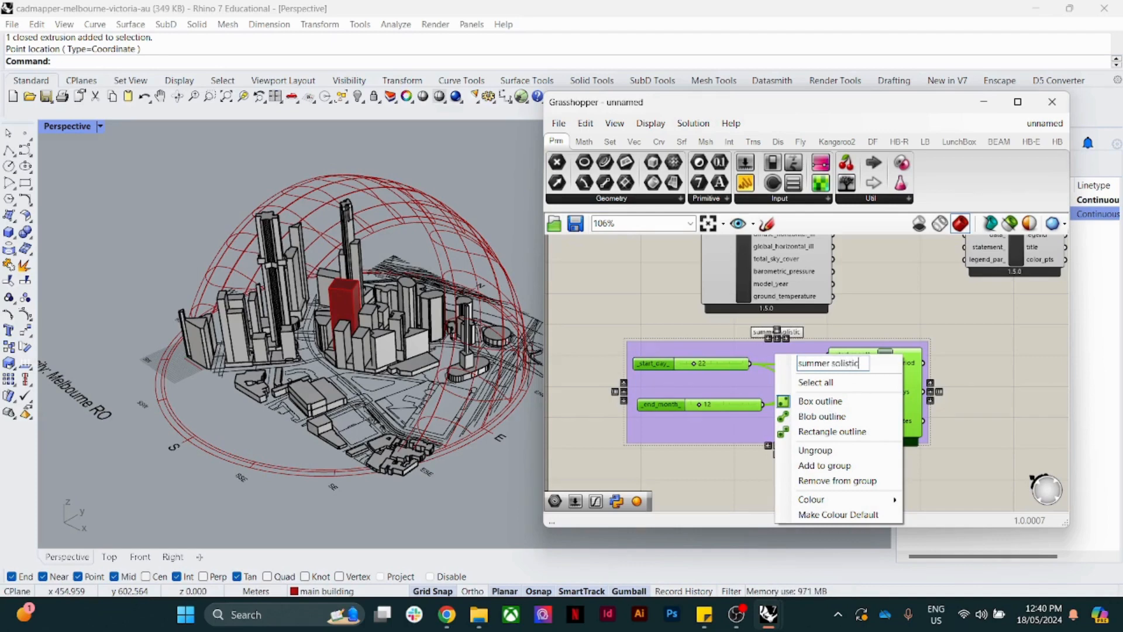
key("Return")
left_click(861, 317)
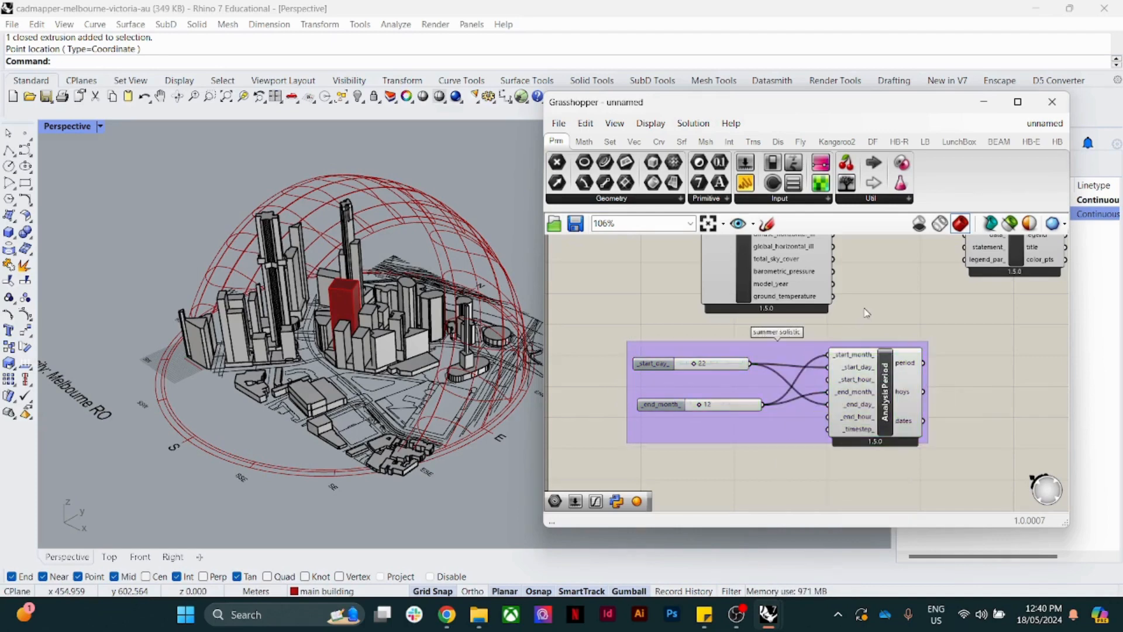
Step: Connect the AnalysisPeriod hoys output to the hoys_ input of the Sunpath component
scroll(887, 324, "down", 2)
scroll(885, 319, "down", 1)
right_click_drag(885, 319, 731, 381)
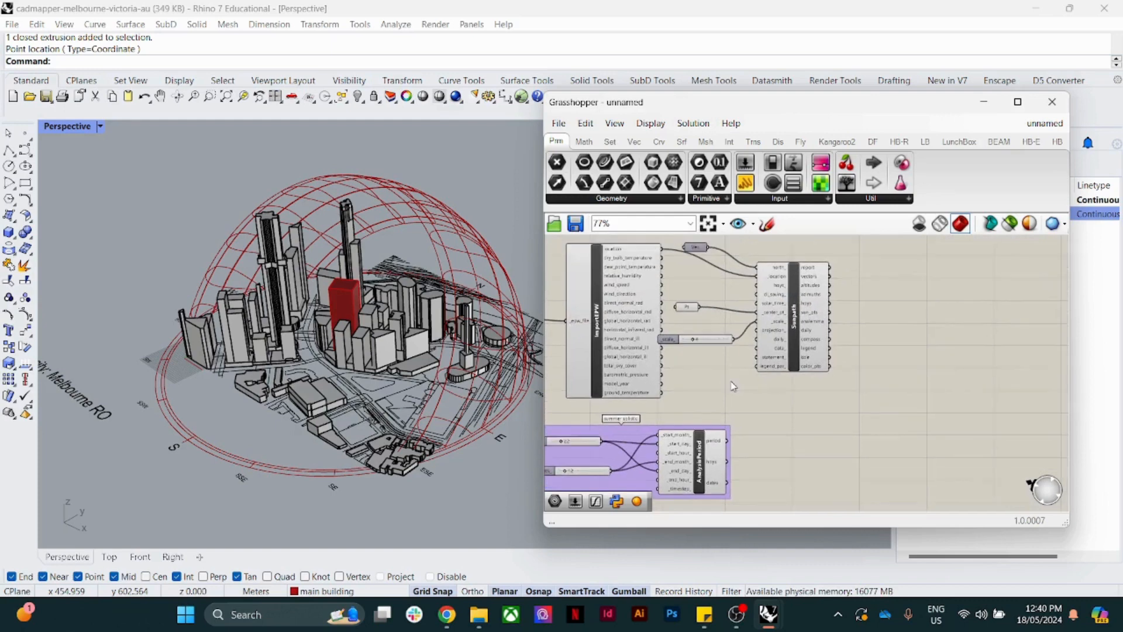
scroll(732, 381, "up", 2)
left_click_drag(726, 492, 763, 249)
scroll(819, 259, "down", 3)
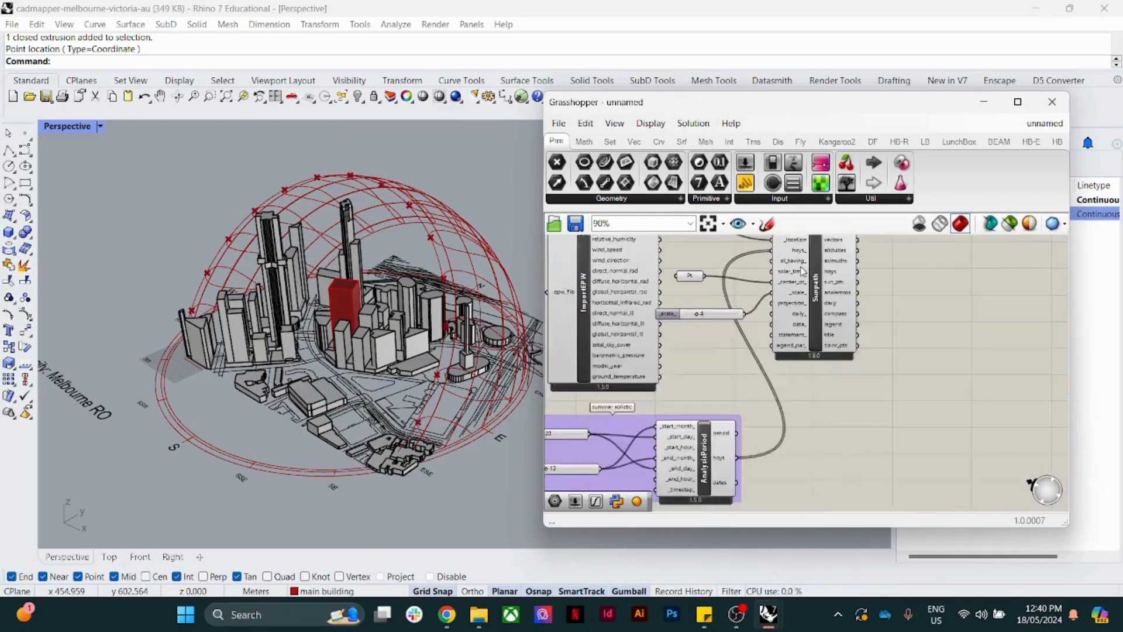
scroll(825, 316, "up", 3)
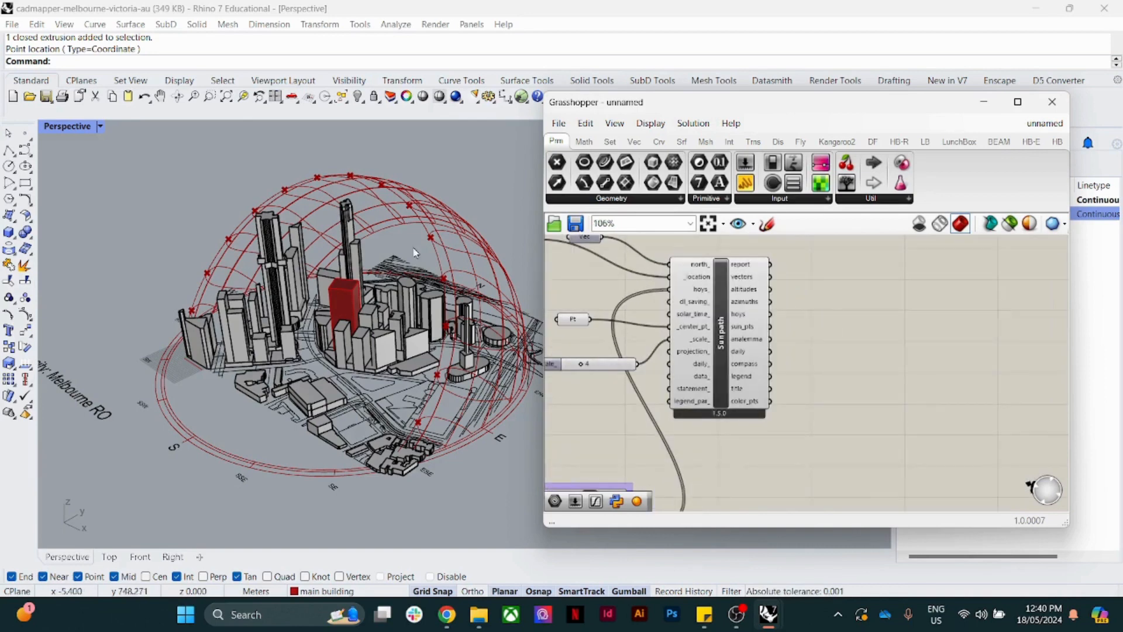
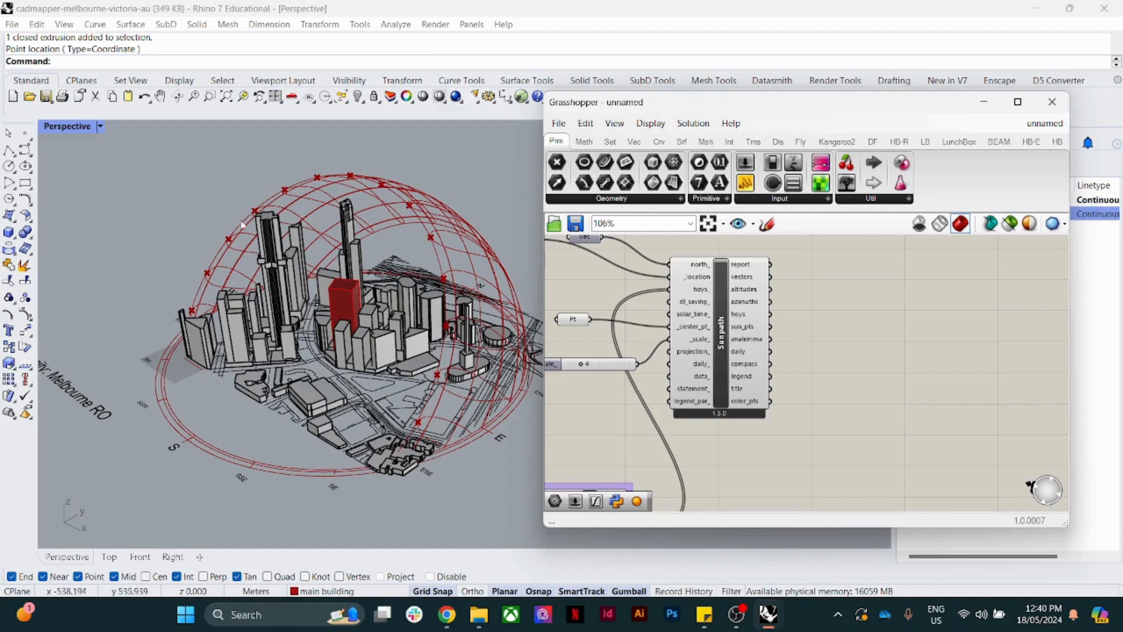
Step: Add a Sphere component to the canvas beside the Sunpath outputs
scroll(608, 445, "down", 2)
scroll(608, 444, "up", 1)
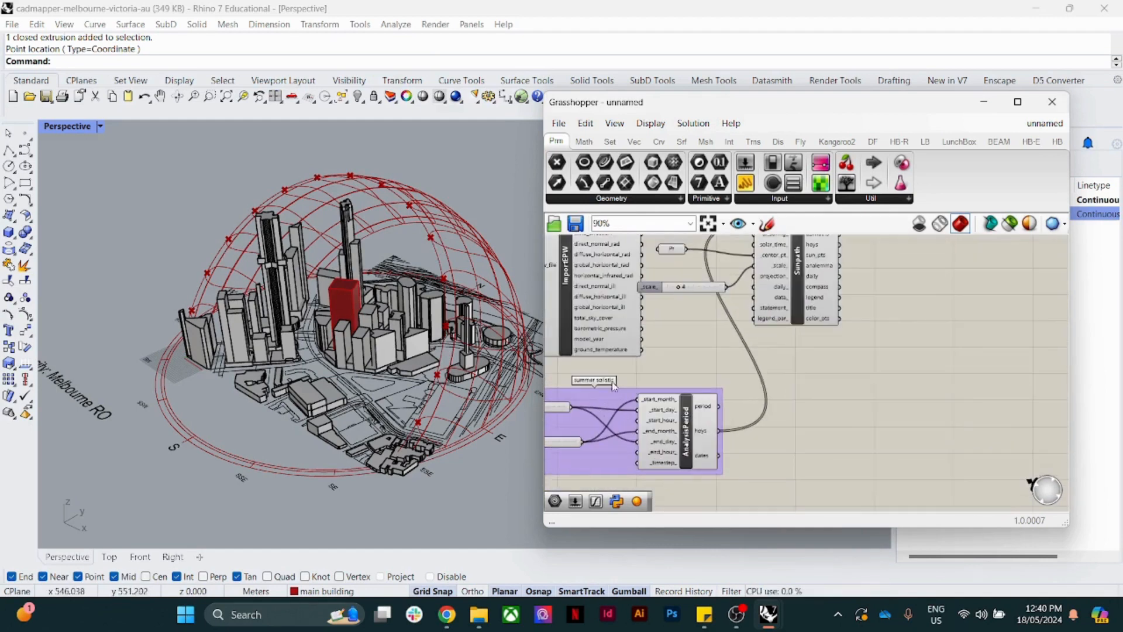
double_click(792, 324)
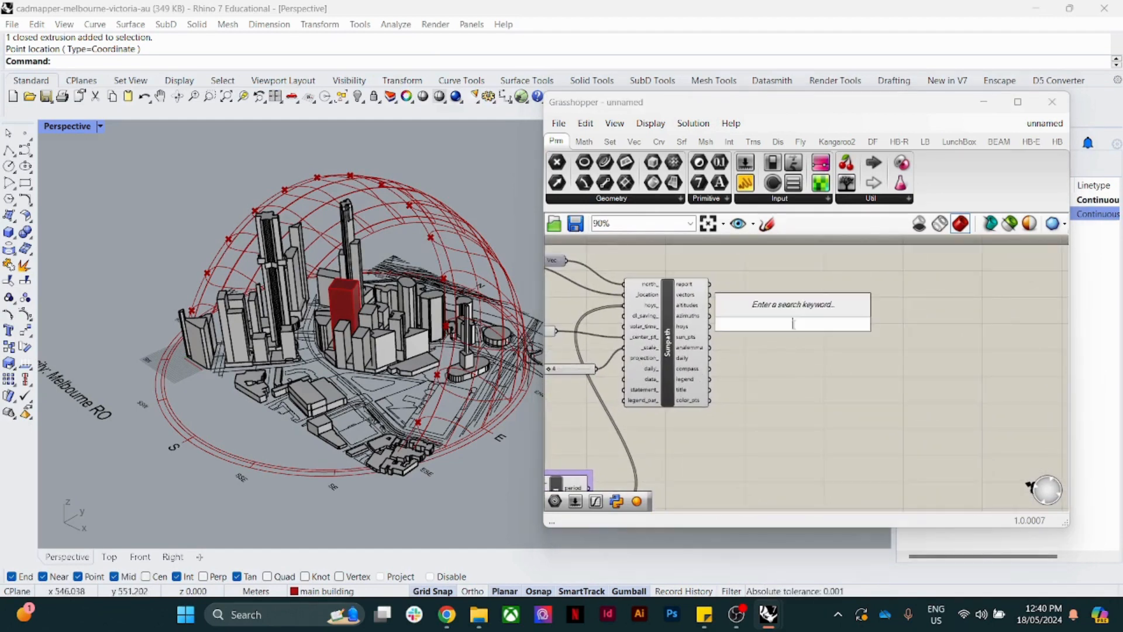
type("sp")
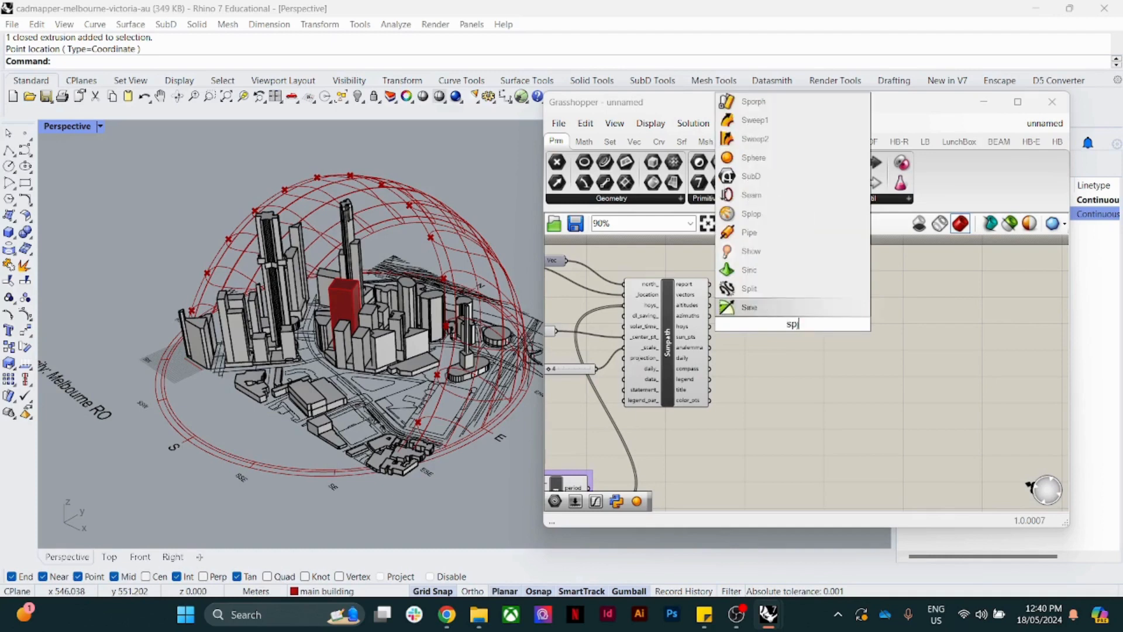
type("h")
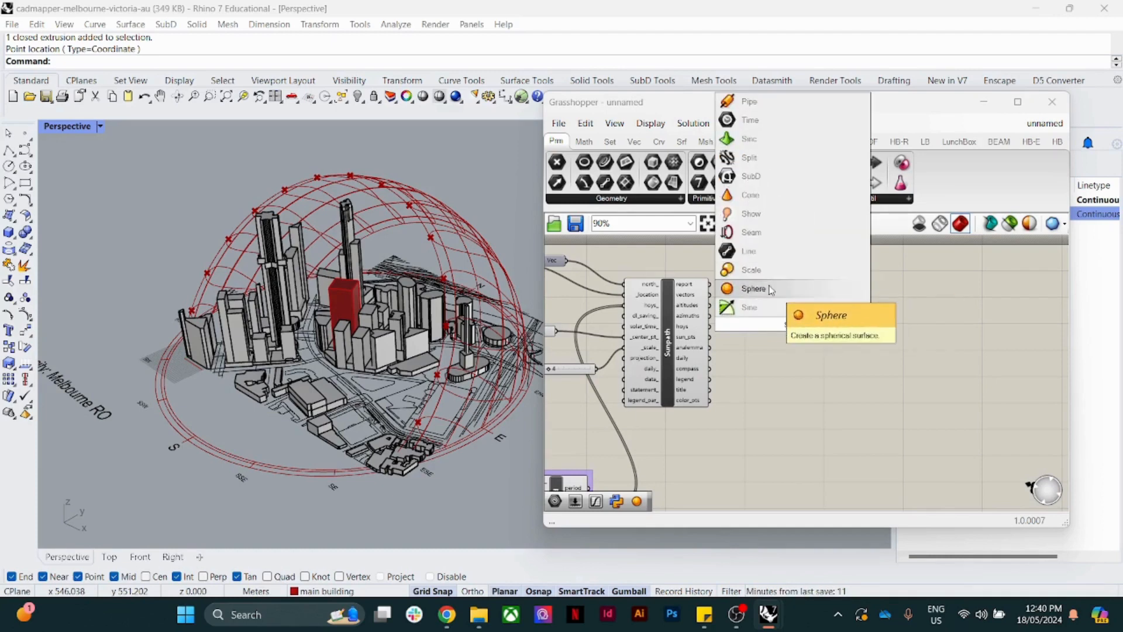
key("Return")
left_click_drag(791, 320, 754, 339)
Step: Connect the Sunpath sun_pts output to the Sphere's base input and leave space between the two components
scroll(724, 329, "up", 3)
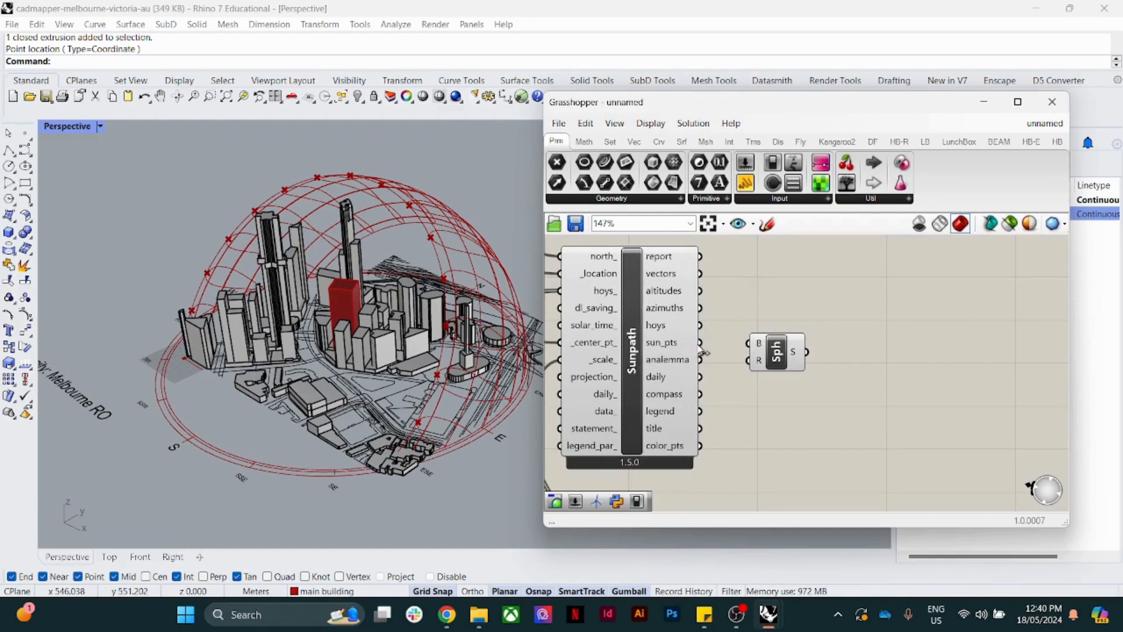
left_click_drag(701, 344, 852, 336)
left_click(795, 398)
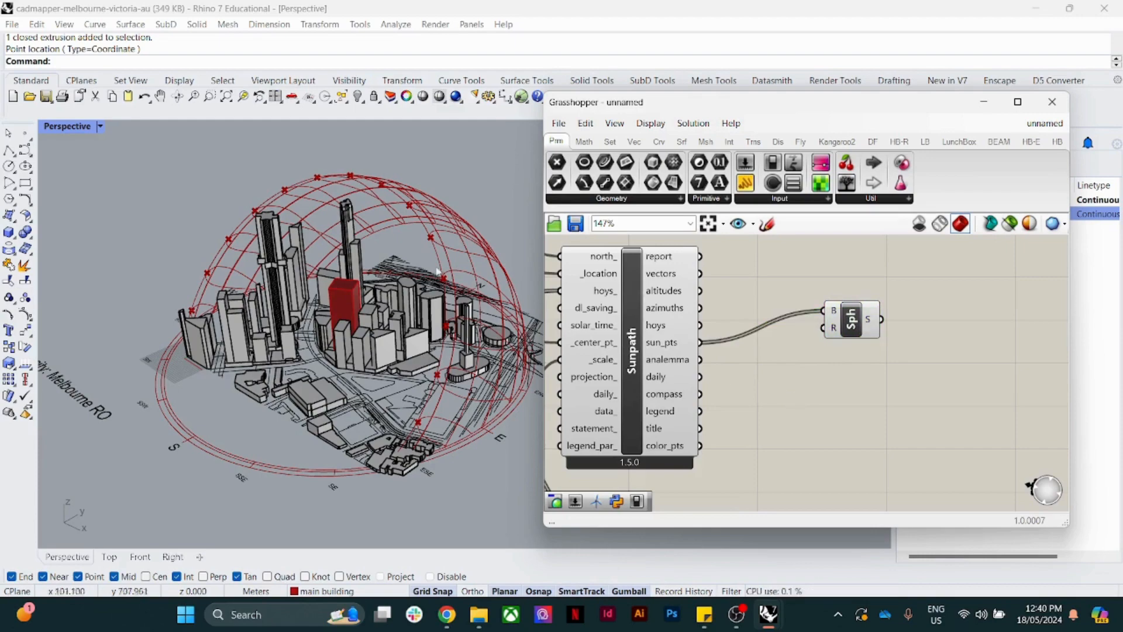
Step: Add a number slider with a range of 10 to 30 between the Sunpath and Sphere components
scroll(449, 250, "up", 3)
scroll(449, 250, "up", 2)
scroll(395, 237, "down", 5)
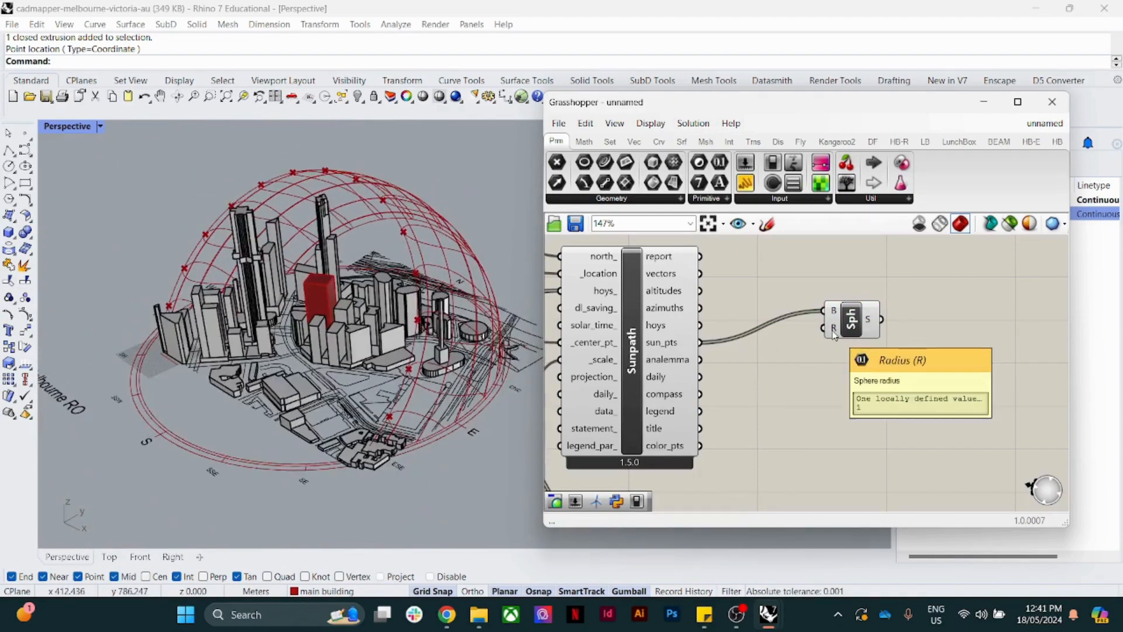
double_click(781, 368)
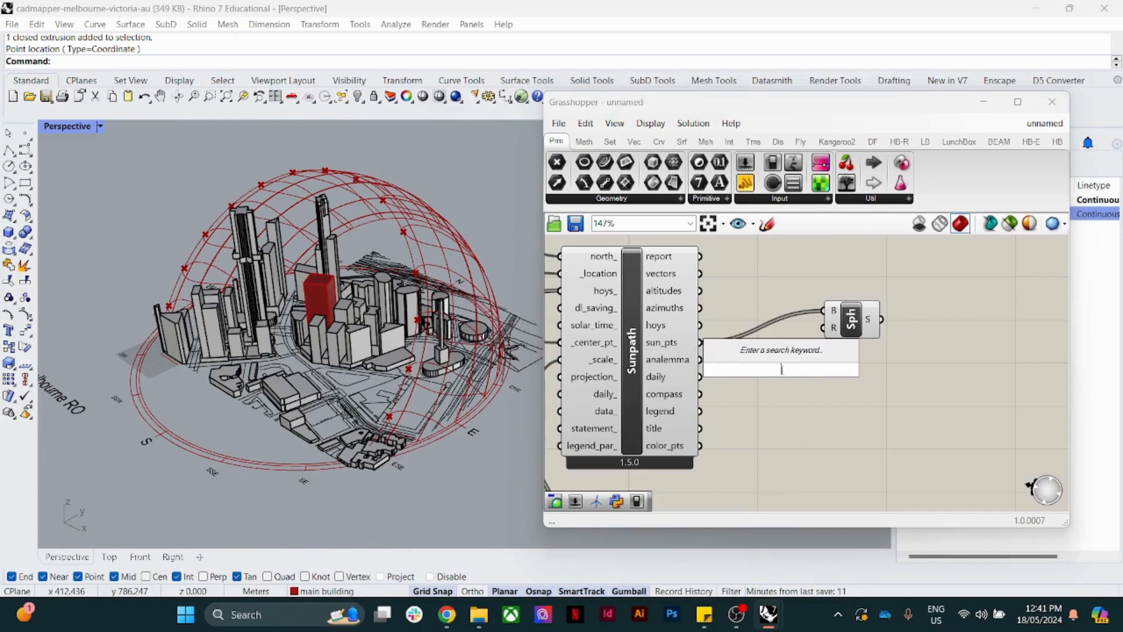
type("10")
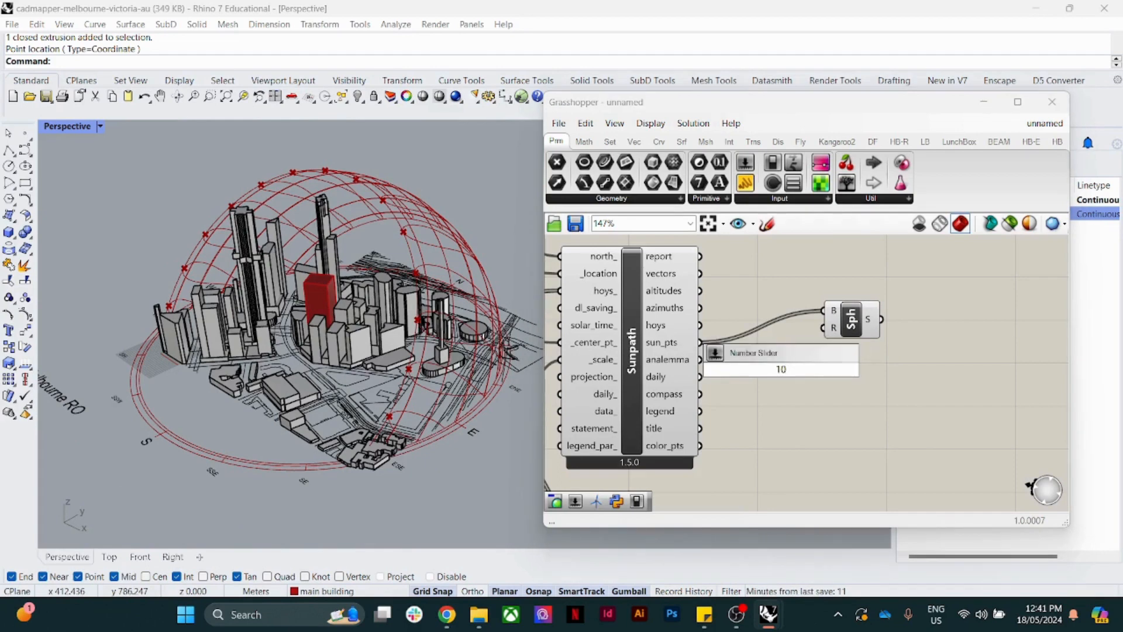
type("..10")
key("Return")
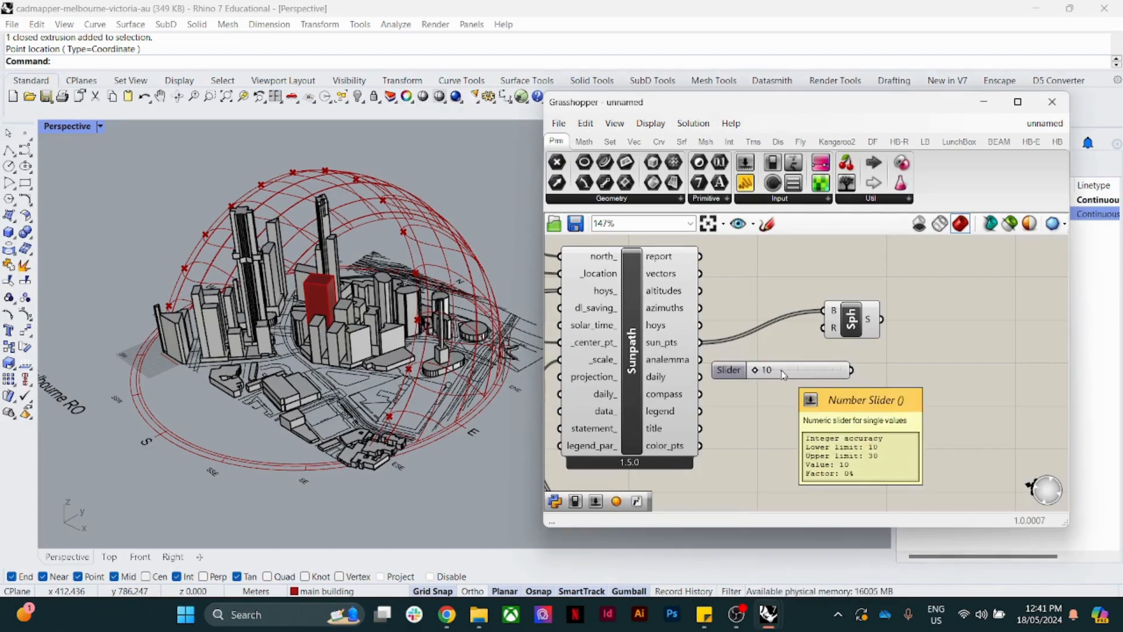
Step: Connect the new slider to the Sphere's radius input and set the radius to 23
left_click_drag(852, 370, 887, 324)
left_click(839, 404)
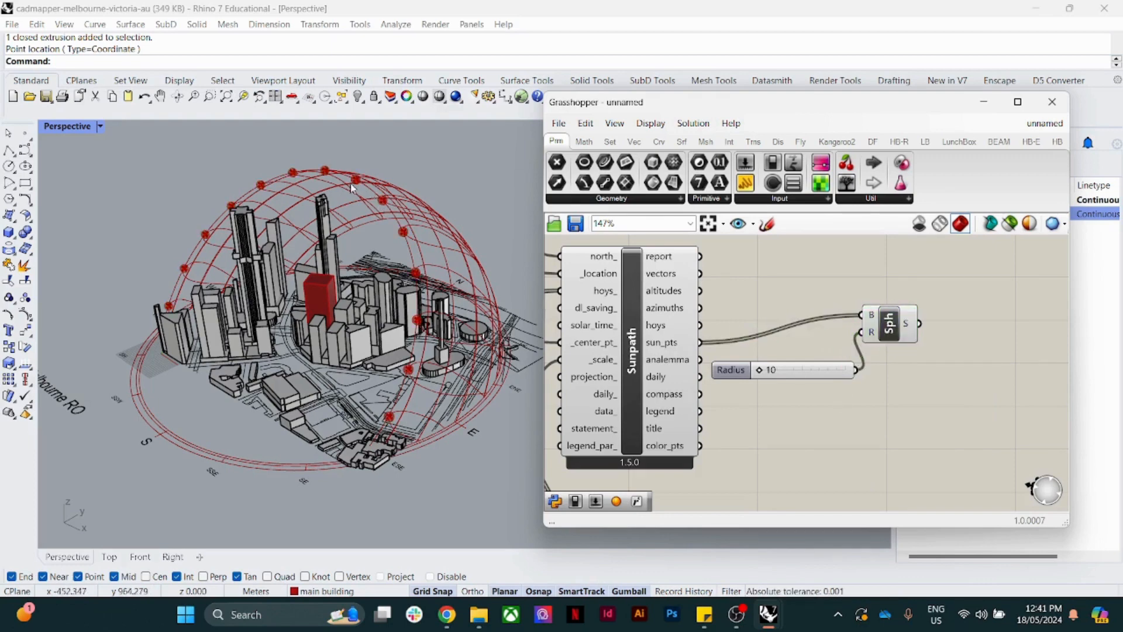
scroll(259, 188, "up", 2)
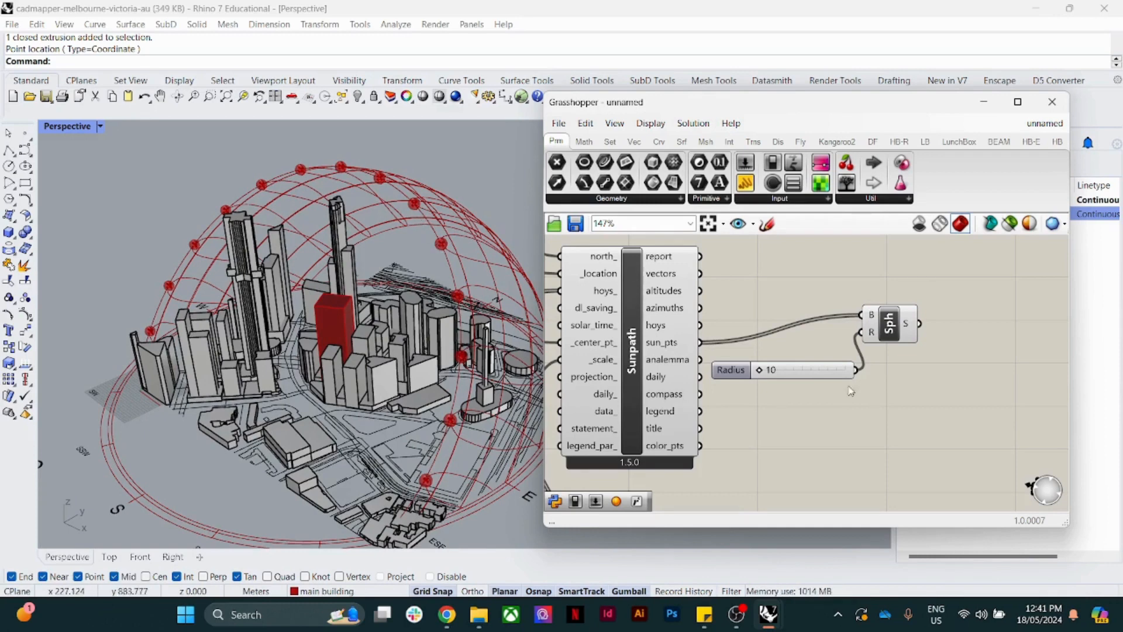
left_click_drag(760, 374, 816, 376)
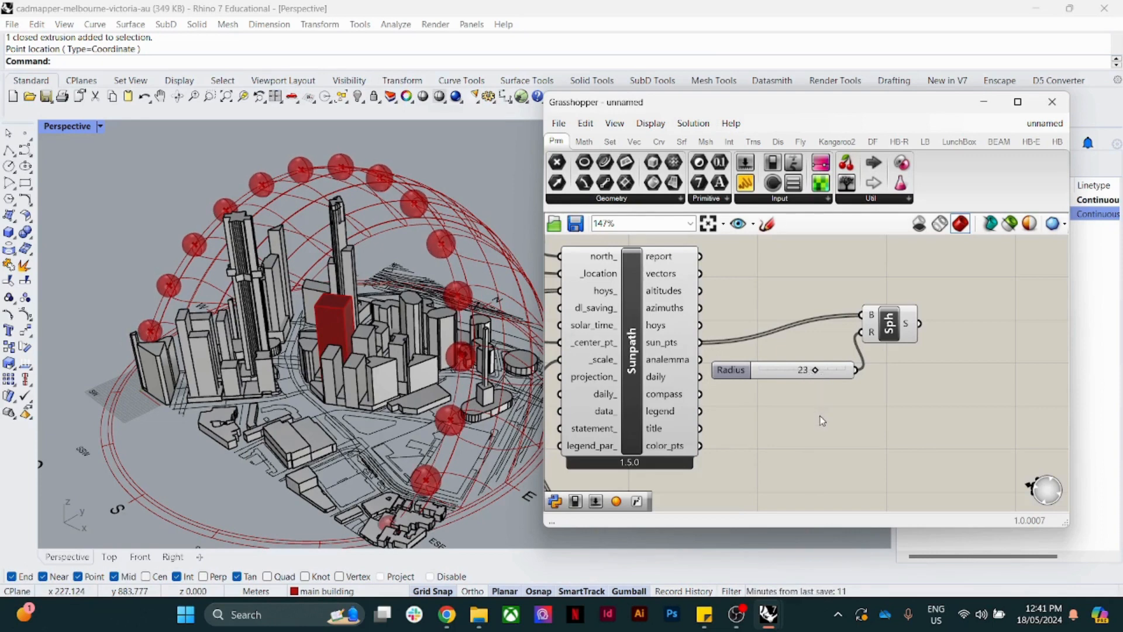
Step: Duplicate the summer AnalysisPeriod component with its two sliders and place the copy directly below the original group
scroll(822, 421, "down", 5)
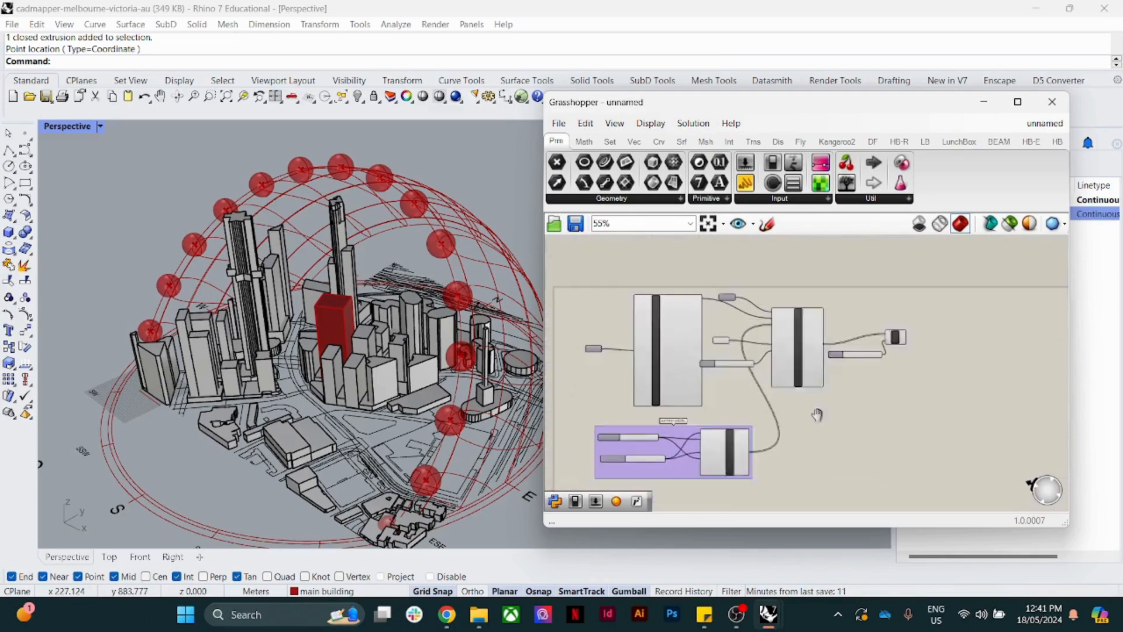
scroll(866, 320, "up", 3)
scroll(821, 396, "down", 3)
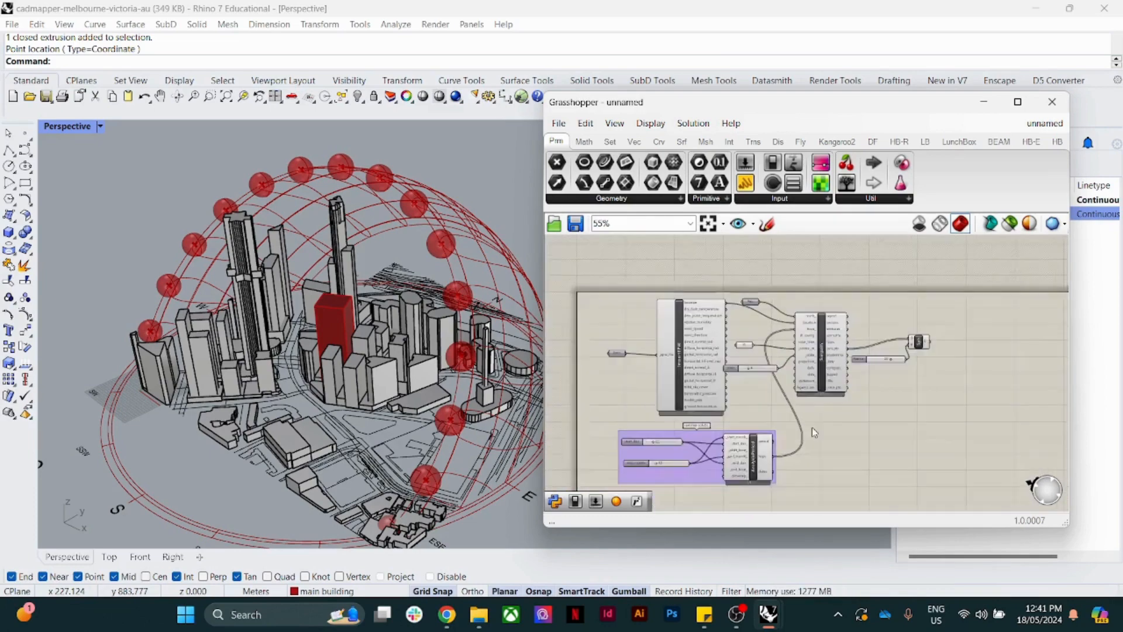
right_click_drag(812, 427, 865, 373)
scroll(745, 408, "up", 4)
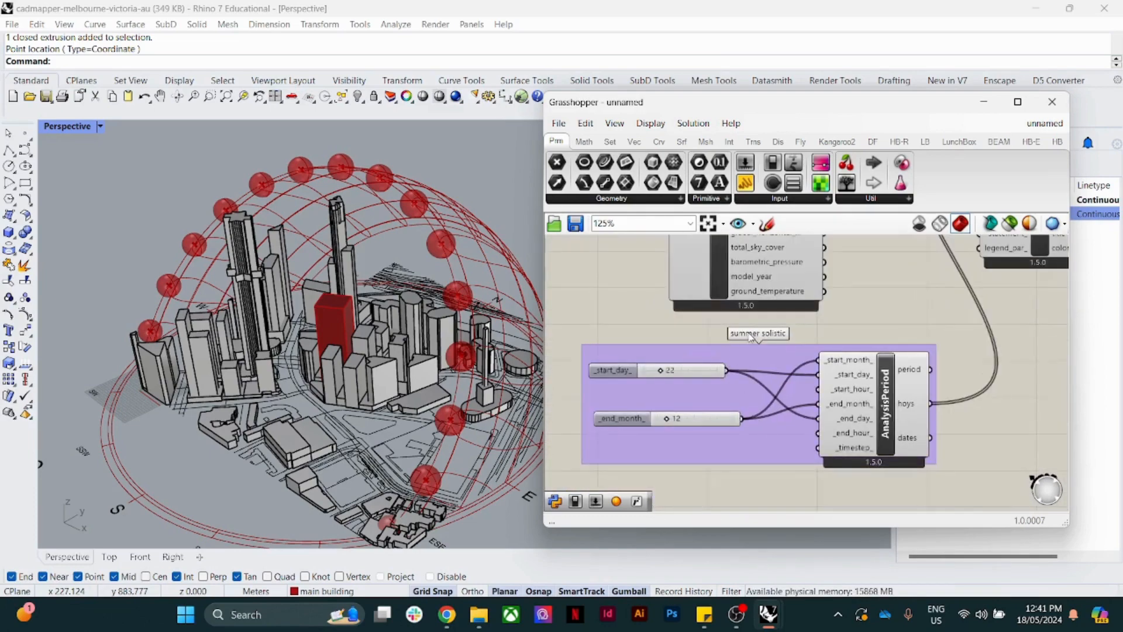
scroll(749, 334, "down", 5)
scroll(725, 325, "up", 3)
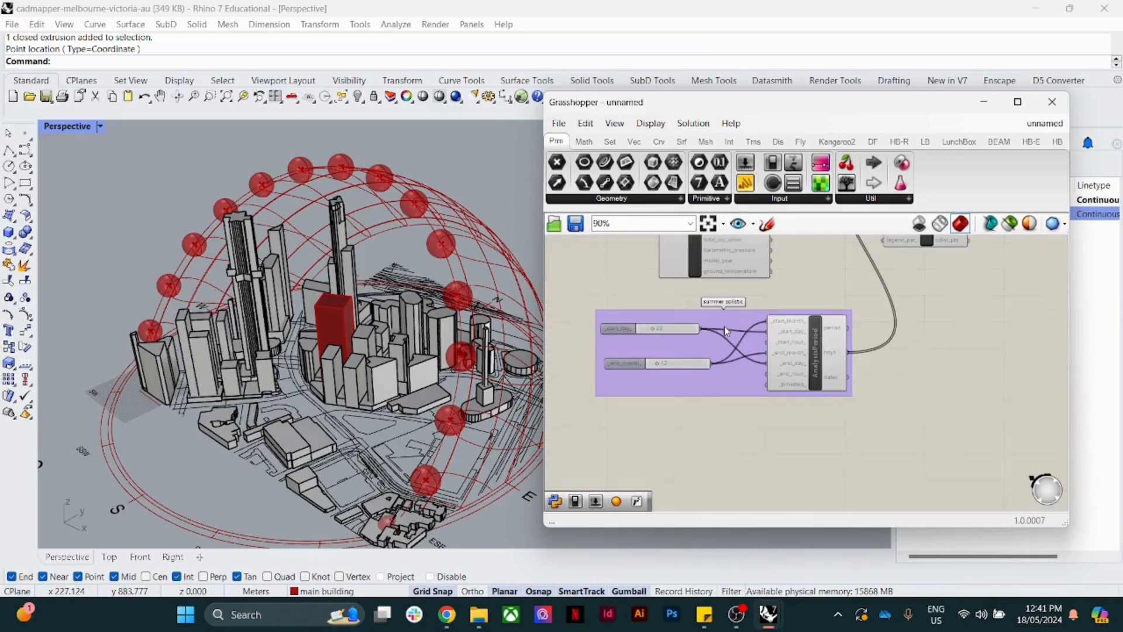
left_click(726, 398)
left_click_drag(726, 397, 727, 497)
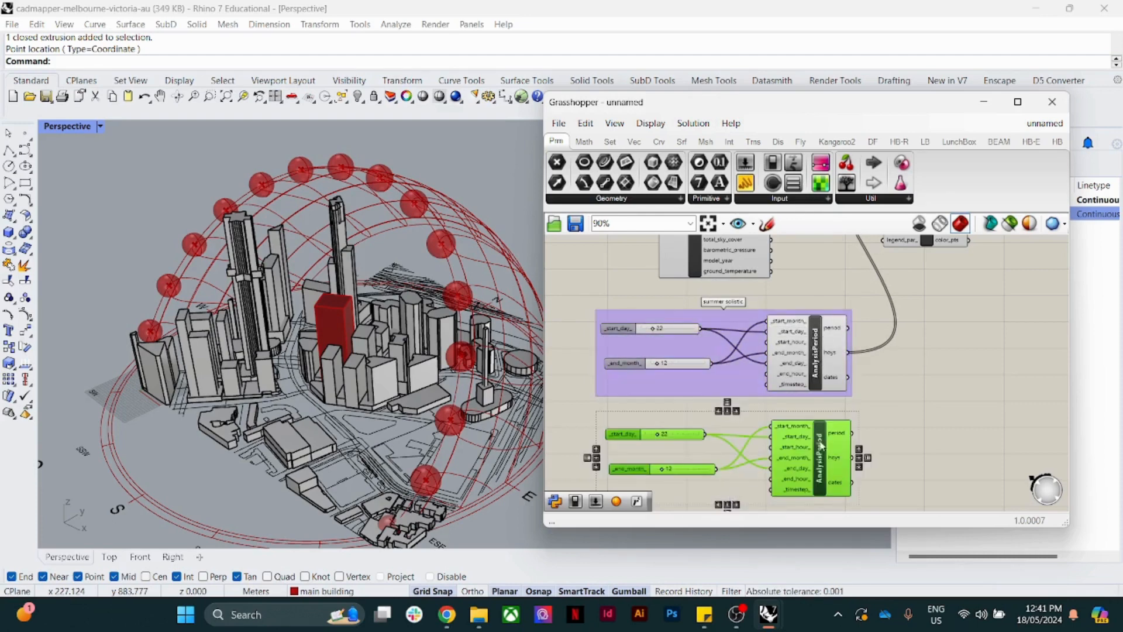
Step: Set the month slider of the duplicated AnalysisPeriod to 6
right_click_drag(886, 409, 905, 355)
scroll(882, 362, "up", 2)
left_click(876, 377)
scroll(642, 422, "up", 2)
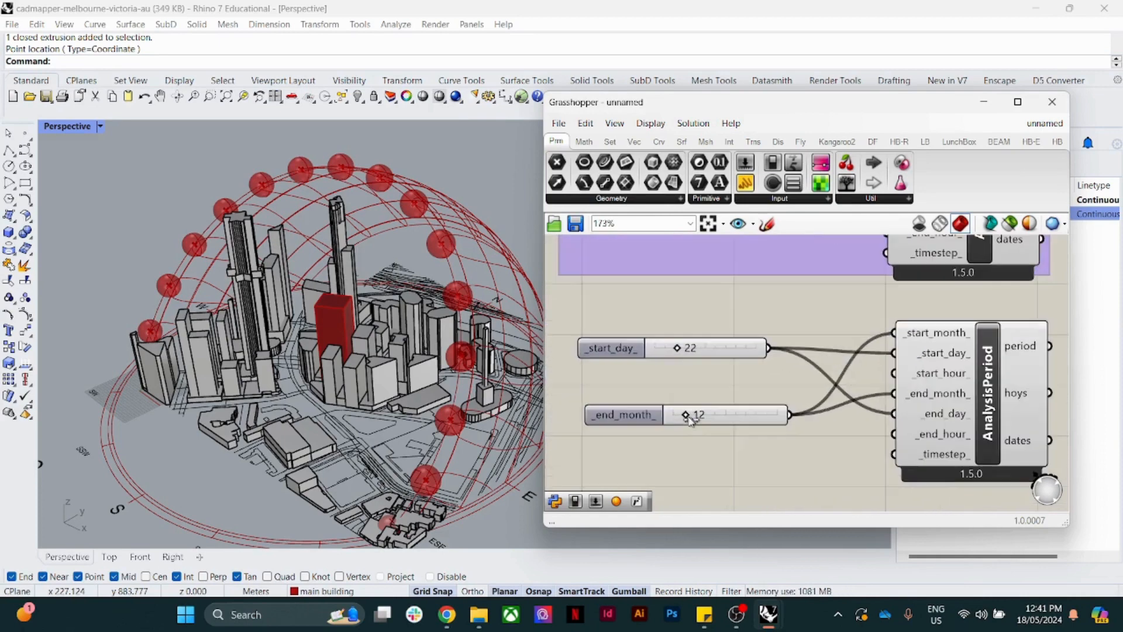
double_click(697, 417)
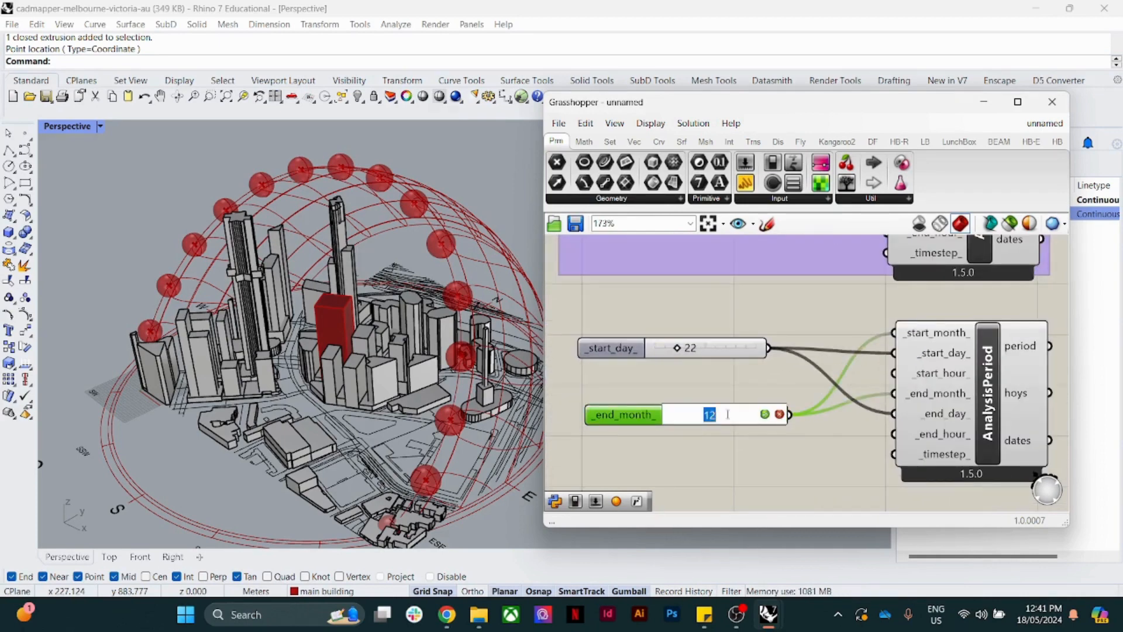
type("6")
key("Return")
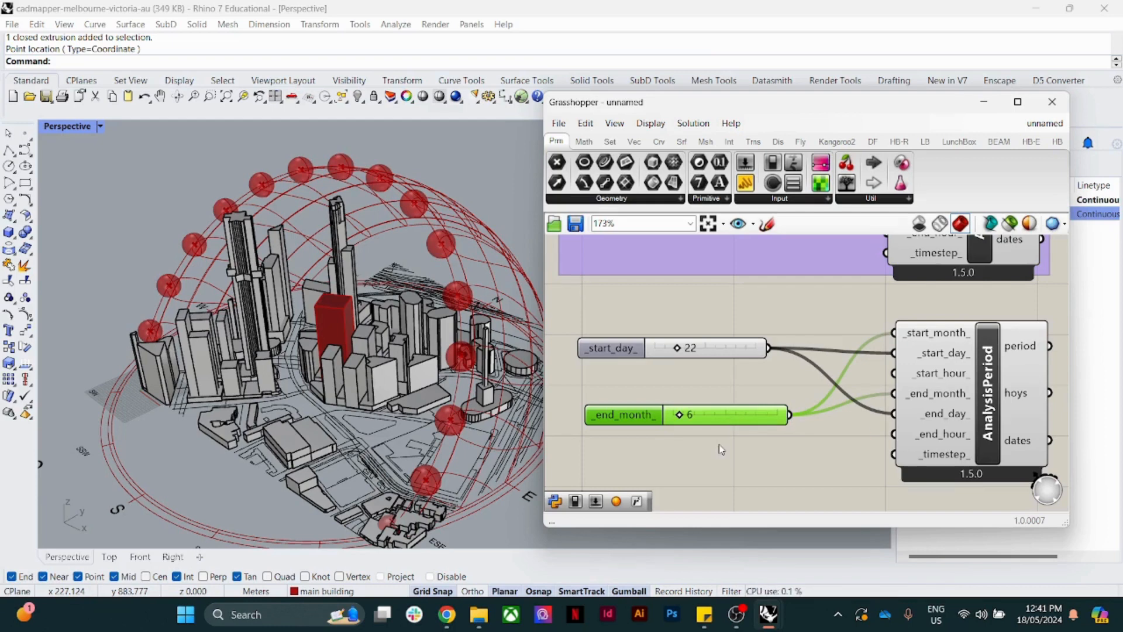
Step: Move the duplicated start day slider closer to the month slider and set its value to 21
scroll(718, 444, "down", 3)
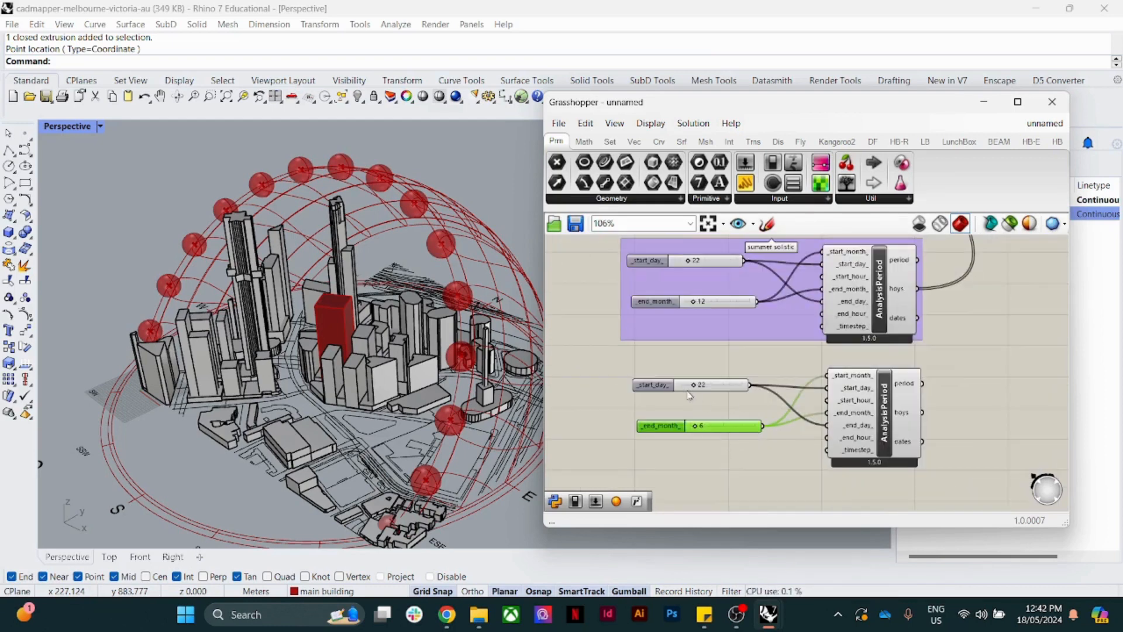
left_click_drag(668, 384, 669, 398)
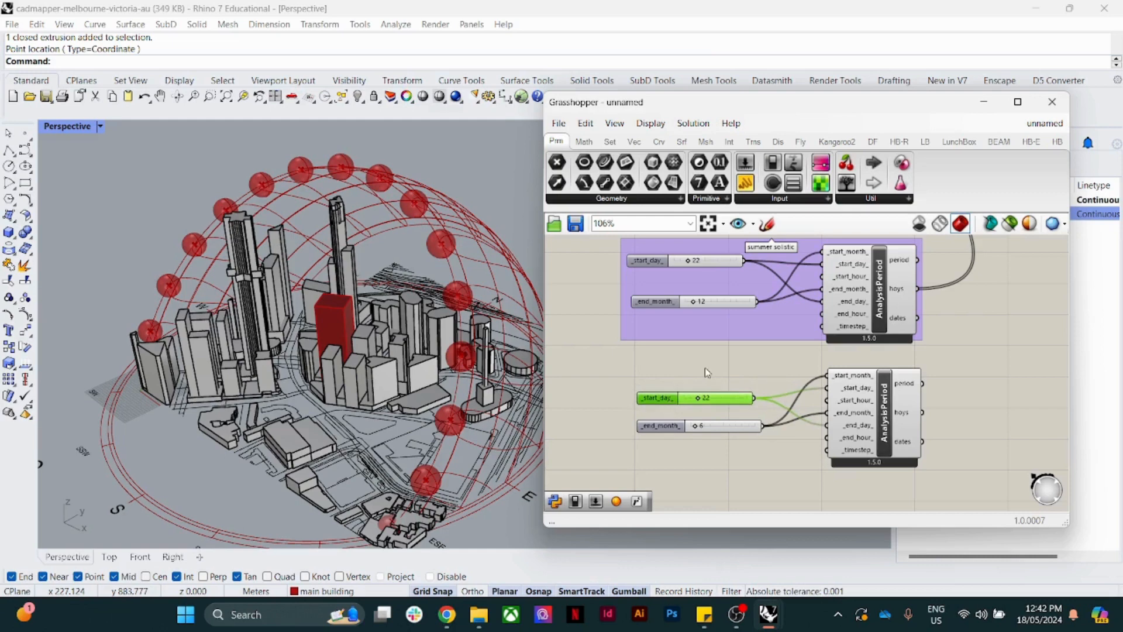
right_click_drag(706, 369, 630, 408)
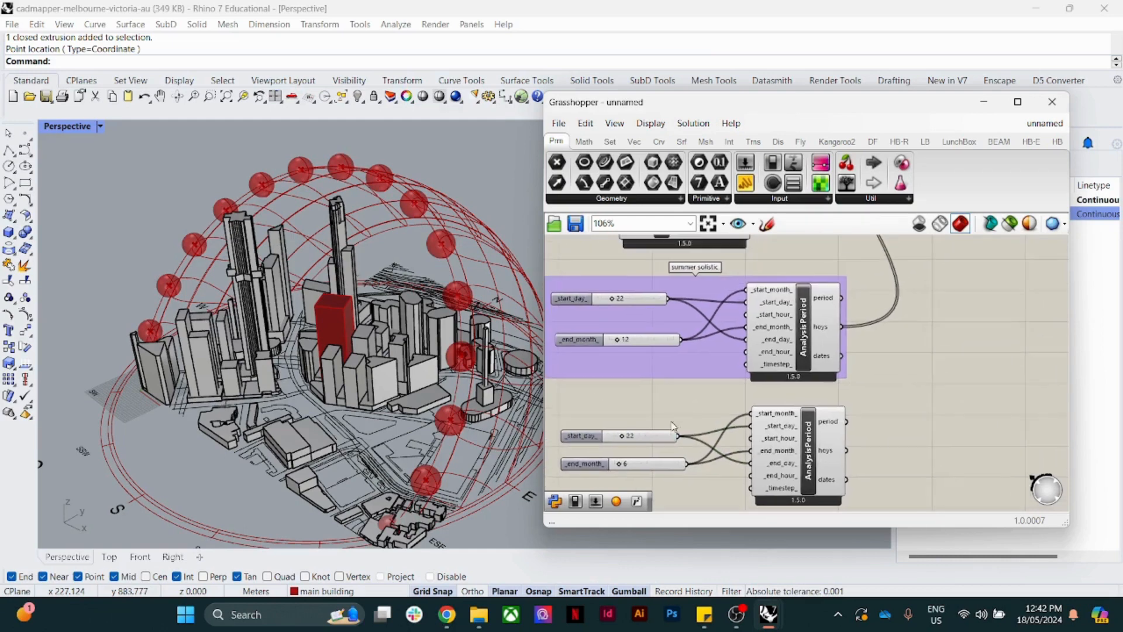
double_click(637, 439)
type("21")
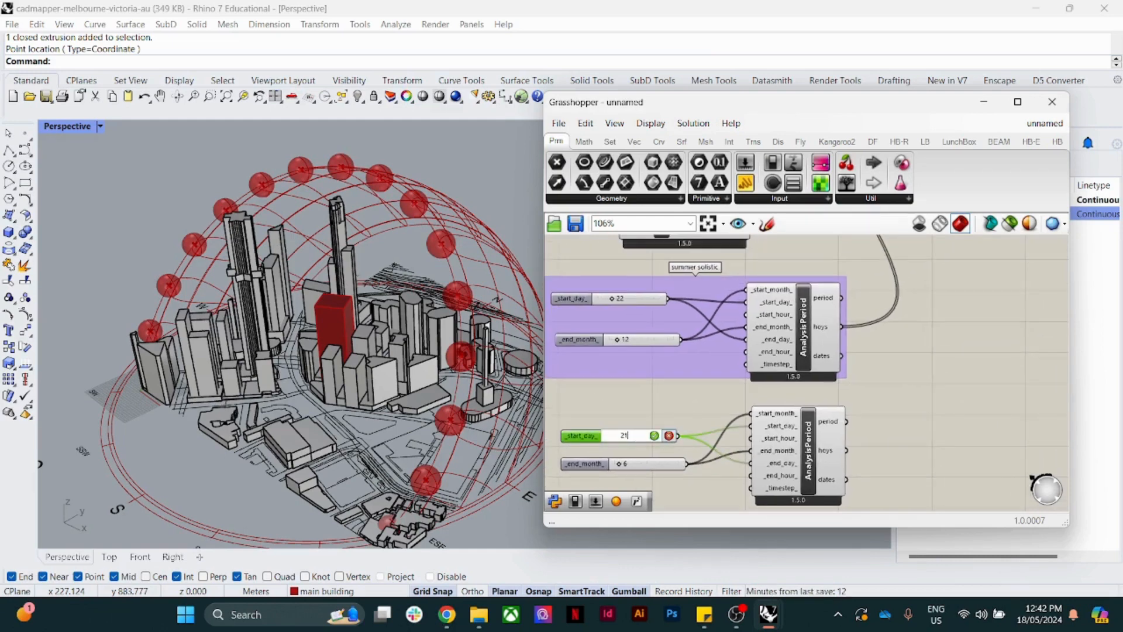
left_click(654, 435)
Step: Group the duplicated AnalysisPeriod component together with its day and month sliders
scroll(870, 428, "down", 4)
right_click_drag(874, 423, 887, 404)
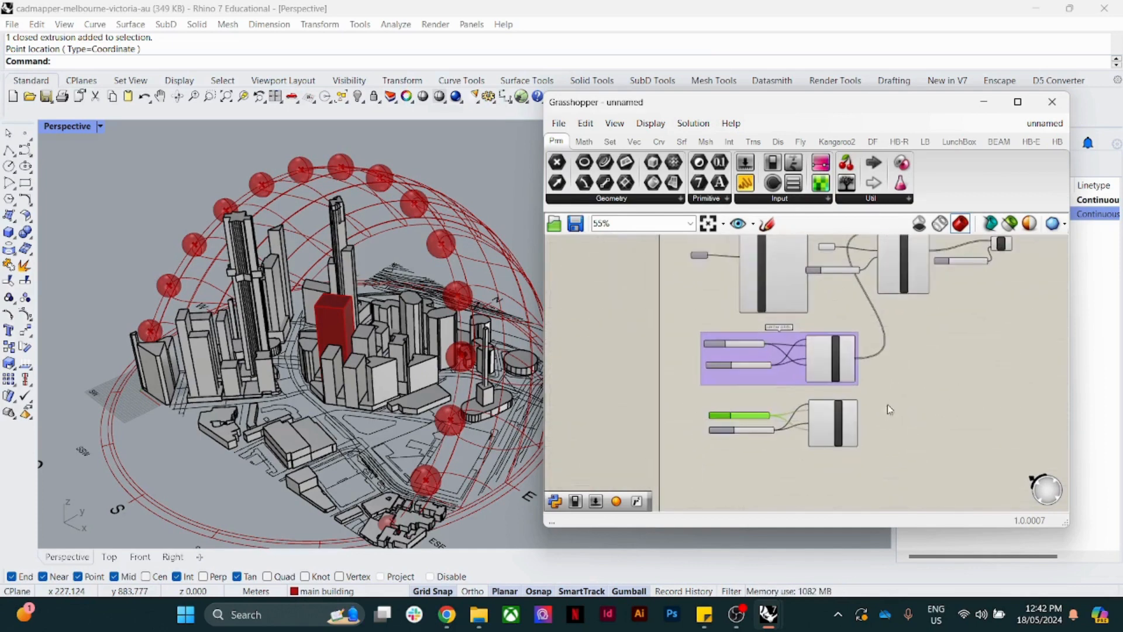
scroll(883, 405, "up", 3)
left_click_drag(871, 476, 695, 410)
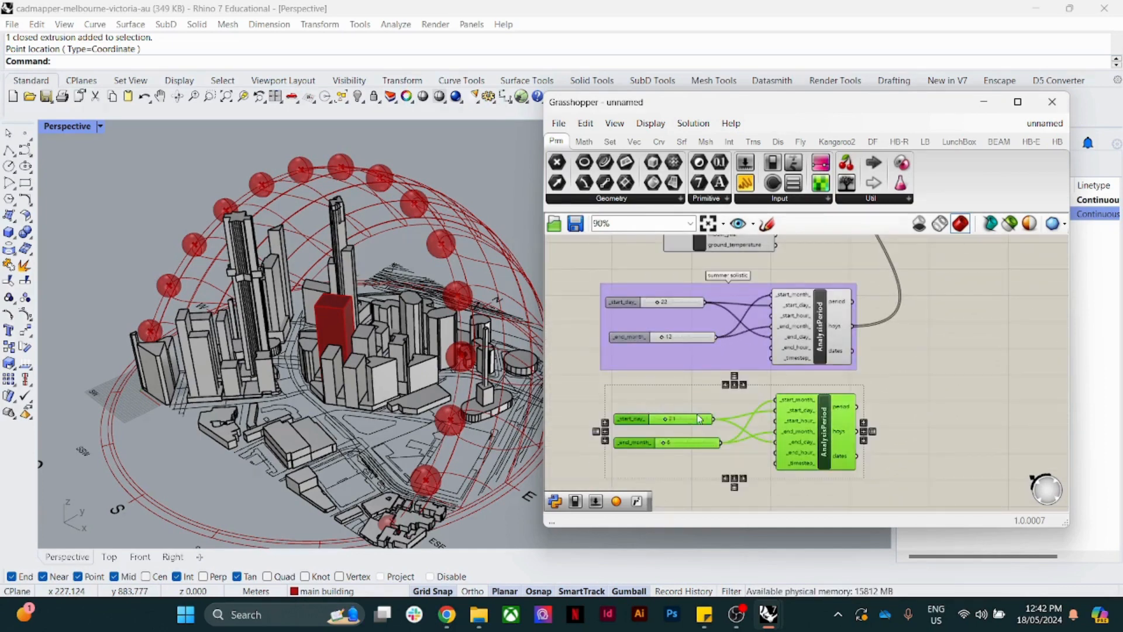
right_click(689, 406)
left_click(722, 488)
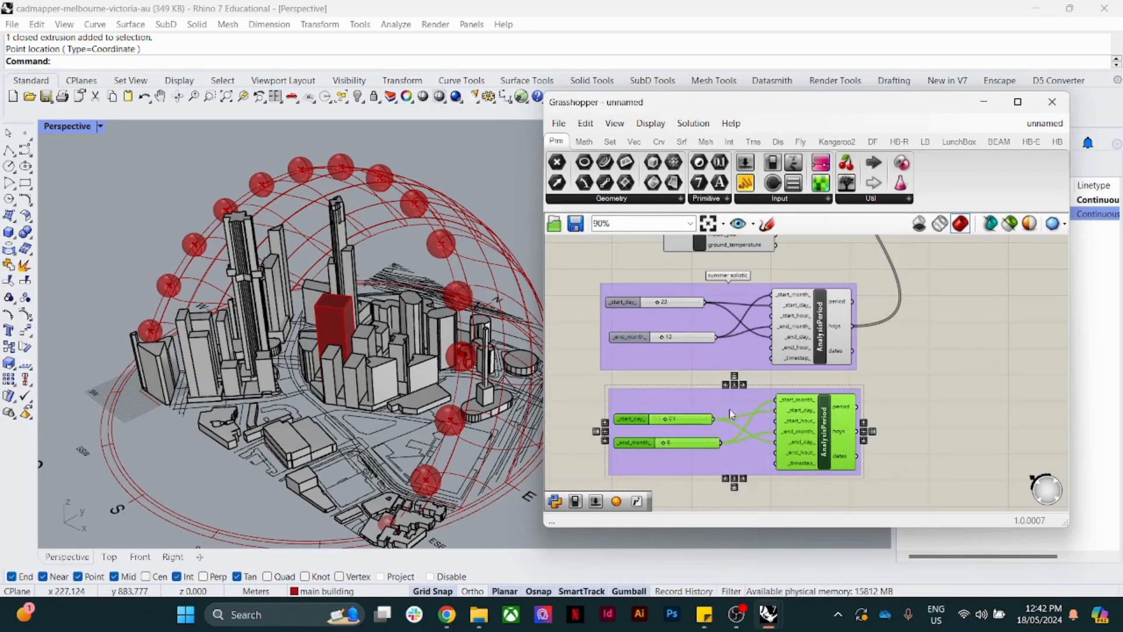
Step: Name the new AnalysisPeriod group "winter solistic"
right_click(711, 403)
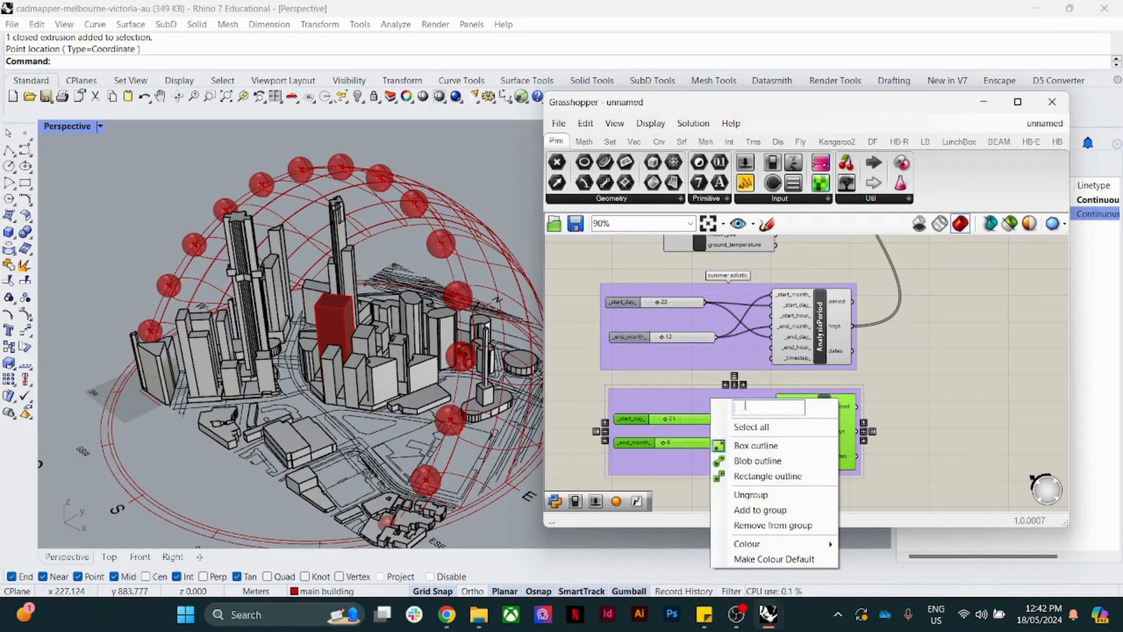
type("winter sol")
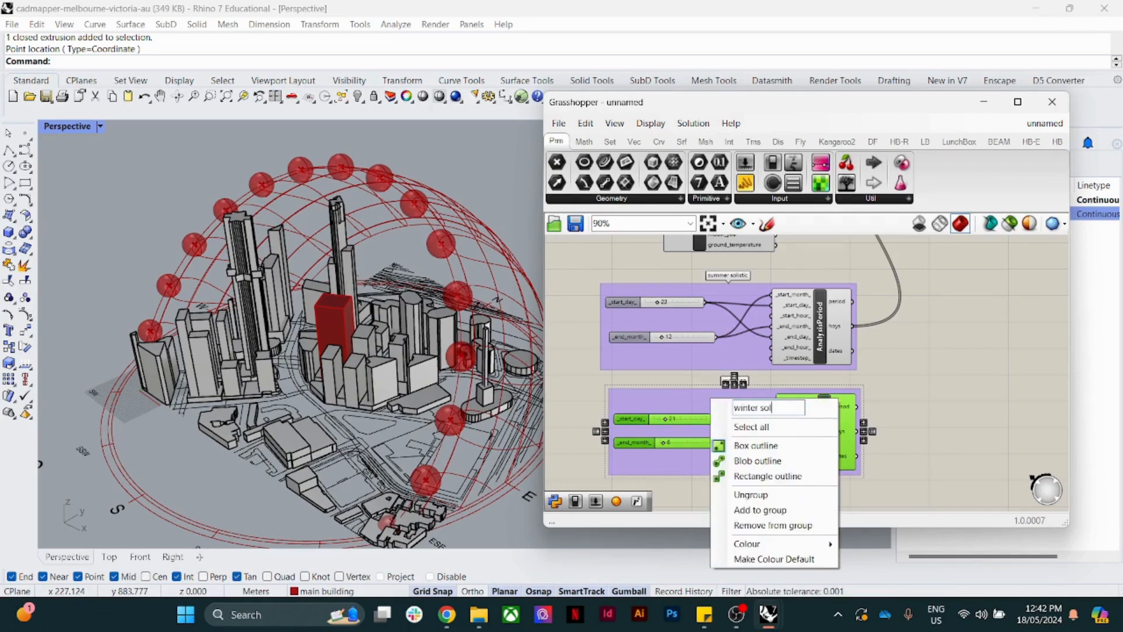
type("istic")
key("Return")
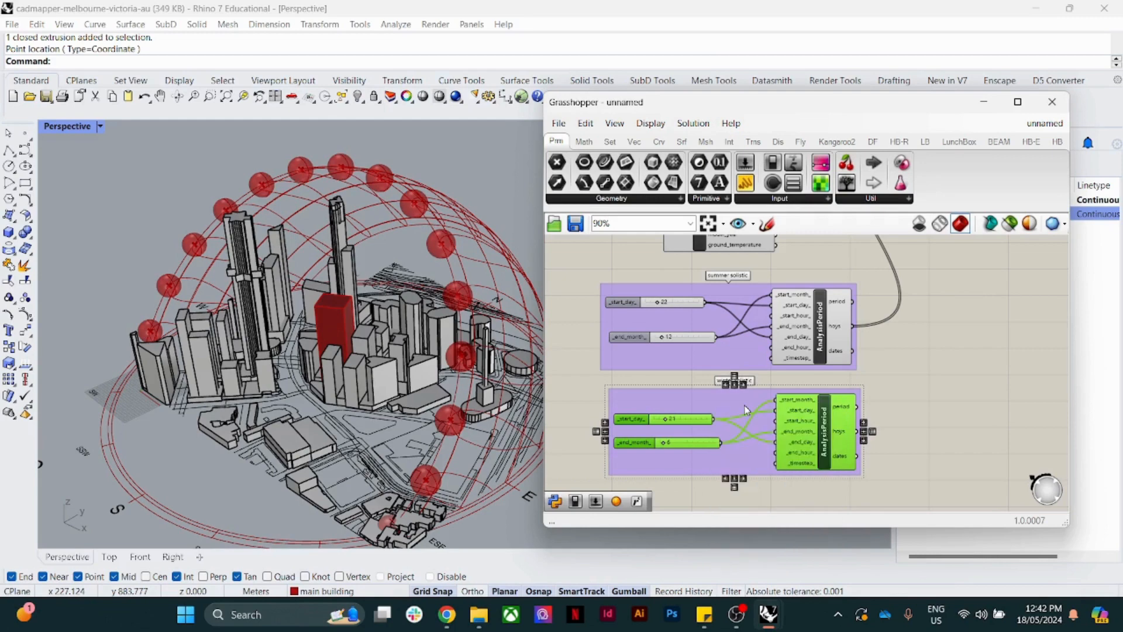
left_click(898, 366)
Step: Disconnect the summer AnalysisPeriod hoys output from the Sunpath hoys_ input
scroll(896, 365, "down", 3)
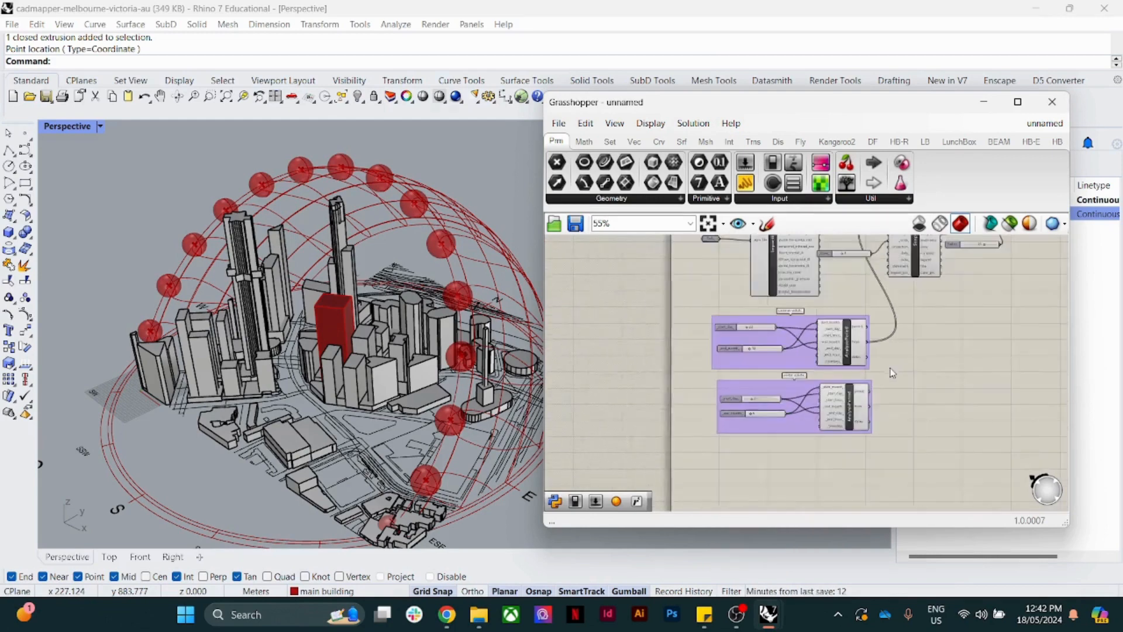
right_click_drag(891, 365, 851, 432)
scroll(852, 276, "up", 5)
right_click(887, 289)
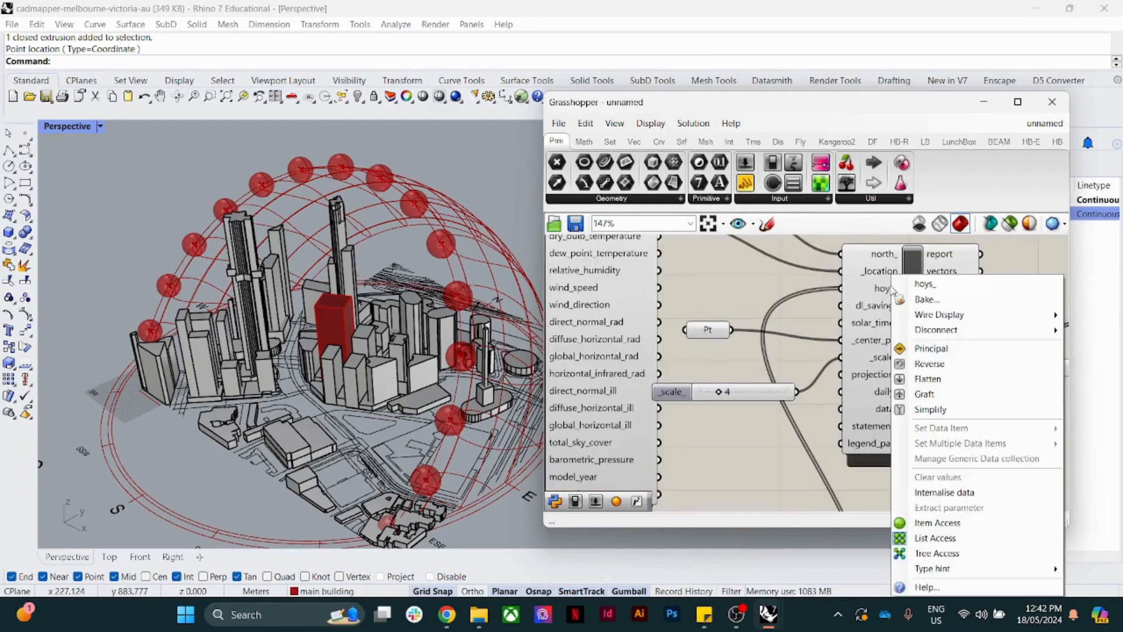
mouse_move(957, 332)
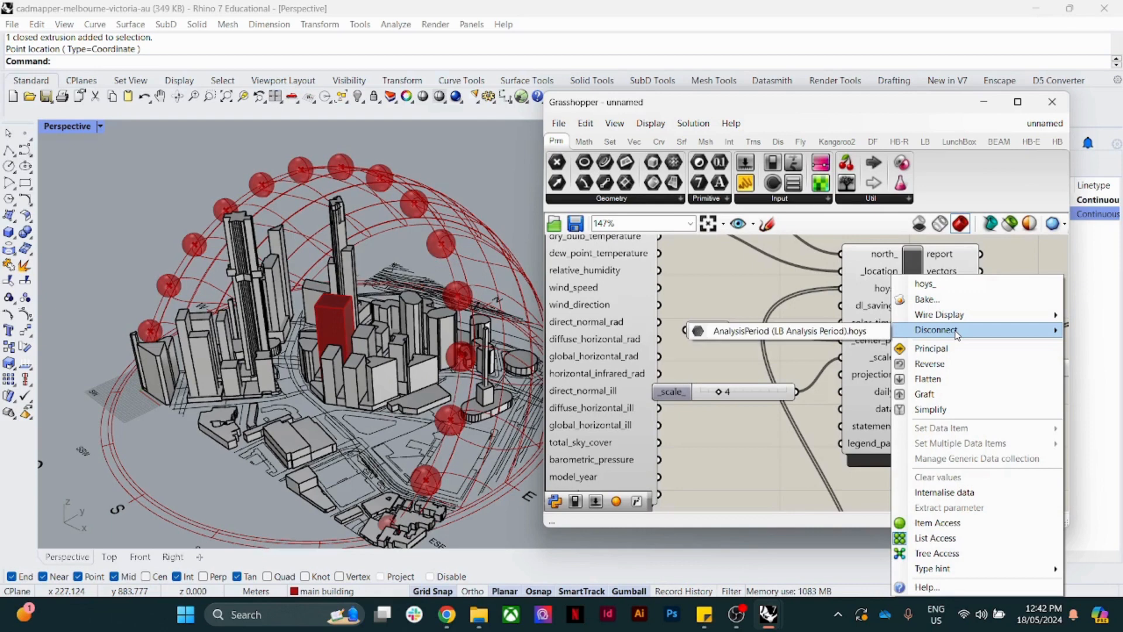
left_click(861, 333)
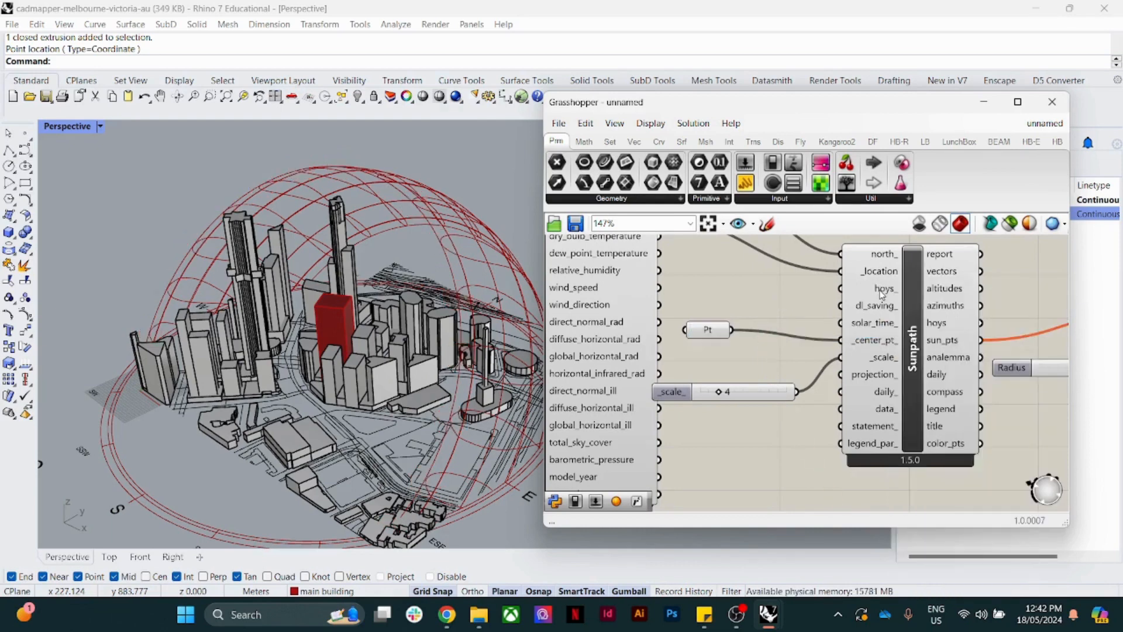
Step: Connect the winter AnalysisPeriod hoys output to the Sunpath hoys_ input
scroll(881, 290, "down", 5)
scroll(881, 291, "up", 5)
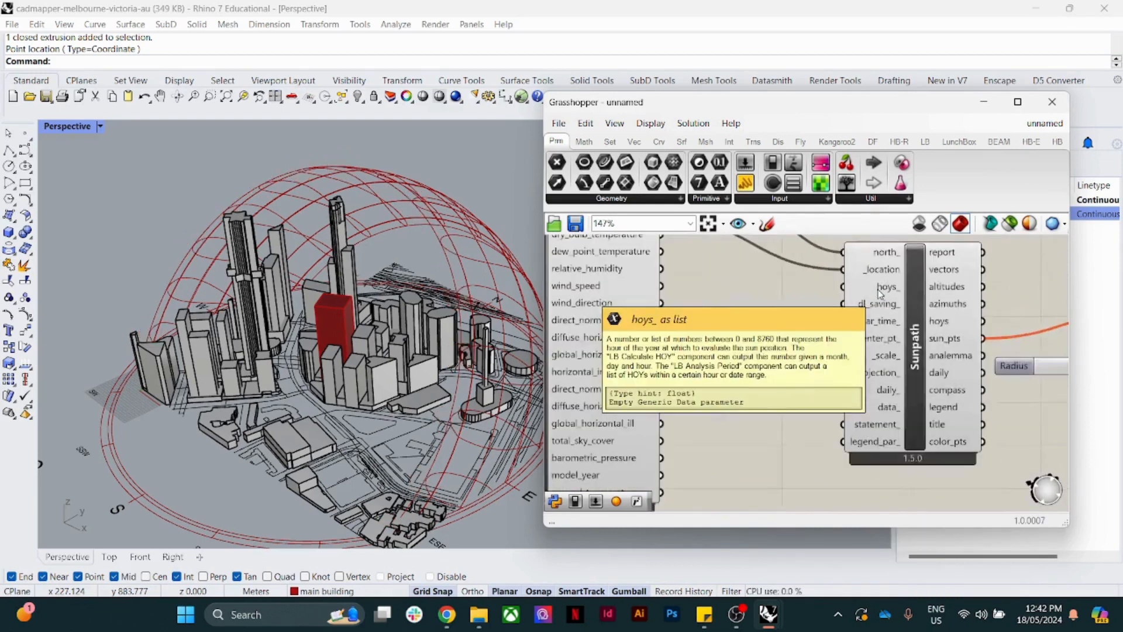
scroll(881, 290, "down", 5)
scroll(876, 411, "up", 3)
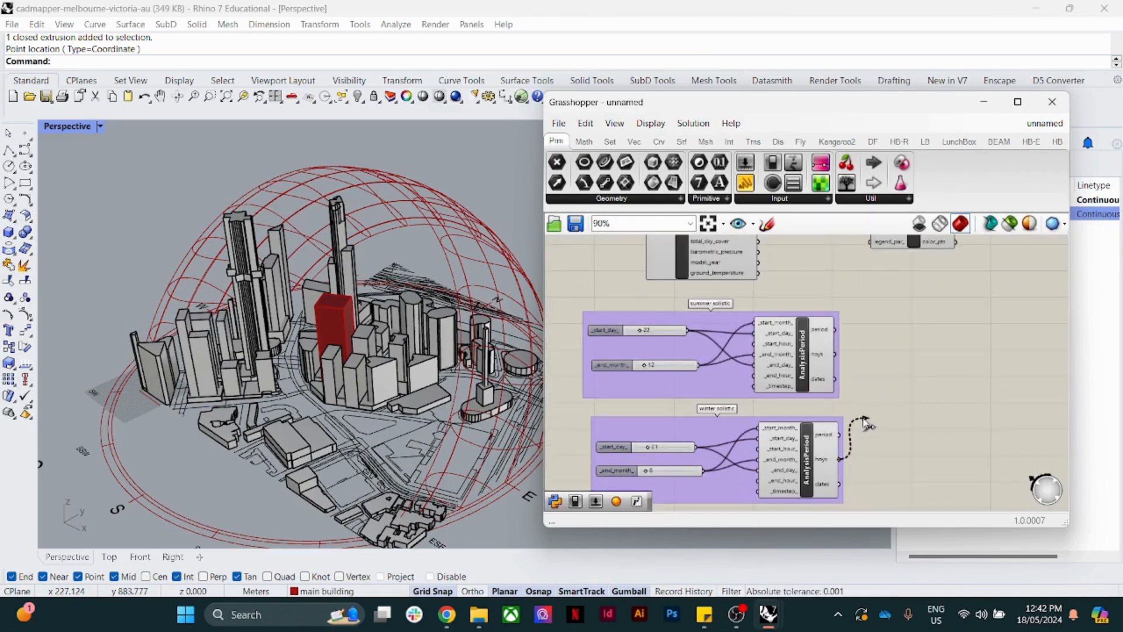
scroll(858, 430, "down", 4)
scroll(871, 296, "up", 6)
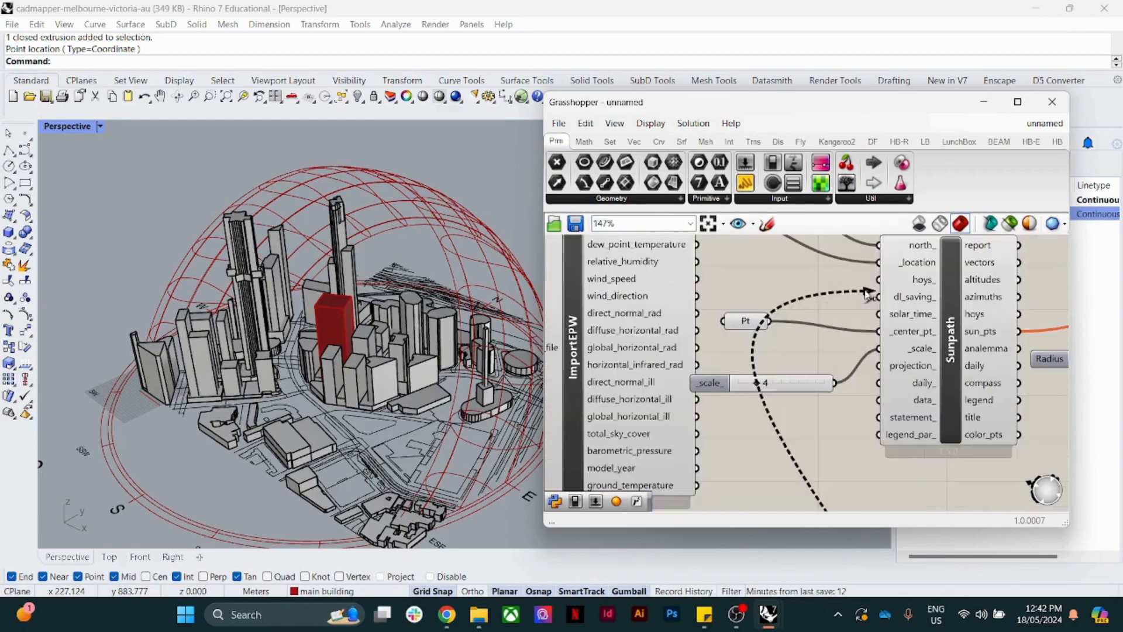
left_click_drag(872, 285, 872, 285)
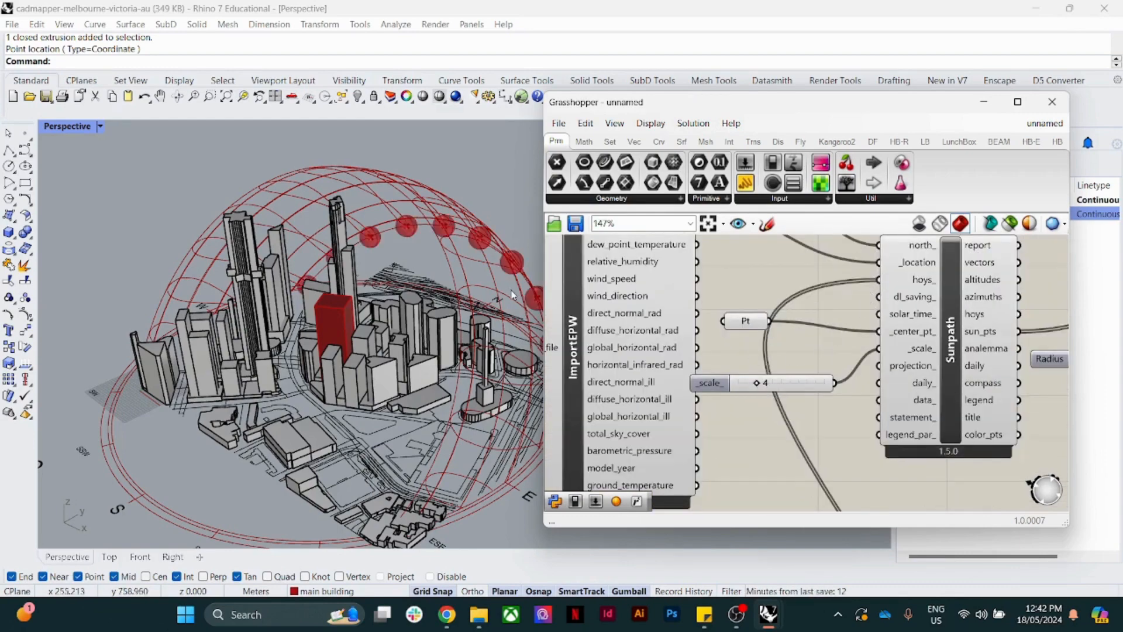
Step: Examine the winter solstice sun spheres around the Melbourne city model from different angles
scroll(838, 370, "down", 5)
right_click_drag(468, 295, 436, 282)
scroll(395, 278, "down", 8)
scroll(445, 286, "up", 9)
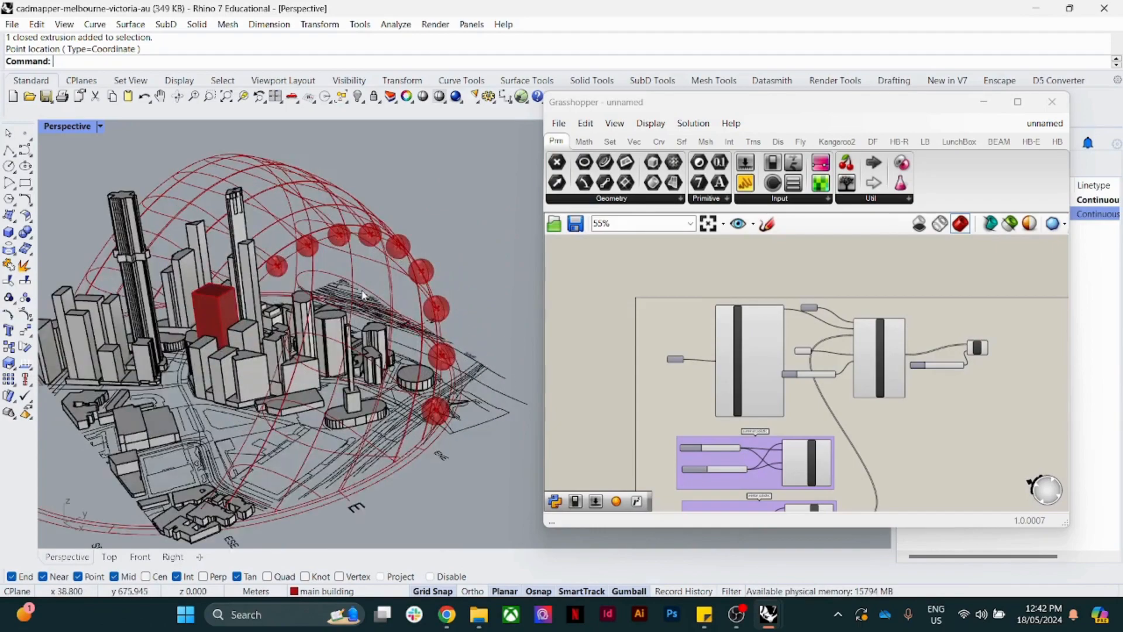
right_click_drag(282, 266, 262, 275)
scroll(289, 276, "up", 3)
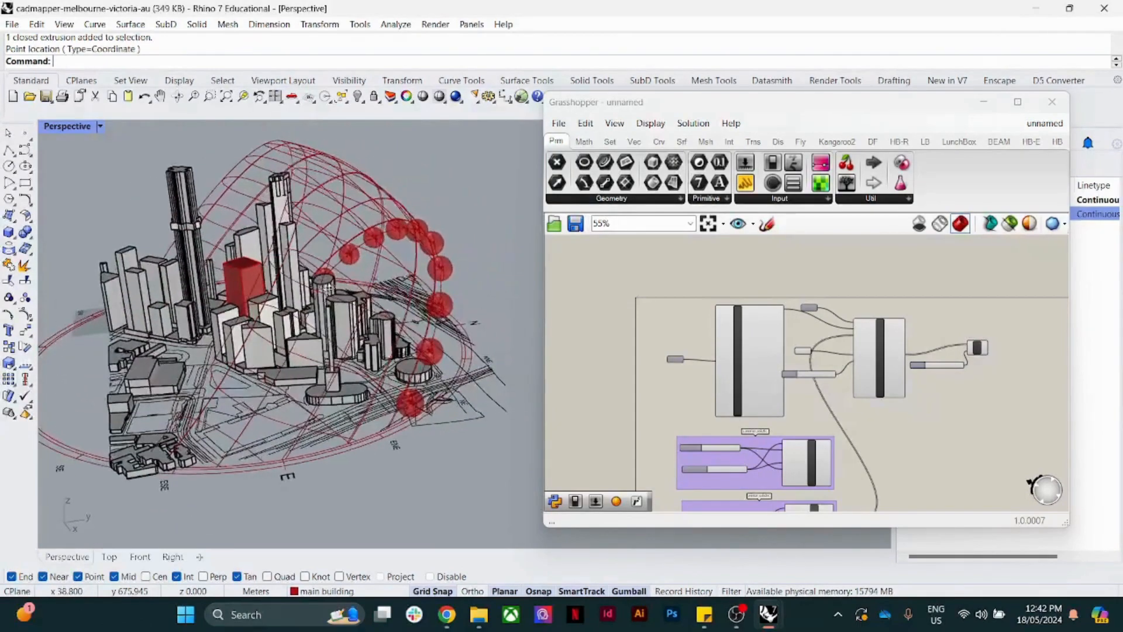
Step: Connect the summer AnalysisPeriod hoys output to the Sunpath hoys_ input in addition to the winter one, and view both solstice arcs
scroll(879, 430, "down", 3)
scroll(822, 370, "up", 5)
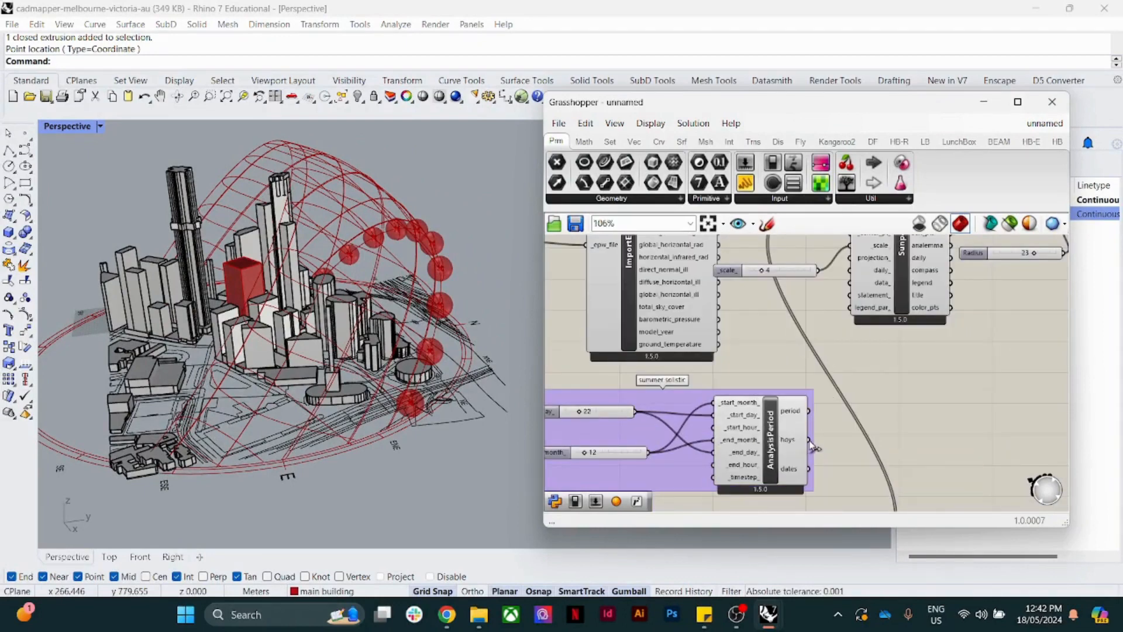
mouse_move(809, 440)
left_mouse_down()
mouse_move(822, 424)
mouse_move(836, 301)
mouse_move(805, 433)
left_mouse_up()
right_click_drag(841, 364, 816, 429)
left_click_drag(787, 506, 825, 261)
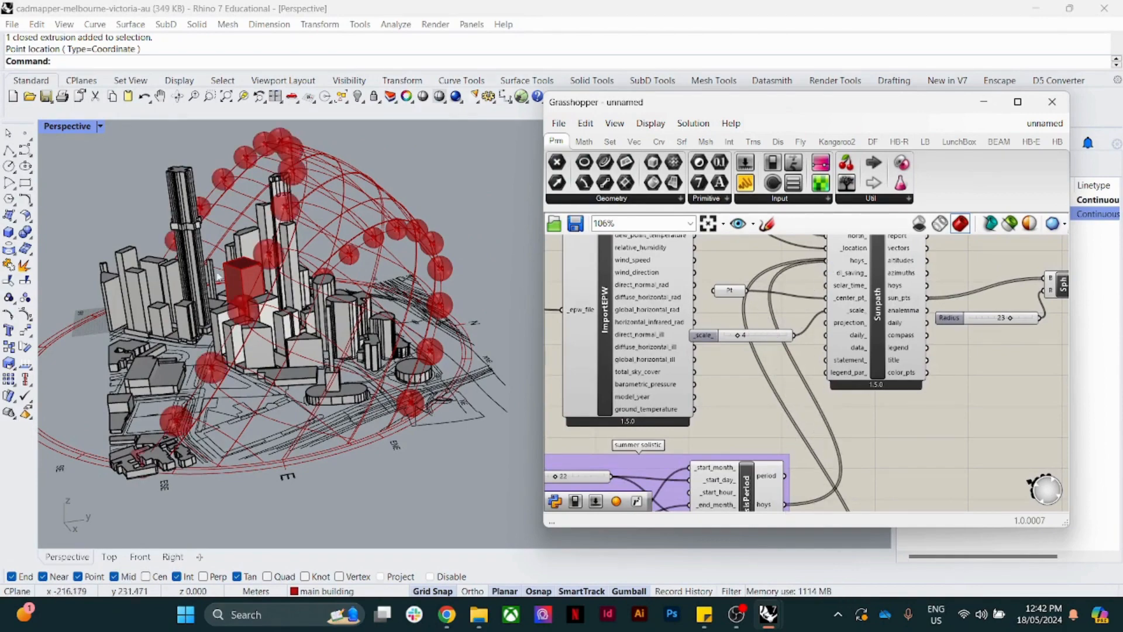
scroll(254, 280, "down", 10)
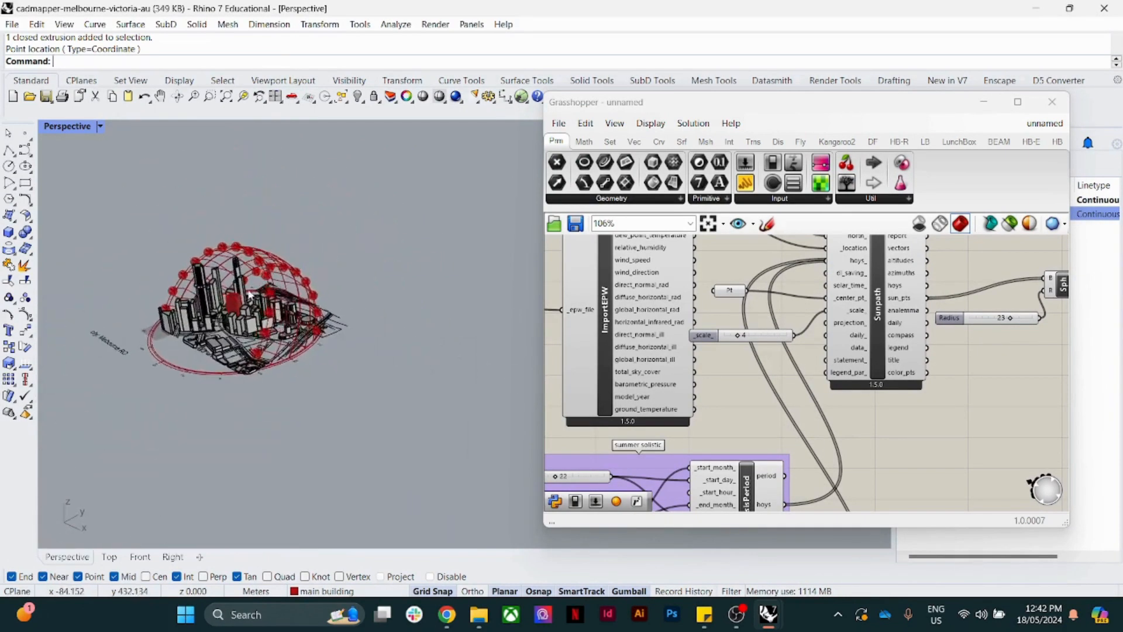
scroll(243, 296, "up", 5)
scroll(237, 305, "down", 5)
scroll(233, 303, "up", 5)
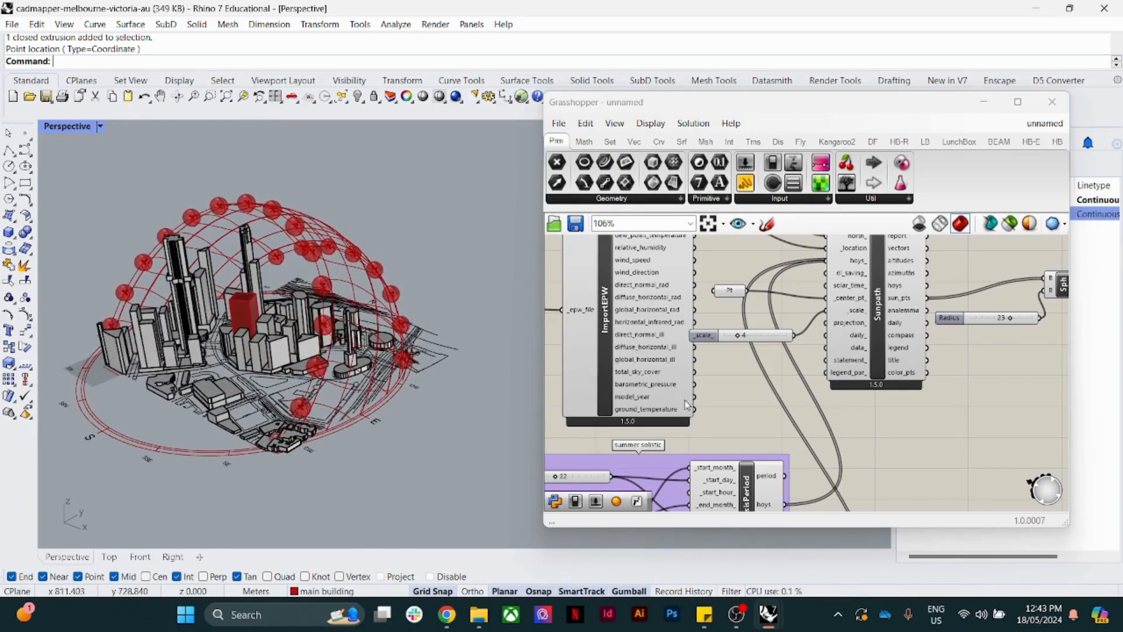
Step: Rearrange the Sphere component and its Radius slider on the canvas, placing them beside the Sunpath outputs
scroll(767, 368, "down", 5)
scroll(814, 334, "up", 2)
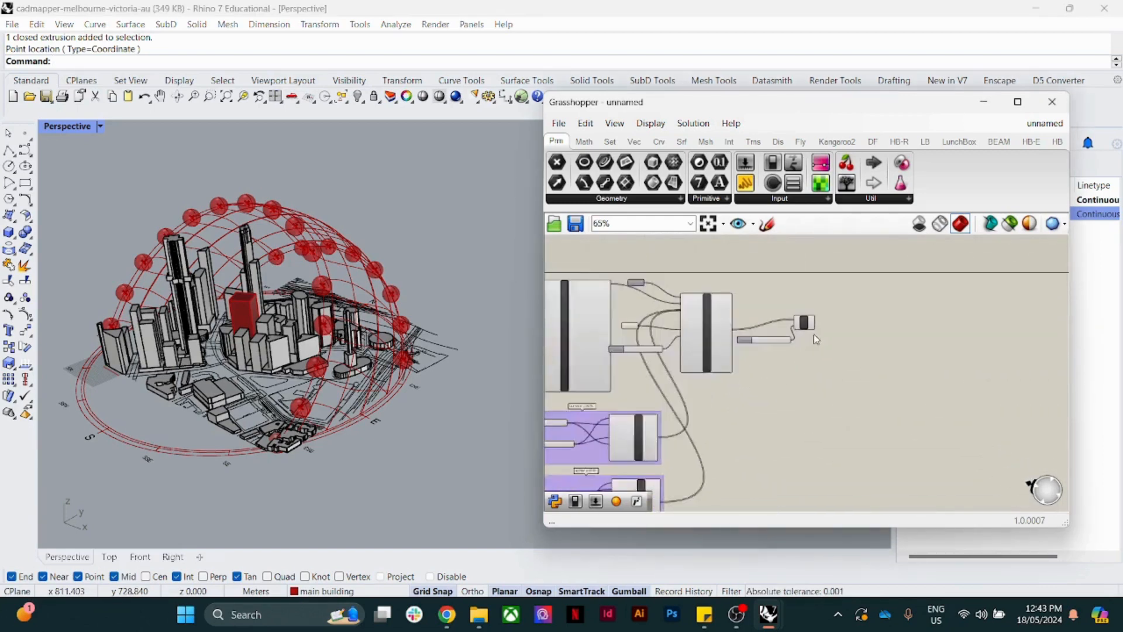
scroll(813, 335, "down", 3)
right_click_drag(763, 354, 789, 356)
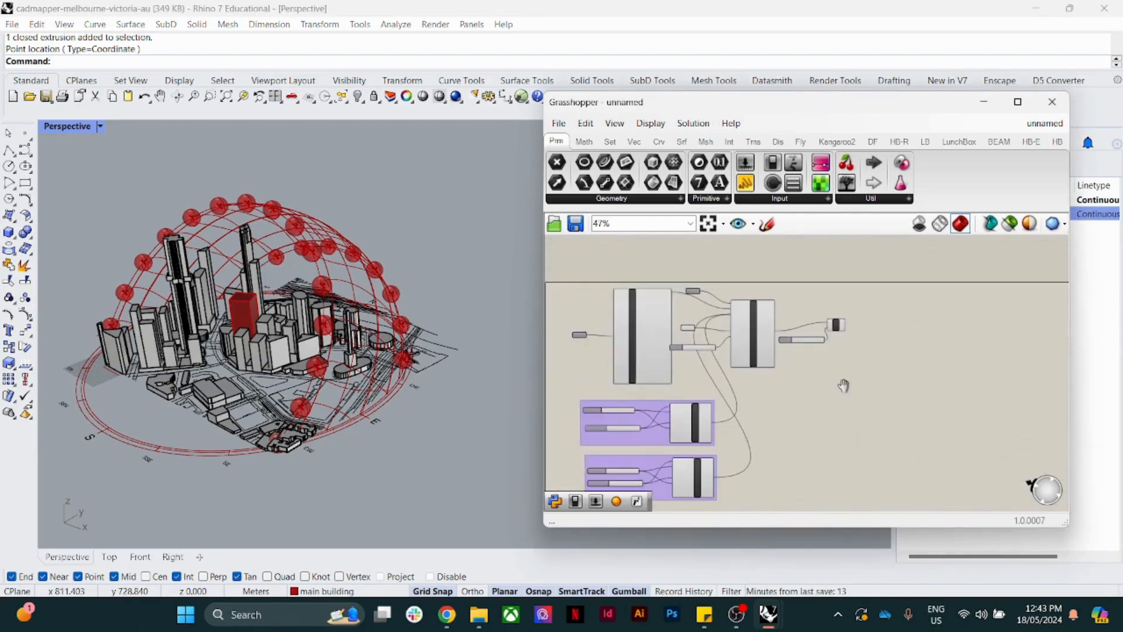
scroll(777, 339, "up", 6)
left_click(771, 331)
left_click_drag(771, 331, 736, 308)
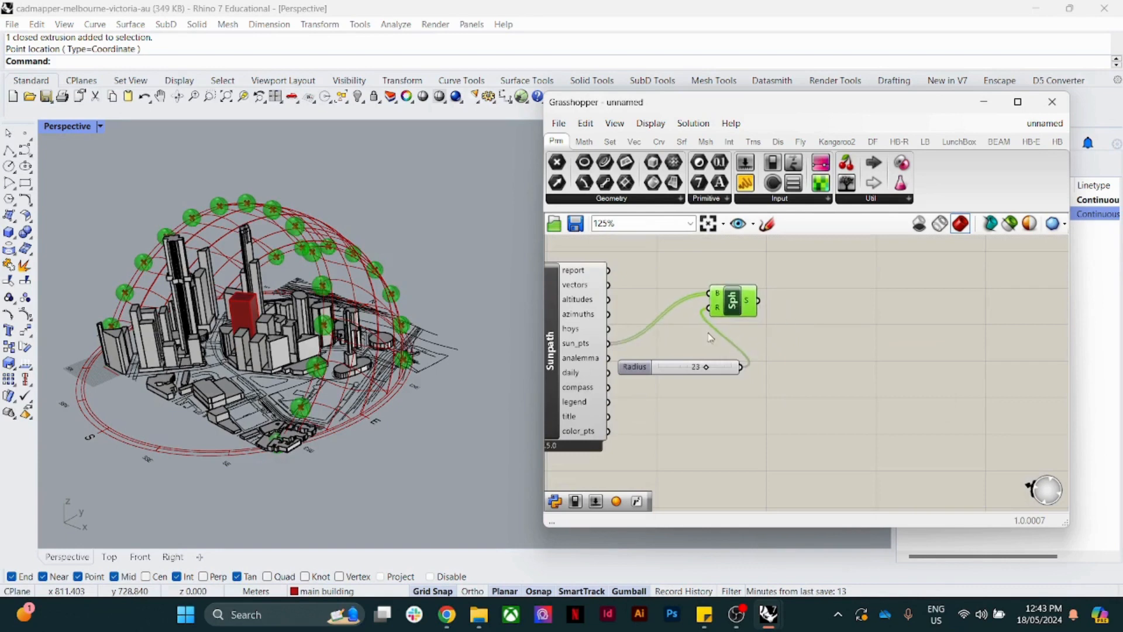
left_click_drag(636, 369, 593, 471)
left_click_drag(734, 301, 709, 366)
left_click(817, 321)
scroll(751, 317, "down", 3)
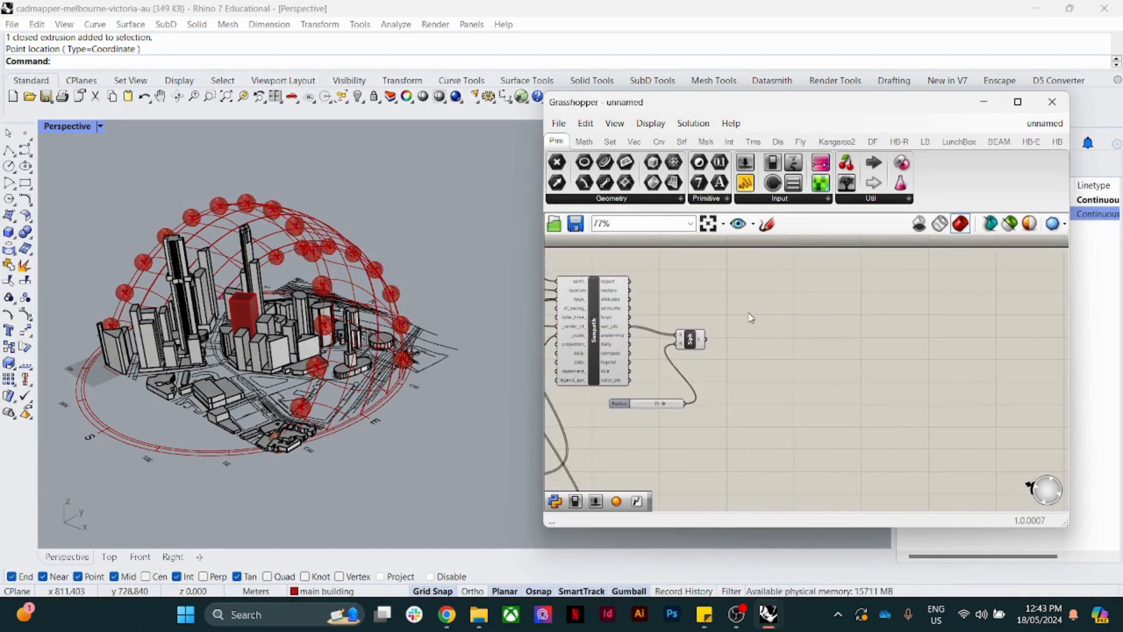
Step: Add an LB Direct Sun Hours component to the canvas beyond the Sphere component
double_click(806, 316)
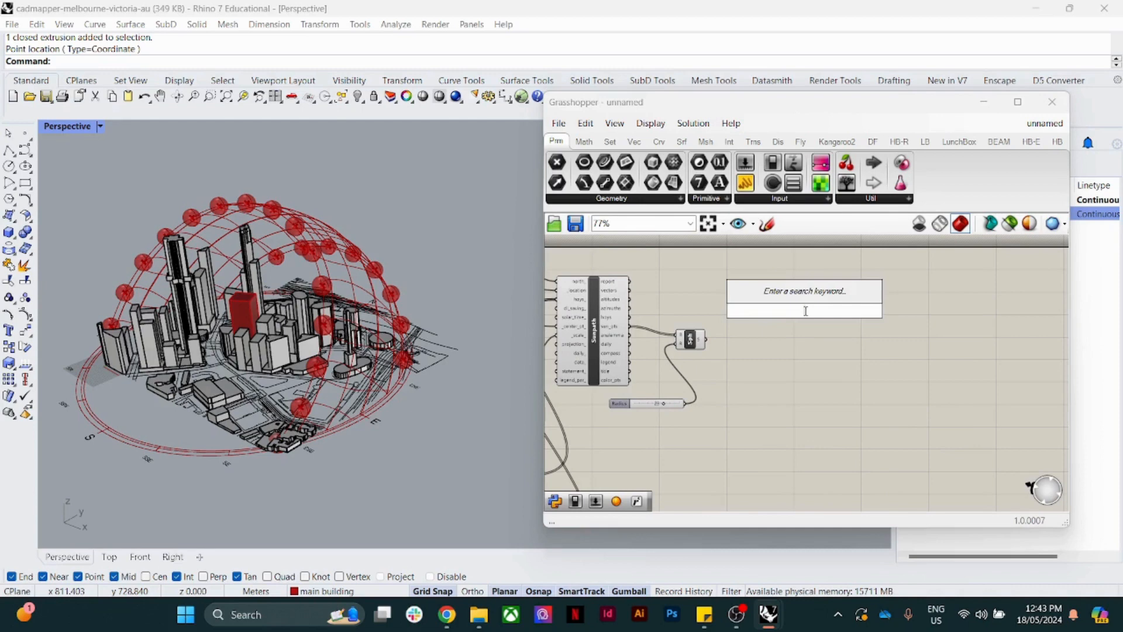
type("dire")
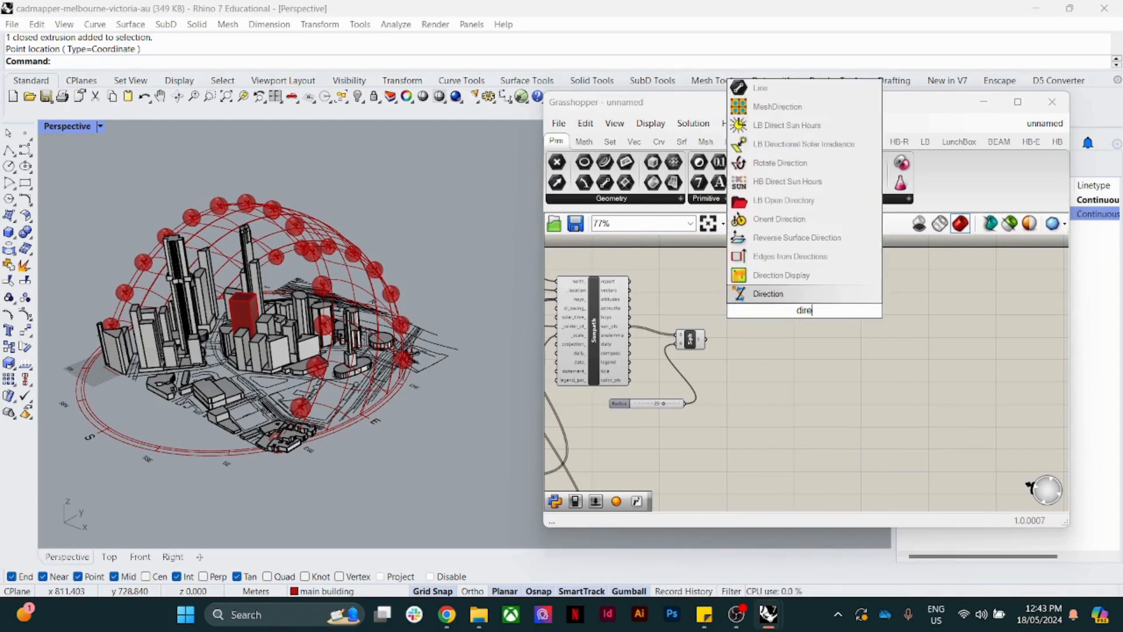
type("ct")
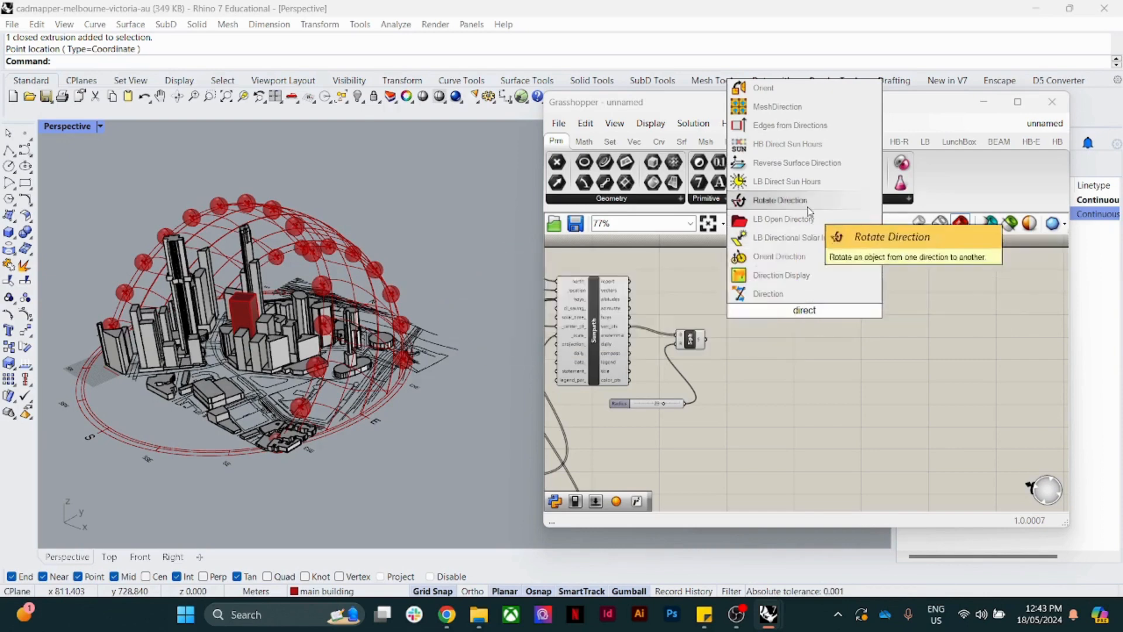
left_click(797, 182)
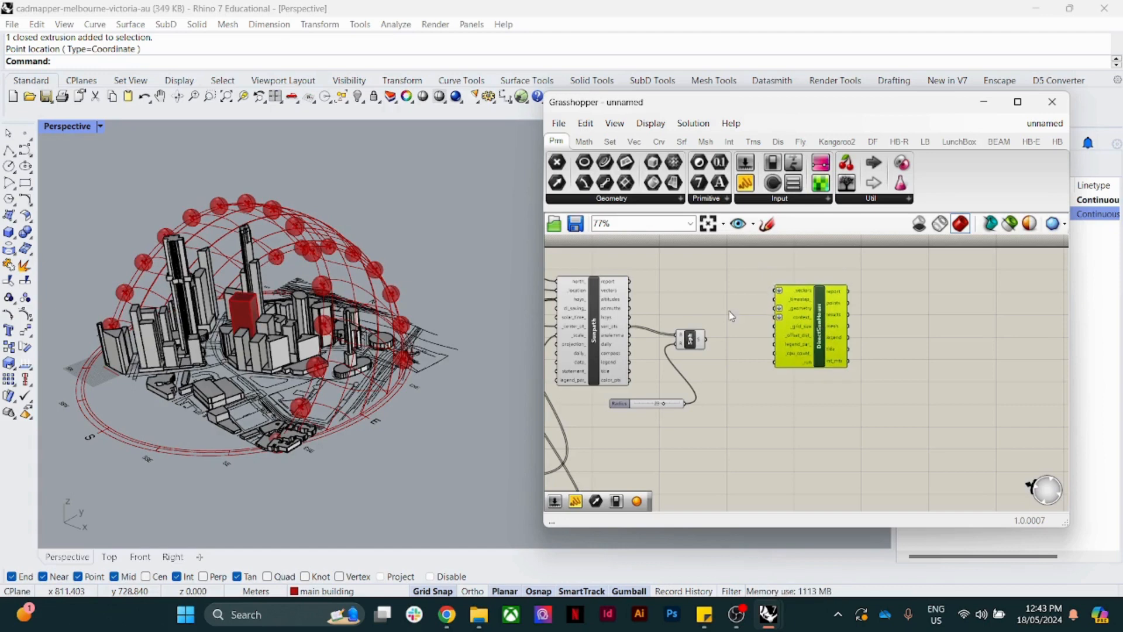
scroll(733, 290, "up", 1)
left_click_drag(839, 331, 813, 331)
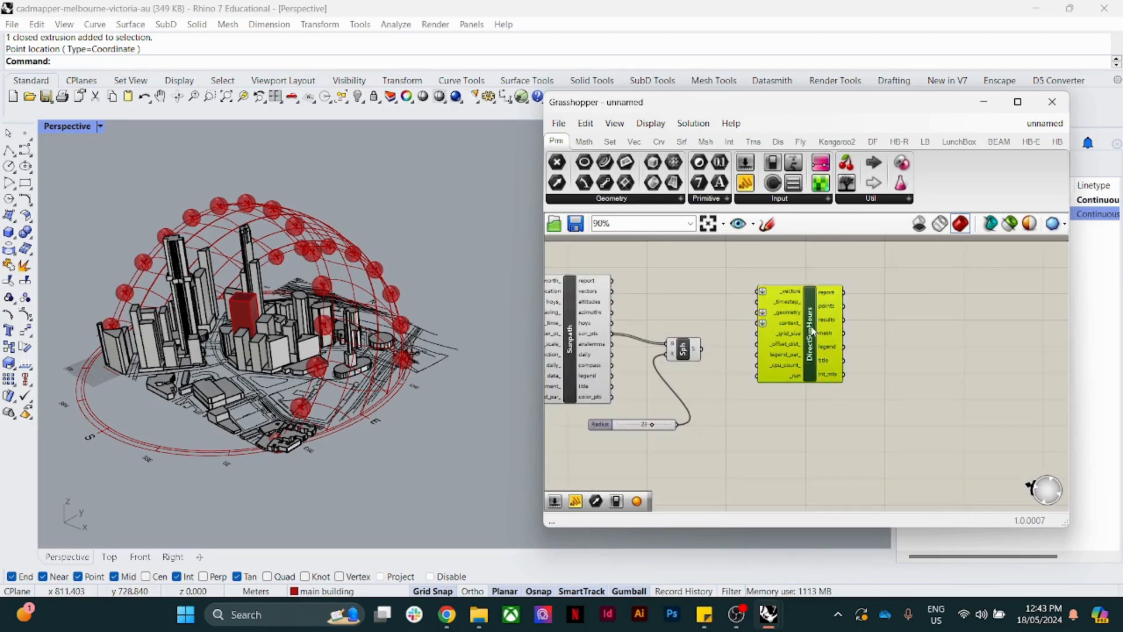
left_click(744, 314)
Step: Connect the Sunpath vectors output to the _vectors input of the DirectSunHours component
right_click_drag(708, 310, 789, 309)
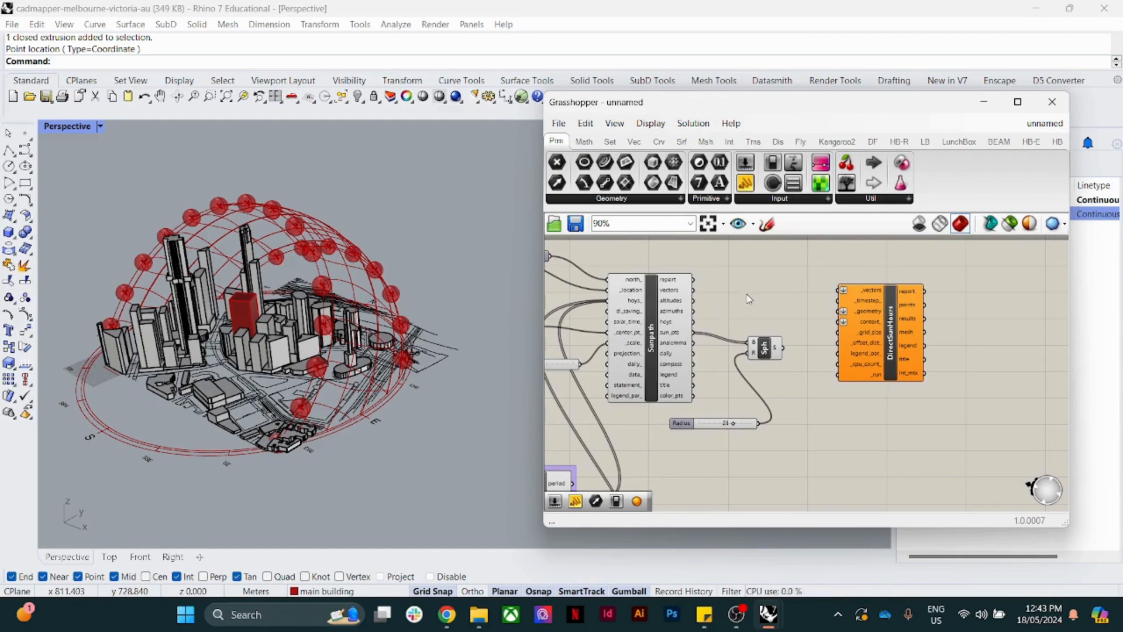
scroll(753, 296, "up", 1)
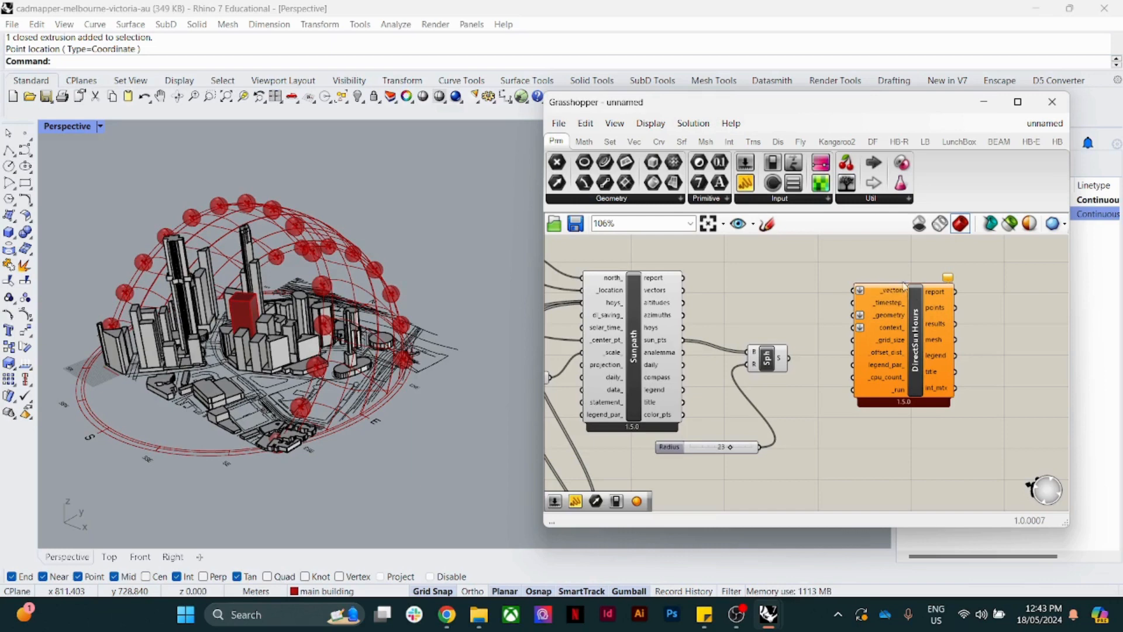
left_click_drag(683, 291, 846, 297)
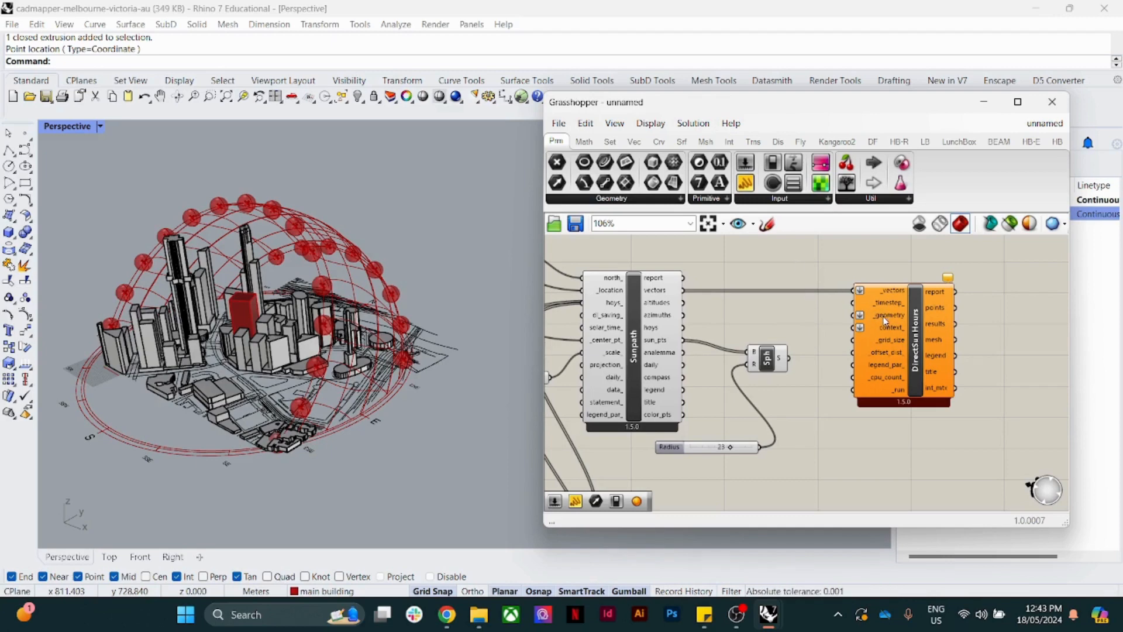
Step: Add a Brep parameter to the canvas for the _geometry input of DirectSunHours
mouse_move(888, 322)
double_click(809, 264)
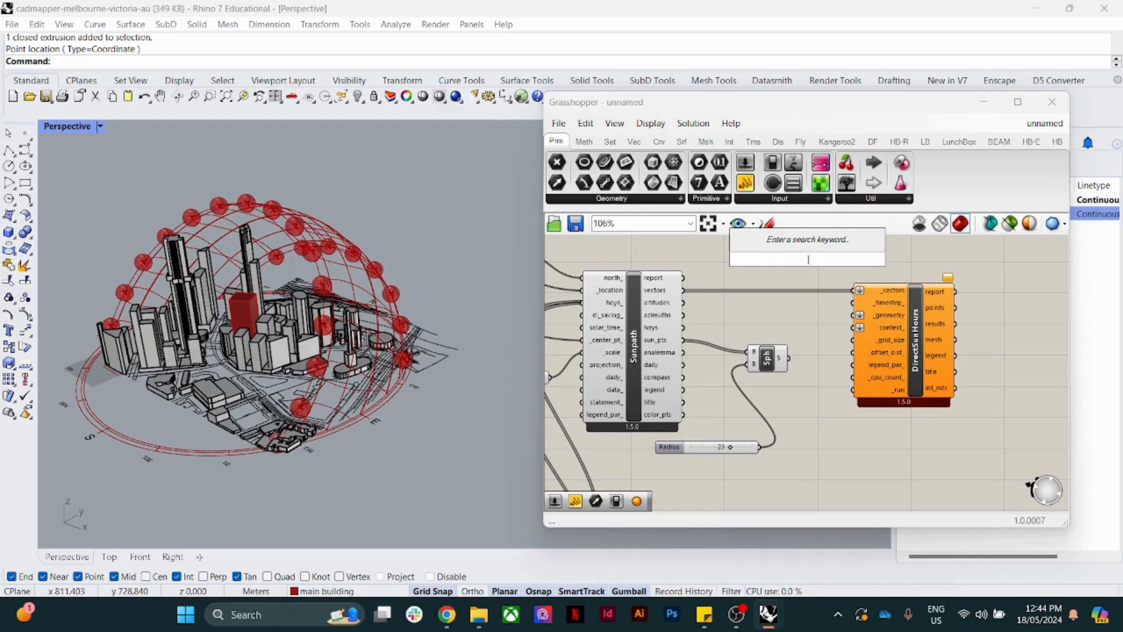
type("bre")
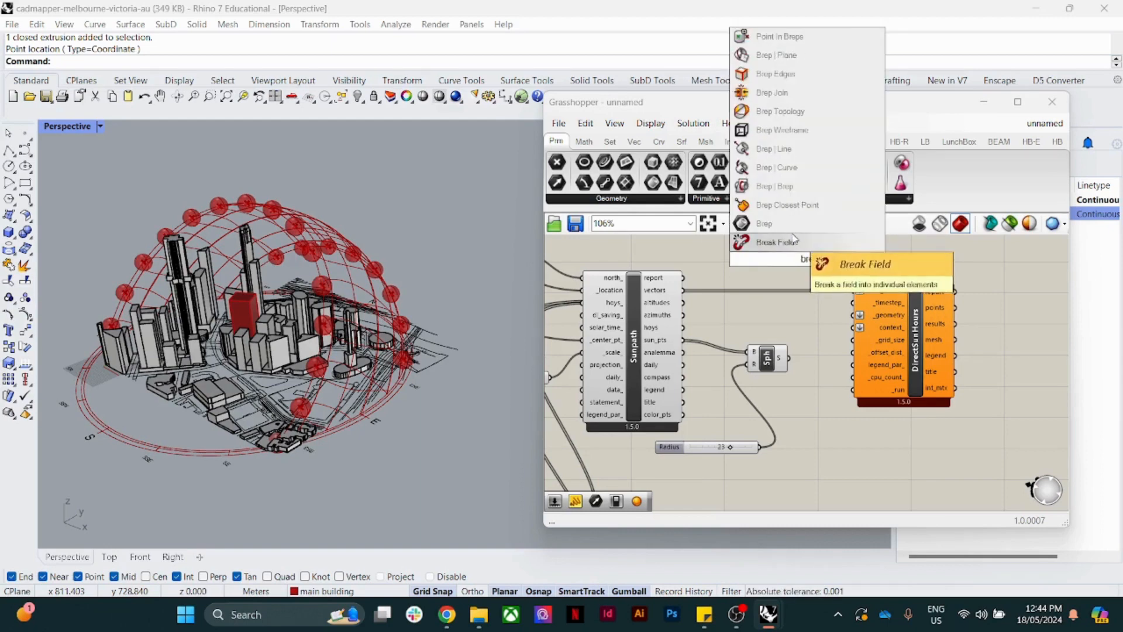
left_click(764, 223)
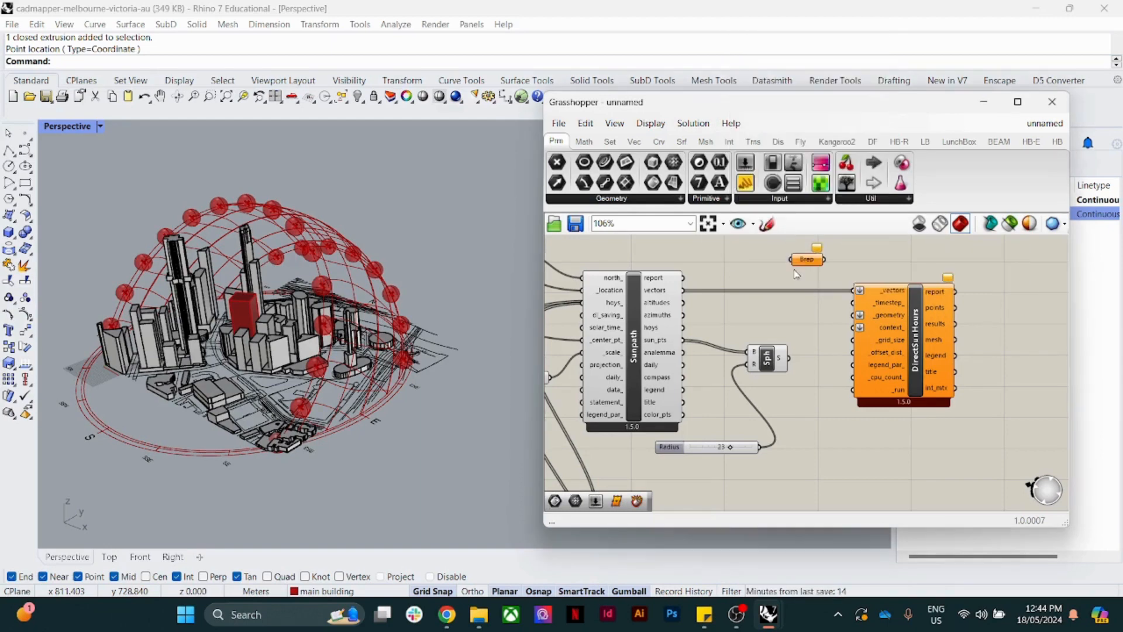
Step: Reference the red main building as the single Brep of the parameter, and place it between Sunpath and DirectSunHours
right_click(793, 261)
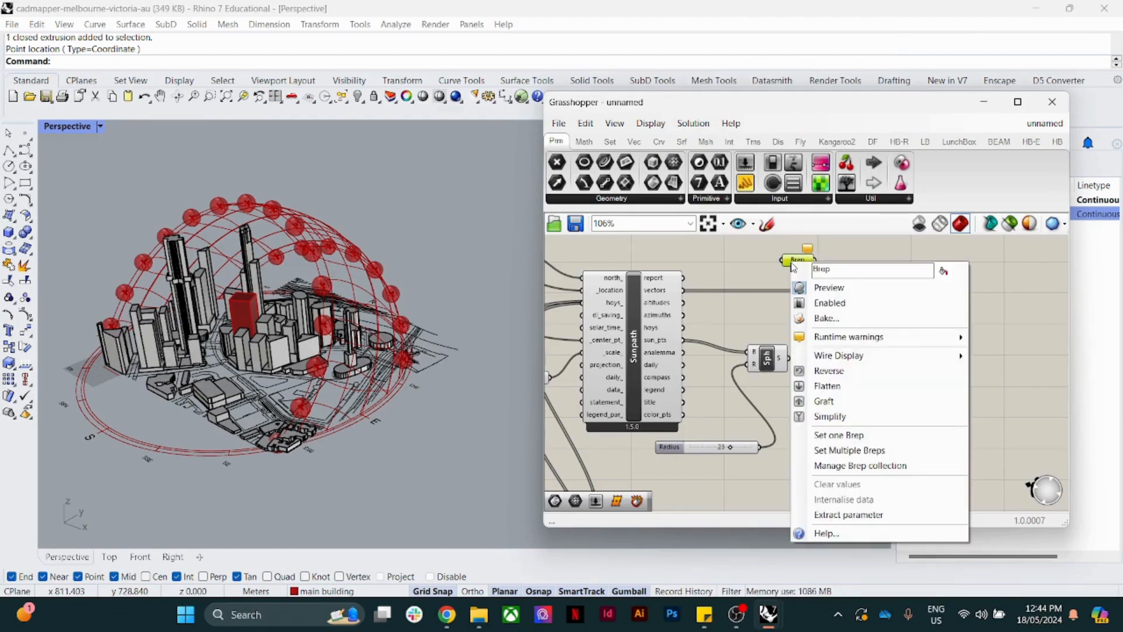
left_click(830, 435)
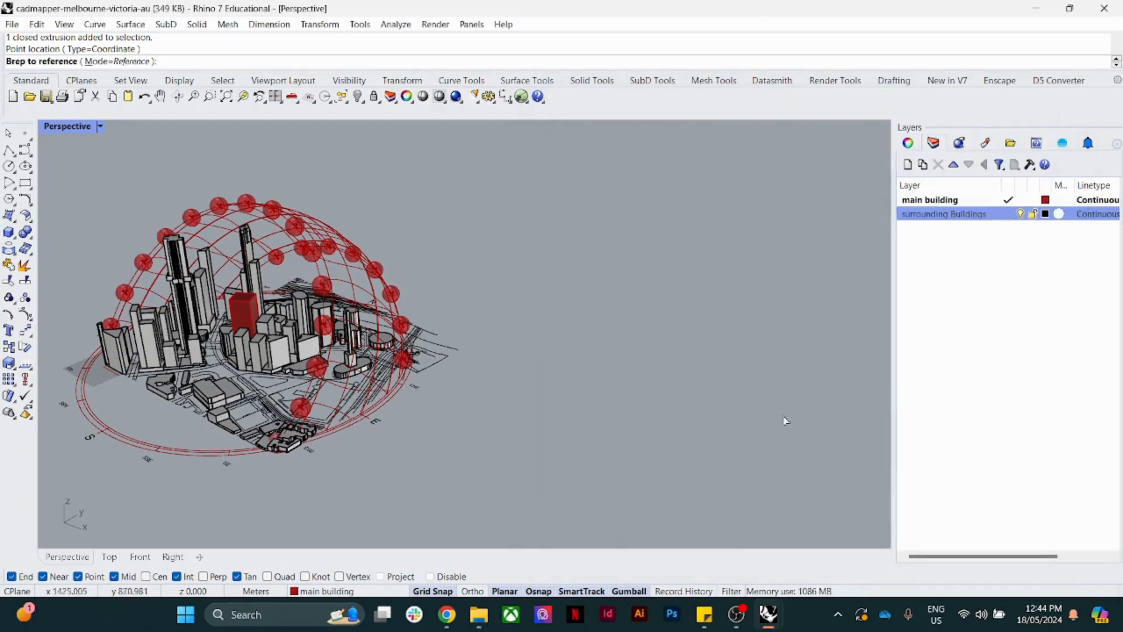
scroll(108, 278, "up", 3)
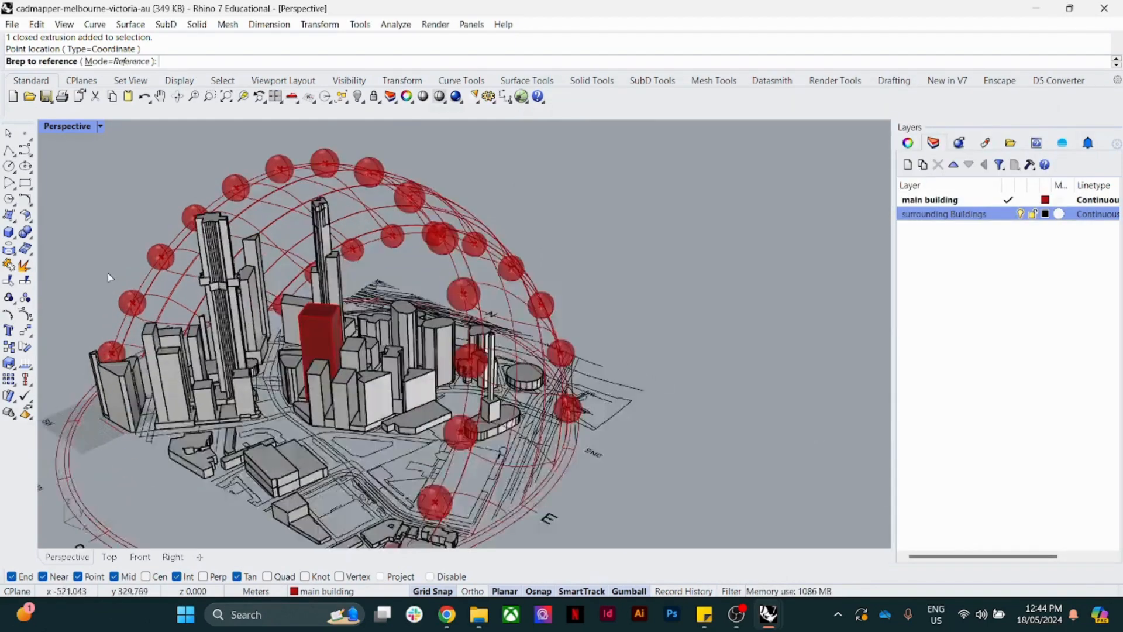
scroll(374, 353, "up", 2)
scroll(374, 353, "up", 2)
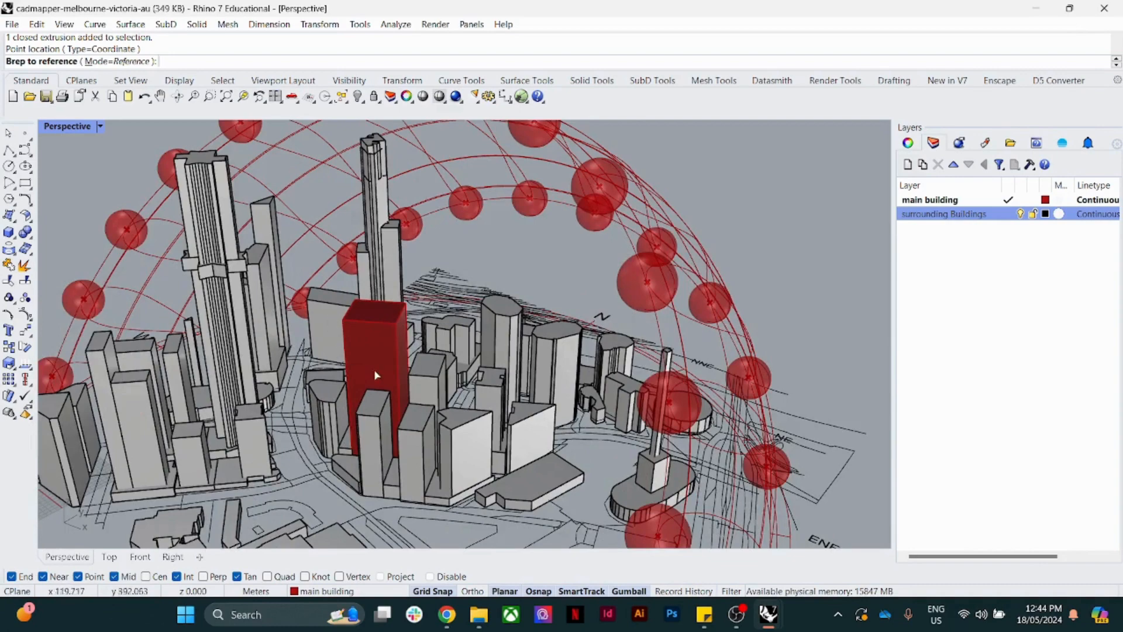
scroll(359, 380, "down", 3)
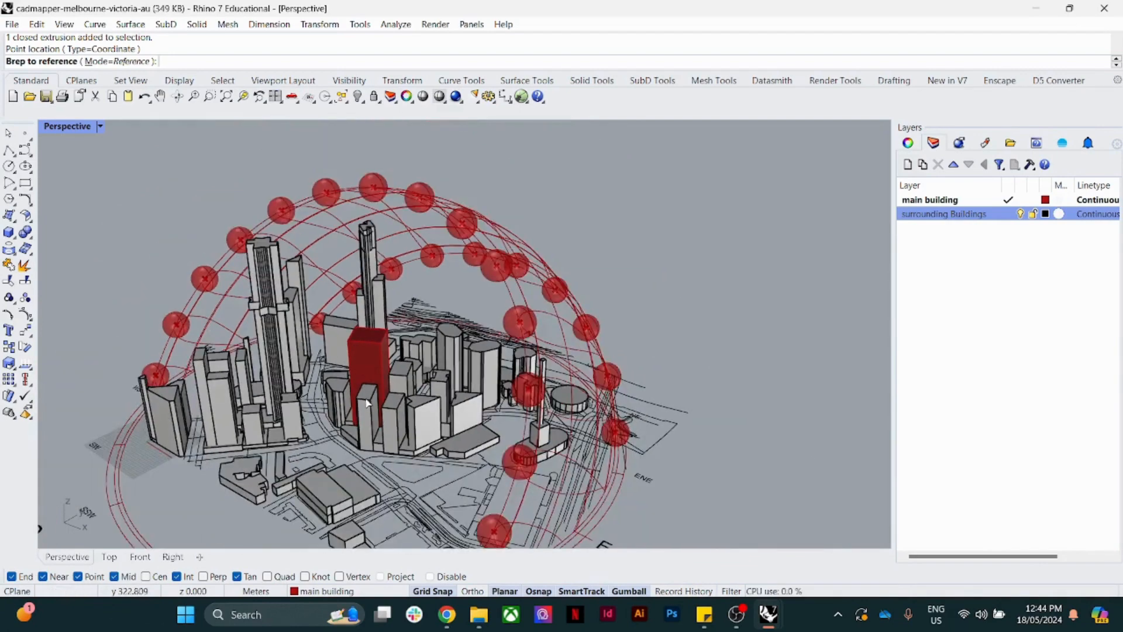
scroll(368, 403, "up", 2)
scroll(408, 373, "up", 2)
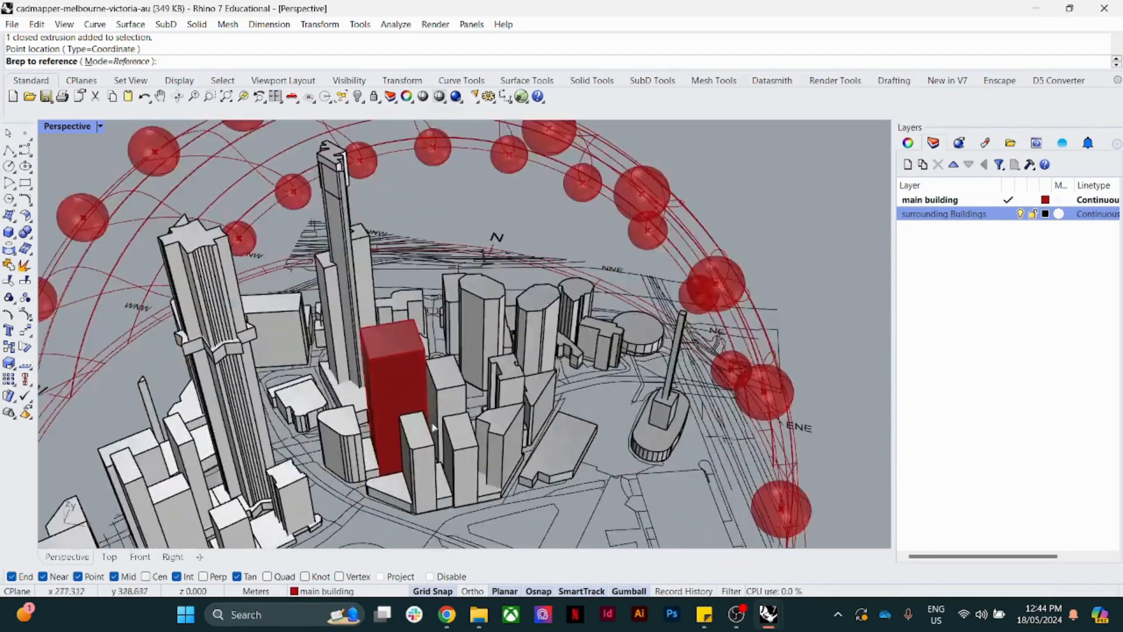
left_click(408, 373)
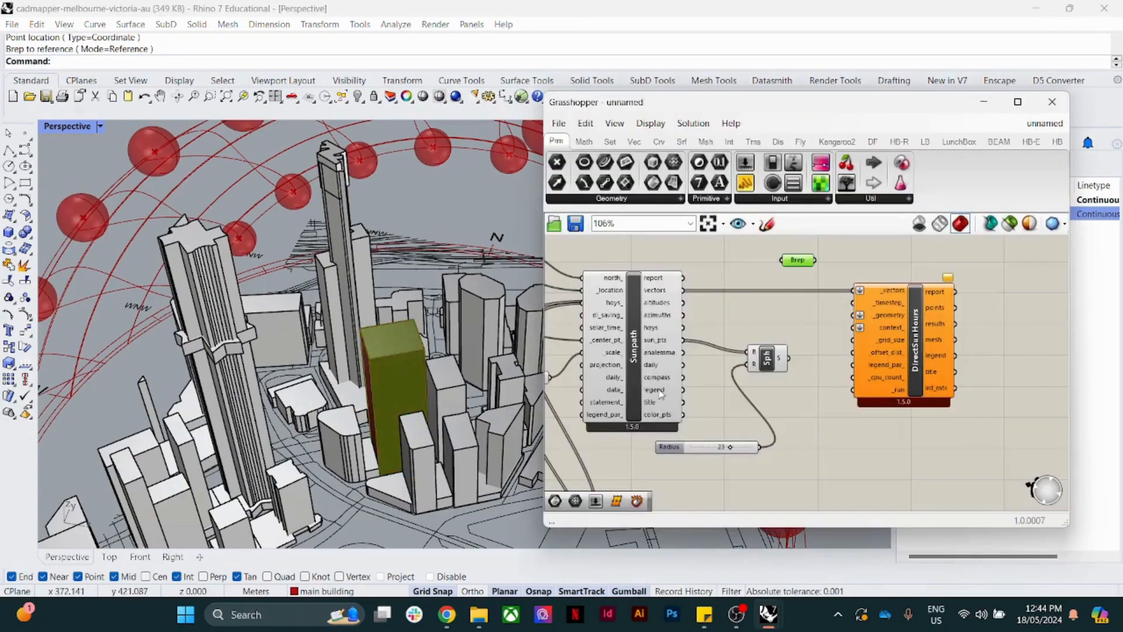
left_click_drag(778, 282, 775, 310)
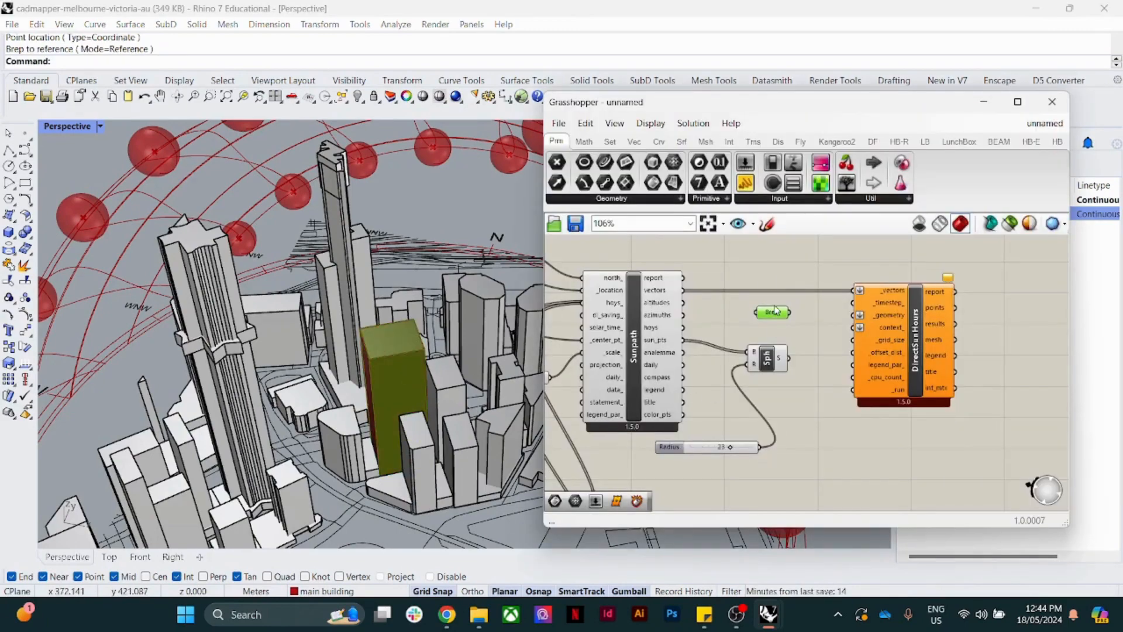
left_click(765, 278)
Step: Move the Grasshopper window clear of the layer list, make surrounding Buildings the current layer and hide the main building layer
left_click_drag(722, 114, 595, 130)
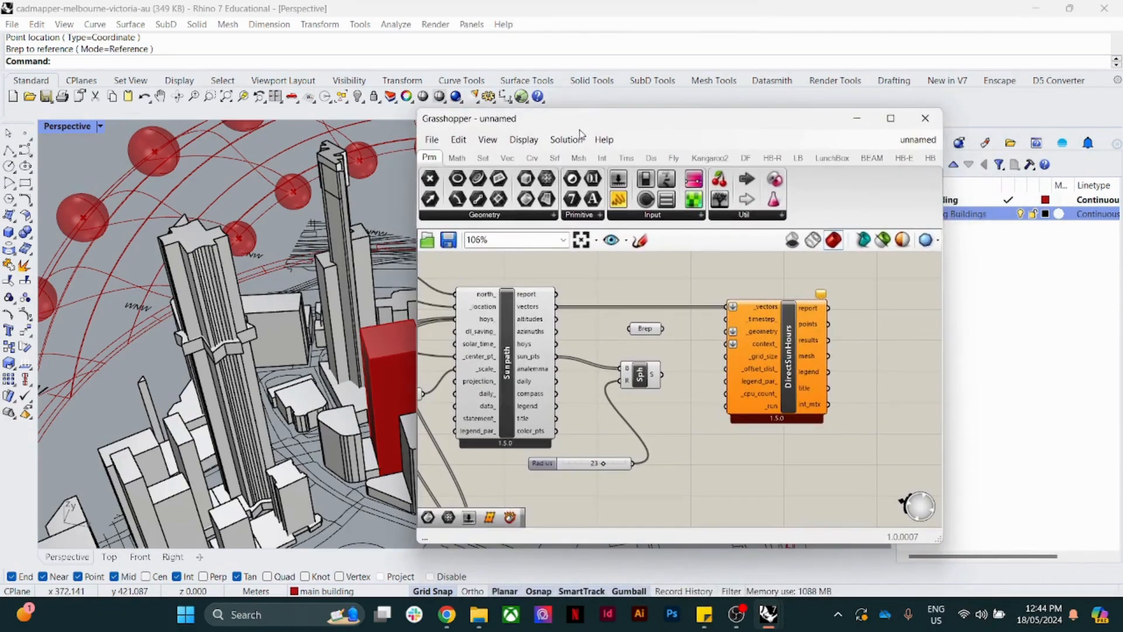
left_click(1036, 299)
left_click_drag(710, 126, 1122, 131)
scroll(357, 269, "down", 8)
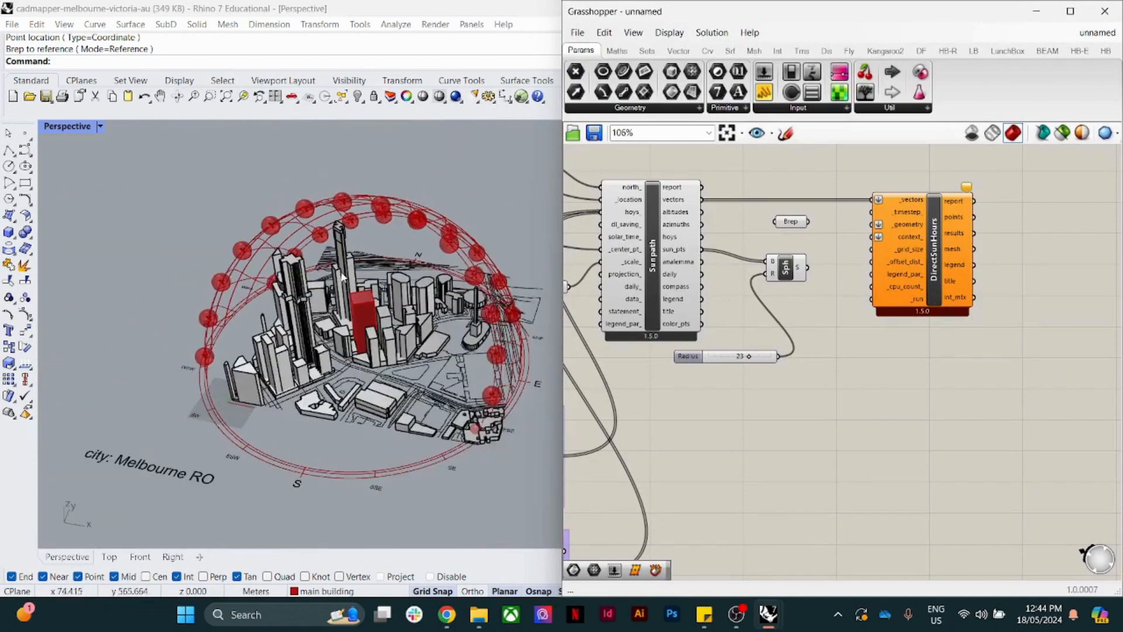
left_click(452, 8)
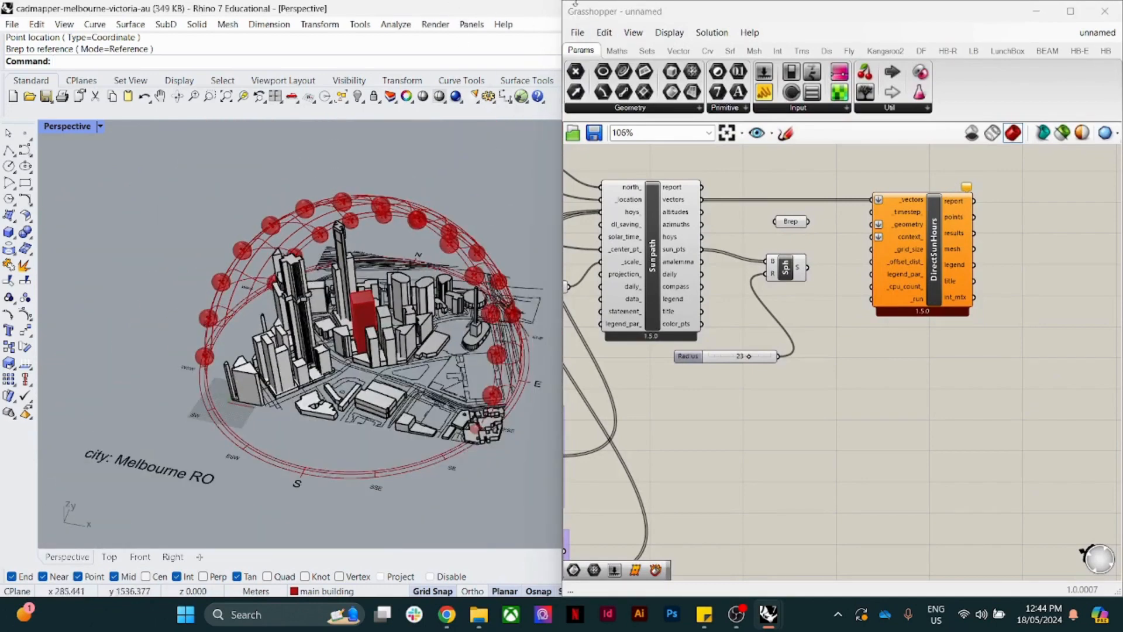
left_click_drag(575, 3, 576, 285)
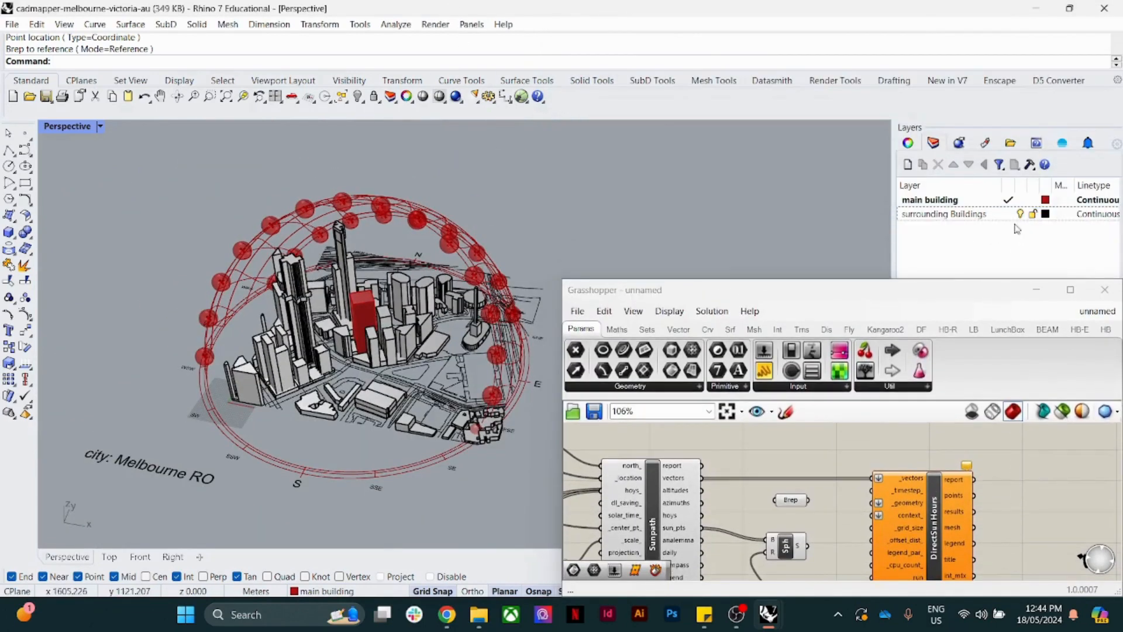
left_click(1008, 213)
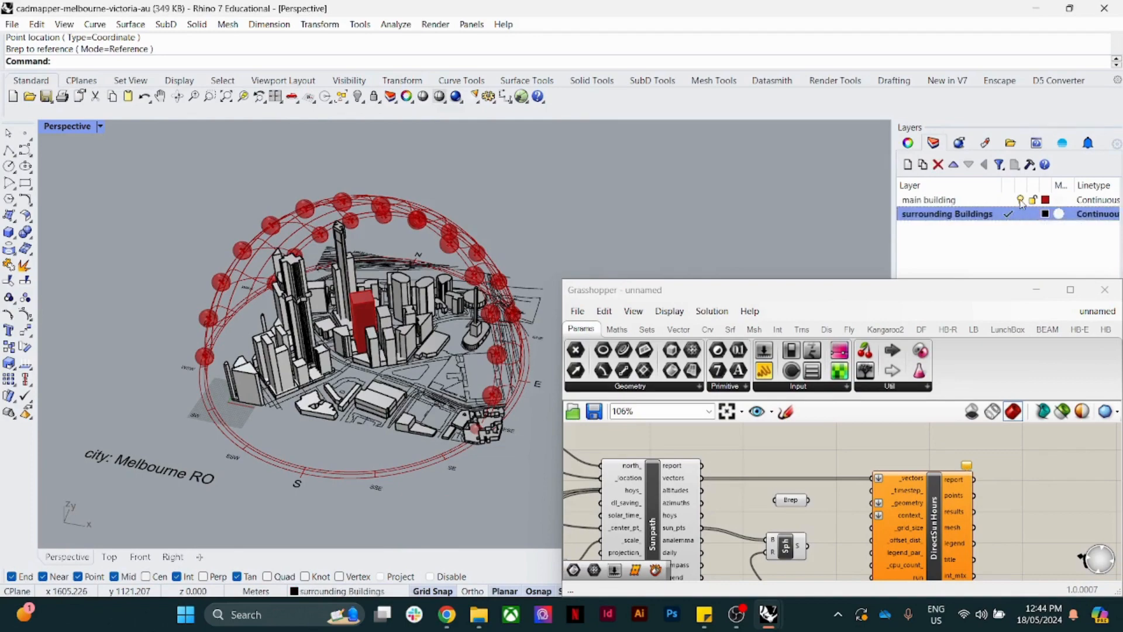
left_click(1015, 200)
scroll(351, 317, "up", 5)
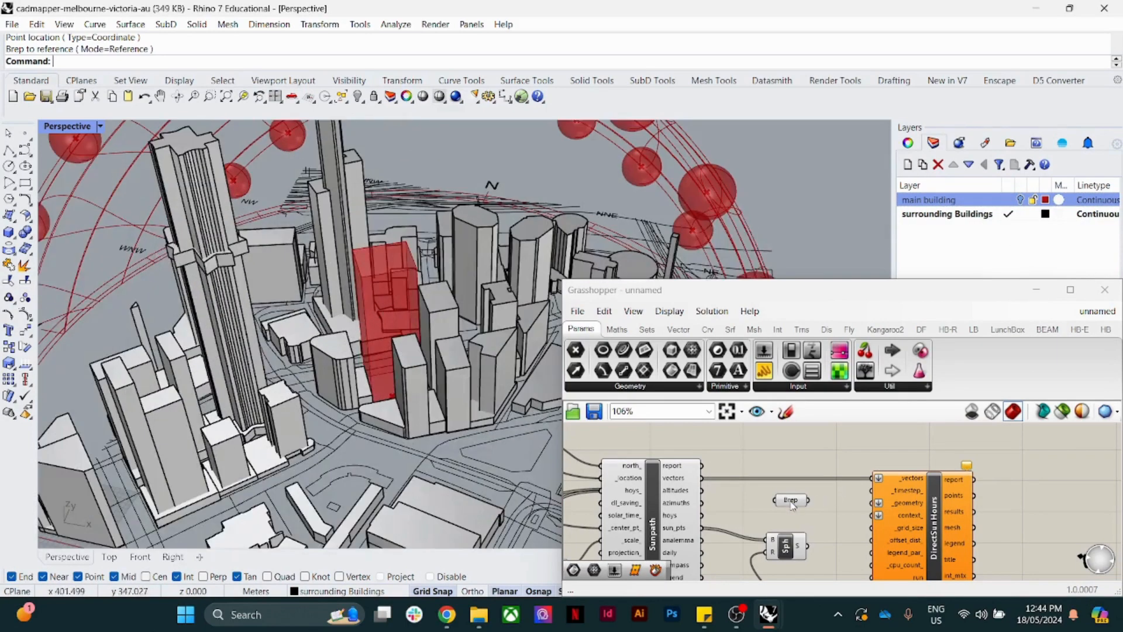
Step: Reposition the Brep parameter holding the main building above the vectors wire and rename it "Main geometry"
left_click_drag(792, 505, 793, 464)
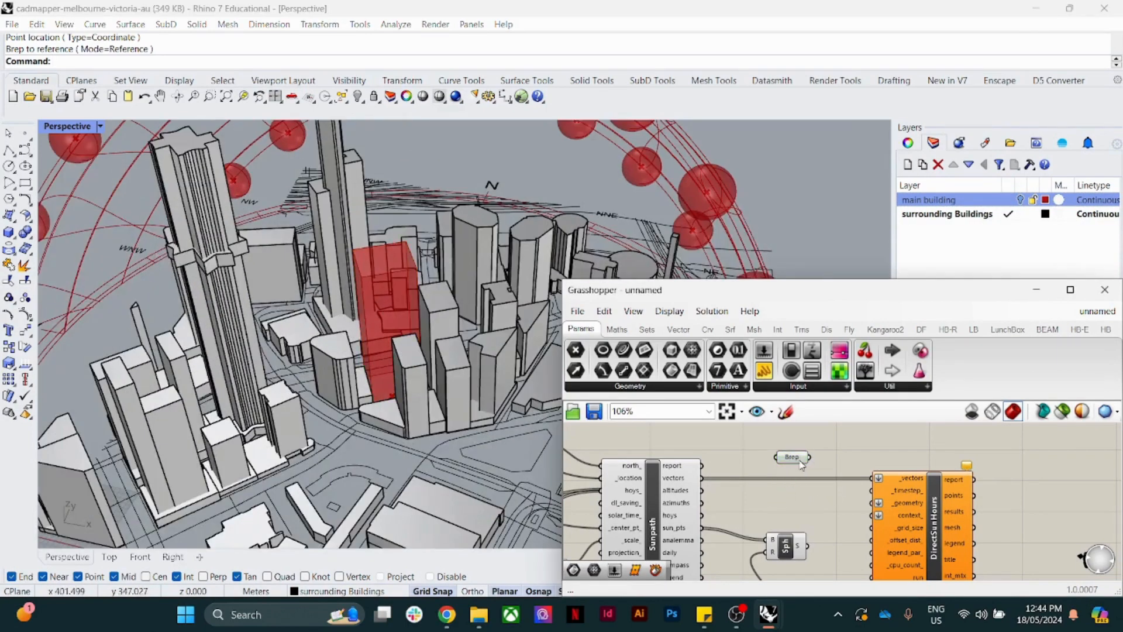
left_click(835, 447)
right_click(796, 457)
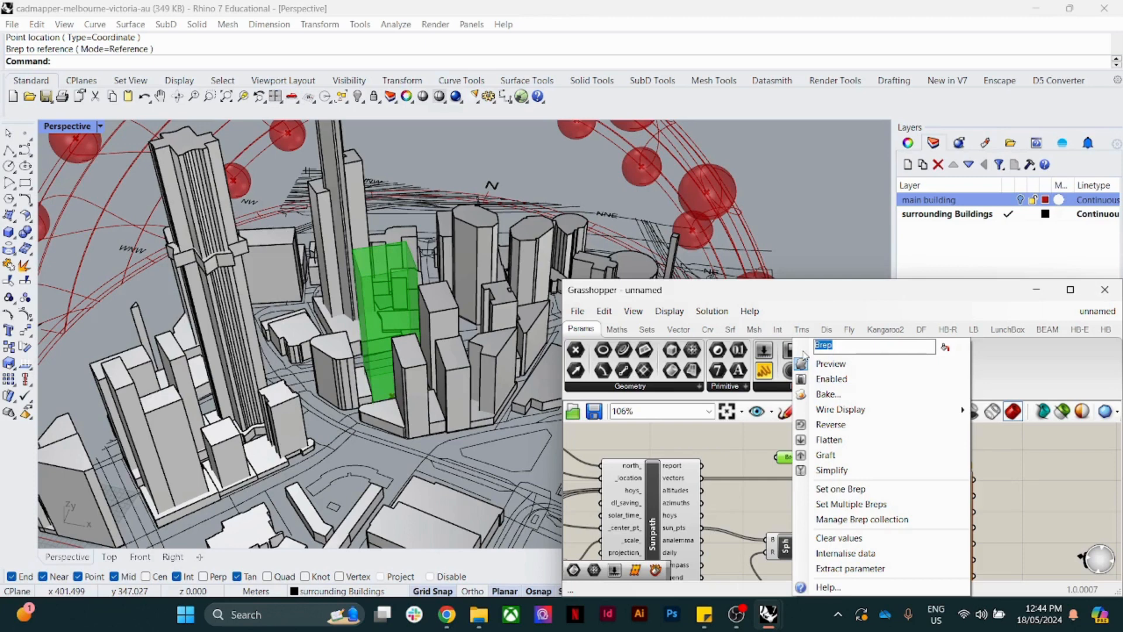
type("ma")
key("BackSpace")
key("BackSpace")
type("Main geometry")
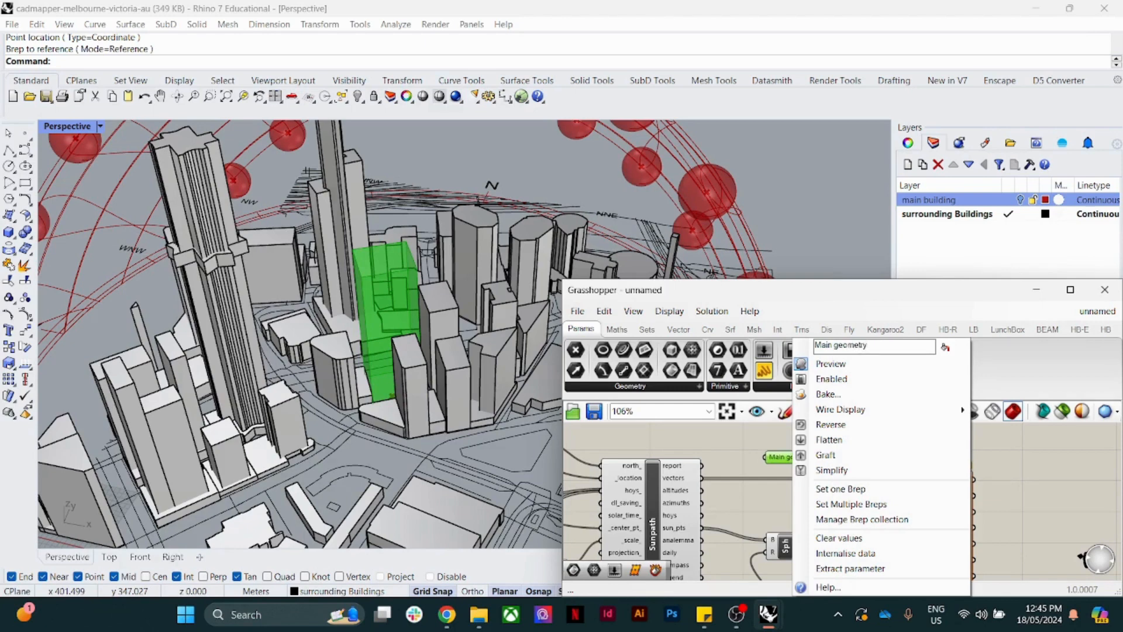
key("Return")
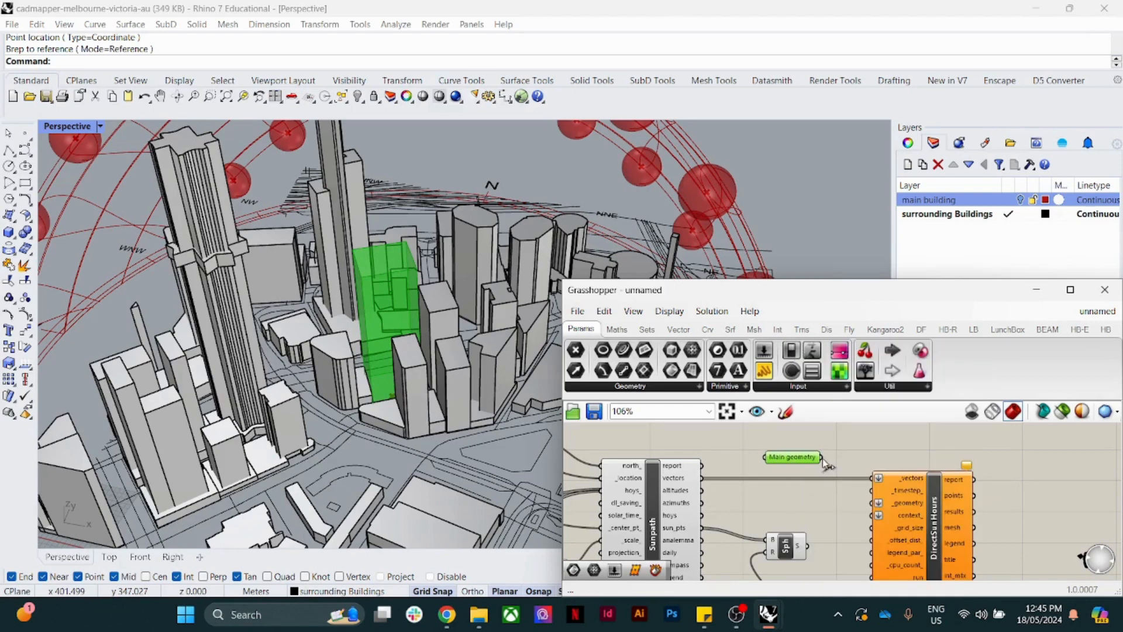
Step: Connect Main geometry to the _geometry input of DirectSunHours and place the parameter below the vectors wire
left_click_drag(822, 458, 875, 503)
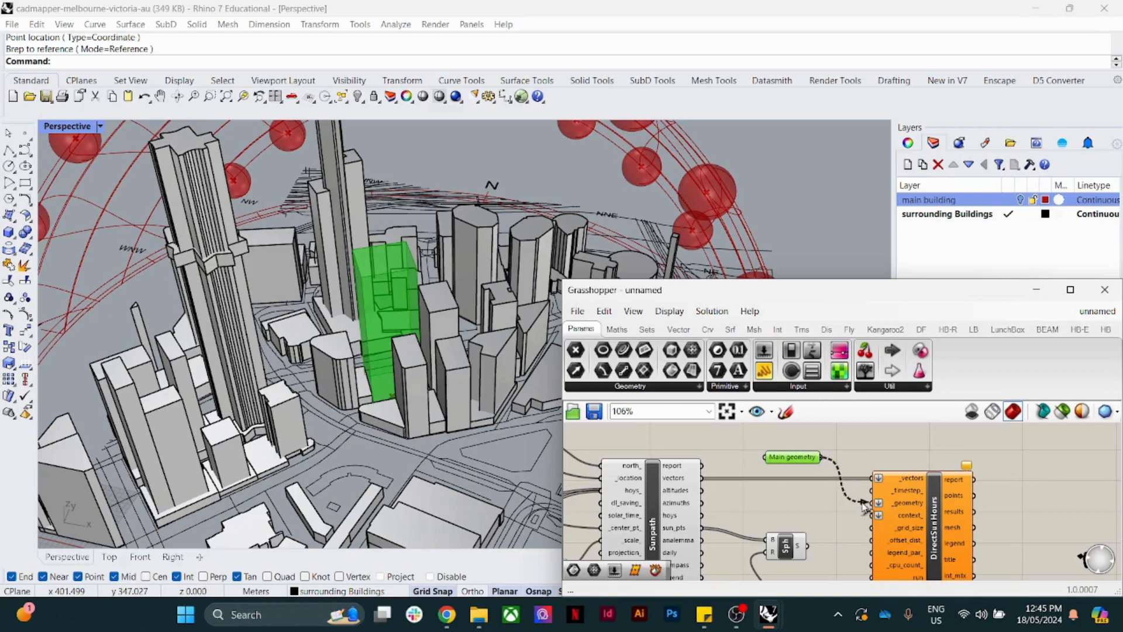
left_click_drag(791, 460, 790, 506)
left_click(790, 462)
scroll(799, 458, "down", 4)
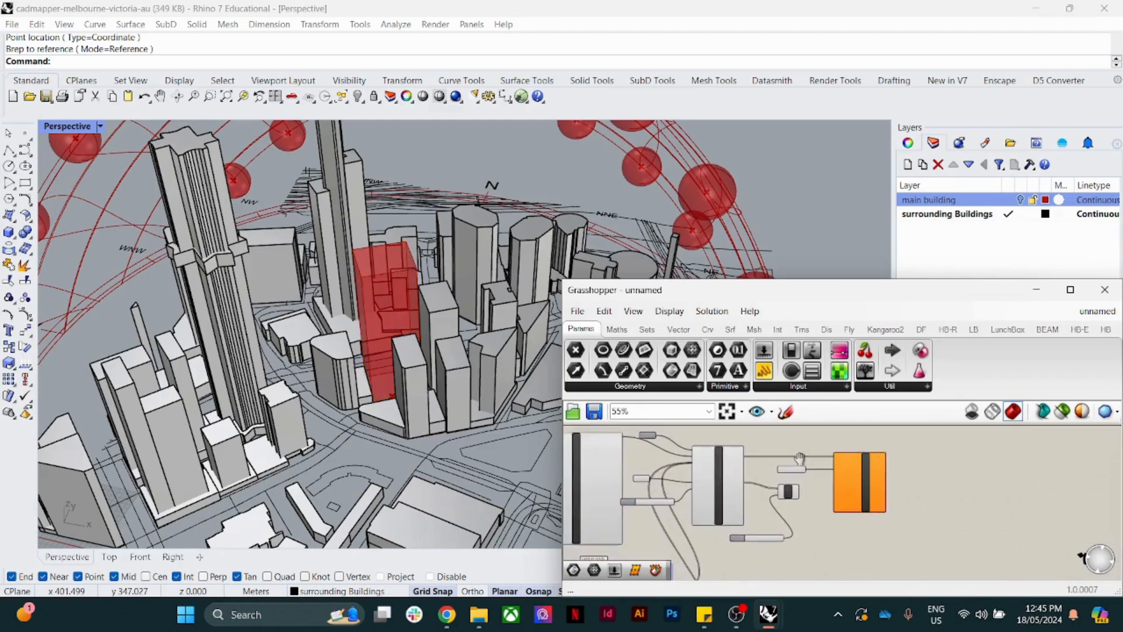
Step: Add a second Brep parameter to the canvas for the context_ input of DirectSunHours
scroll(837, 476, "up", 4)
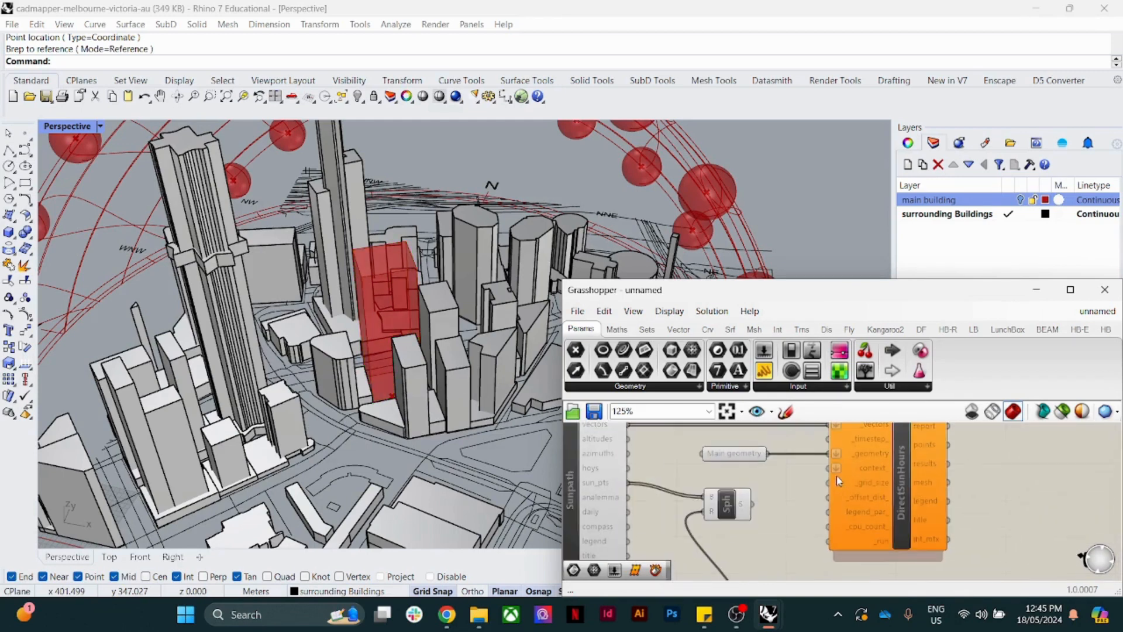
double_click(789, 483)
type("brep")
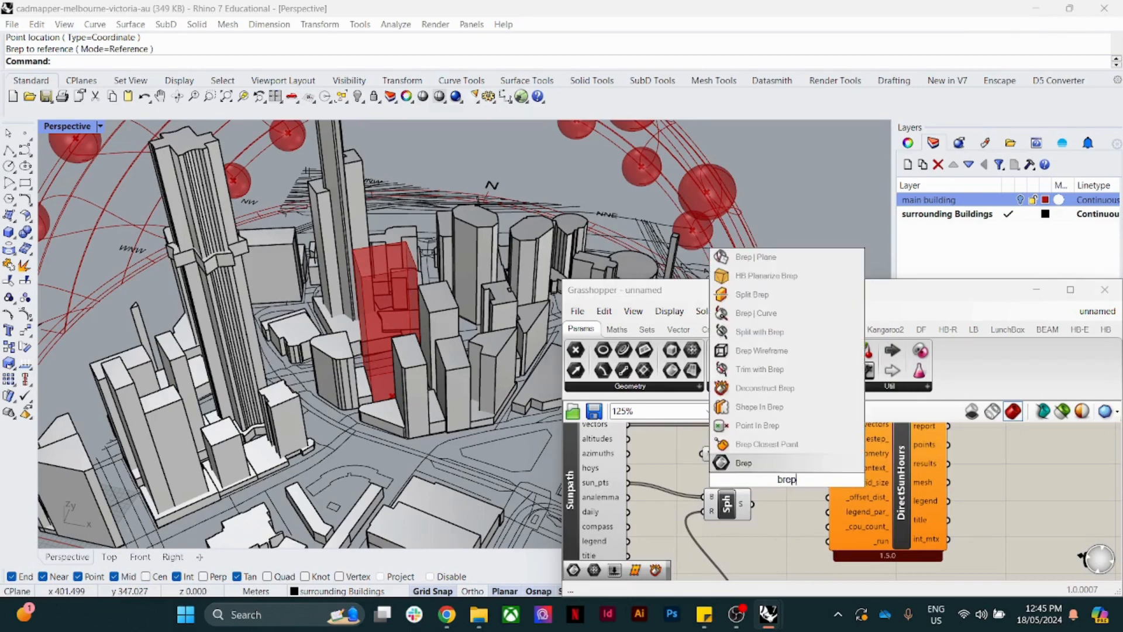
left_click(772, 463)
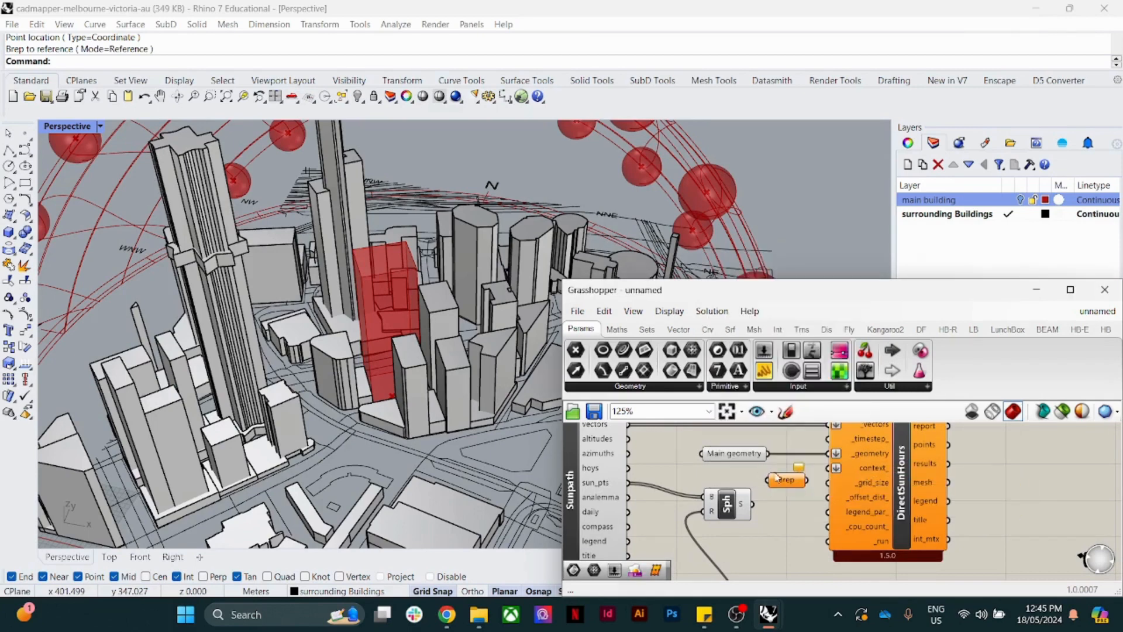
Step: Reference all the surrounding buildings in the model as multiple Breps of the new parameter
right_click(781, 481)
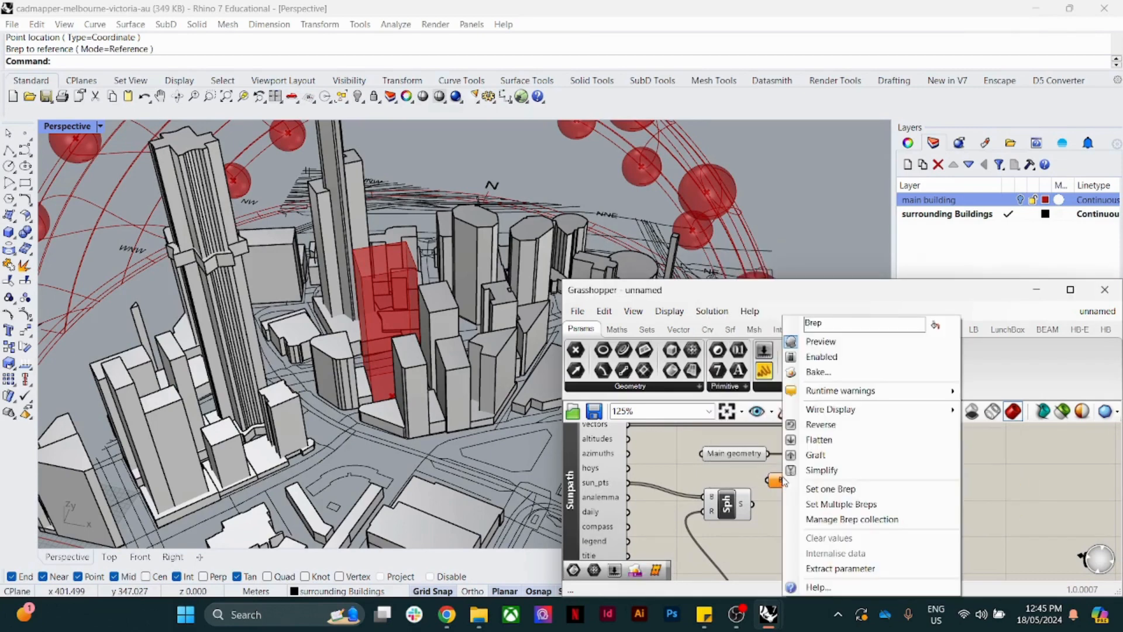
left_click(842, 504)
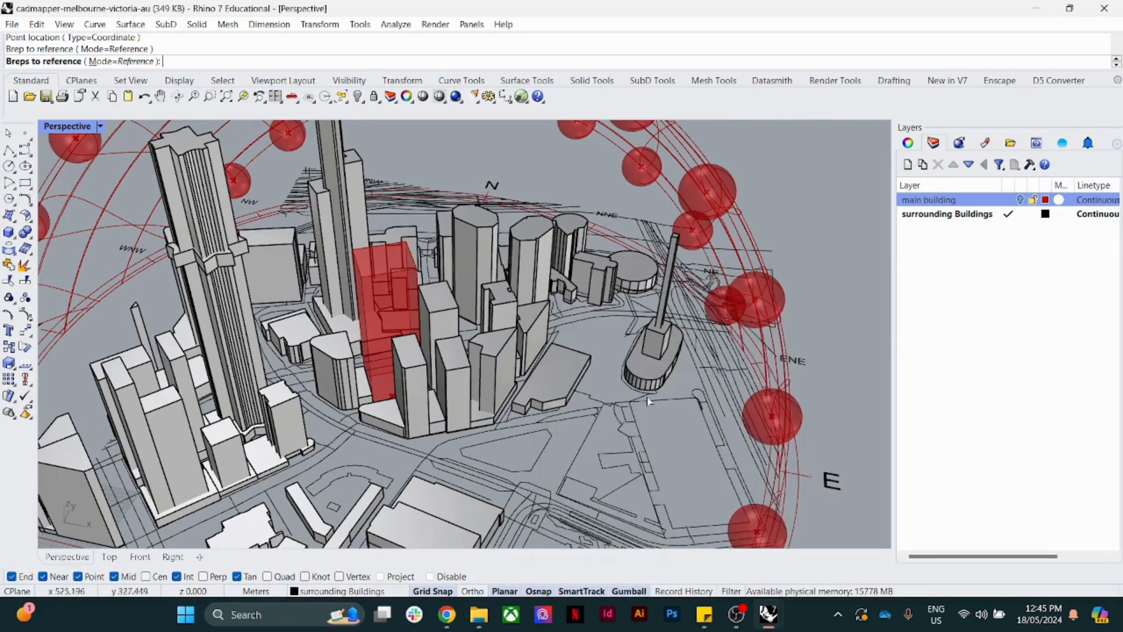
scroll(637, 383, "down", 5)
left_click_drag(738, 466, 345, 233)
scroll(544, 361, "up", 4)
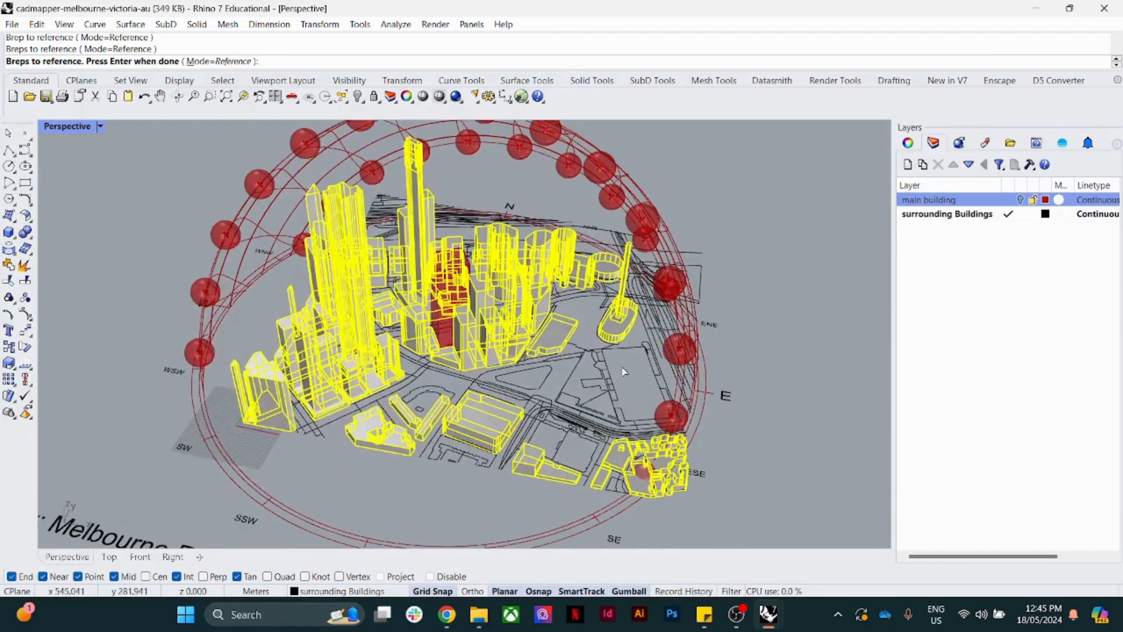
right_click_drag(544, 361, 523, 353)
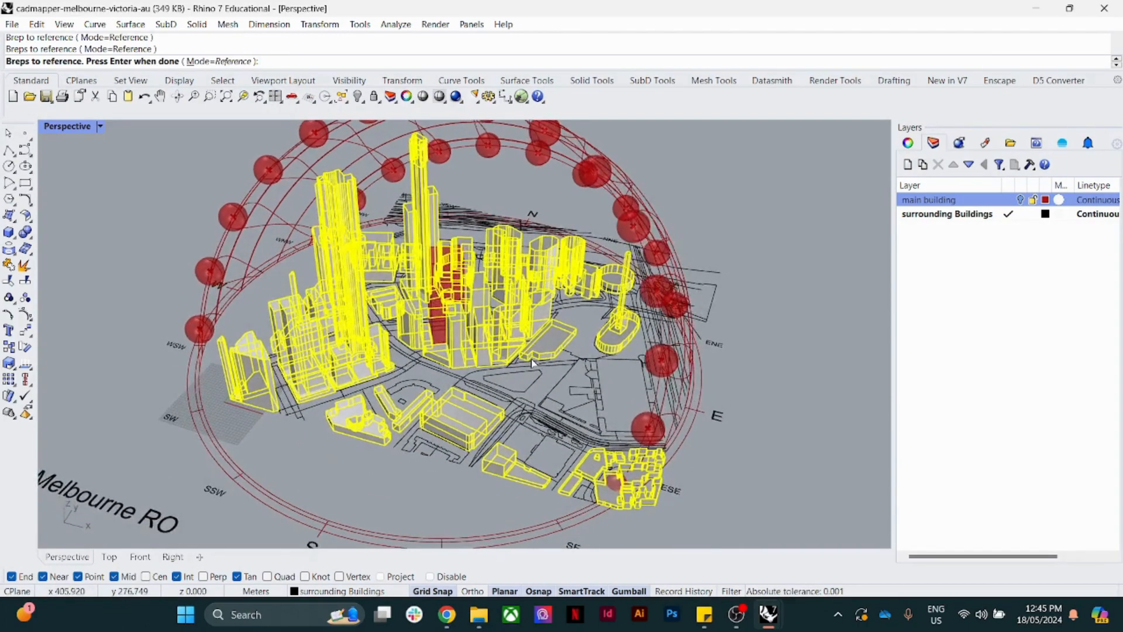
key("Return")
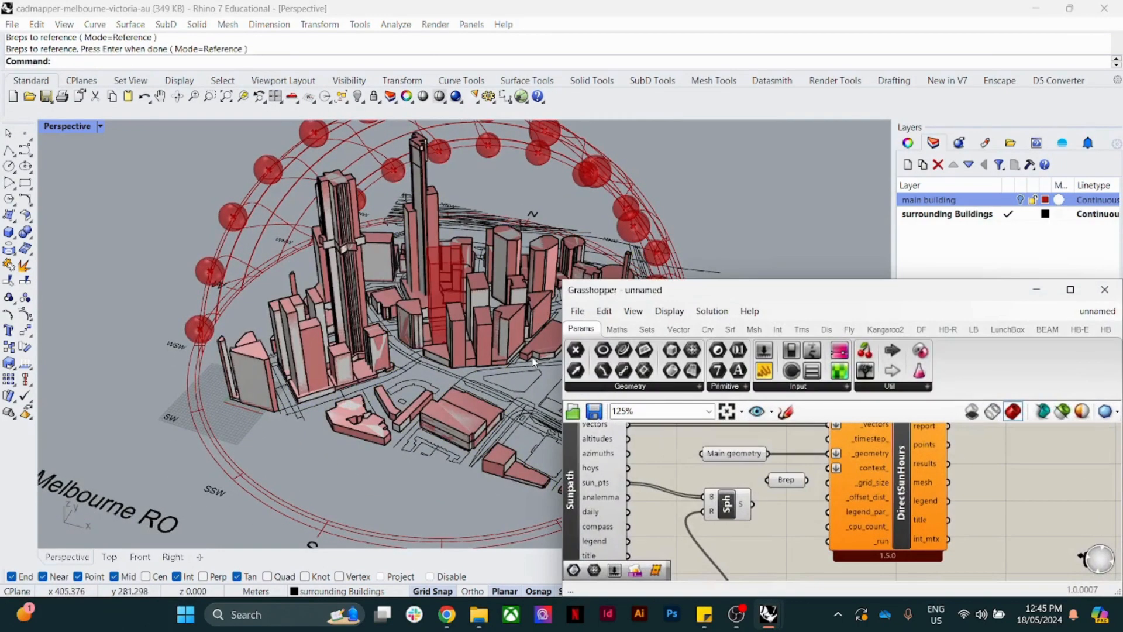
Step: Create a new layer, make it current, and hide the surrounding Buildings layer
left_click(907, 164)
left_click(1007, 215)
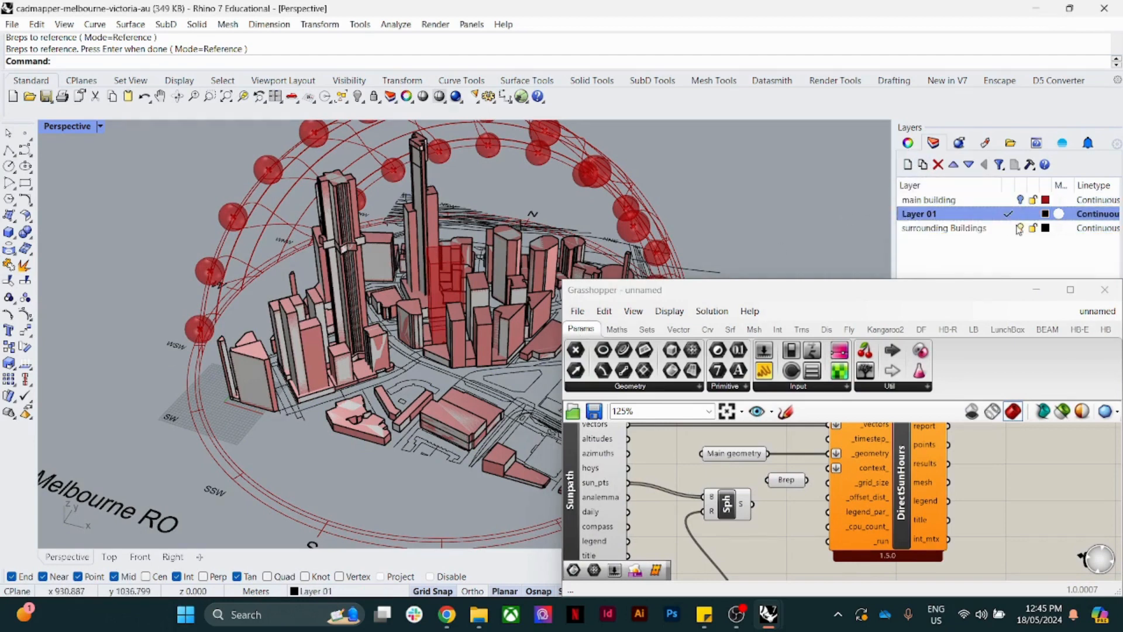
left_click(1021, 228)
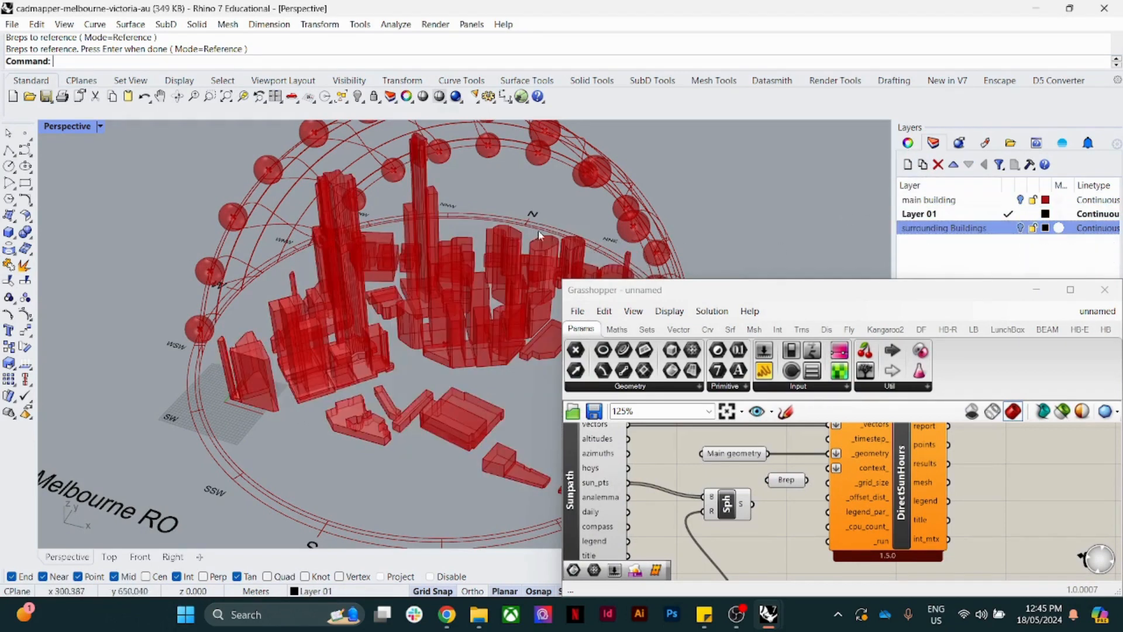
Step: Connect the surrounding buildings Brep parameter to the context_ input of DirectSunHours and place it beneath Main geometry
left_click_drag(785, 487, 821, 475)
left_click(768, 479)
scroll(782, 512, "down", 3)
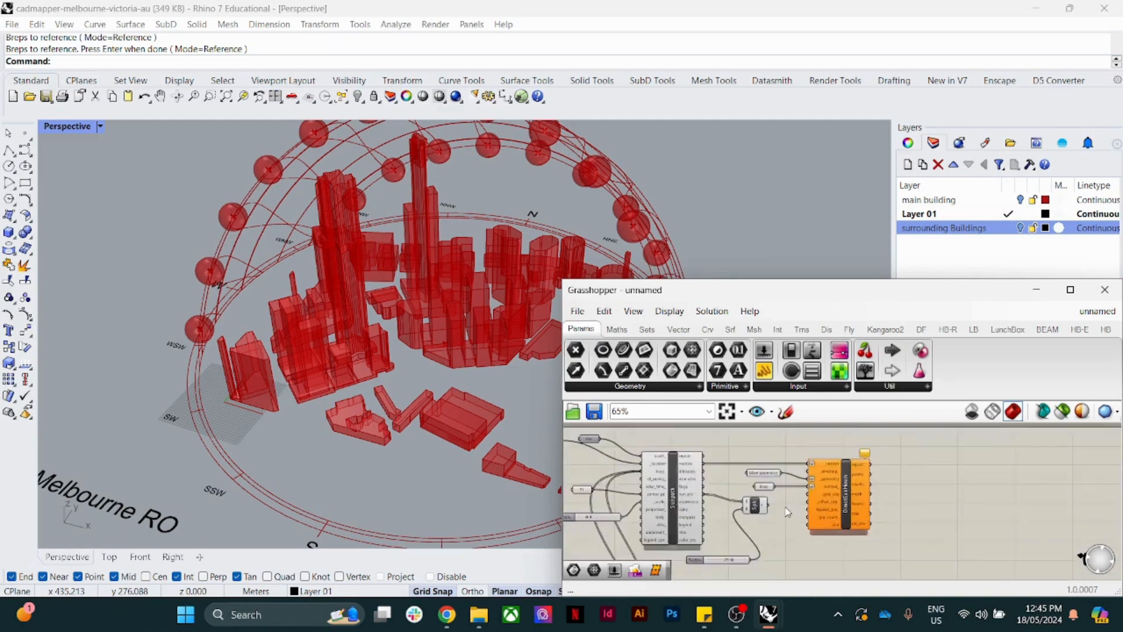
Step: Add an integer number slider ranging from 0 to 10 and place it beside the _offset_dist_ input of DirectSunHours
scroll(816, 509, "up", 3)
right_click_drag(785, 512, 801, 504)
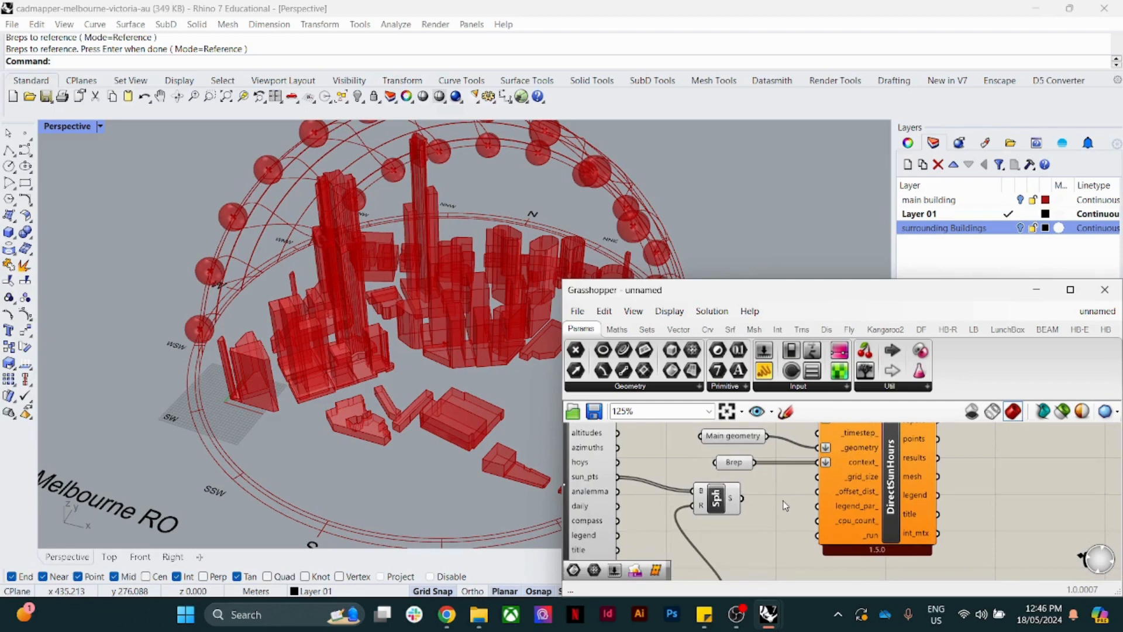
double_click(777, 501)
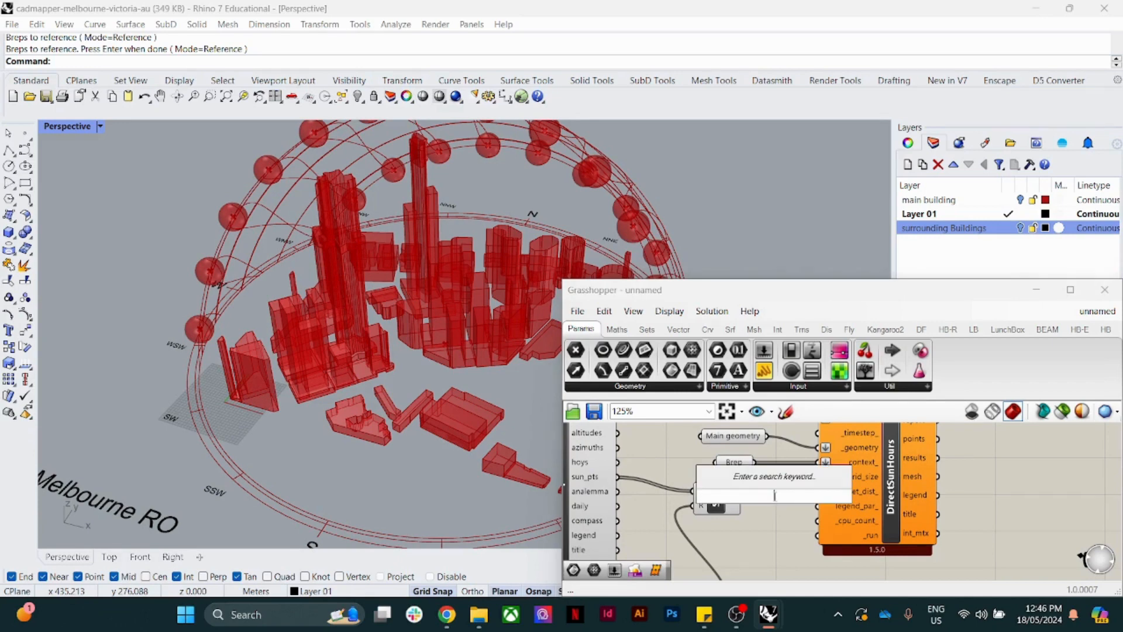
type("0..1")
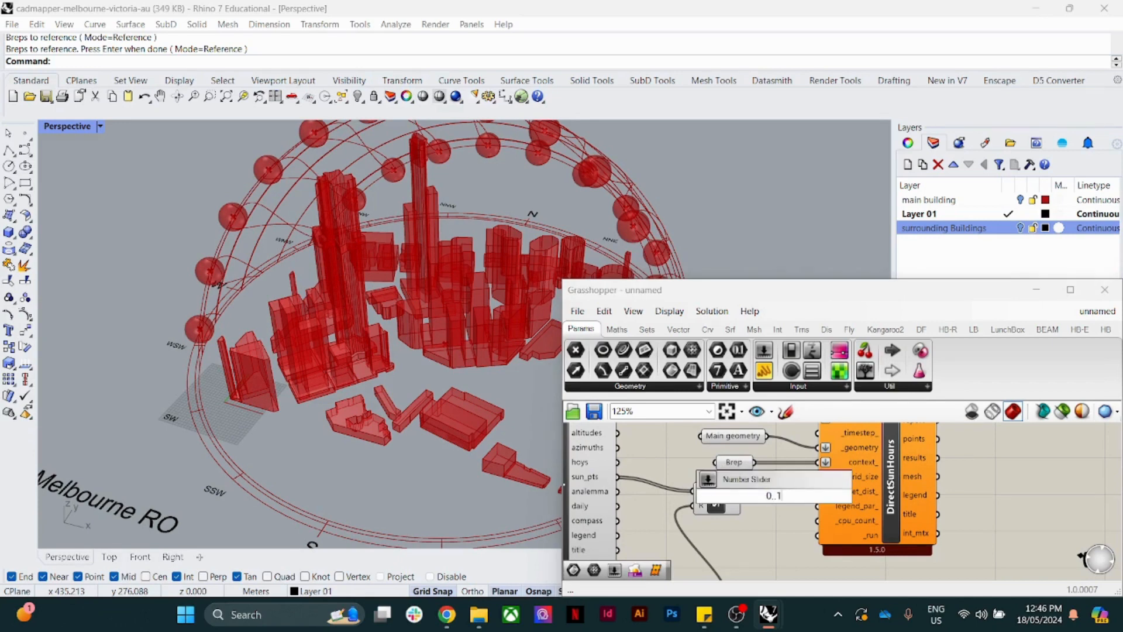
type("0")
key("Return")
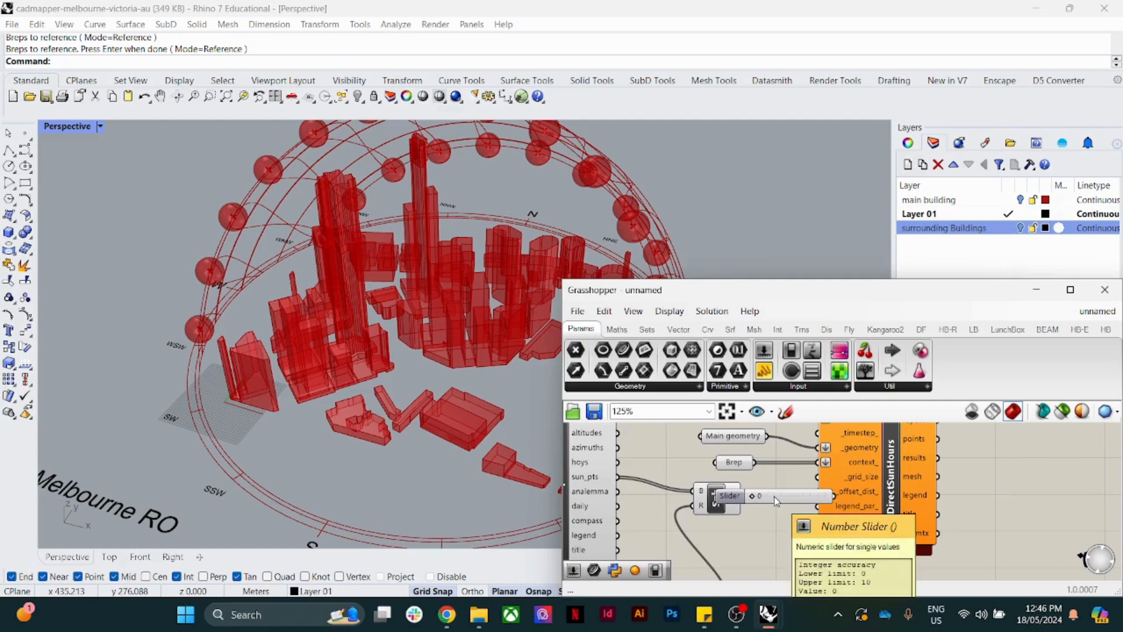
left_click_drag(733, 499, 706, 496)
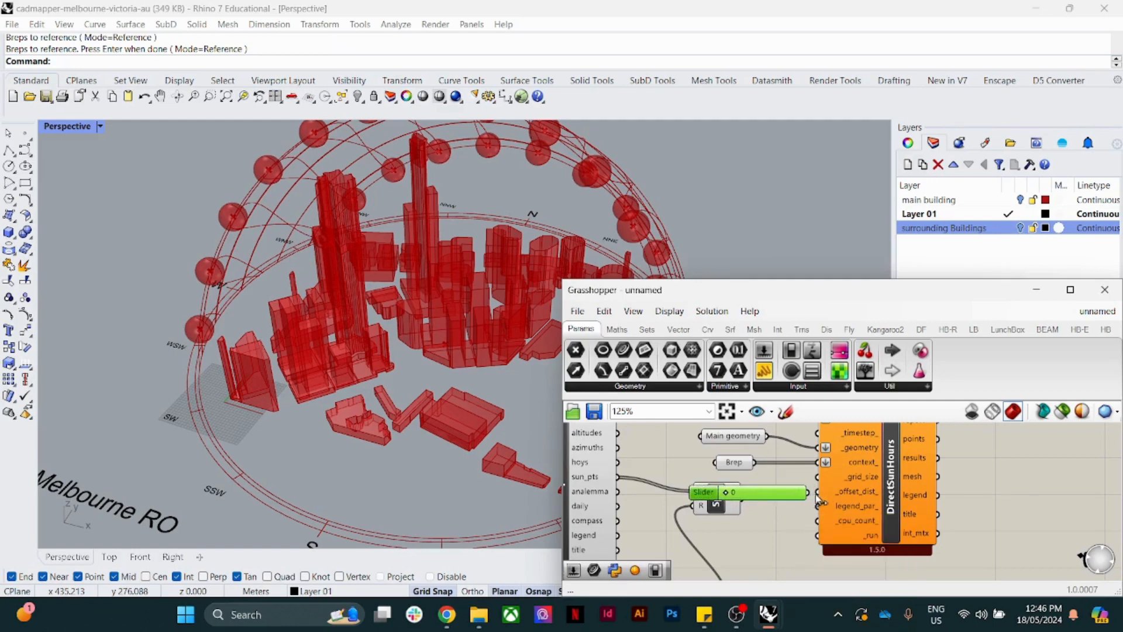
Step: Connect the slider to both the _offset_dist_ and _grid_size inputs of DirectSunHours, and position it clear of the component
left_click_drag(811, 493, 818, 491)
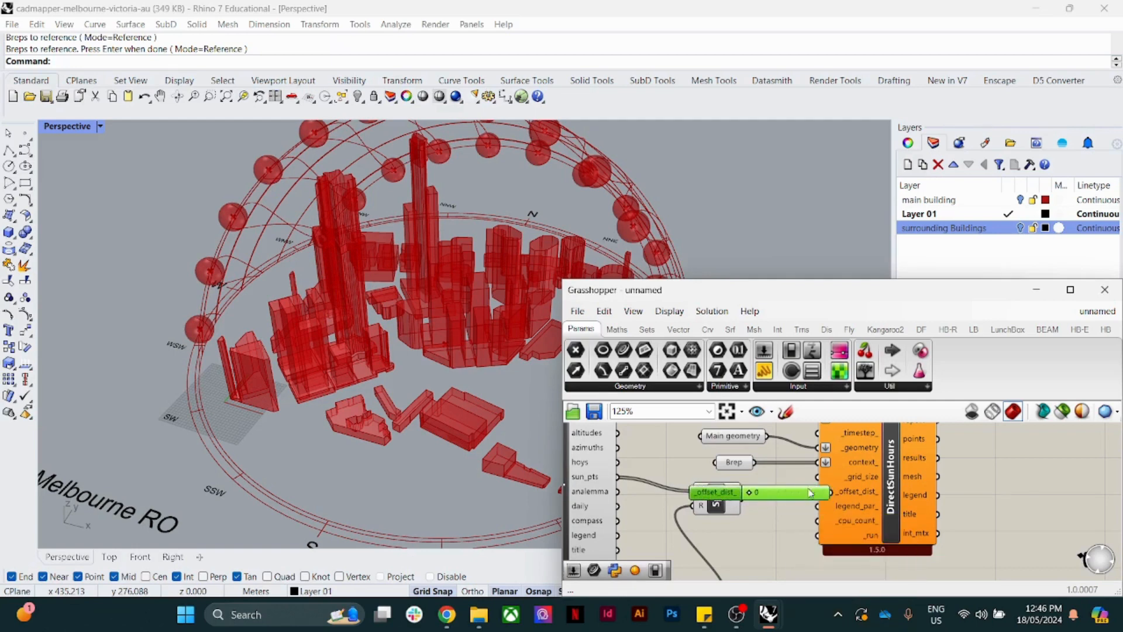
left_click_drag(729, 493, 683, 492)
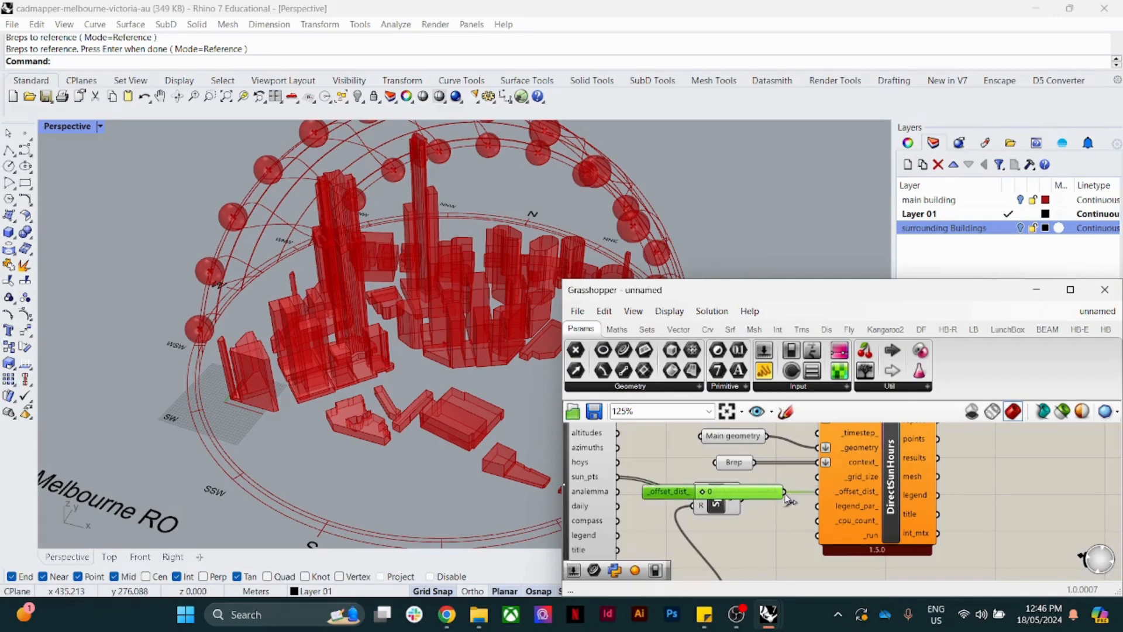
left_click_drag(786, 494, 812, 480)
left_click_drag(668, 498, 684, 531)
left_click(775, 538)
left_click(745, 531)
scroll(690, 503, "down", 3)
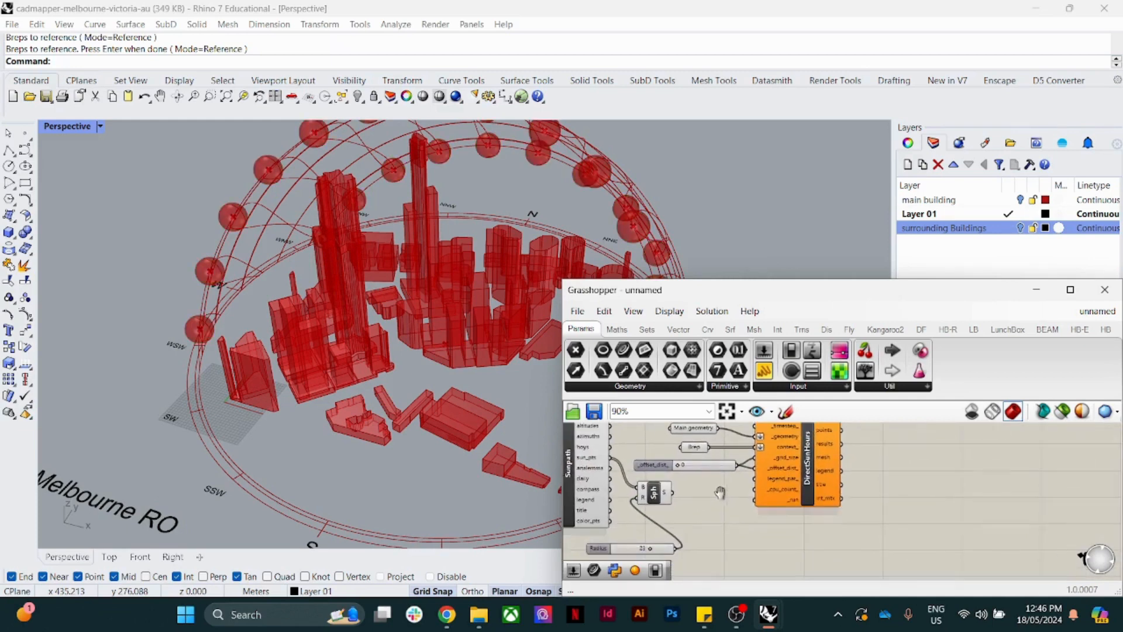
scroll(843, 444, "up", 2)
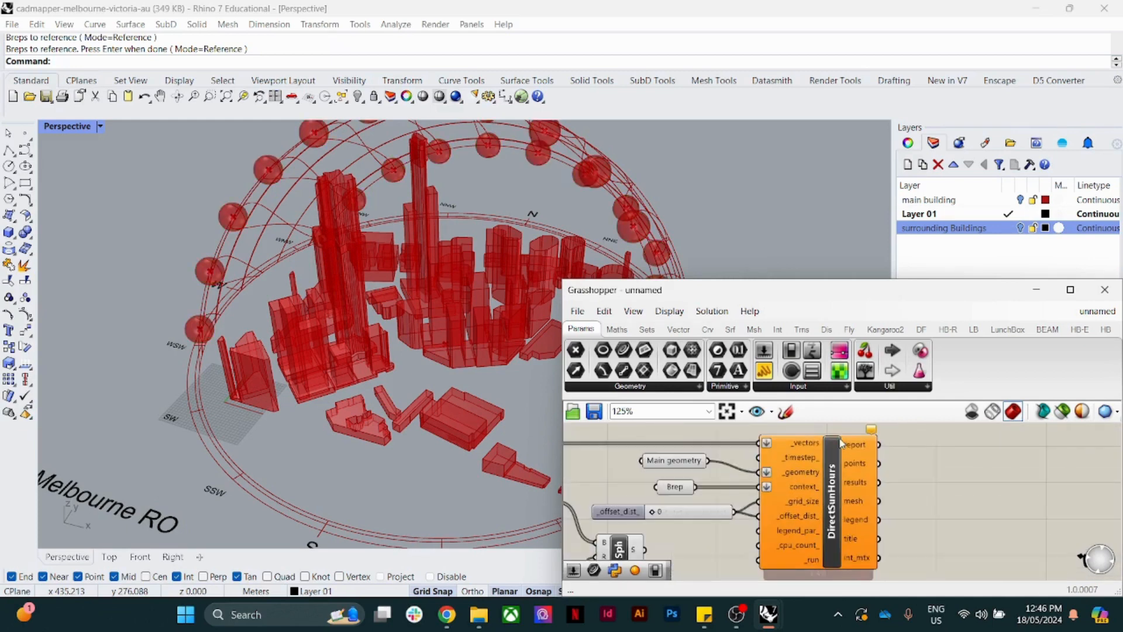
Step: Add a Boolean Toggle and connect it to the _run input of DirectSunHours
right_click_drag(744, 554, 747, 522)
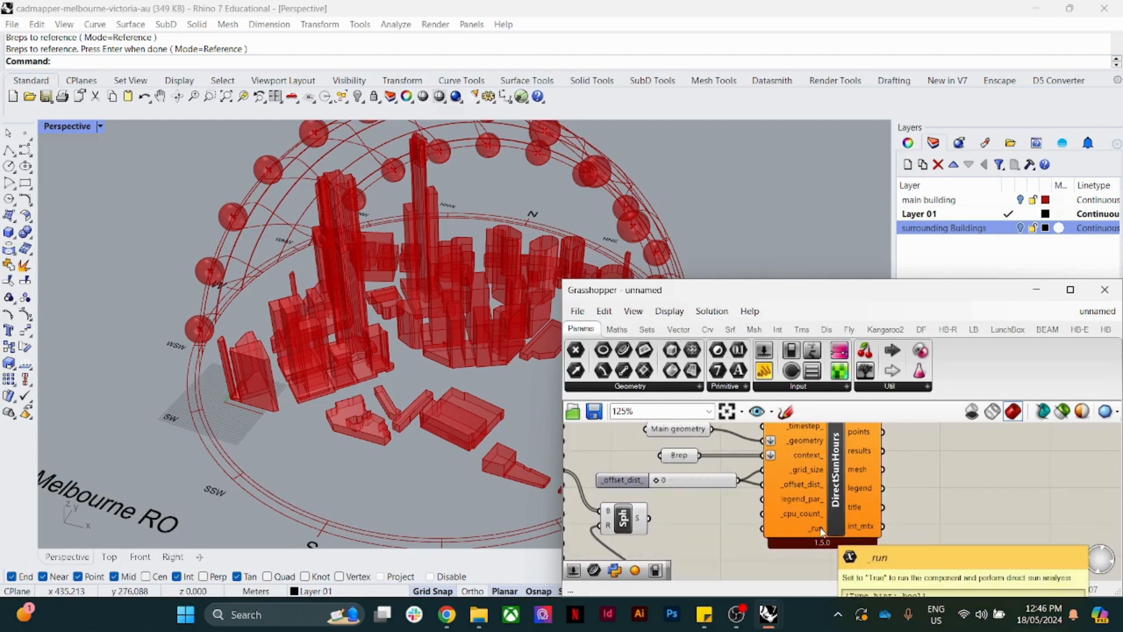
double_click(714, 527)
type("too")
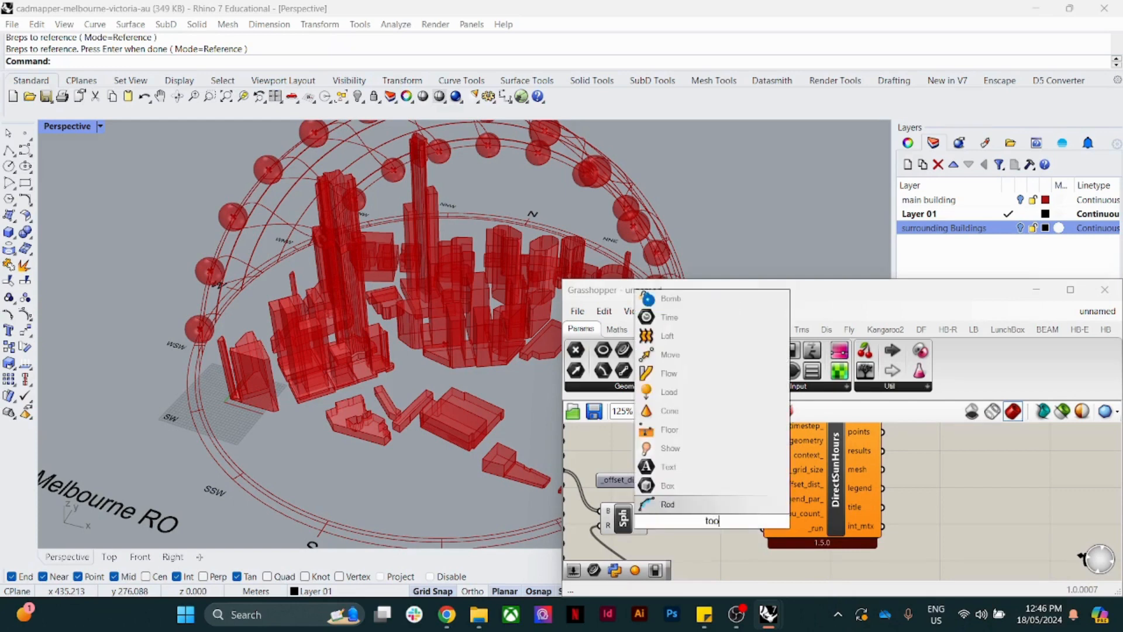
key("BackSpace")
type("gg")
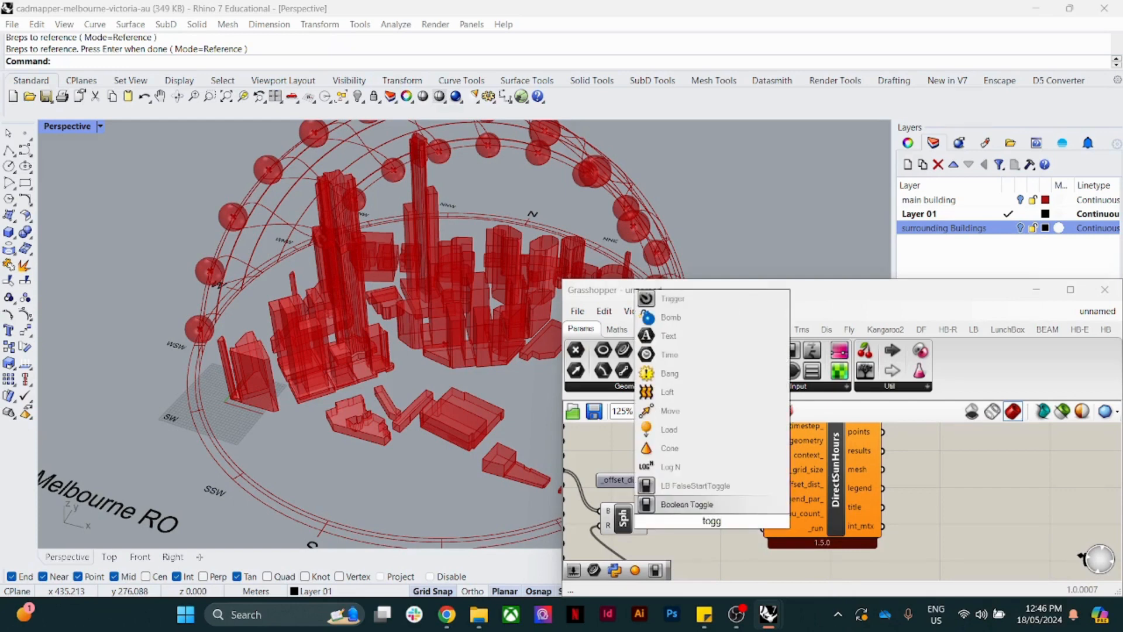
left_click(688, 504)
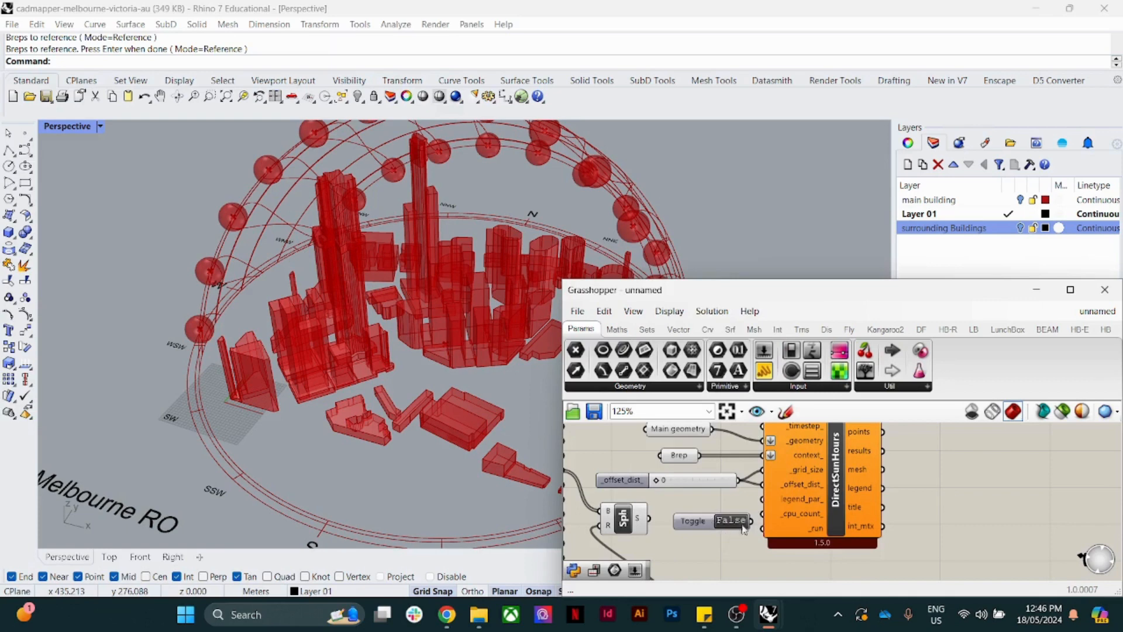
left_click_drag(713, 528, 764, 545)
Step: Set the Boolean Toggle to True to run the direct sun hours analysis on the main building
scroll(818, 487, "down", 4)
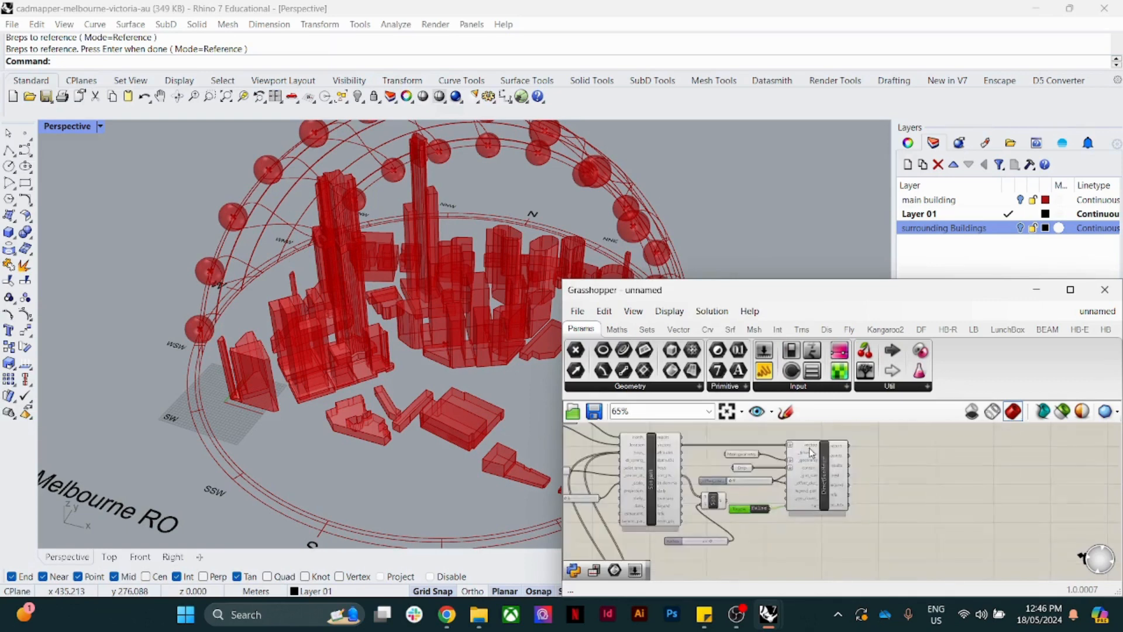
scroll(838, 471, "up", 4)
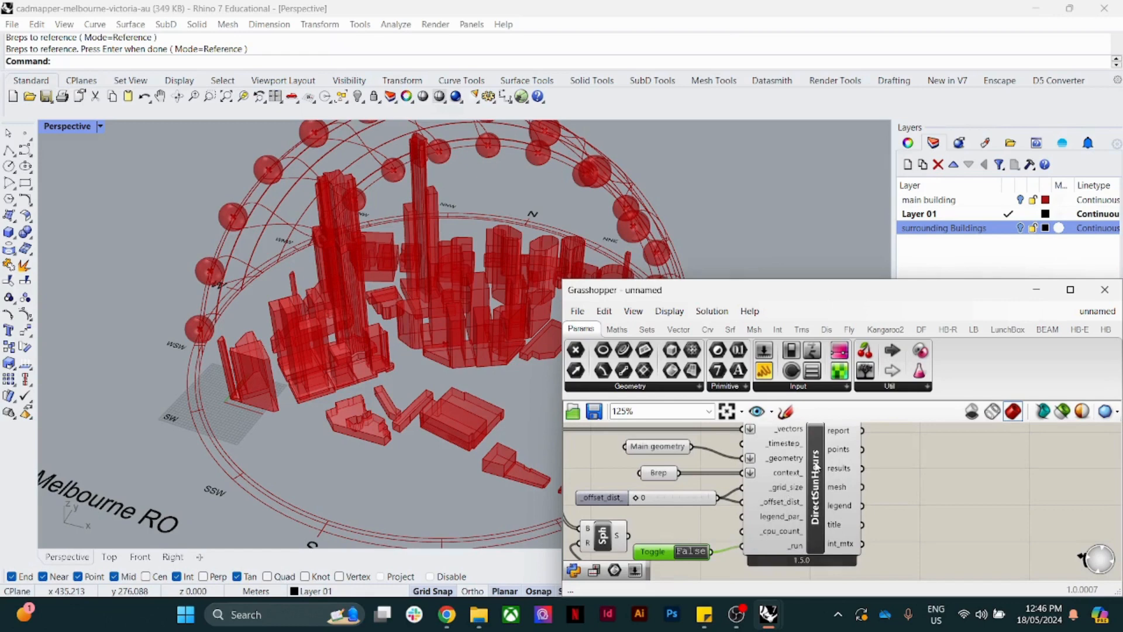
right_click_drag(871, 487, 931, 475)
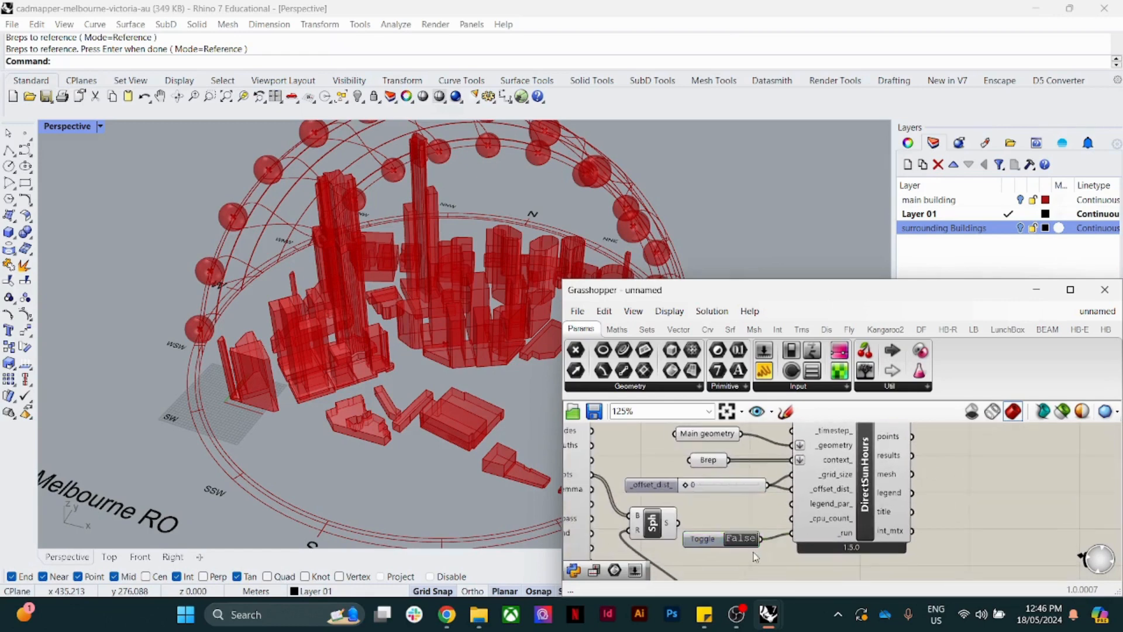
scroll(753, 556, "up", 3)
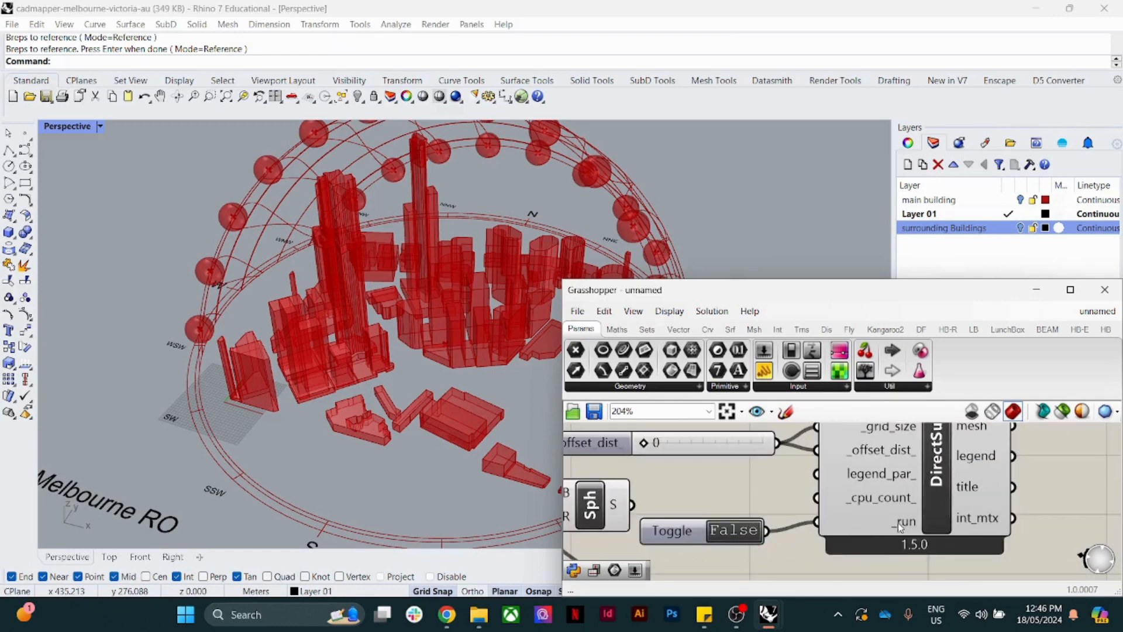
double_click(742, 535)
scroll(482, 262, "up", 8)
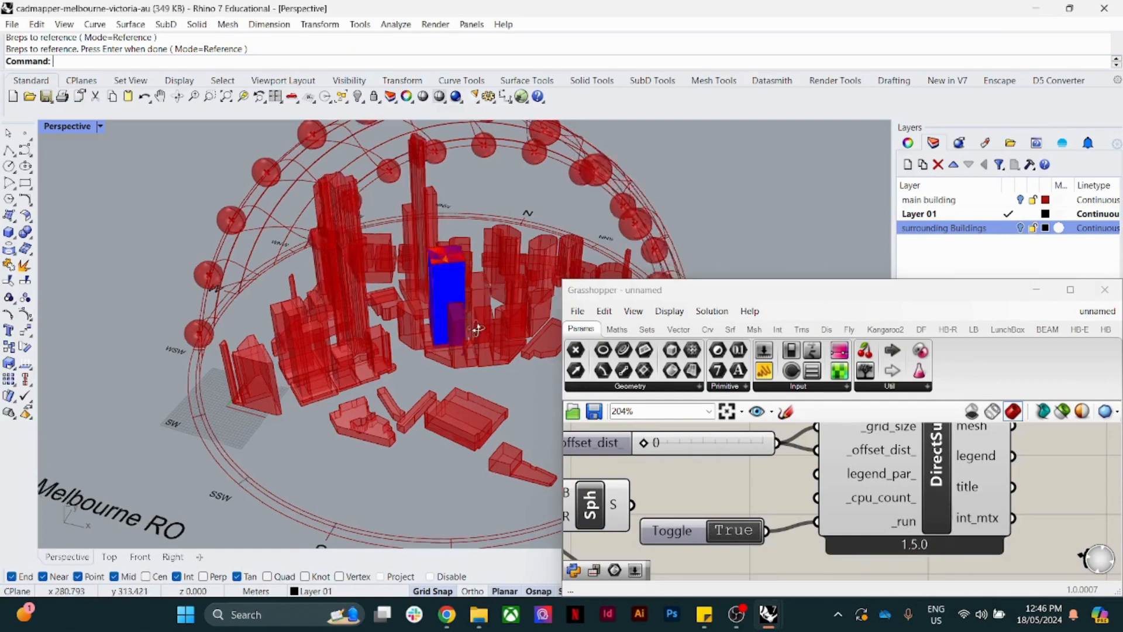
Step: Set the Boolean Toggle to False to stop the direct sun hours analysis
right_click_drag(482, 262, 351, 284)
scroll(701, 479, "down", 8)
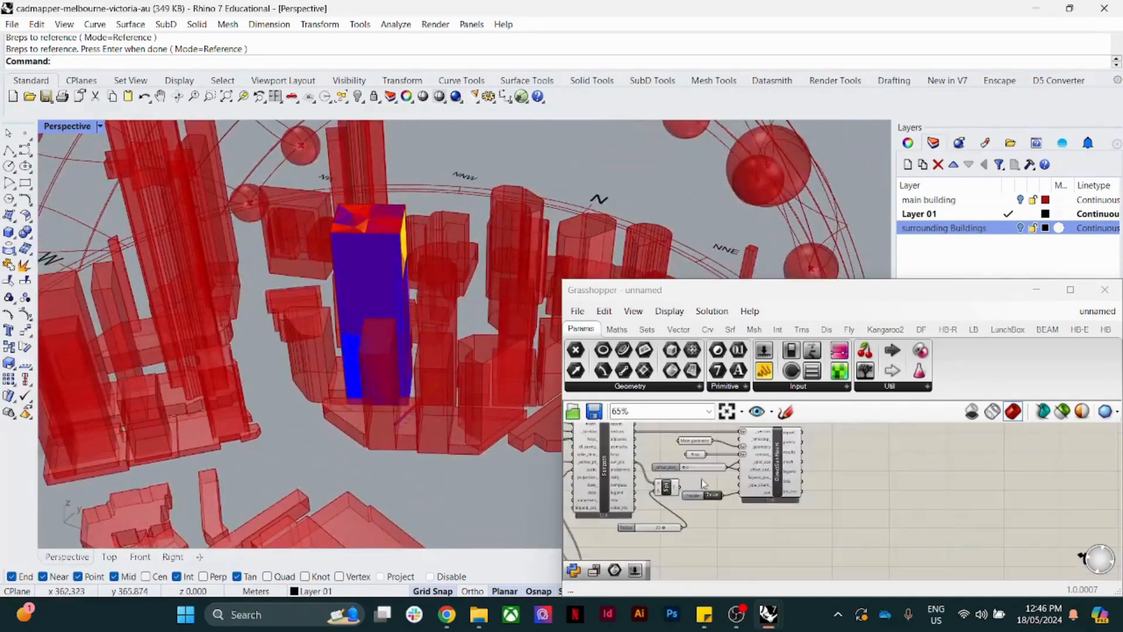
scroll(748, 490, "up", 8)
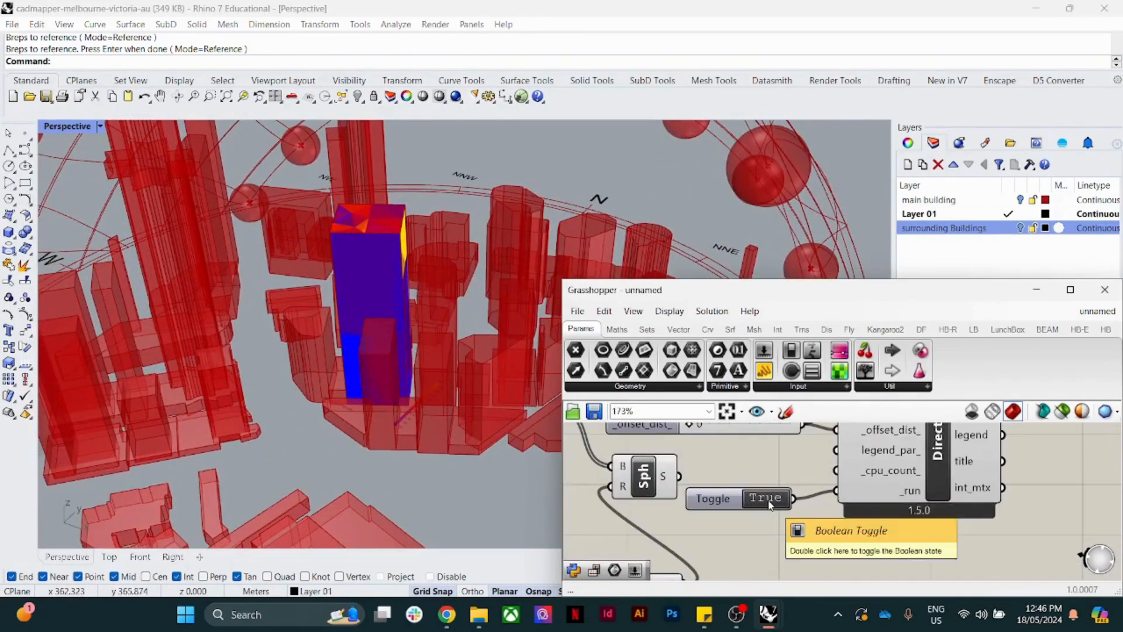
double_click(766, 499)
Step: Disconnect the winter solstice AnalysisPeriod from the hoys_ input of Sunpath, keeping only the summer solstice period connected
scroll(791, 518, "down", 9)
scroll(735, 480, "up", 11)
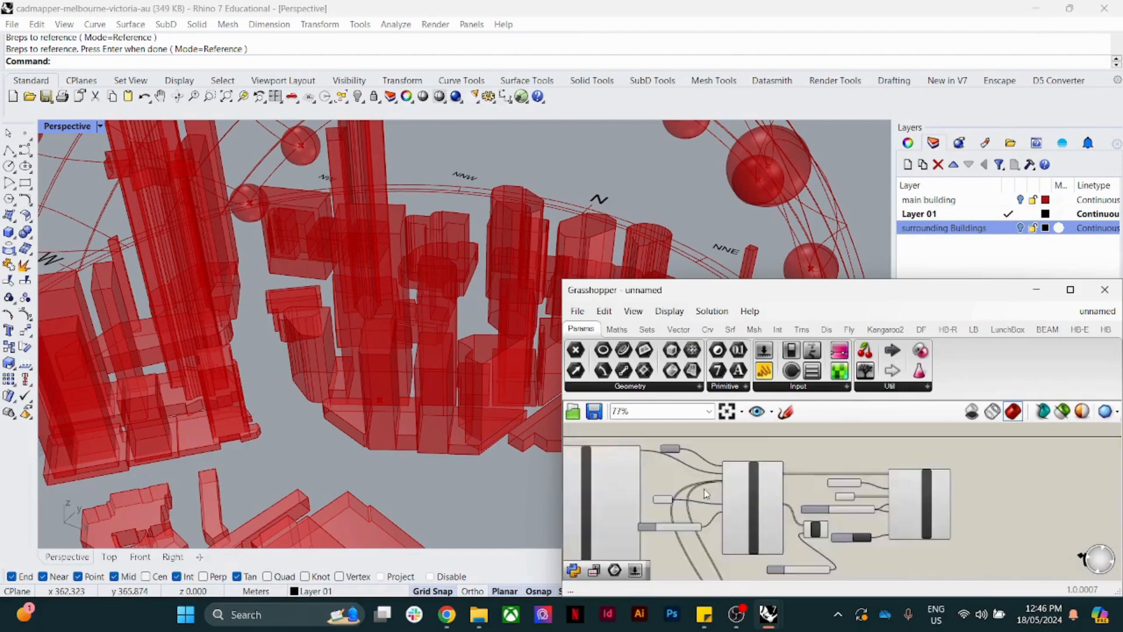
right_click(776, 478)
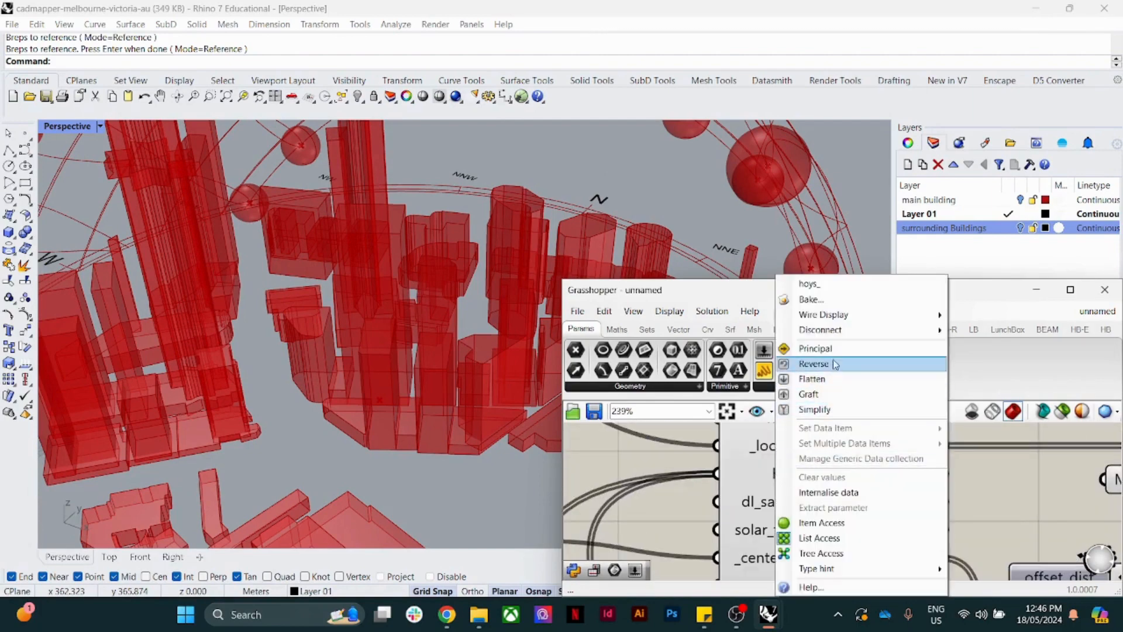
mouse_move(819, 330)
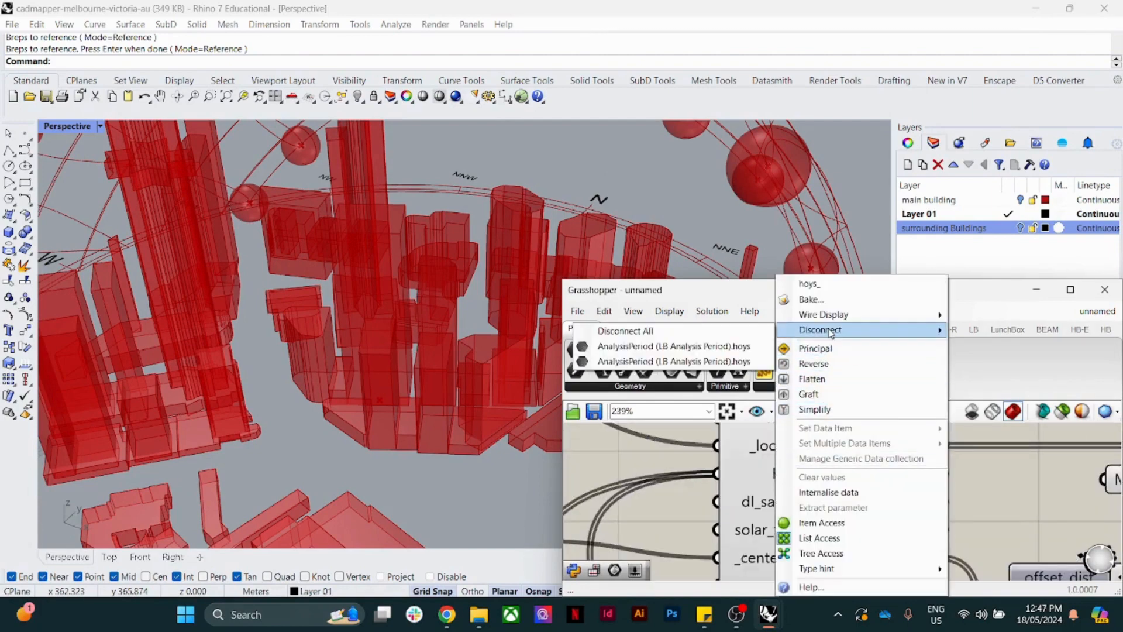
left_click(695, 348)
scroll(720, 515, "down", 8)
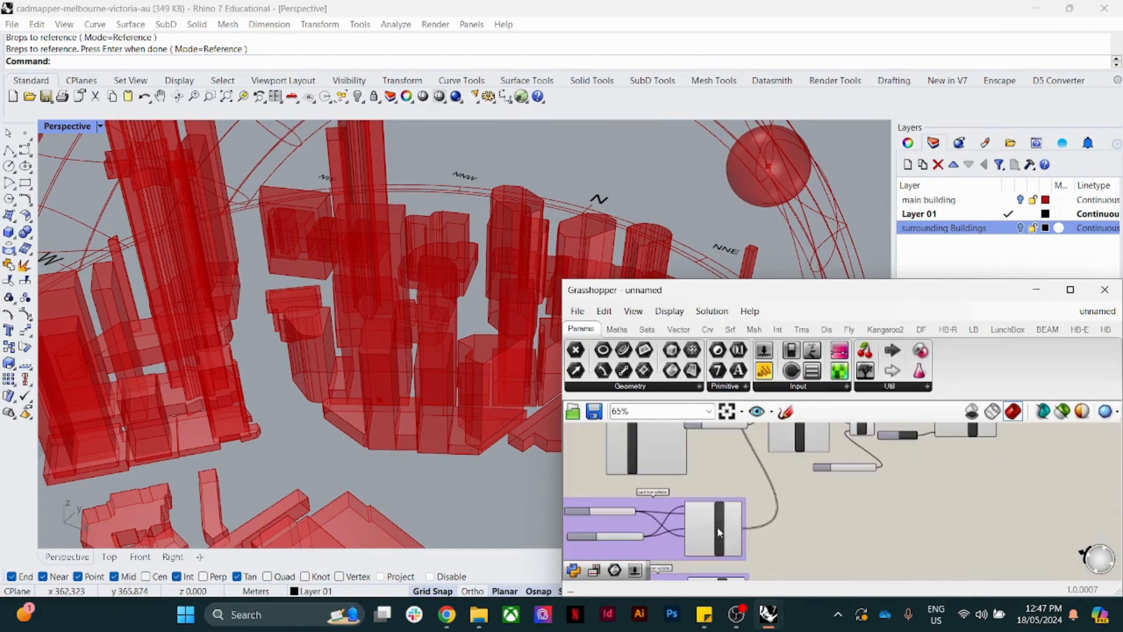
Step: Set the Boolean Toggle back to True to run the direct sun hours analysis for the summer solstice
scroll(720, 533, "down", 3)
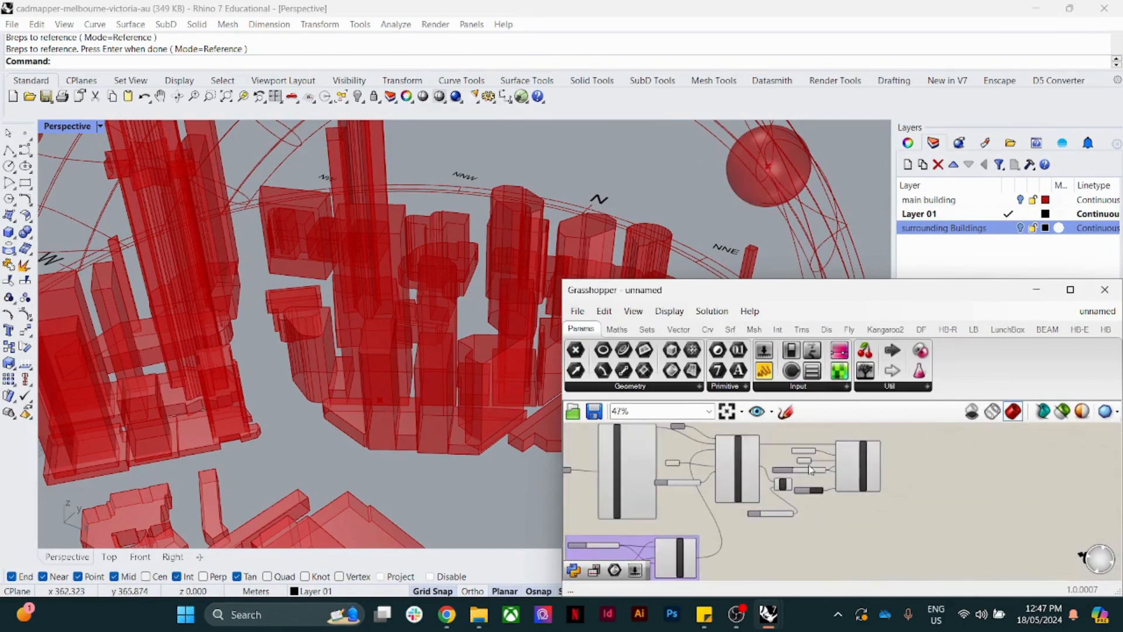
scroll(810, 470, "up", 5)
scroll(768, 496, "down", 3)
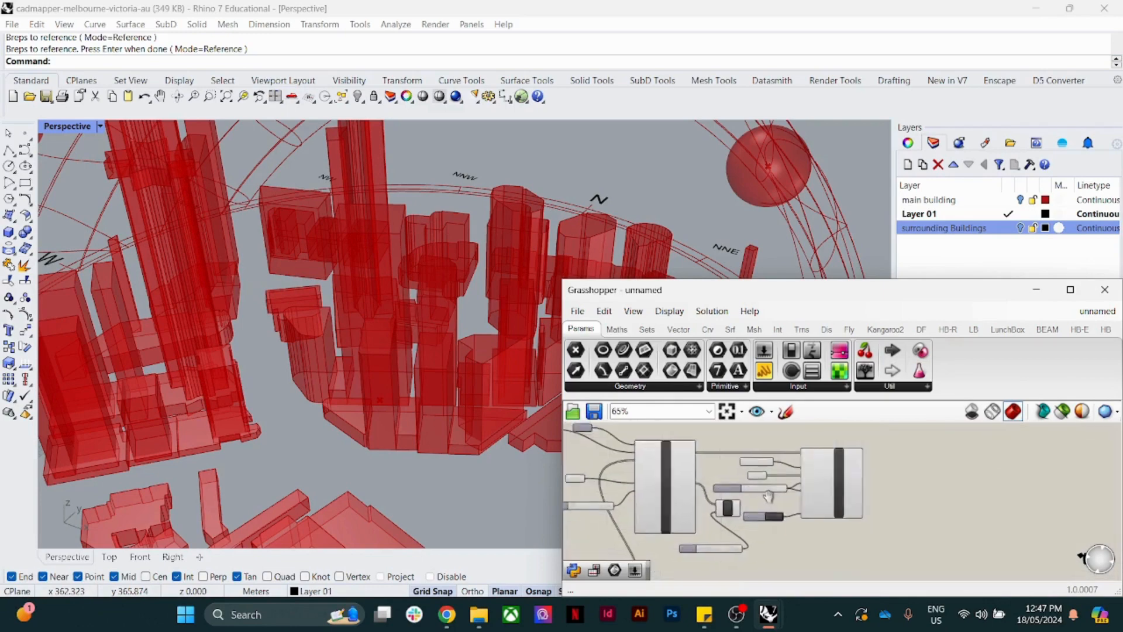
scroll(768, 496, "up", 5)
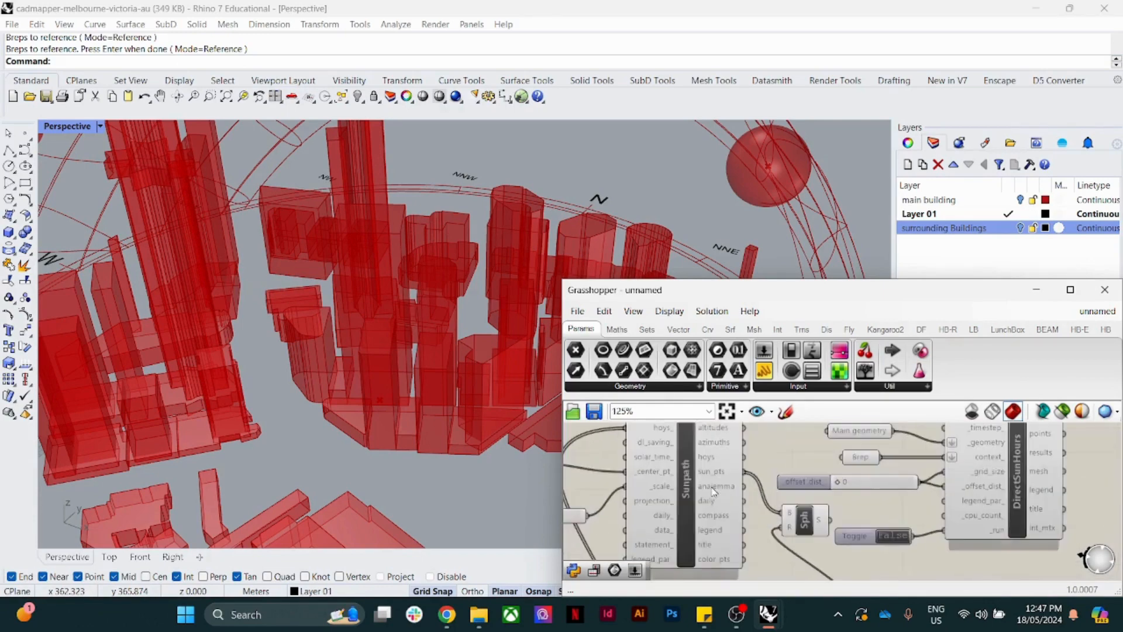
right_click_drag(869, 495, 819, 491)
scroll(831, 523, "up", 3)
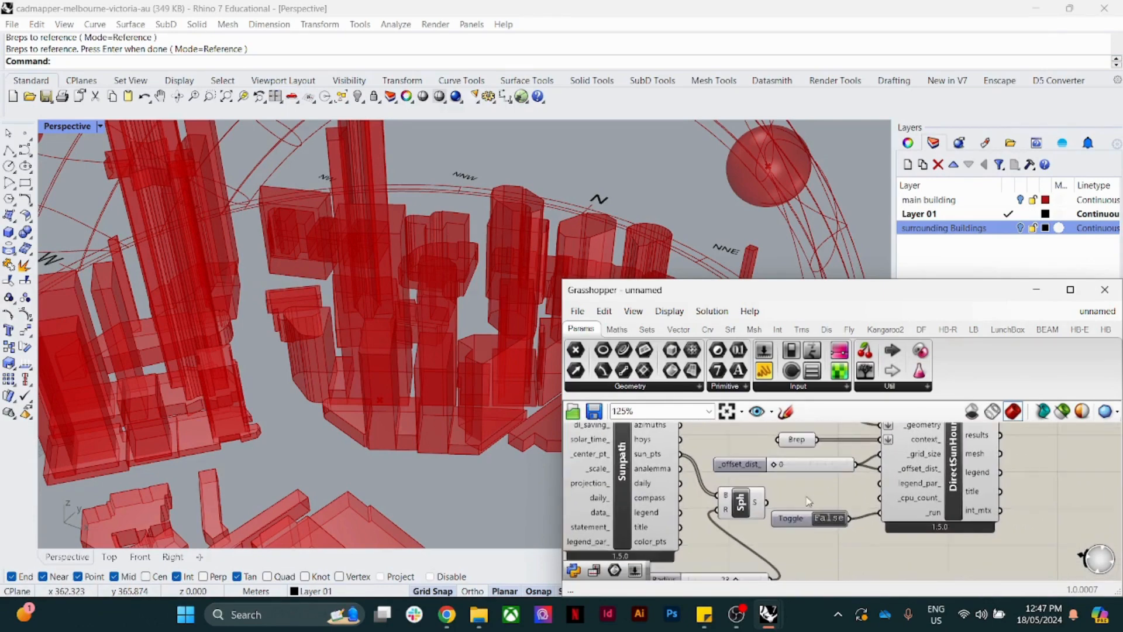
left_click(828, 515)
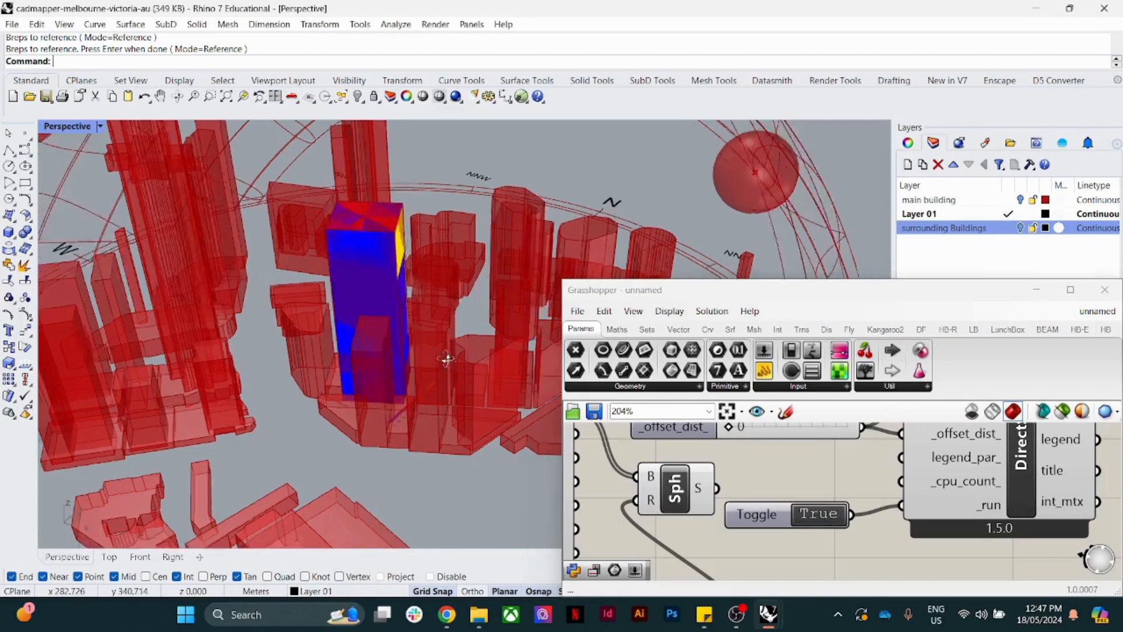
Step: Turn off the preview of the Main geometry parameter so it does not overlap the analysis mesh
scroll(821, 503, "down", 5)
right_click_drag(822, 502, 811, 538)
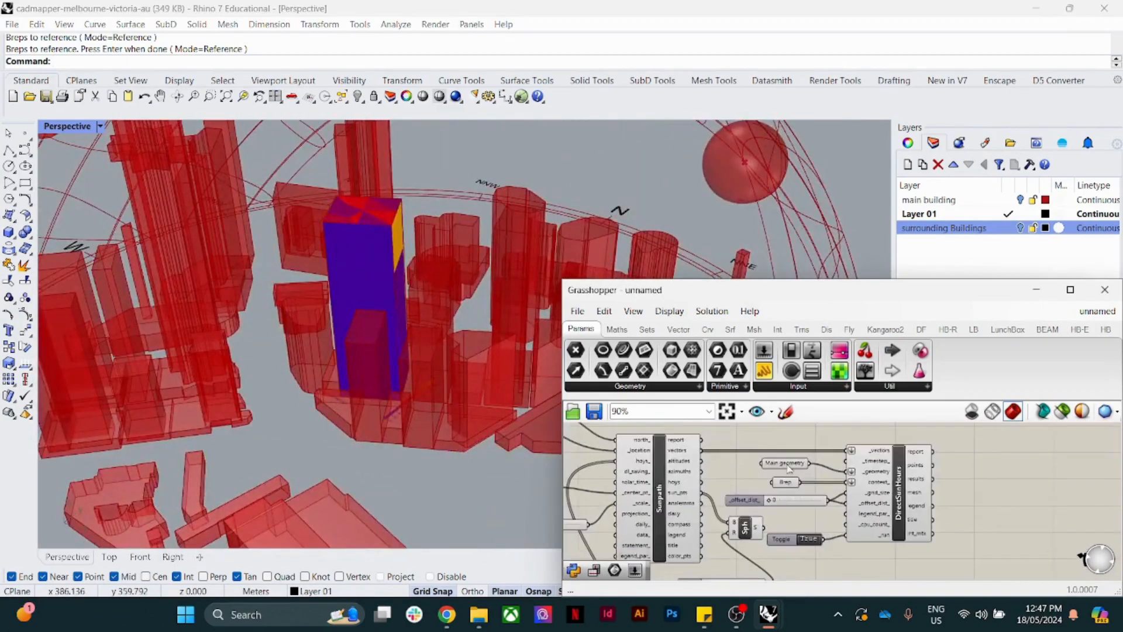
scroll(786, 462, "up", 4)
left_click(785, 463)
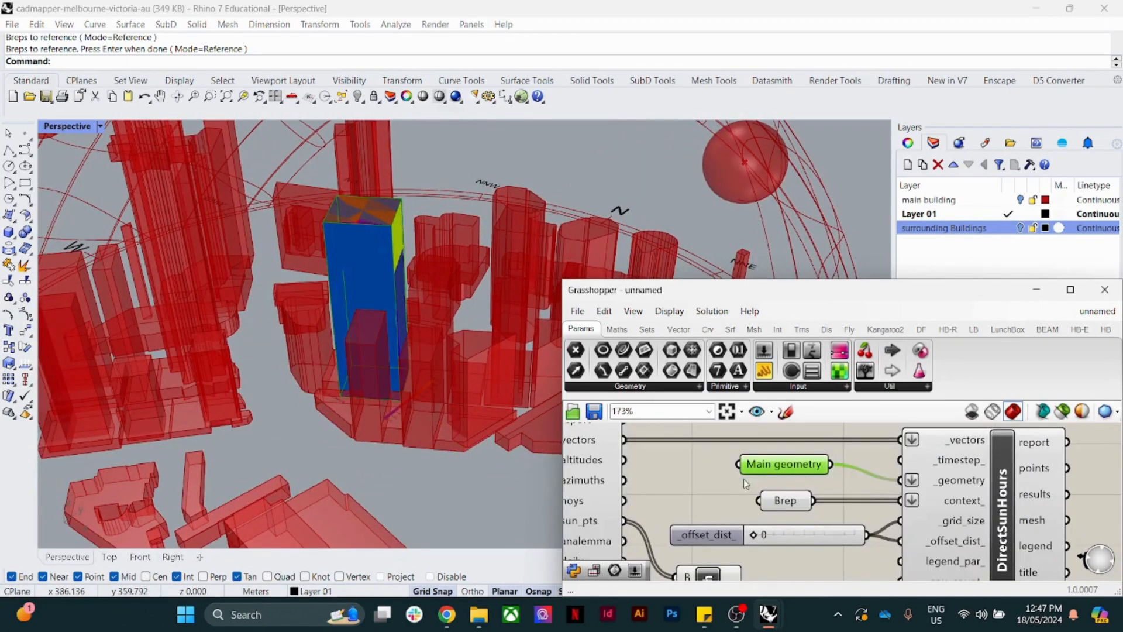
scroll(746, 477, "down", 1)
left_click(773, 499)
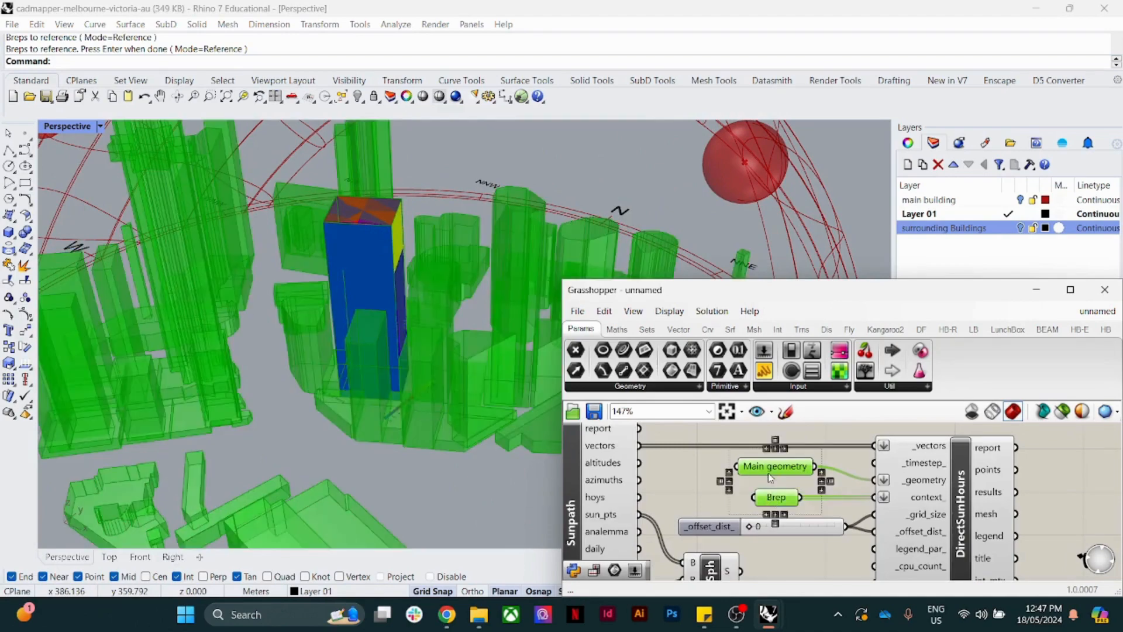
left_click(688, 478)
left_click(775, 470)
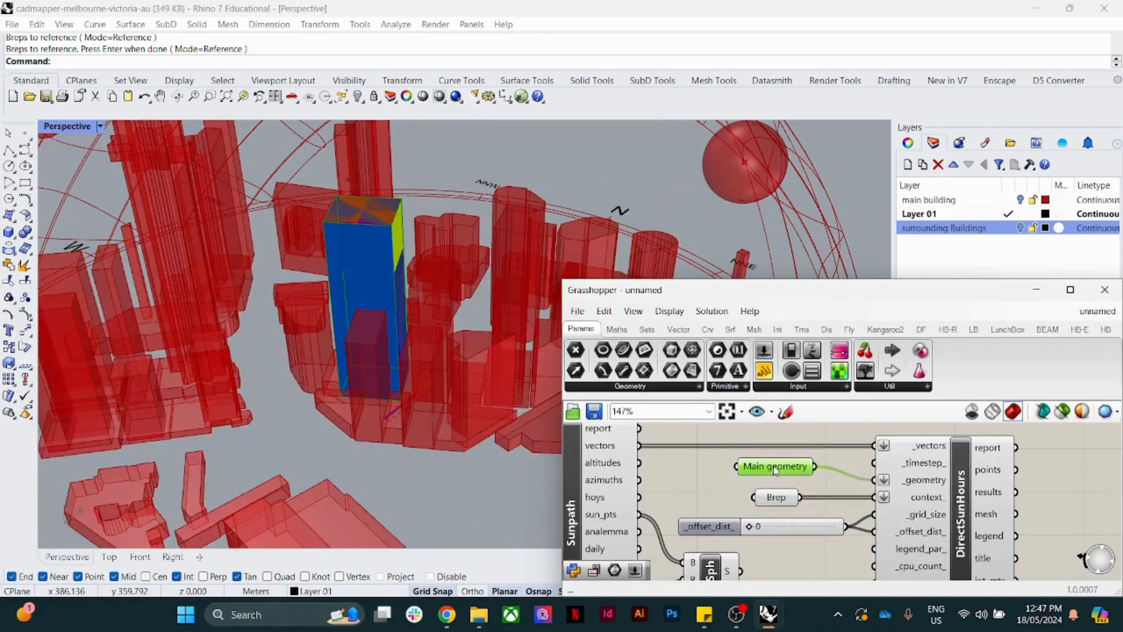
right_click(775, 470)
left_click(834, 351)
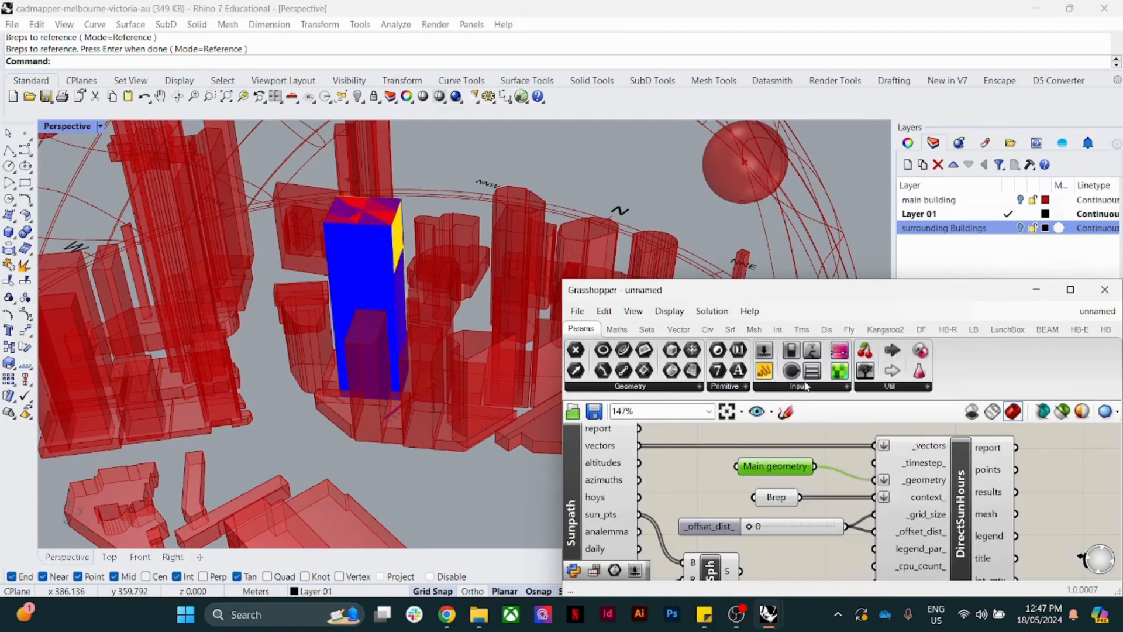
Step: Examine the coloured facades of the main building from several sides and check the summer solstice AnalysisPeriod inputs
right_click_drag(556, 396, 316, 275)
scroll(726, 487, "down", 8)
scroll(696, 508, "up", 8)
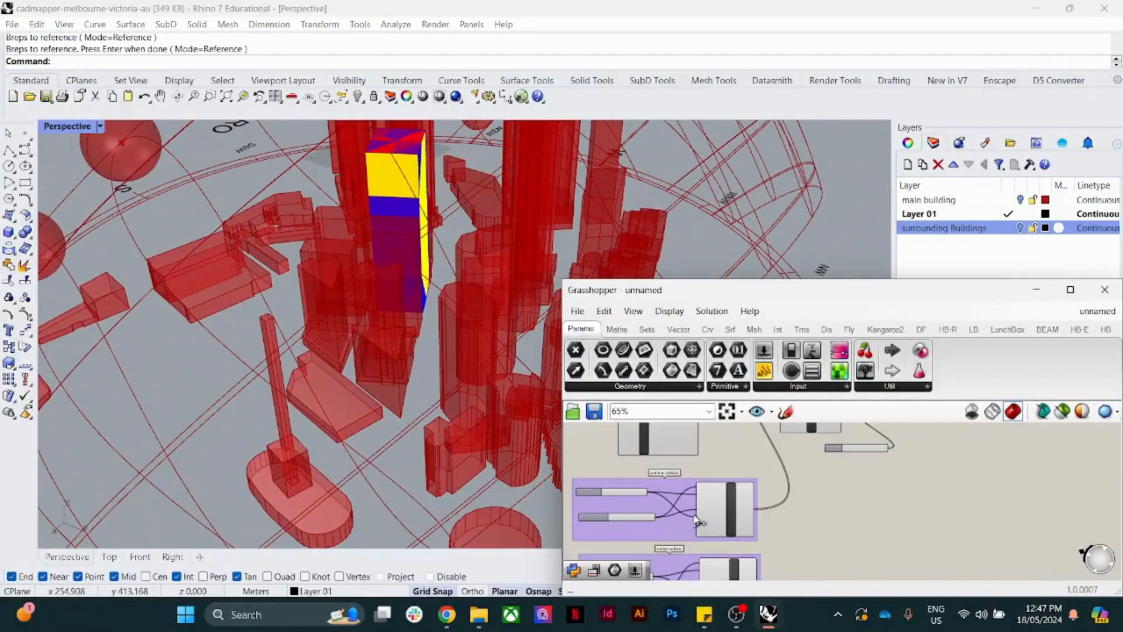
right_click_drag(714, 493, 760, 480)
right_click_drag(676, 511, 735, 517)
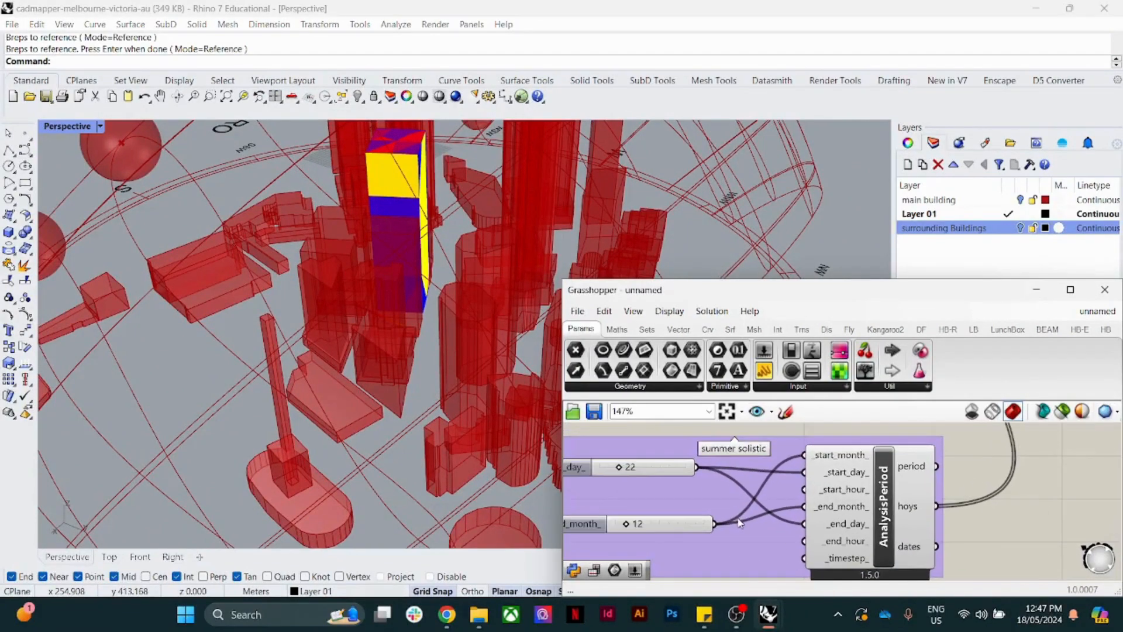
scroll(798, 494, "down", 2)
scroll(755, 461, "down", 7)
scroll(351, 263, "down", 5)
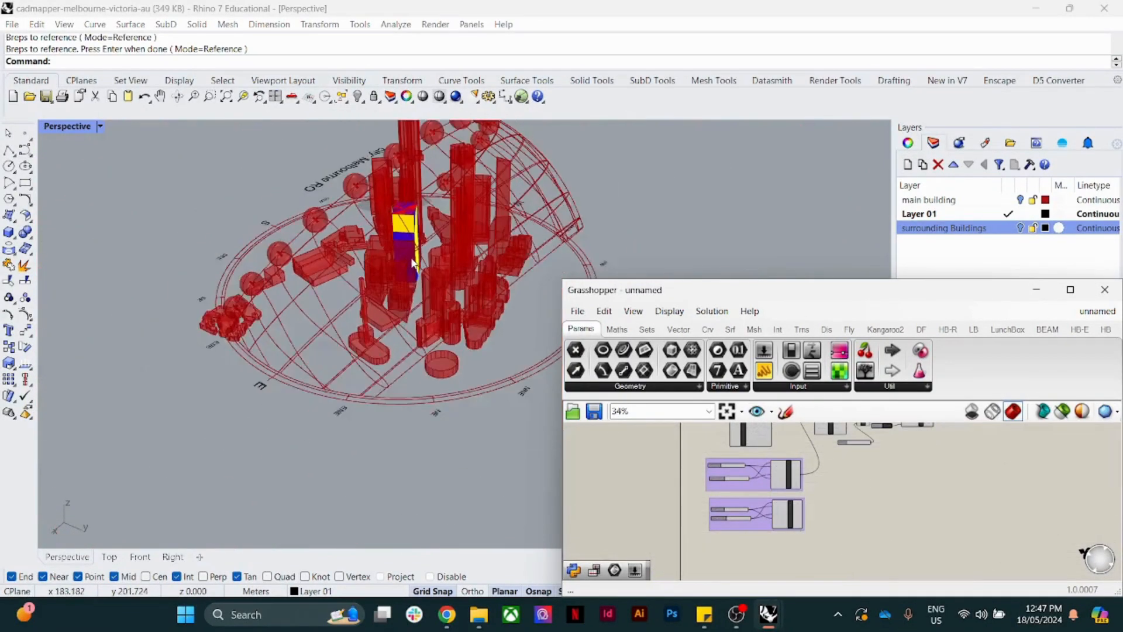
right_click_drag(348, 260, 416, 296)
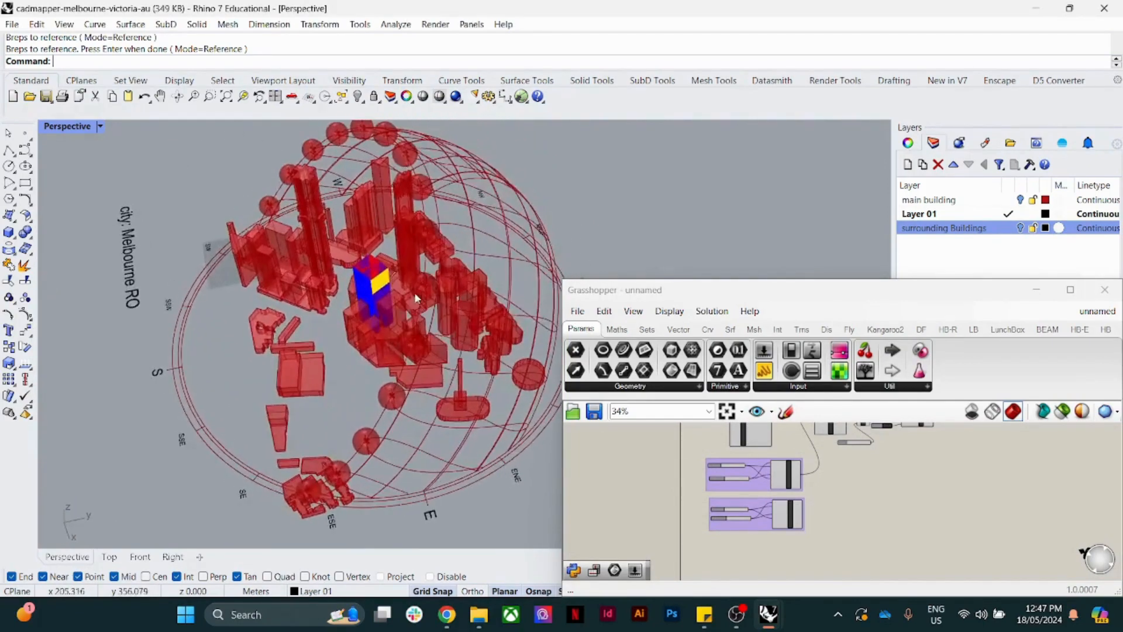
Step: Switch to the four-viewport layout and compare the Direct Sun Hours legend in Top with the building's colours in Perspective
double_click(69, 127)
left_click(244, 265)
scroll(244, 265, "up", 10)
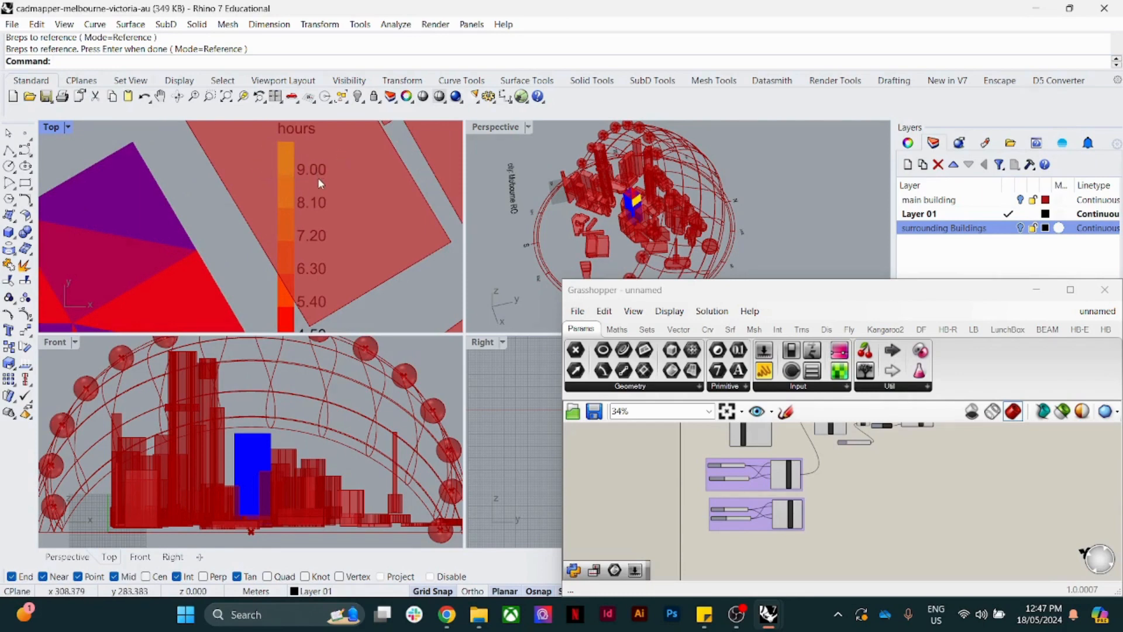
scroll(319, 181, "down", 4)
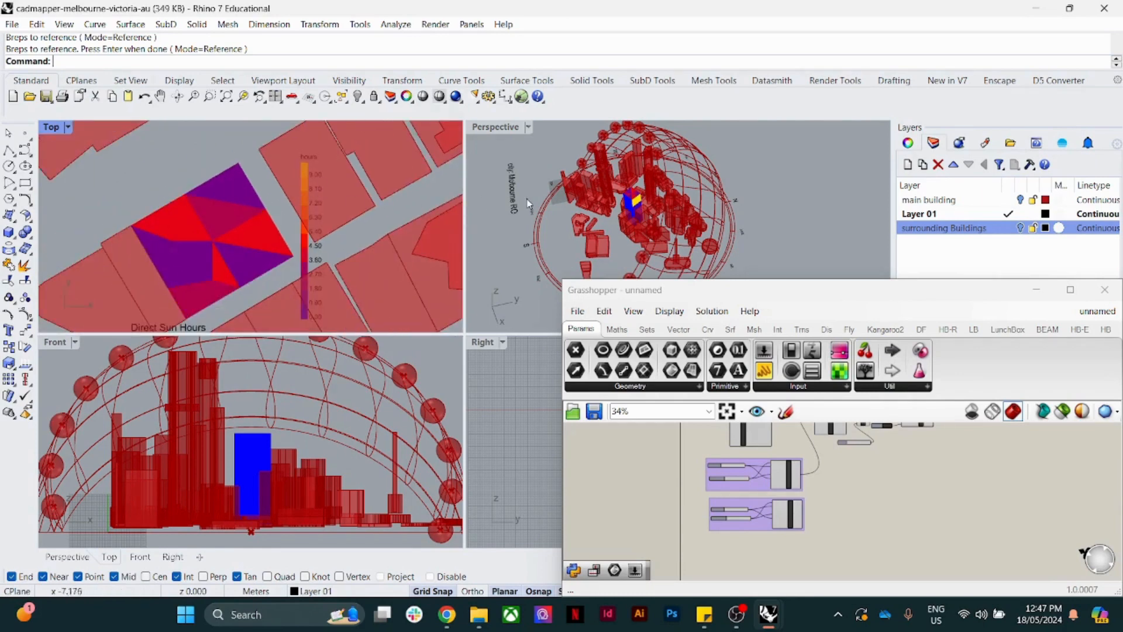
scroll(610, 161, "up", 10)
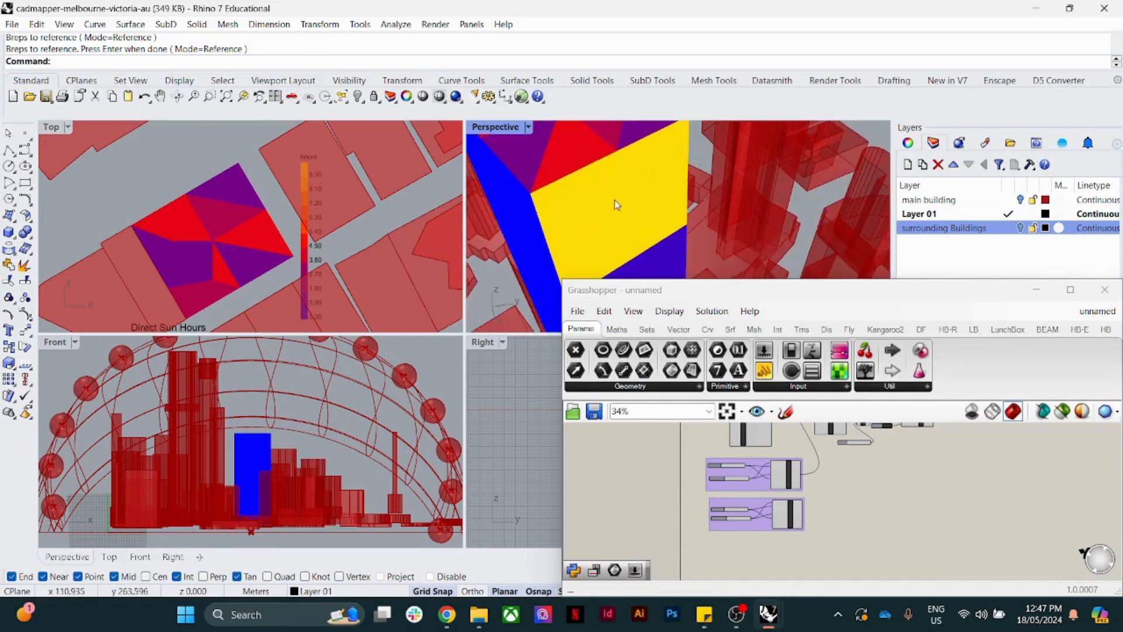
scroll(832, 474, "down", 4)
Step: Set the _offset_dist_ slider feeding DirectSunHours to 8
scroll(832, 474, "up", 10)
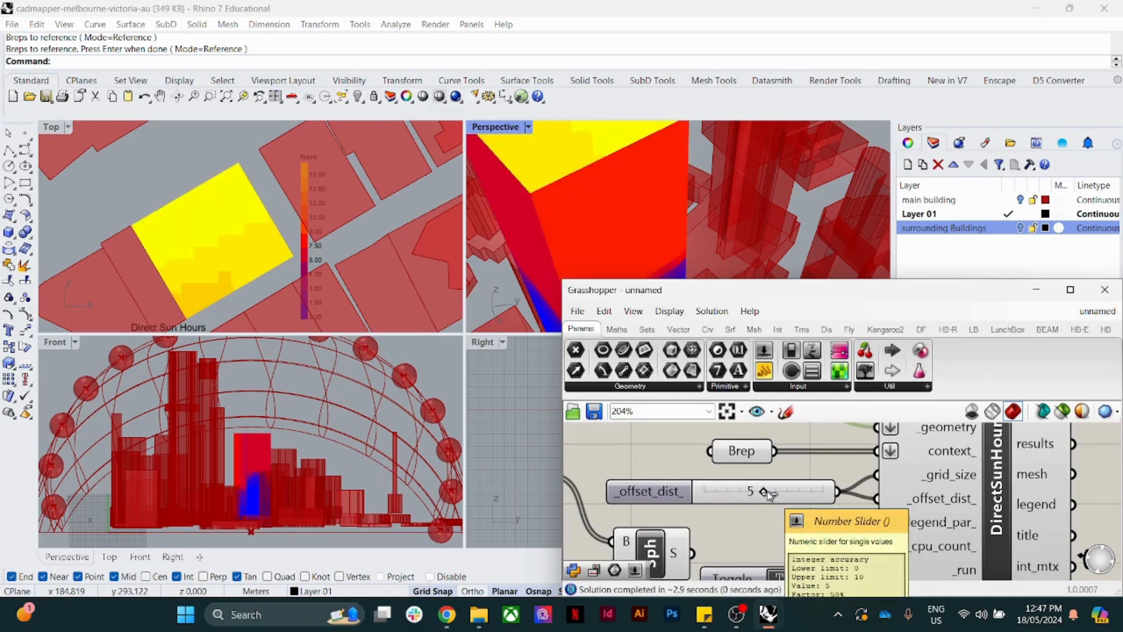
left_click_drag(780, 493, 797, 493)
scroll(770, 527, "down", 2)
scroll(771, 531, "up", 3)
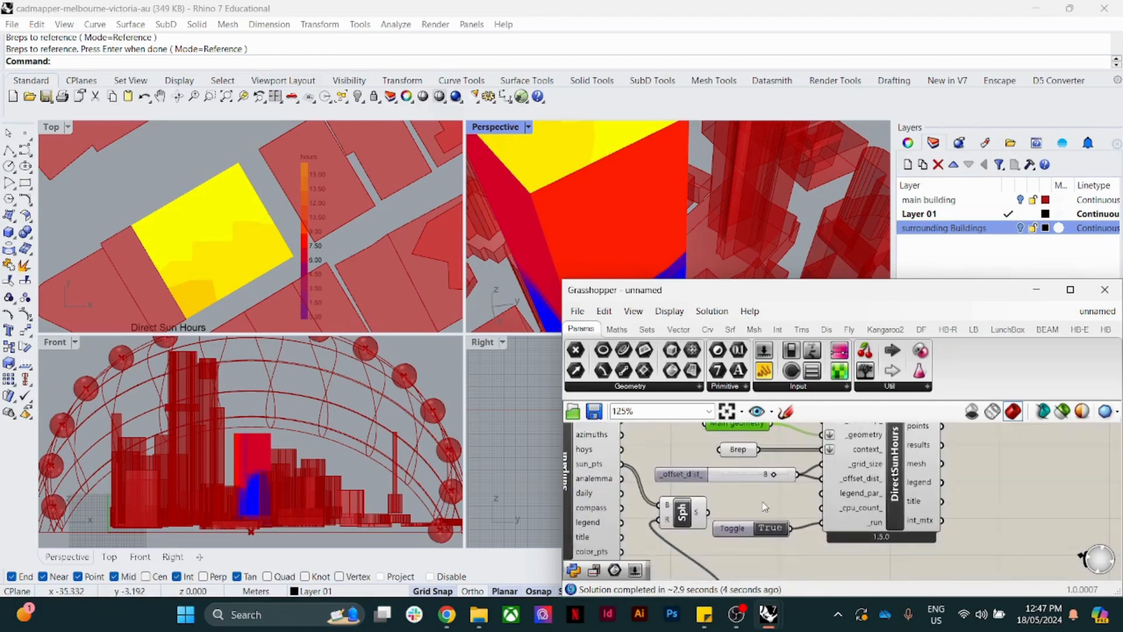
Step: Set the Boolean Toggle to False and raise the maximum of the _offset_dist_ slider to 30
left_click(775, 532)
scroll(754, 496, "down", 6)
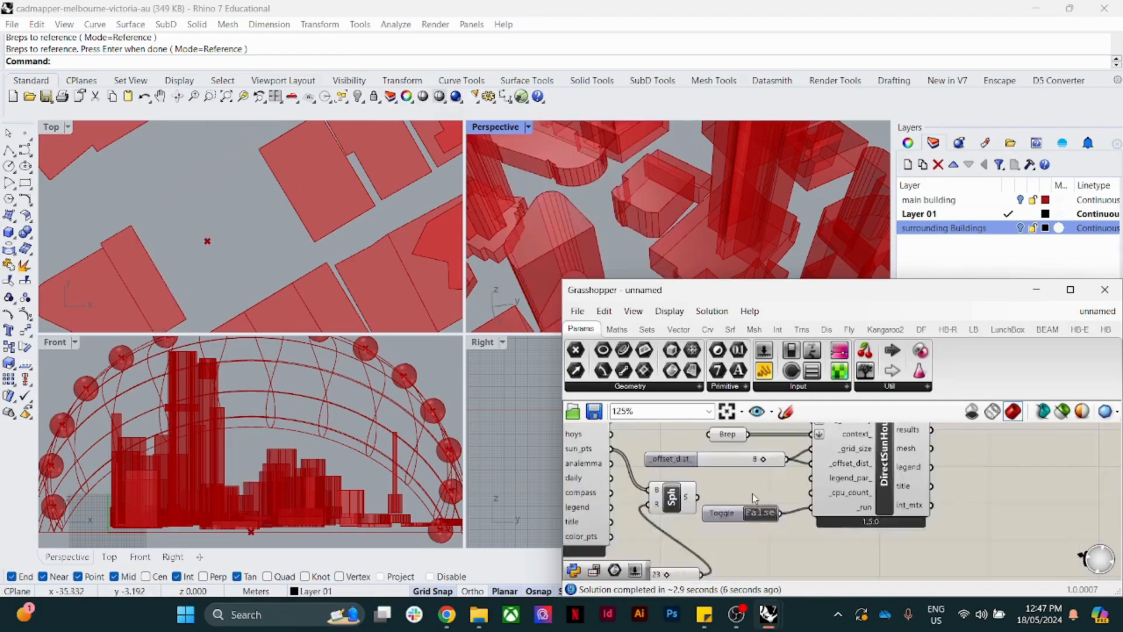
scroll(760, 465, "up", 4)
right_click(665, 487)
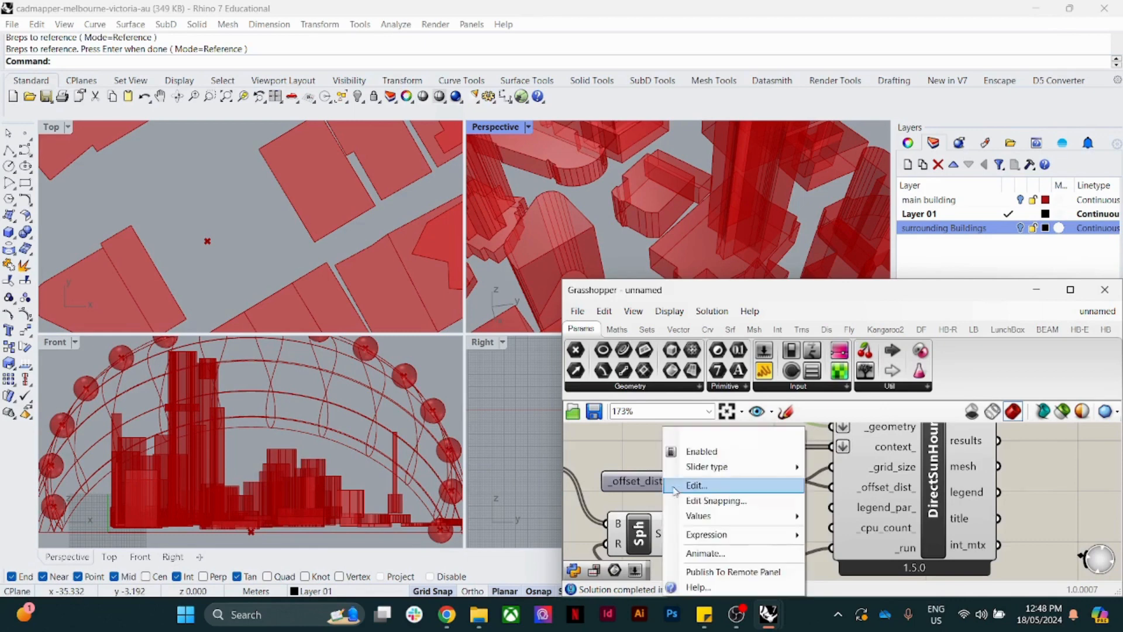
mouse_move(739, 538)
mouse_move(760, 517)
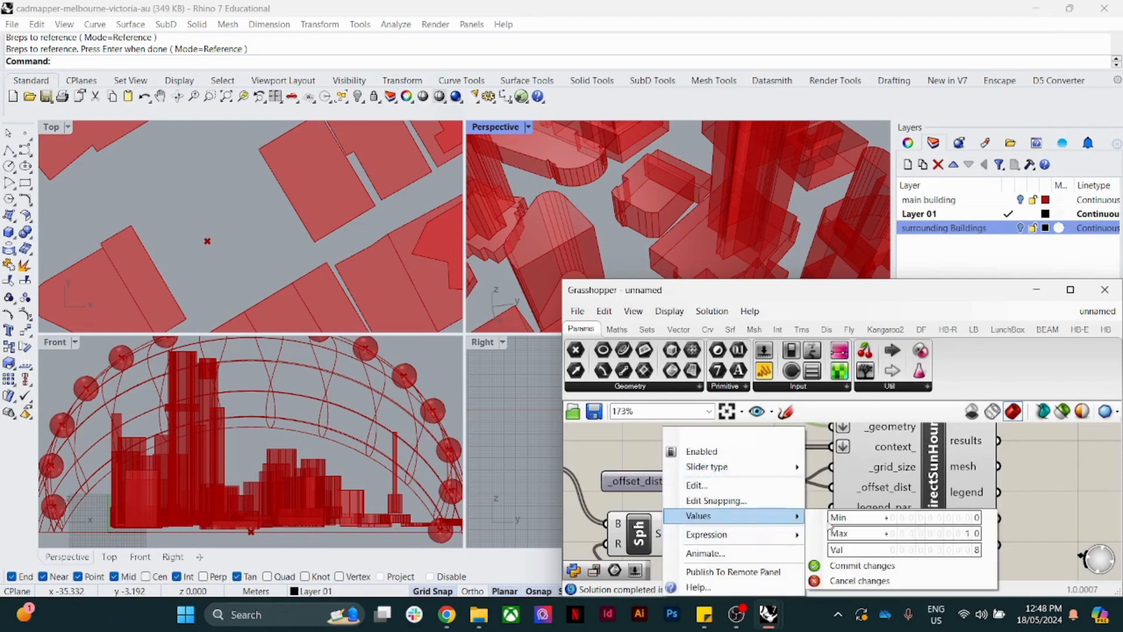
left_click(978, 533)
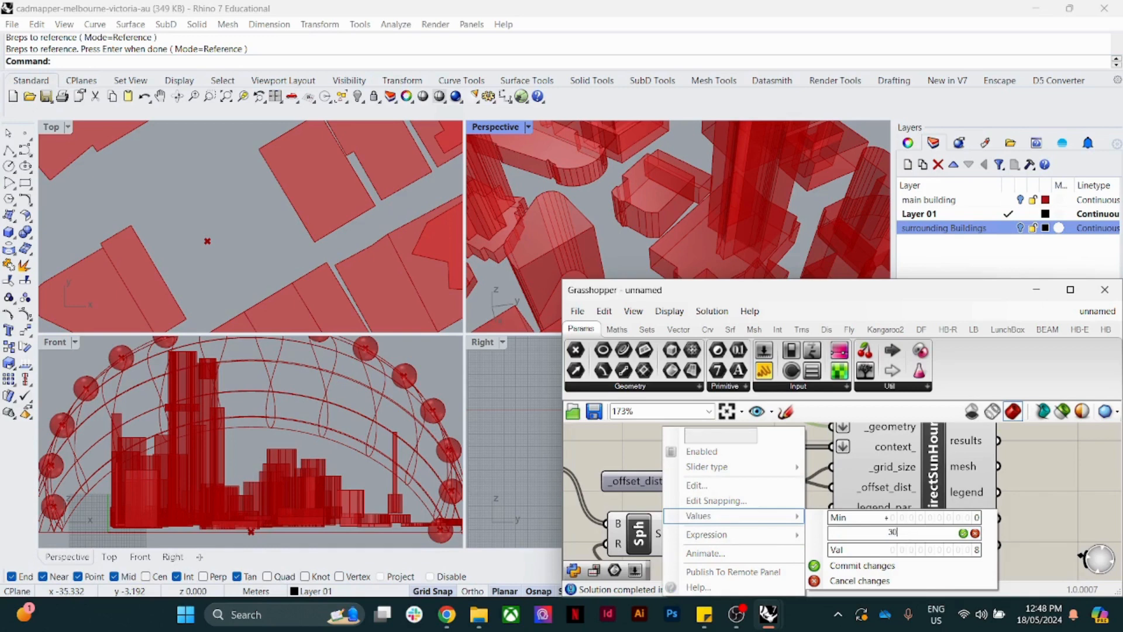
type("30")
left_click(962, 533)
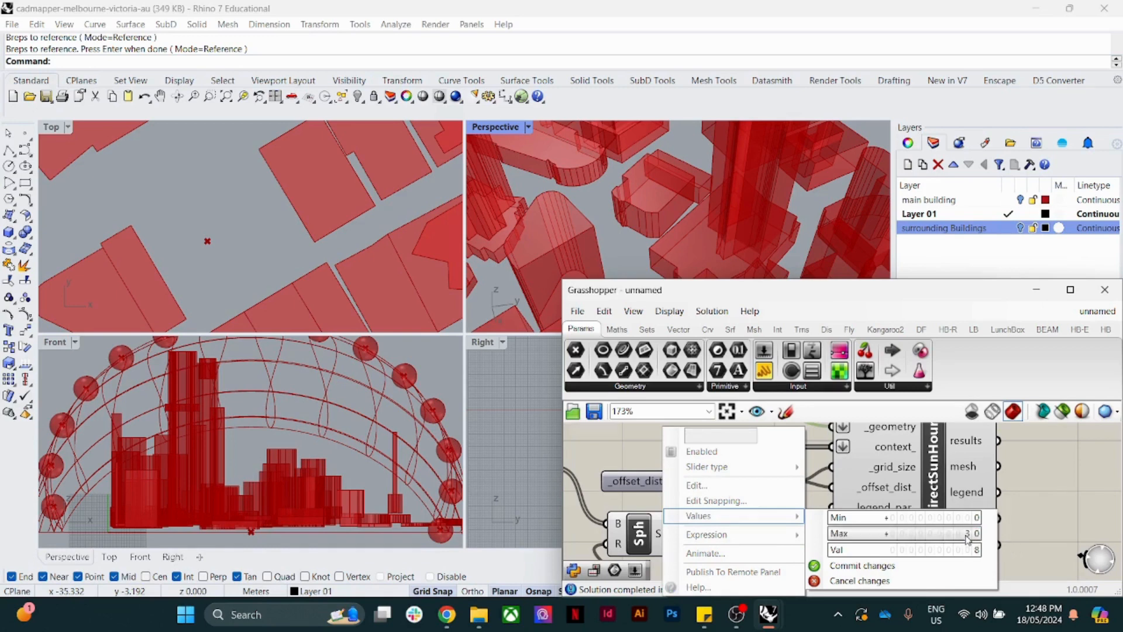
left_click(872, 566)
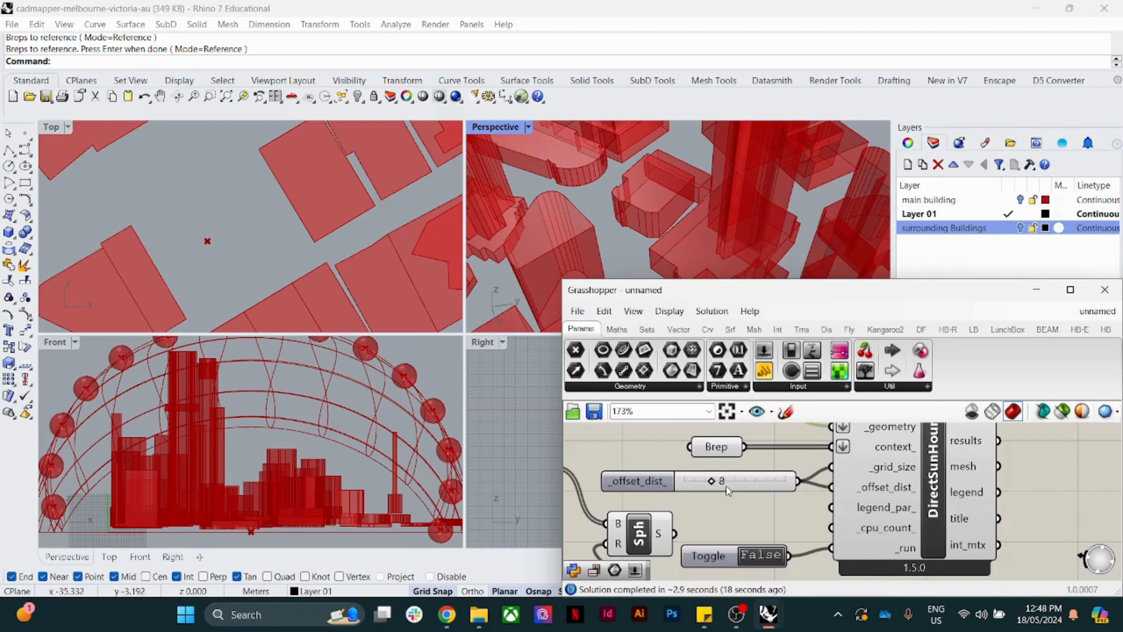
Step: Set the _offset_dist_ slider to 21 and rerun the analysis by setting the Boolean Toggle to True
left_click_drag(711, 483, 749, 483)
double_click(756, 556)
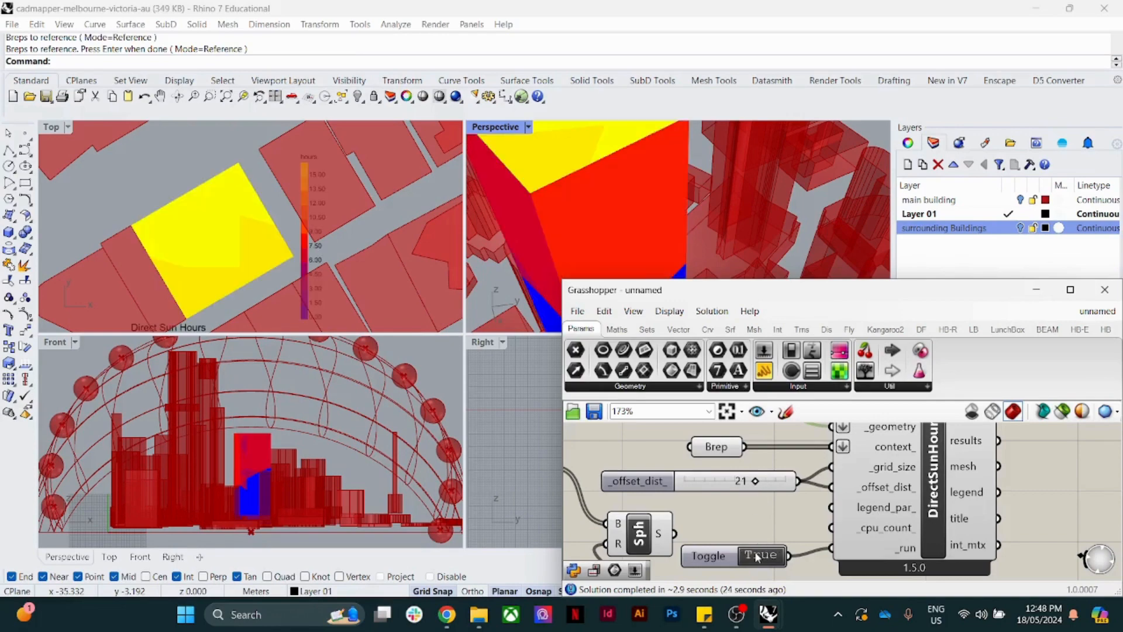
Step: Inspect the recalculated sun hours on the main building and maximize the Perspective viewport
scroll(602, 221, "down", 10)
right_click_drag(607, 202, 638, 186)
scroll(638, 186, "up", 8)
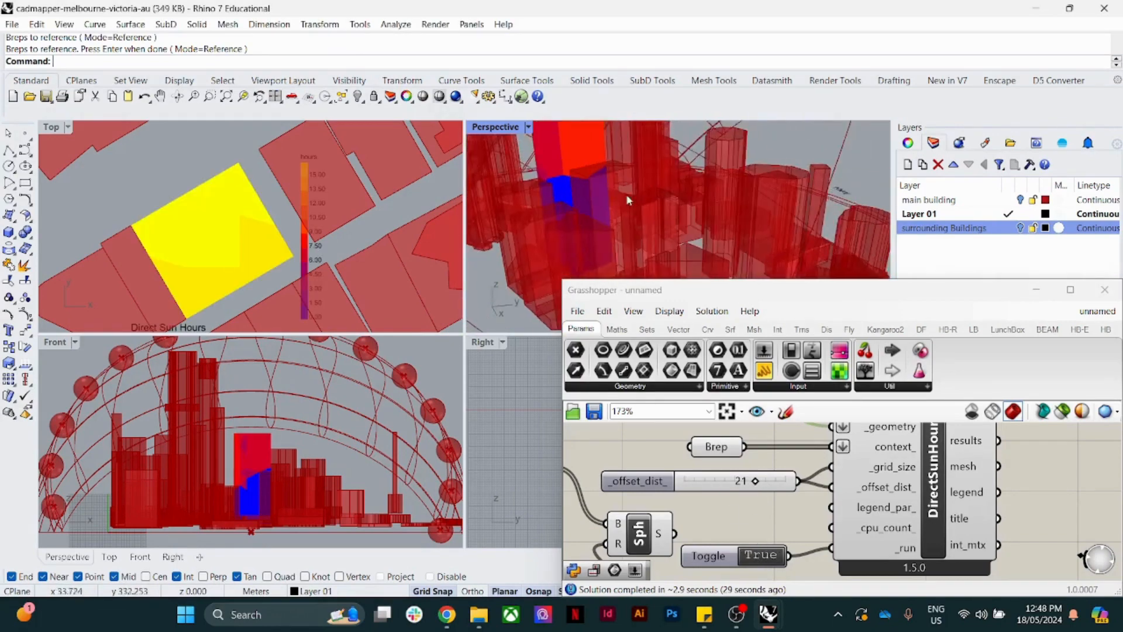
scroll(585, 185, "down", 10)
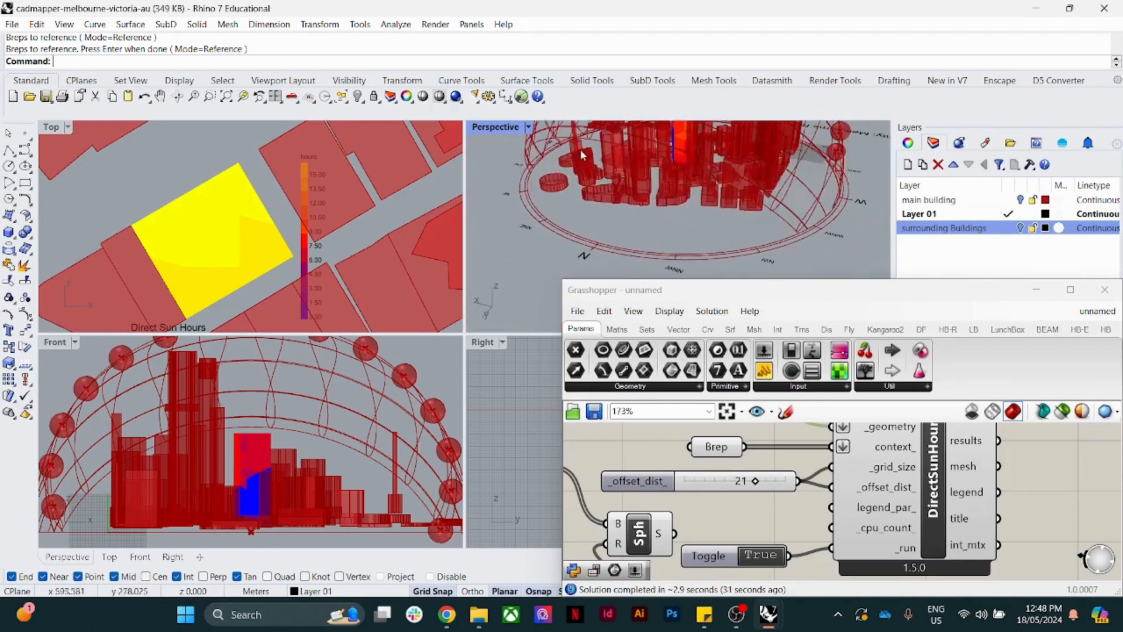
double_click(495, 128)
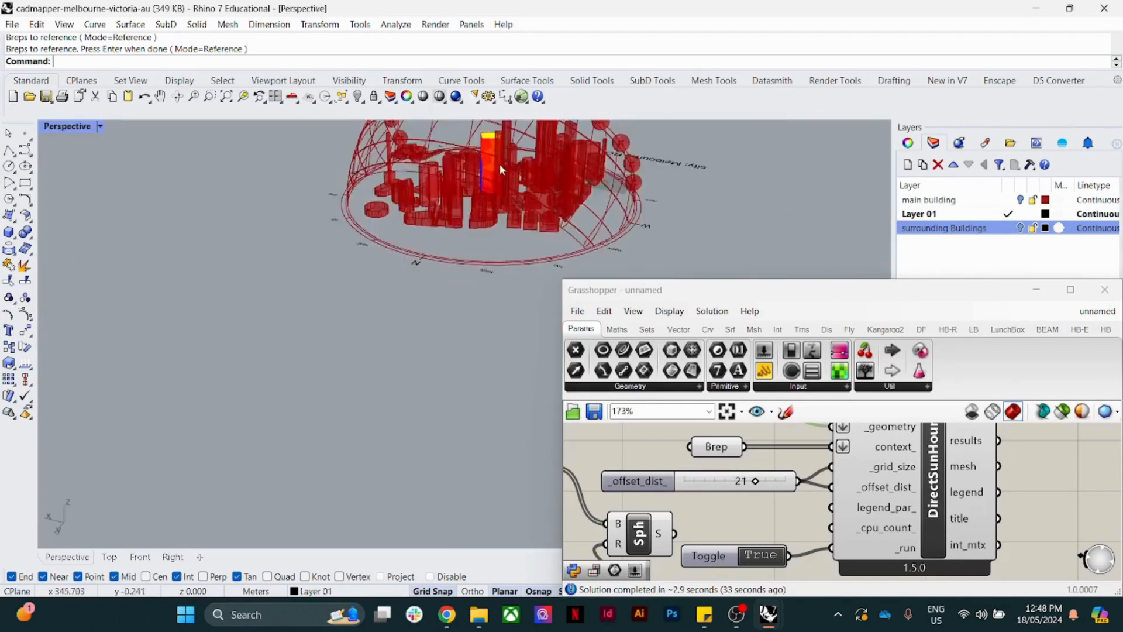
Step: Examine the summer solstice sun hours on the main building's faces and the hours legend in the Top viewport
scroll(497, 160, "down", 2)
scroll(332, 237, "up", 8)
scroll(331, 237, "down", 8)
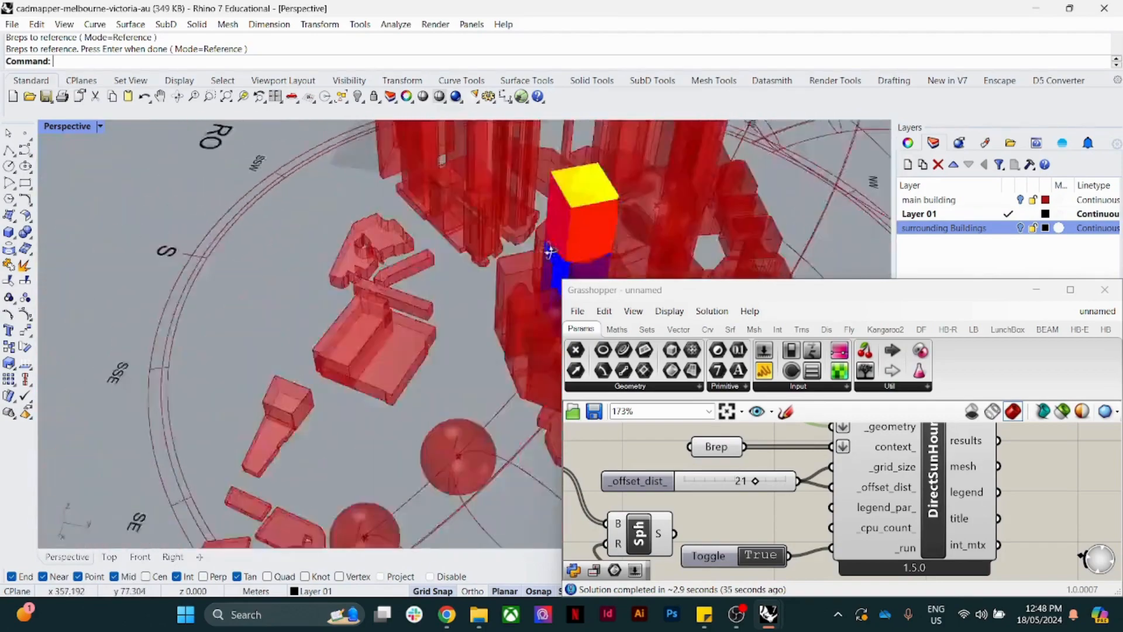
right_click_drag(550, 251, 216, 199)
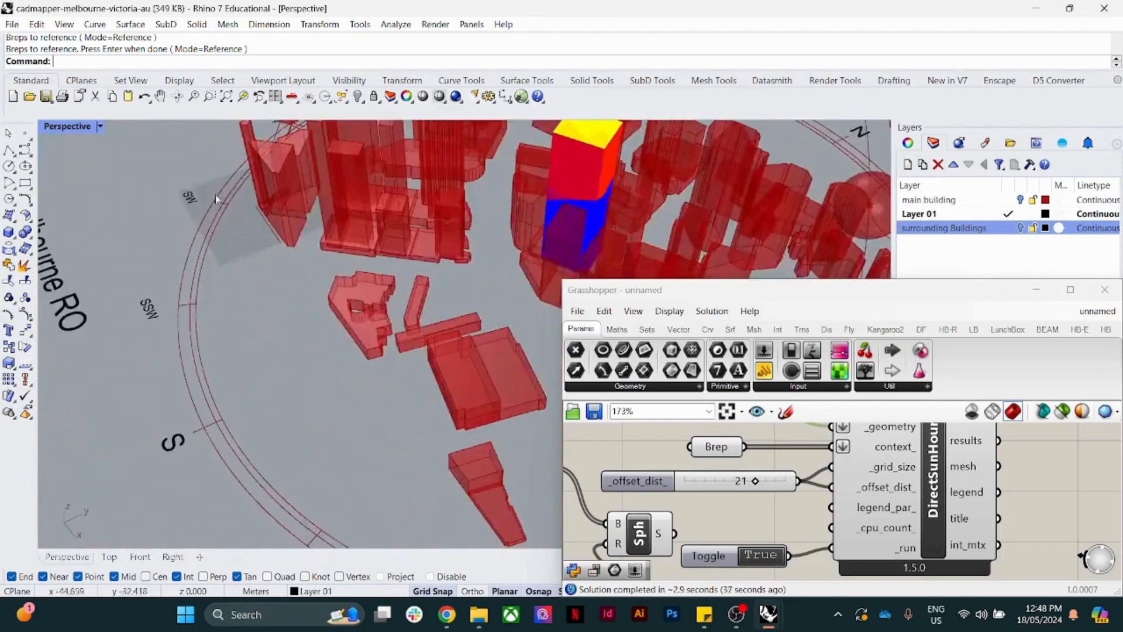
double_click(67, 126)
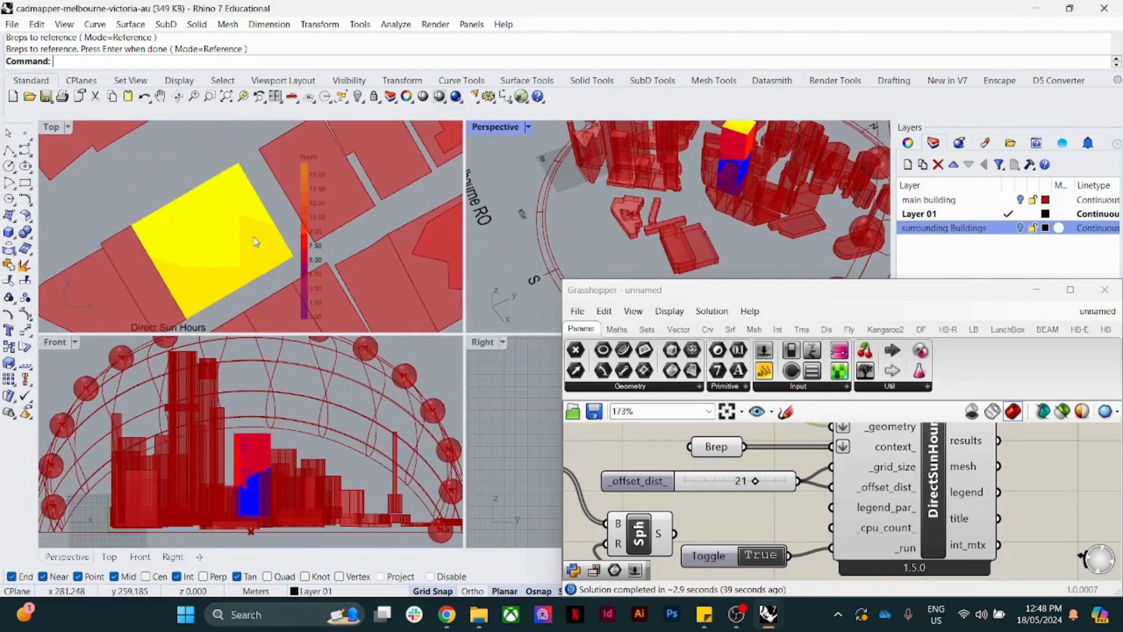
scroll(311, 179, "up", 3)
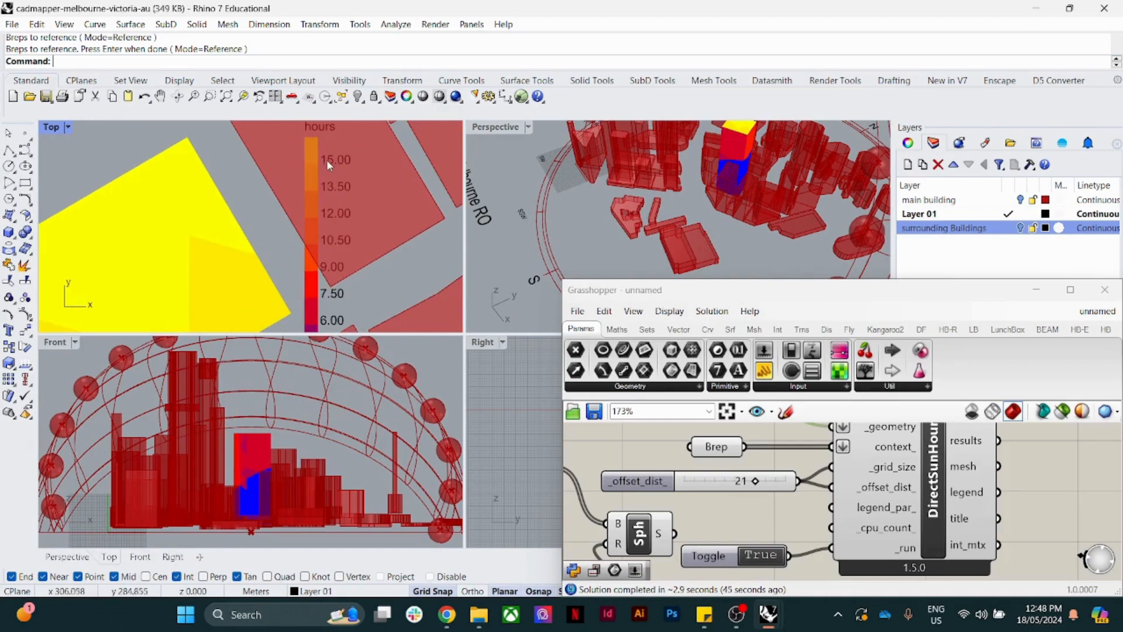
scroll(328, 162, "down", 3)
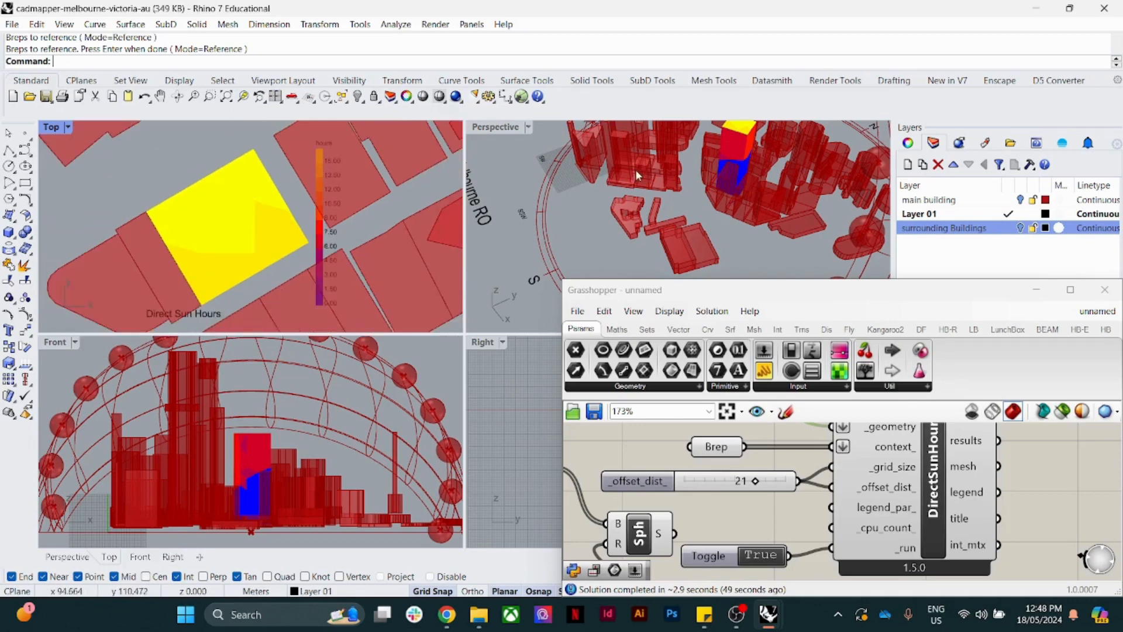
Step: Maximize the Perspective viewport and examine the main building's summer sun hours against the sun path and surrounding buildings
scroll(638, 176, "down", 6)
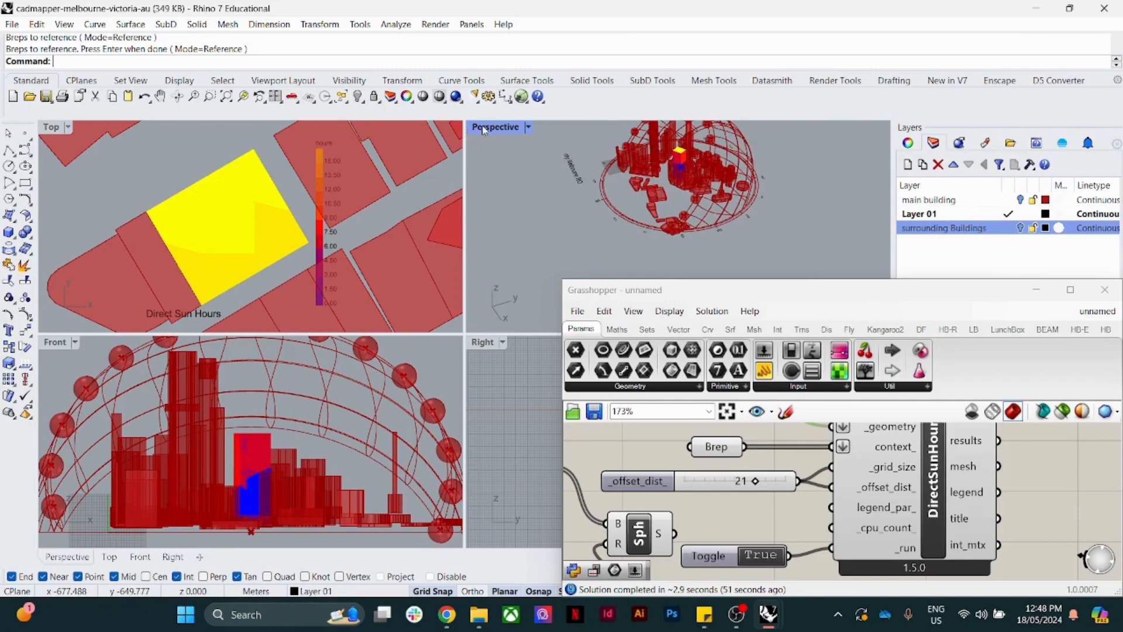
double_click(485, 127)
scroll(484, 258, "up", 5)
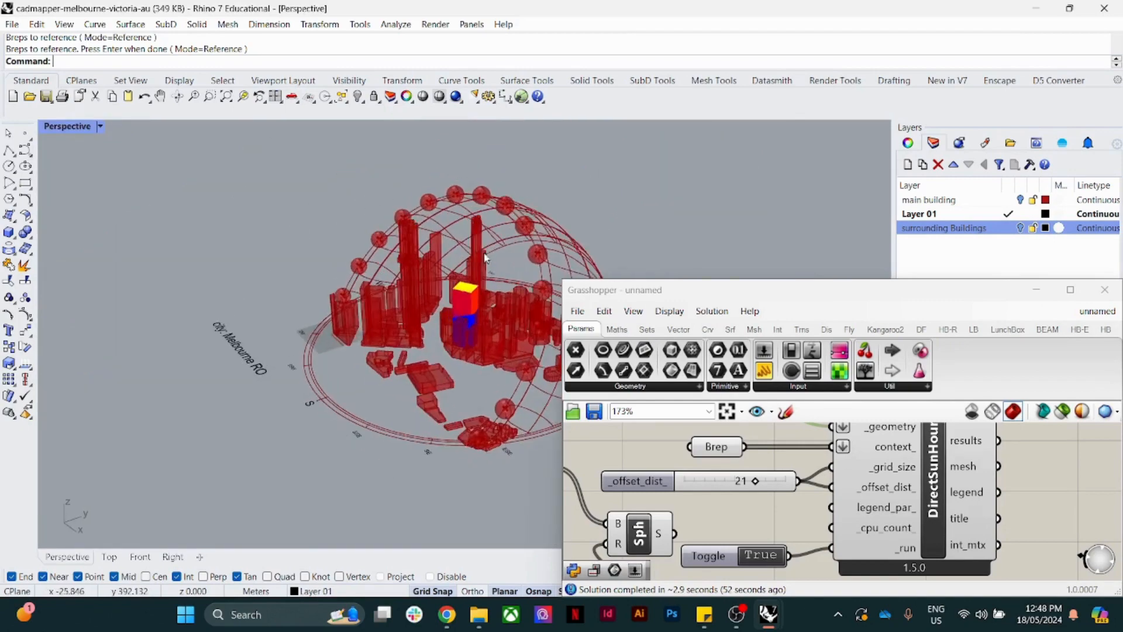
scroll(508, 289, "up", 4)
scroll(513, 285, "down", 6)
right_click_drag(508, 289, 541, 286)
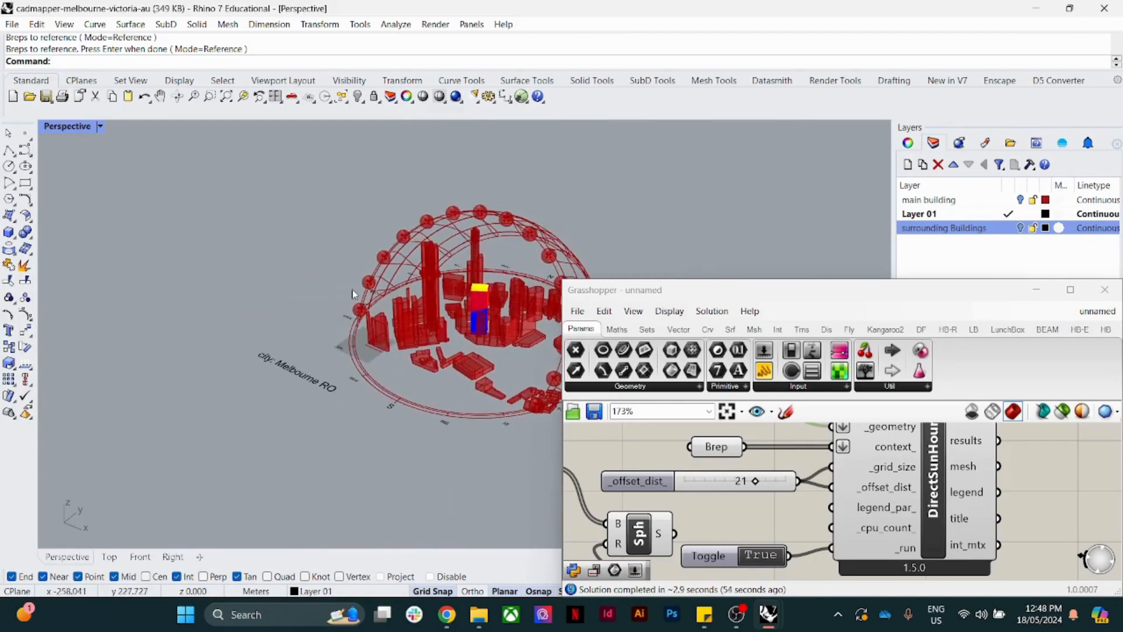
right_click_drag(562, 241, 544, 257)
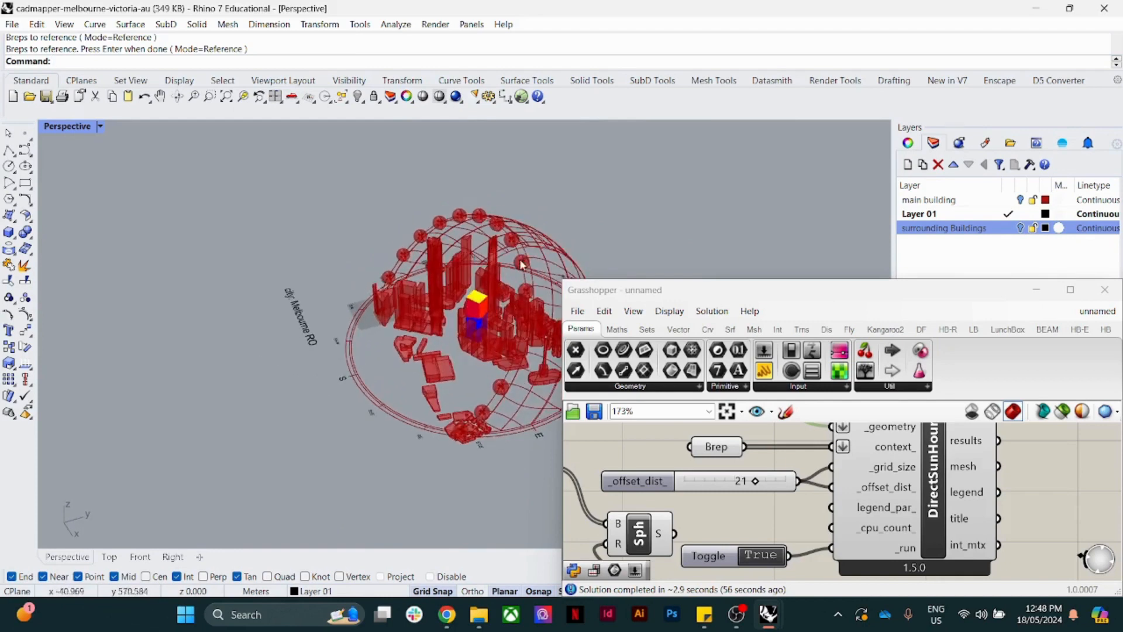
scroll(460, 341, "up", 5)
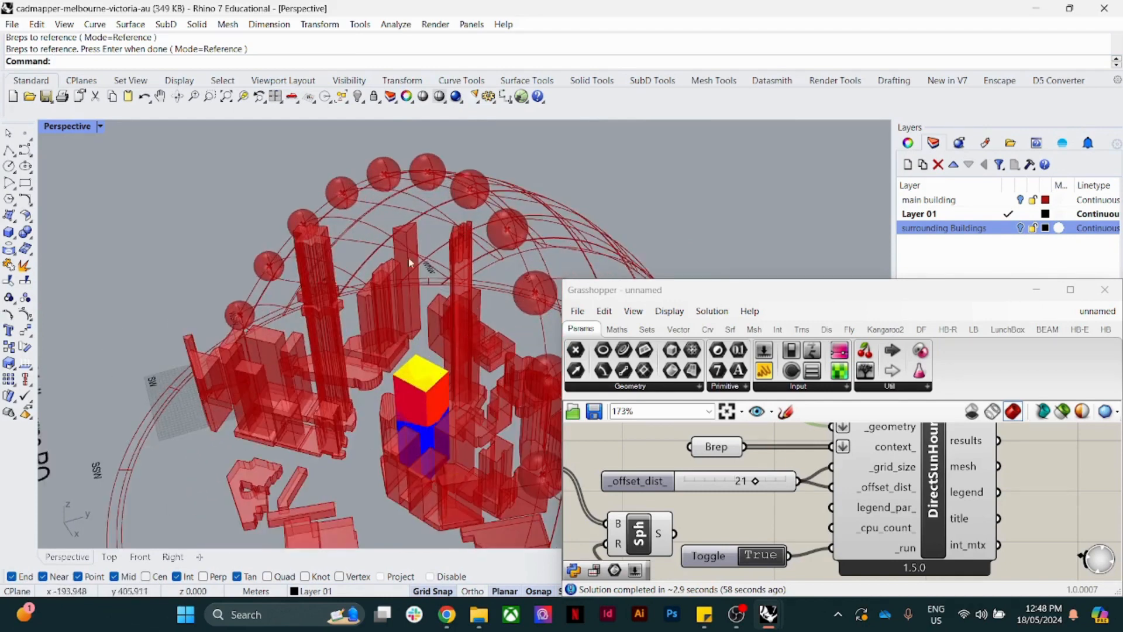
scroll(417, 355, "down", 6)
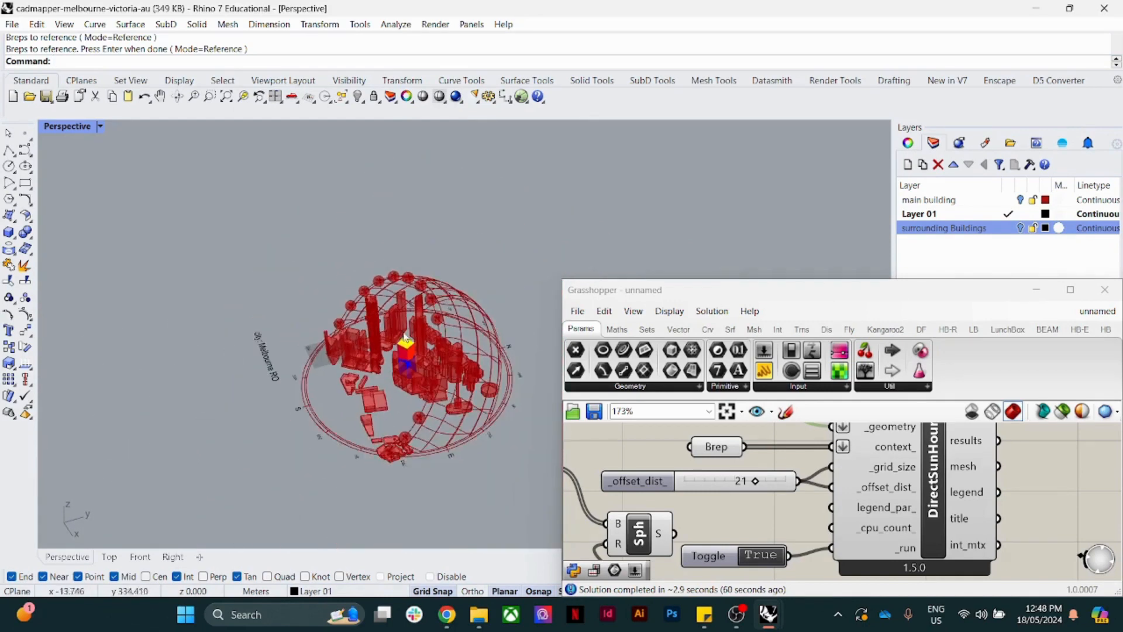
scroll(490, 375, "up", 6)
mouse_move(491, 400)
right_mouse_down()
mouse_move(405, 374)
mouse_move(485, 387)
right_mouse_up()
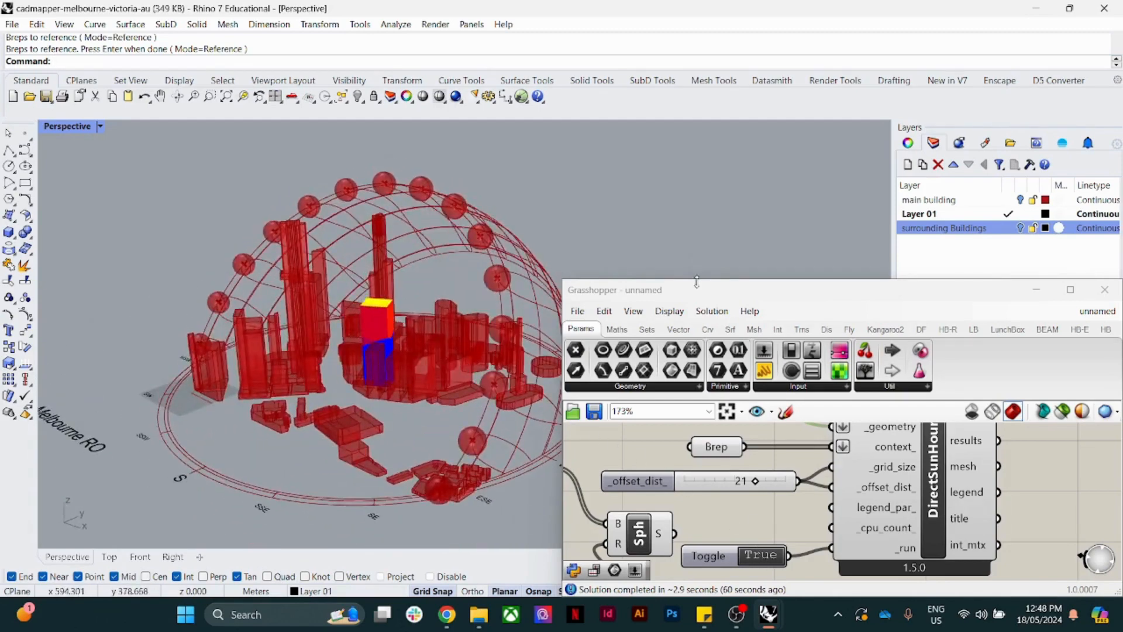
Step: Enlarge the Grasshopper window and set the Boolean Toggle feeding DirectSunHours to False
left_click_drag(696, 282, 696, 138)
scroll(773, 466, "down", 2)
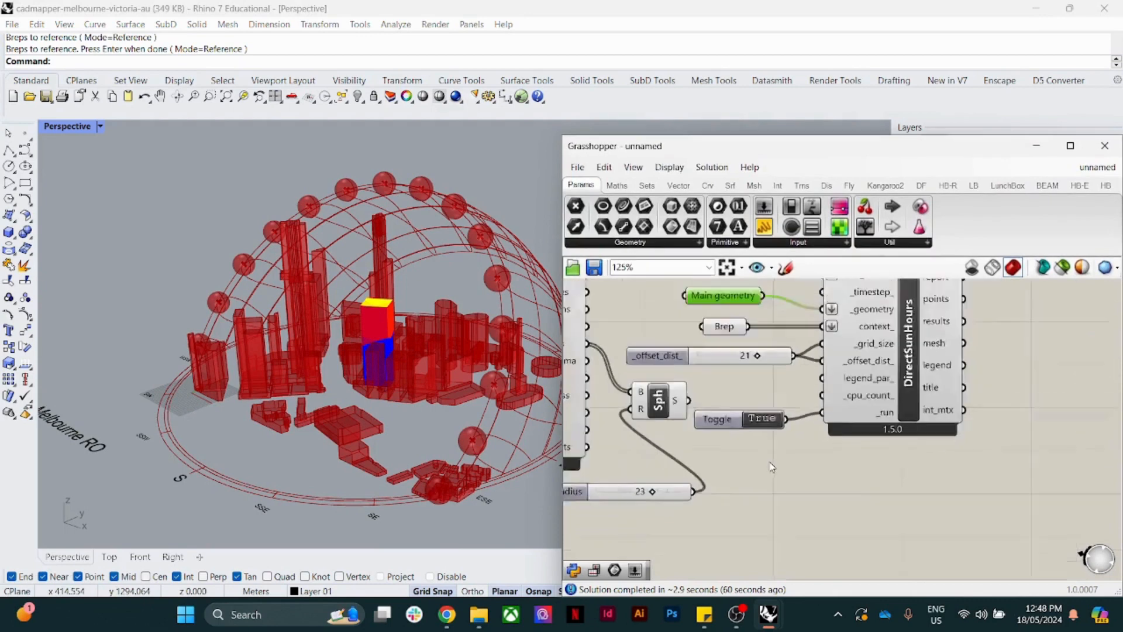
scroll(771, 464, "down", 2)
left_click(764, 443)
scroll(725, 430, "down", 4)
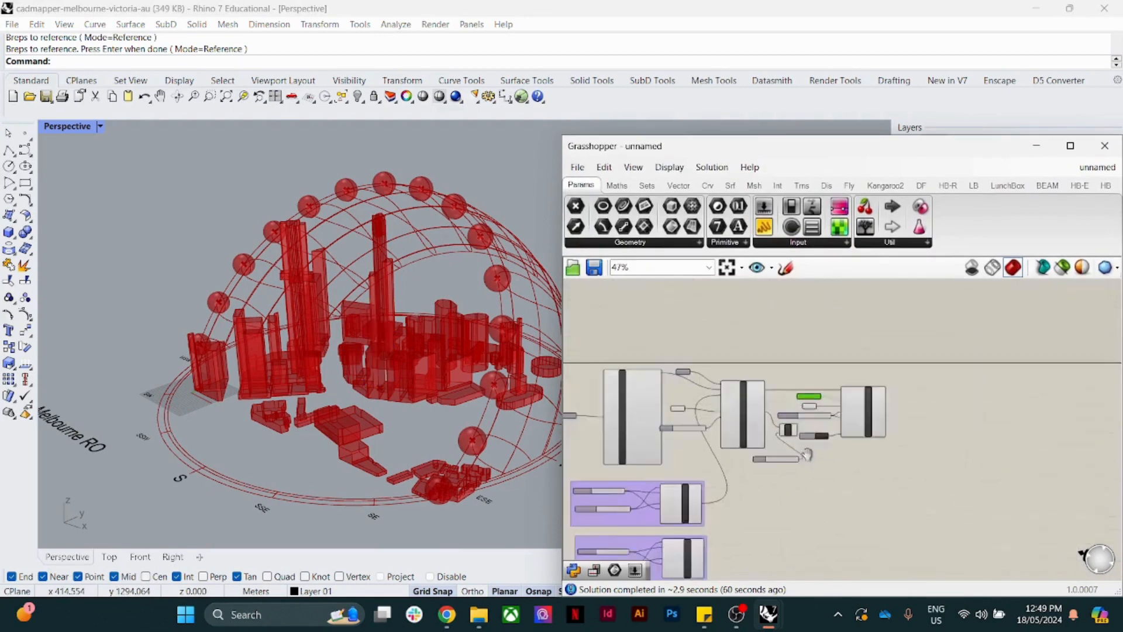
Step: Disconnect the summer solstice AnalysisPeriod's hoys from the hoys_ input of the Sunpath component
left_click(729, 430)
left_click(747, 434)
scroll(792, 403, "up", 4)
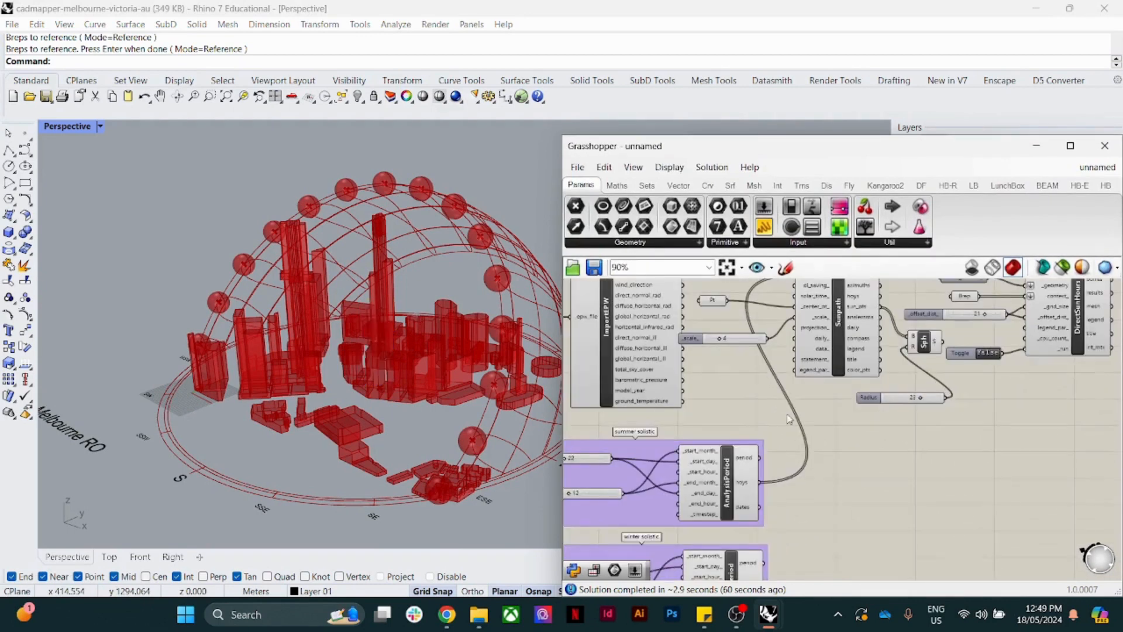
right_click(817, 333)
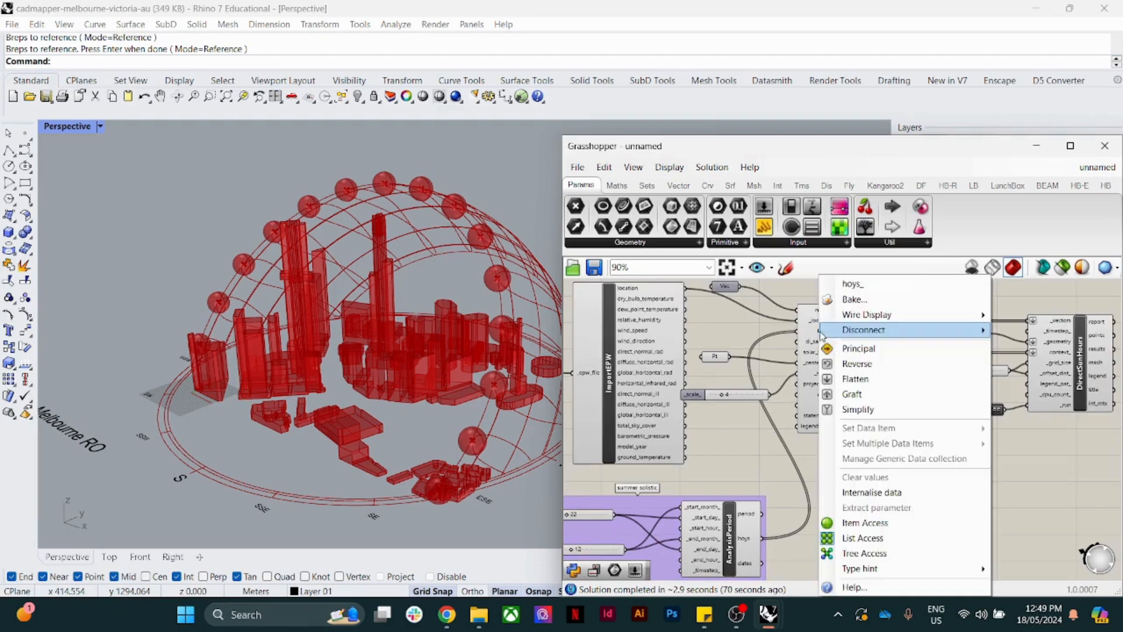
mouse_move(880, 331)
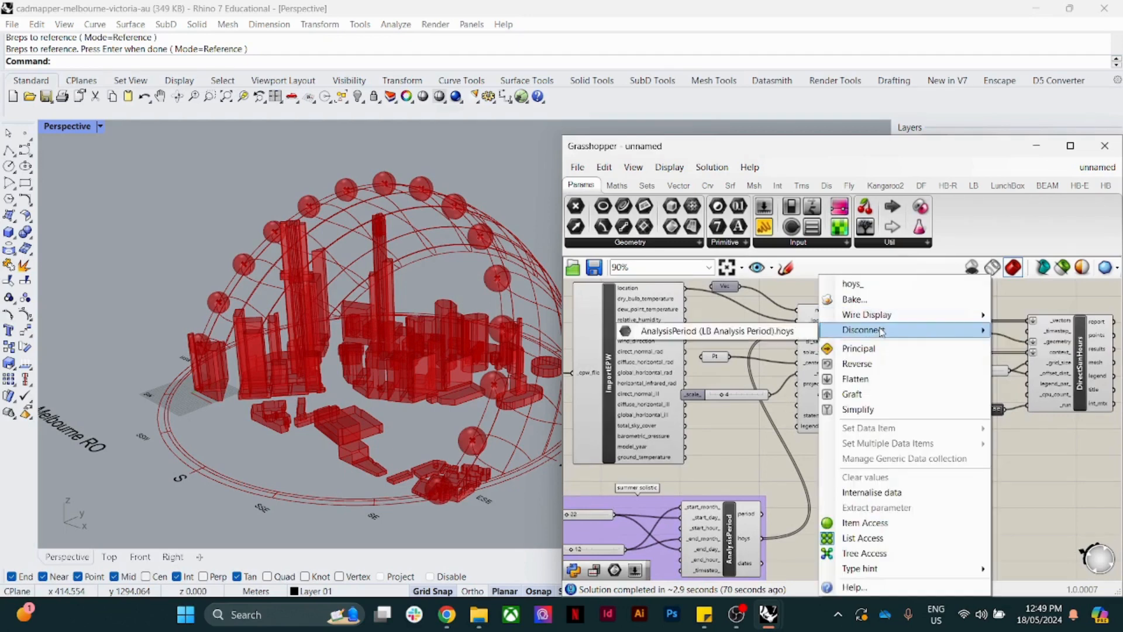
left_click(795, 331)
Step: Connect the hoys output of the winter solstice AnalysisPeriod to the hoys_ input of the Sunpath component
scroll(784, 515, "down", 2)
right_click_drag(796, 522, 819, 439)
scroll(764, 520, "down", 1)
scroll(902, 430, "up", 4)
scroll(883, 403, "down", 4)
scroll(750, 509, "up", 3)
left_click_drag(763, 514, 791, 372)
scroll(755, 410, "up", 4)
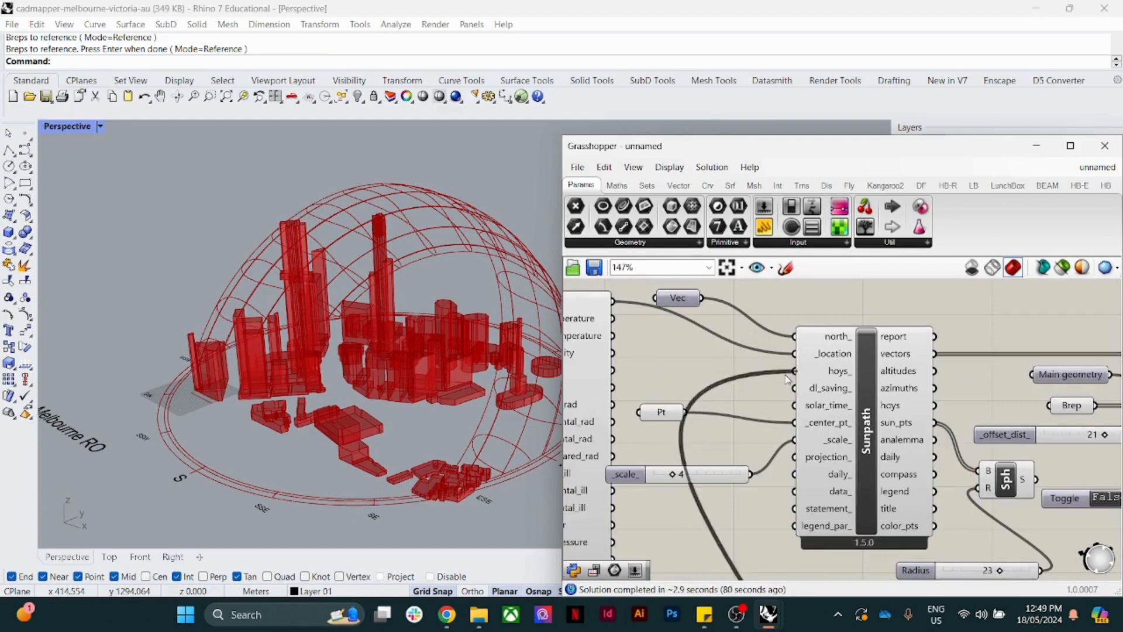
scroll(731, 426, "down", 5)
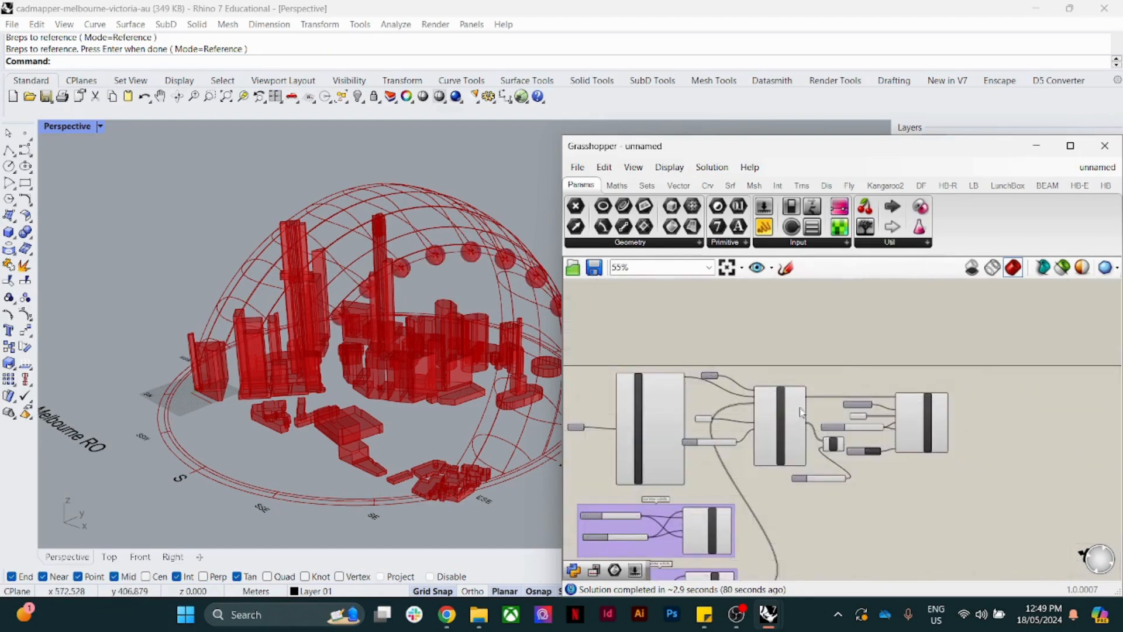
Step: Rerun the direct sun hours analysis for the winter solstice by setting the Boolean Toggle to True
scroll(840, 456, "up", 5)
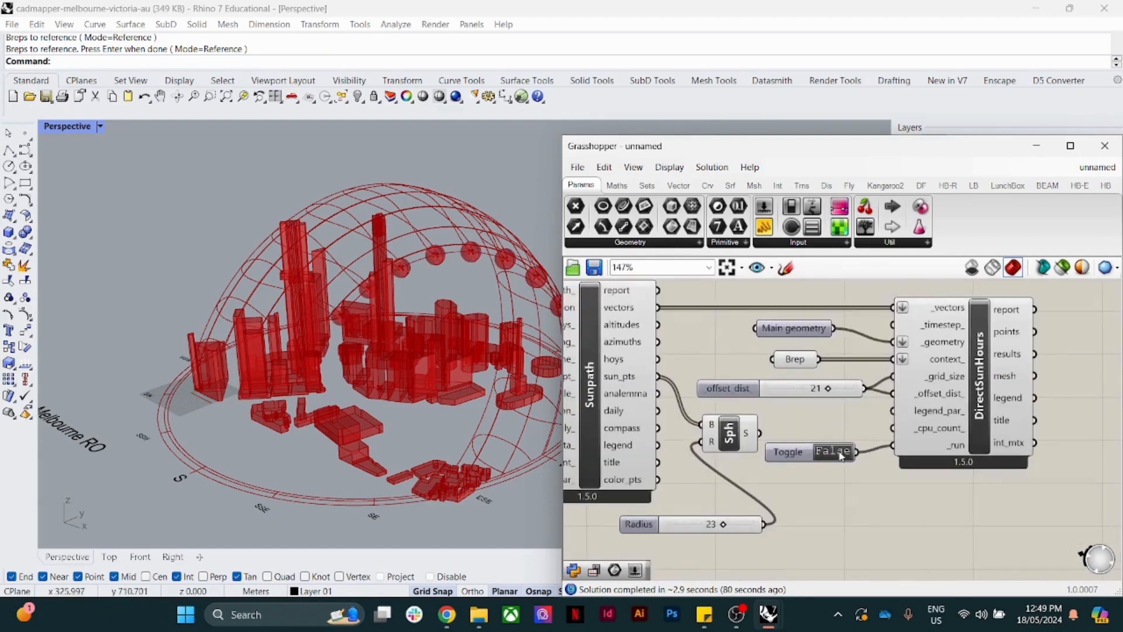
double_click(841, 455)
right_click_drag(404, 293, 423, 300)
scroll(413, 364, "up", 7)
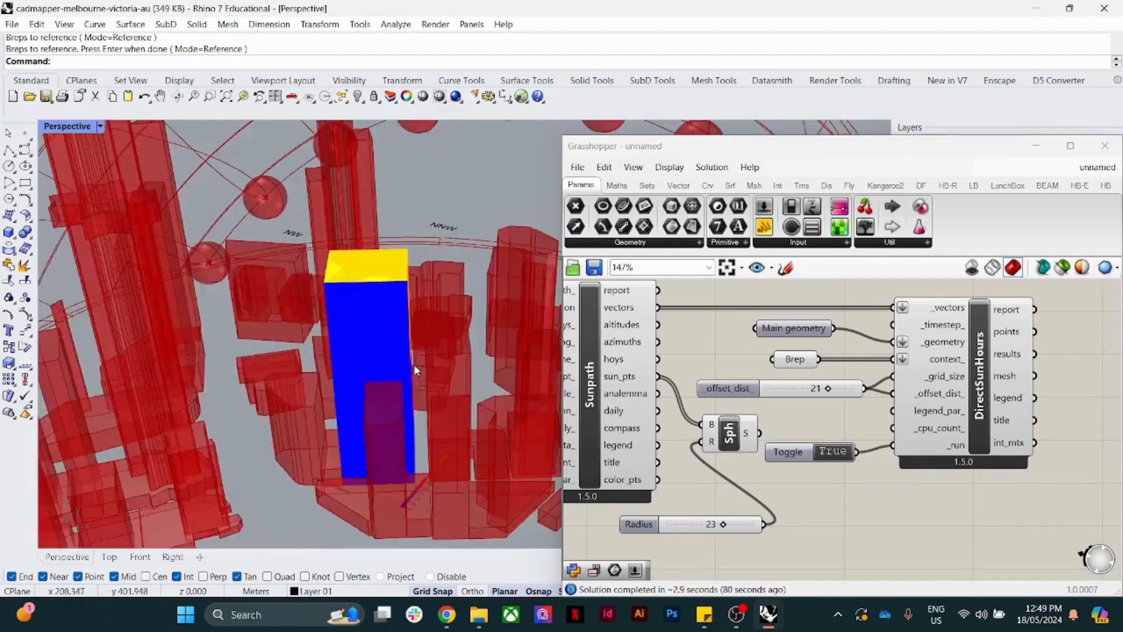
Step: Examine the winter solstice sun hours on the different sides of the main building
right_click_drag(413, 364, 442, 352)
scroll(392, 364, "down", 5)
right_click_drag(453, 383, 246, 345)
scroll(346, 343, "up", 5)
right_click_drag(335, 266, 281, 242)
scroll(341, 236, "down", 6)
scroll(342, 239, "up", 8)
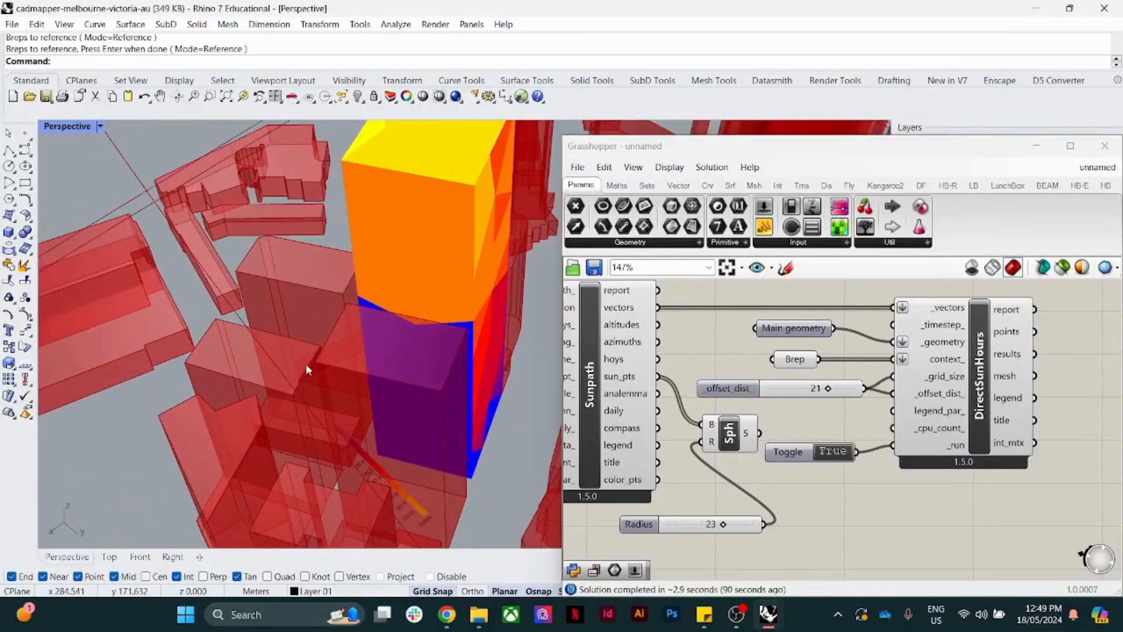
right_click_drag(306, 363, 439, 320)
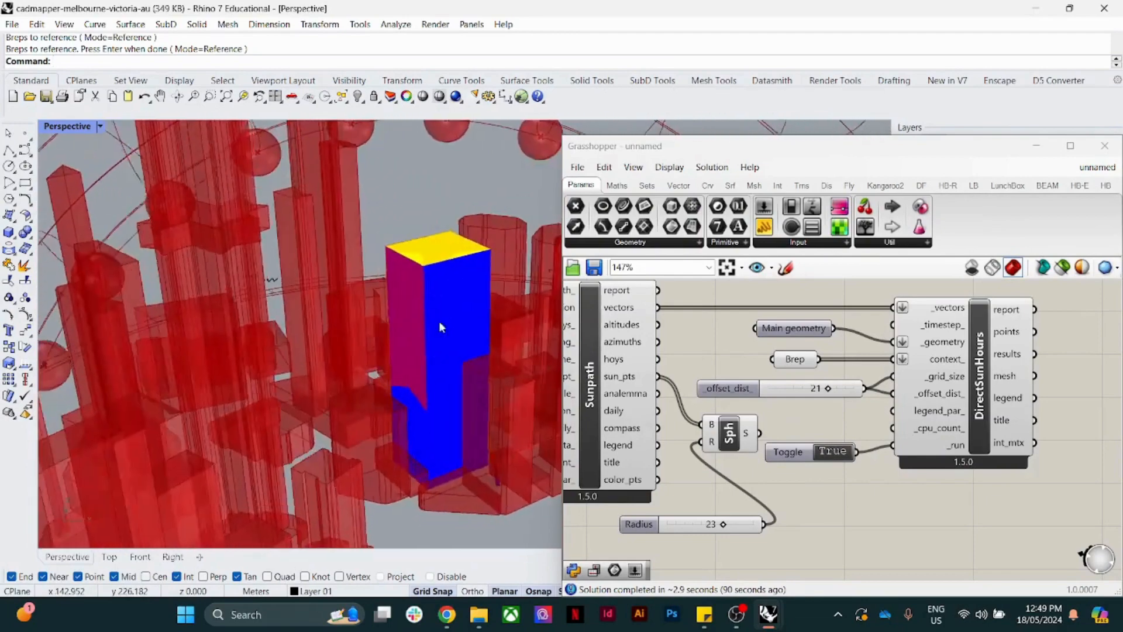
Step: Restore the four-viewport layout and read the winter hours legend and sun positions in the Top viewport
double_click(61, 126)
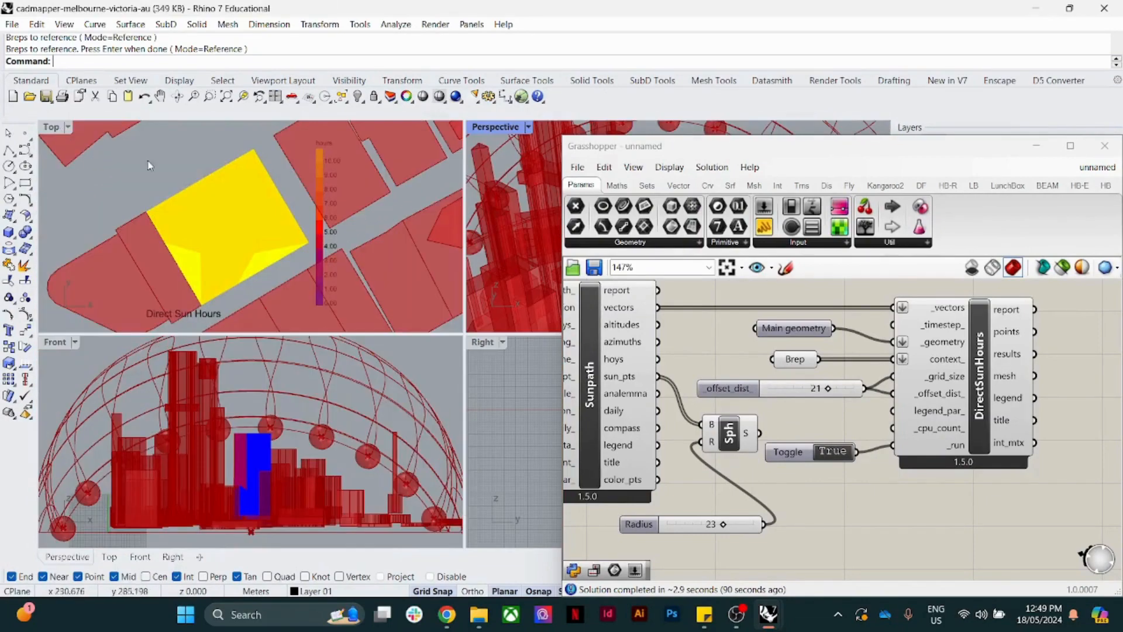
scroll(337, 170, "up", 3)
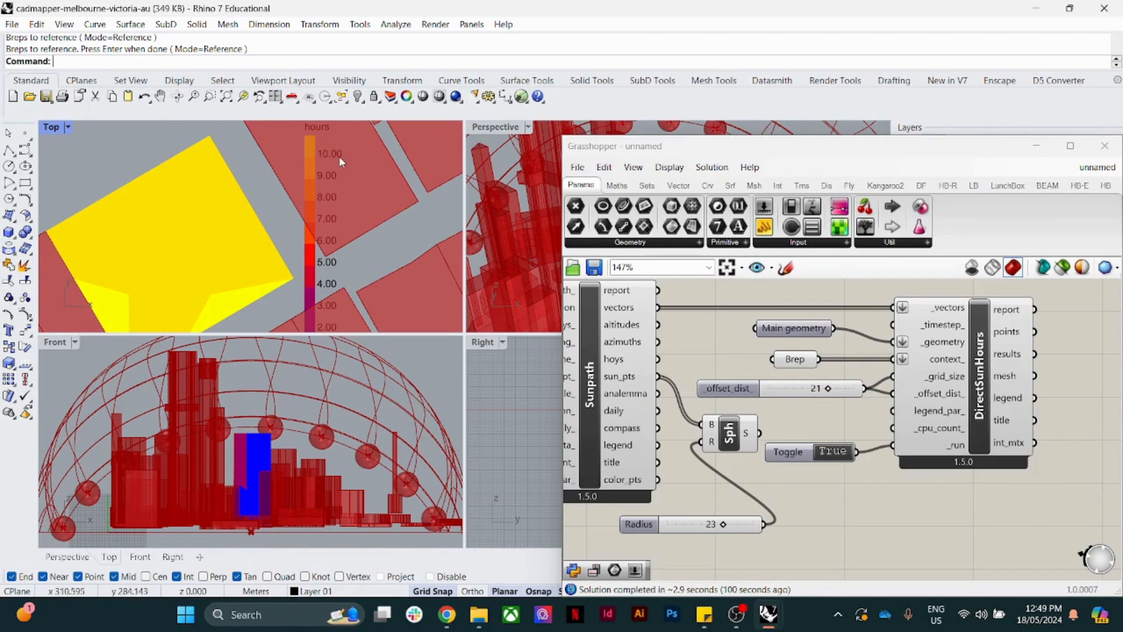
scroll(338, 156, "down", 5)
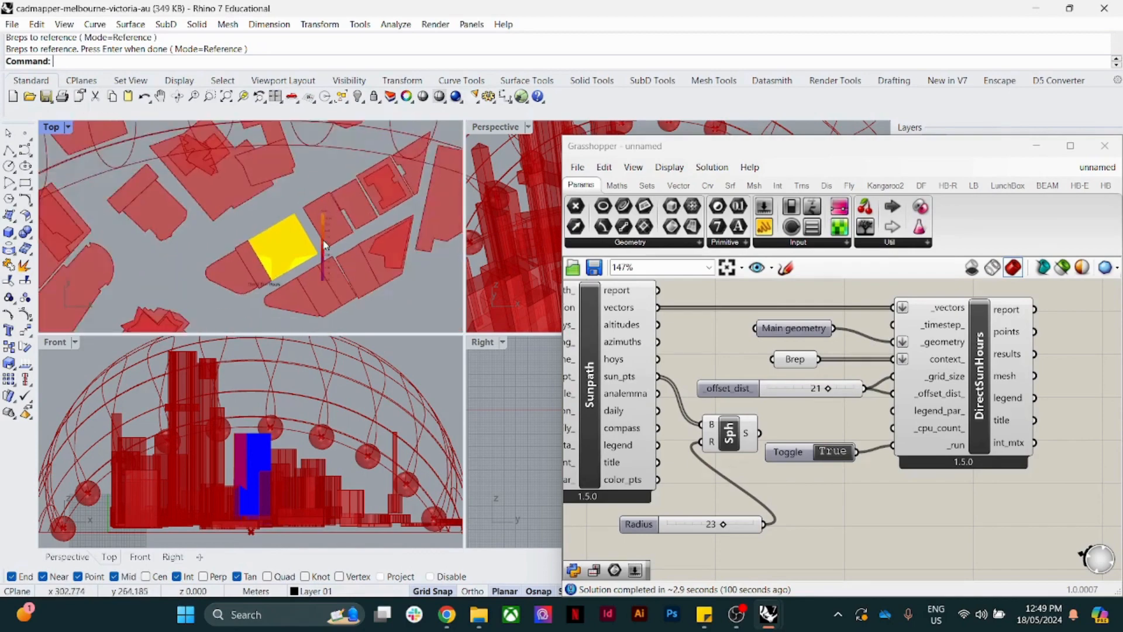
scroll(498, 217, "down", 2)
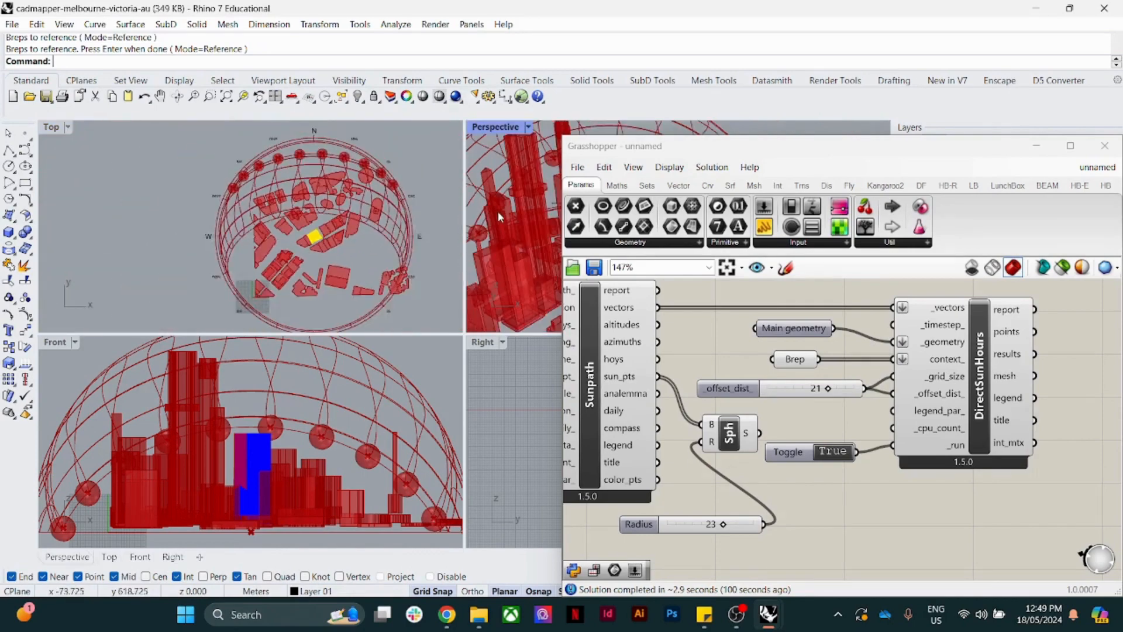
Step: Maximize the Perspective viewport and review the main building's winter sun hours together with the winter AnalysisPeriod connection
double_click(500, 127)
scroll(340, 251, "down", 5)
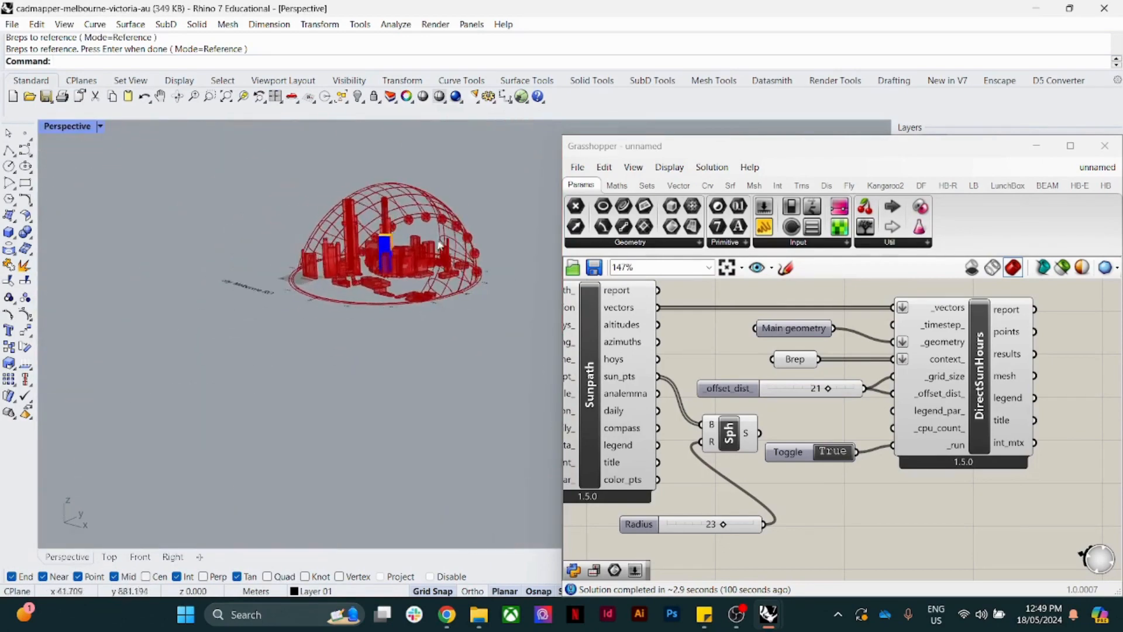
scroll(466, 245, "up", 6)
scroll(294, 213, "down", 4)
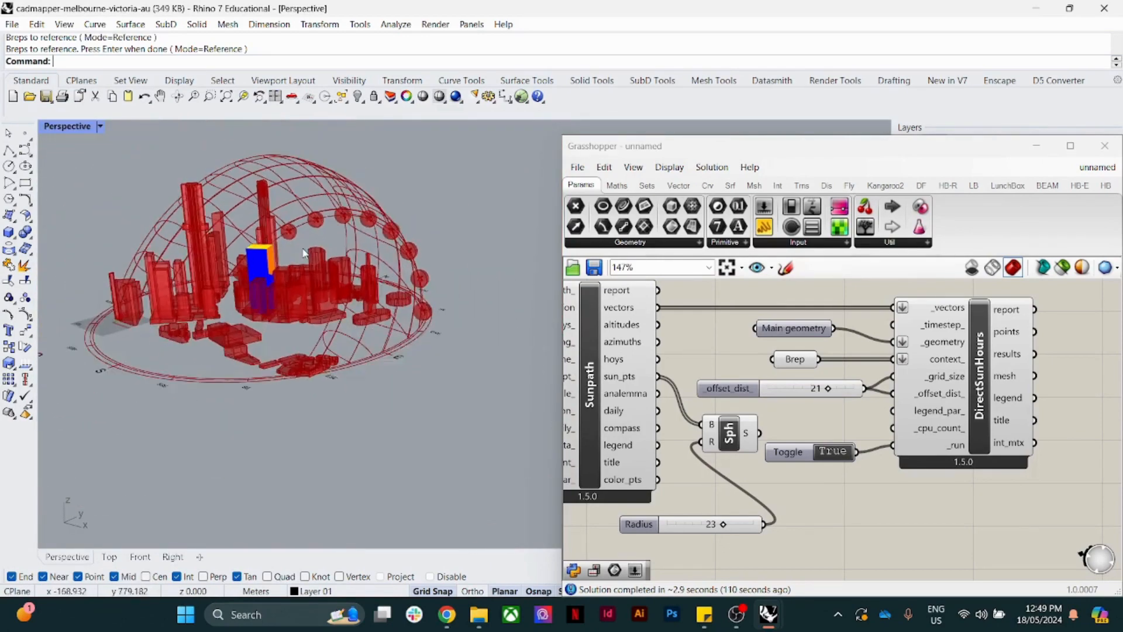
scroll(229, 153, "up", 3)
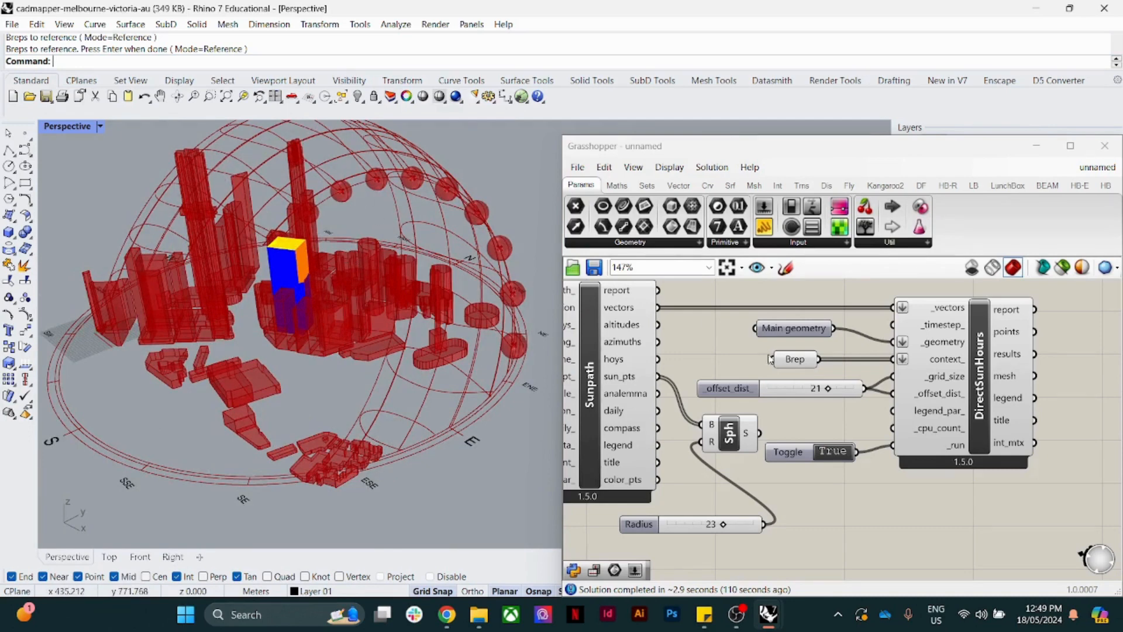
scroll(770, 359, "down", 5)
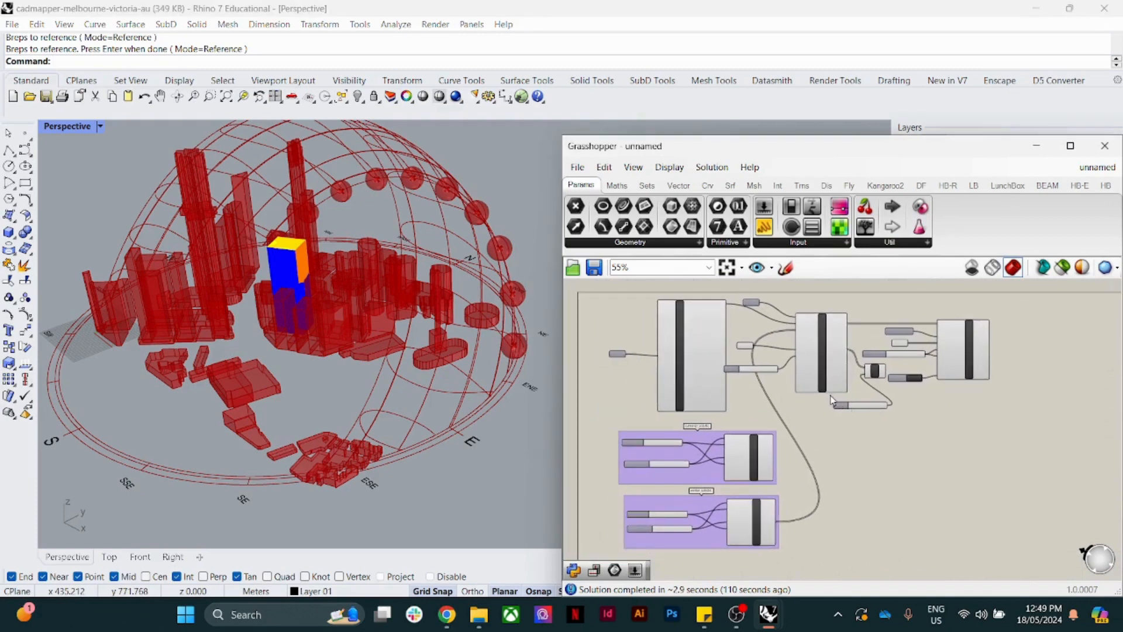
scroll(832, 400, "up", 2)
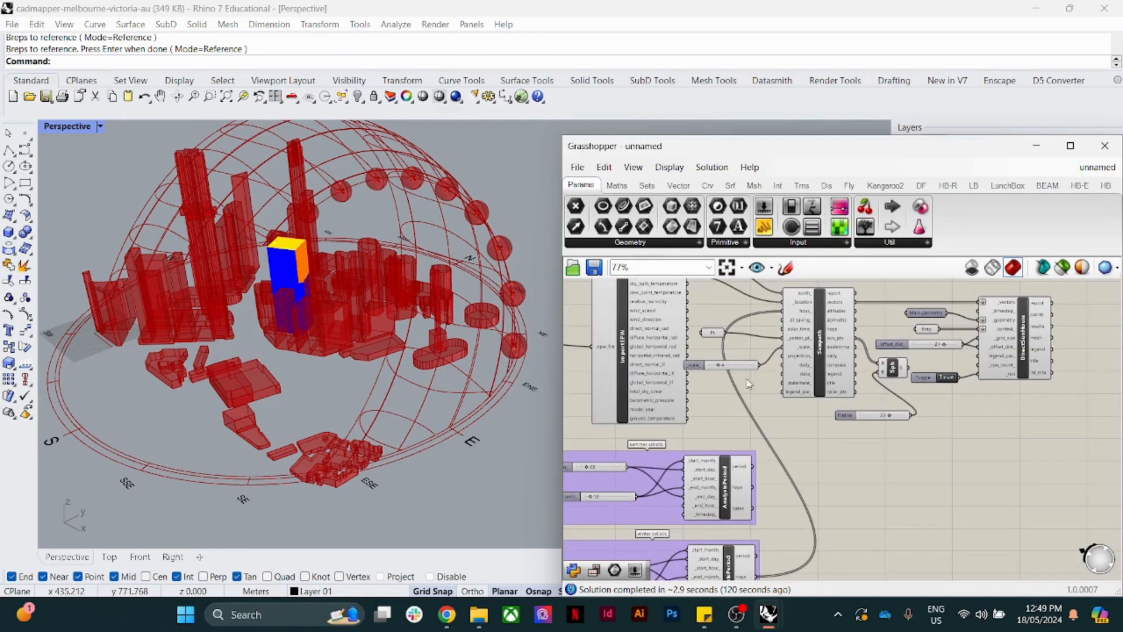
scroll(267, 264, "up", 6)
scroll(205, 346, "down", 4)
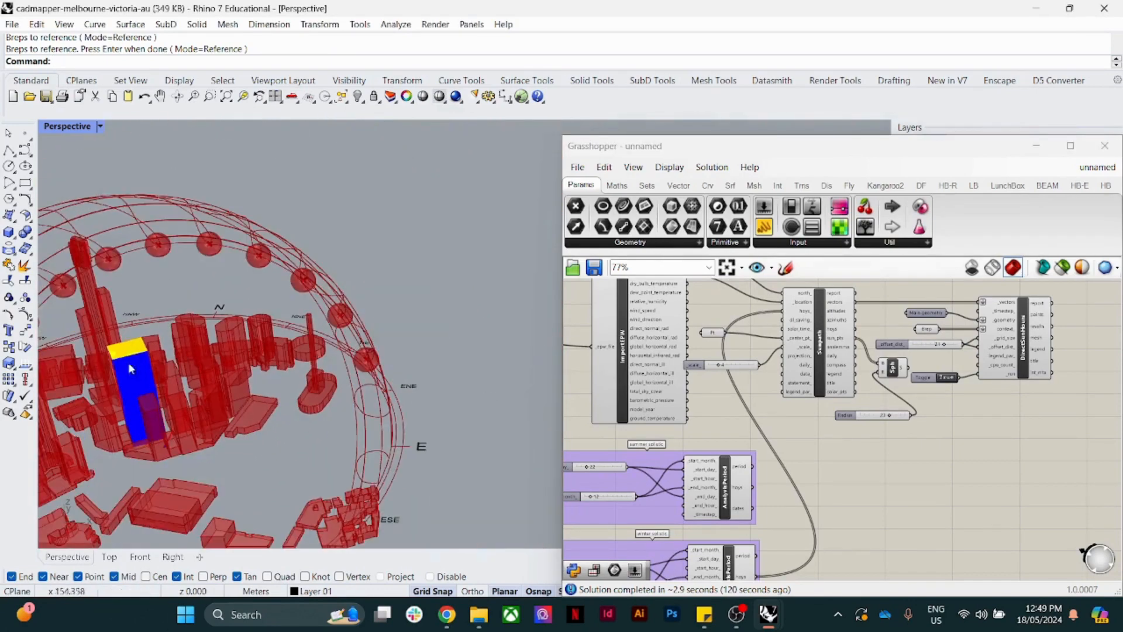
scroll(91, 415, "up", 6)
scroll(105, 423, "down", 6)
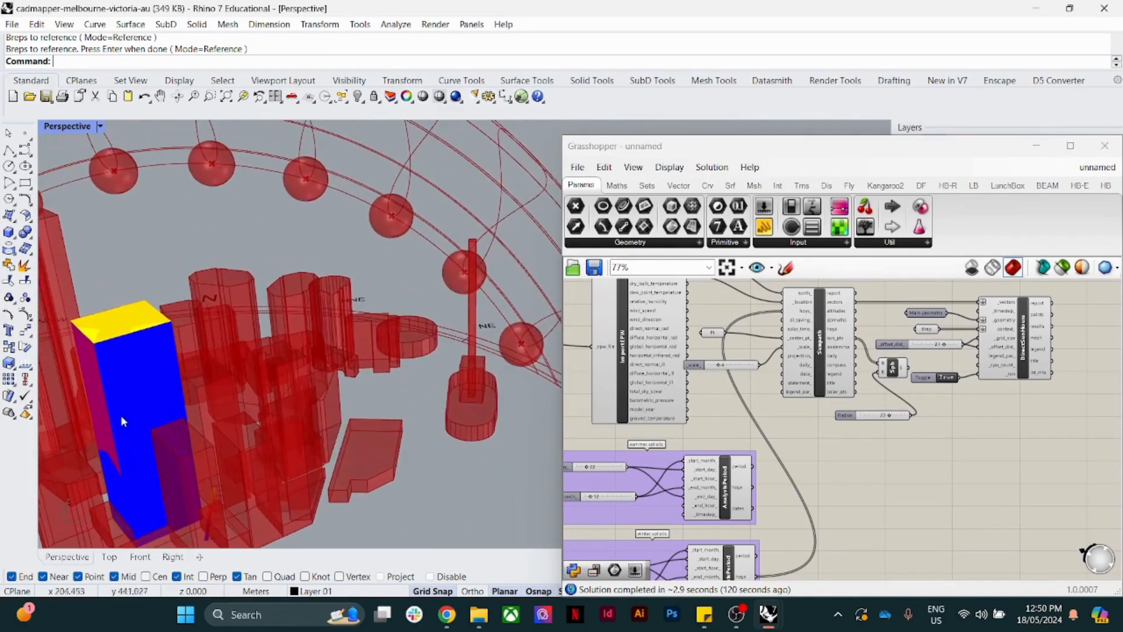